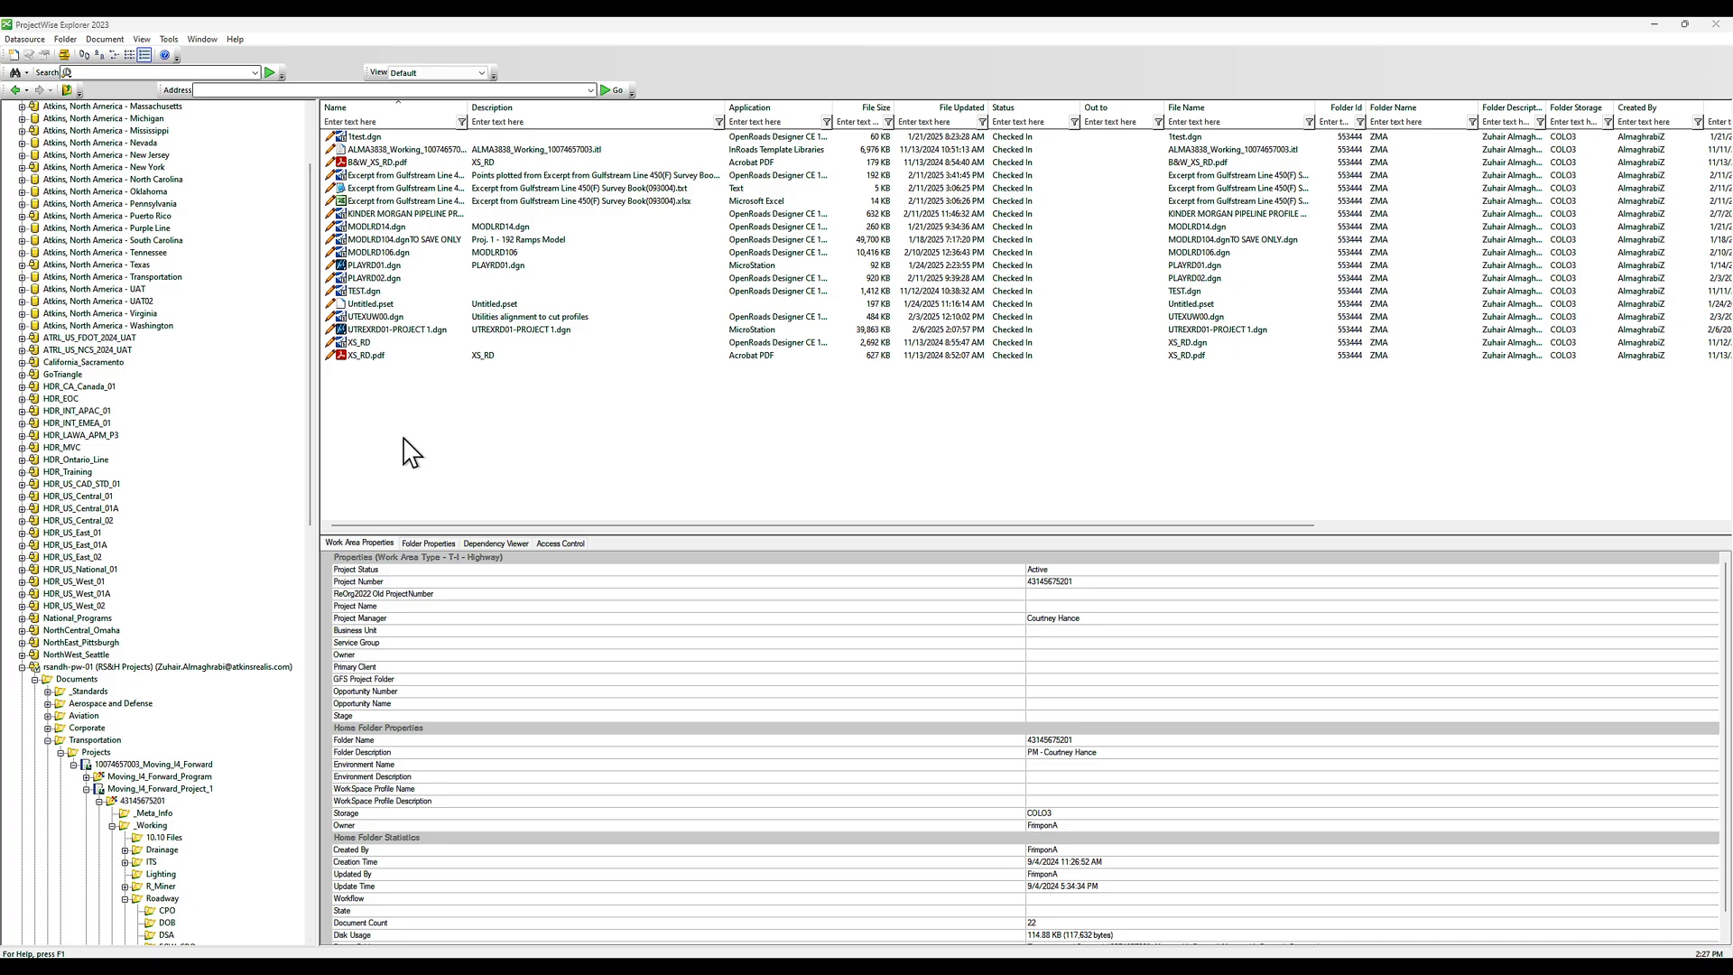
Customize the toolbars to show the Interface toolbar, hiding the View toolbar and showing it again
scroll(113, 153, "up", 3)
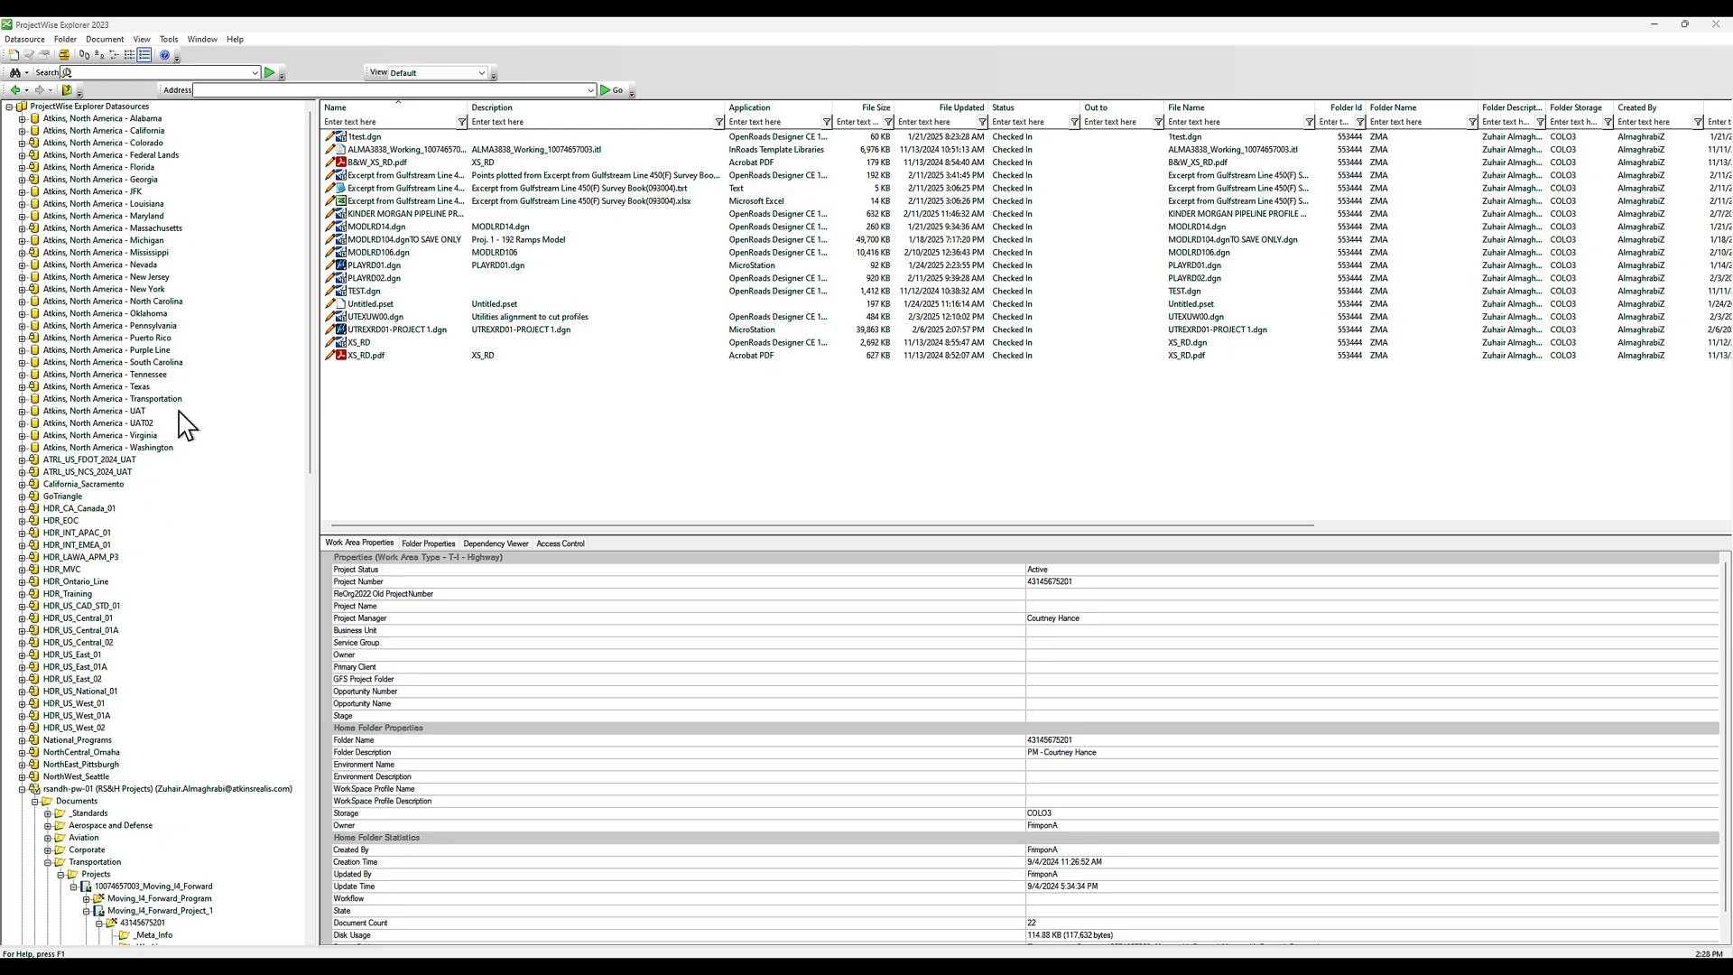
scroll(200, 445, "down", 3)
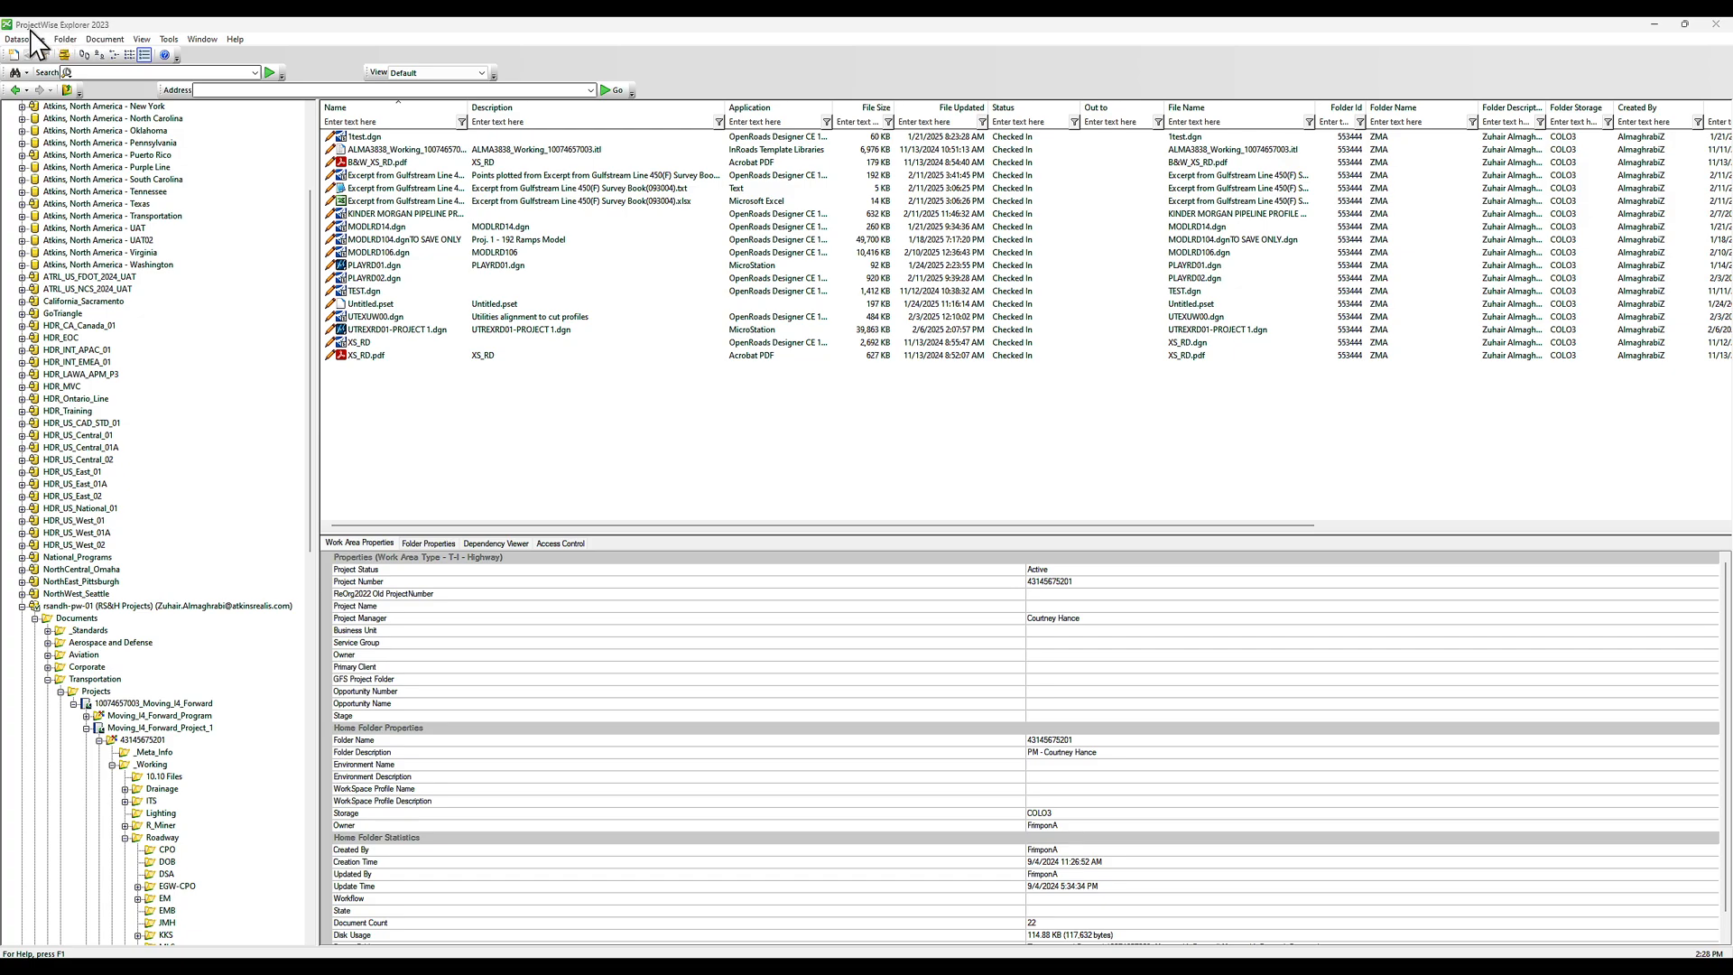
left_click(171, 41)
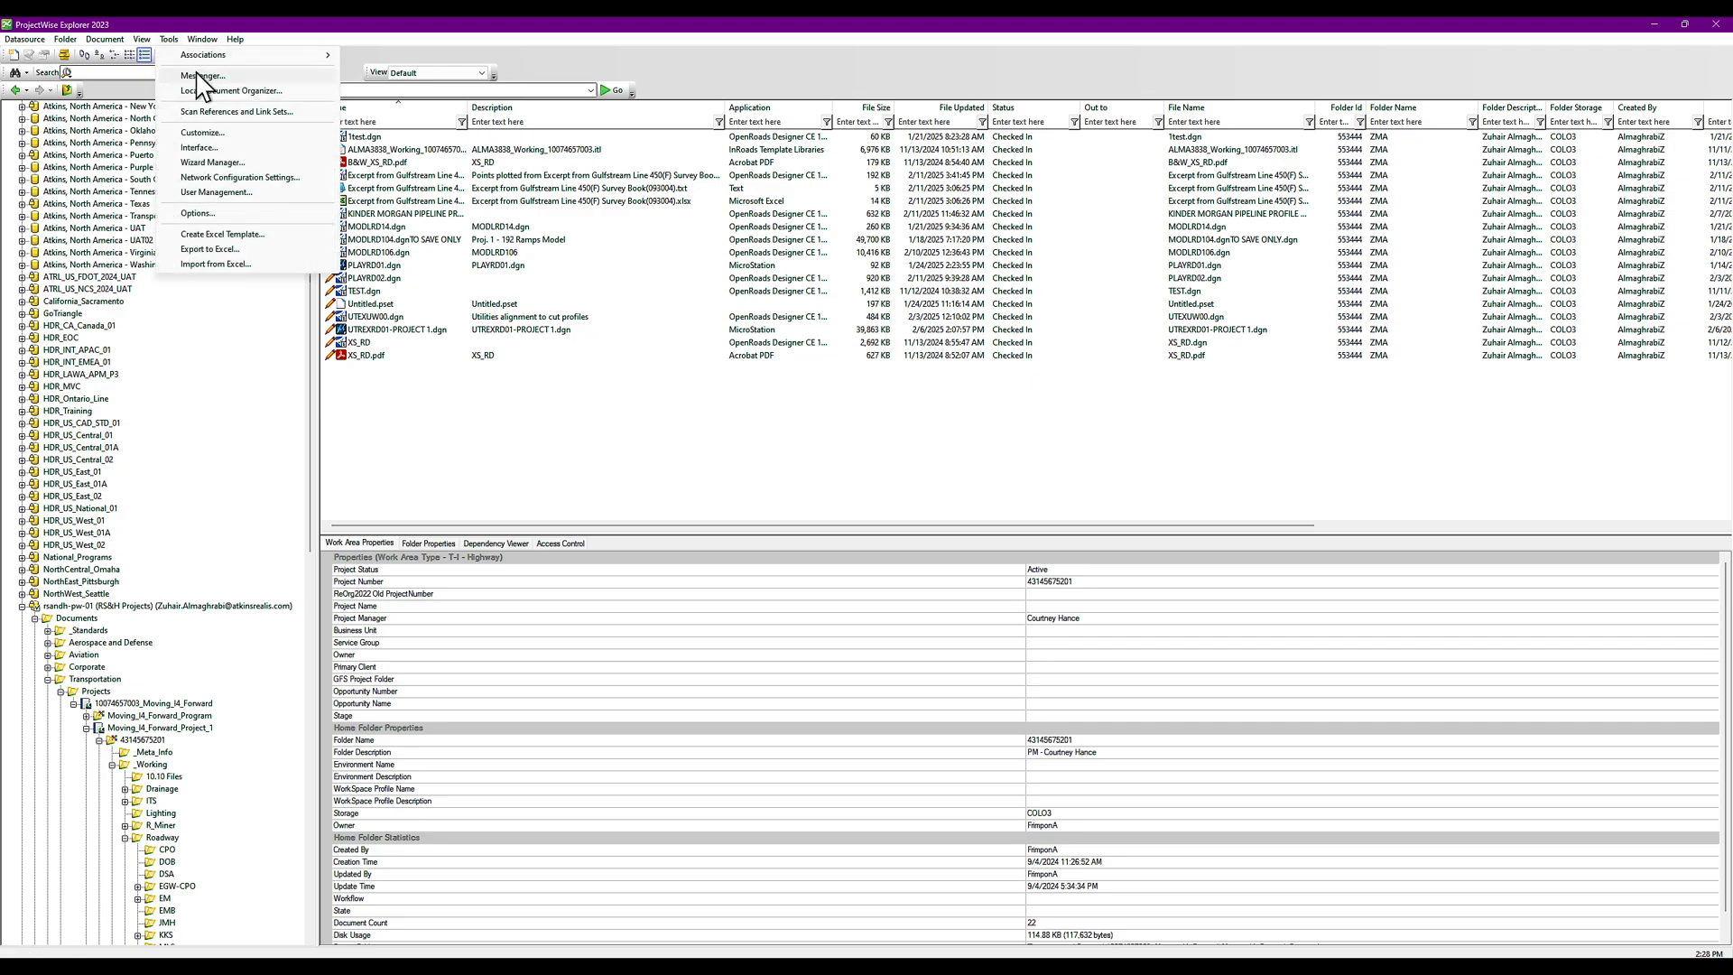
left_click(232, 136)
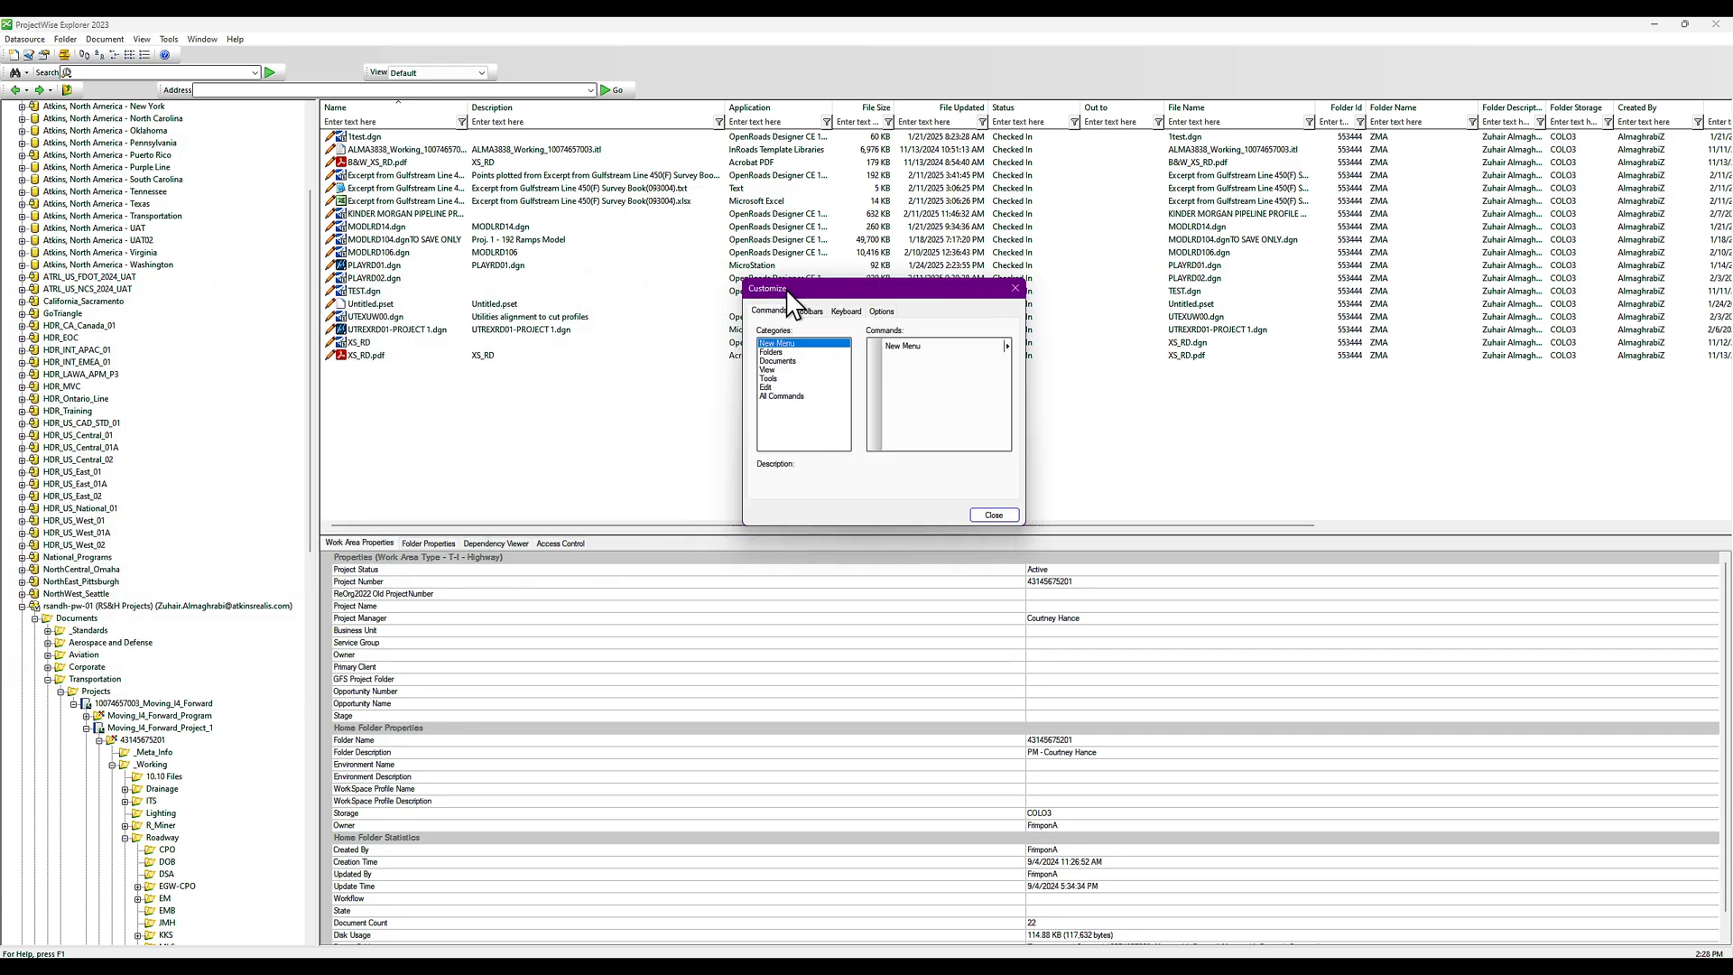
left_click_drag(790, 289, 530, 354)
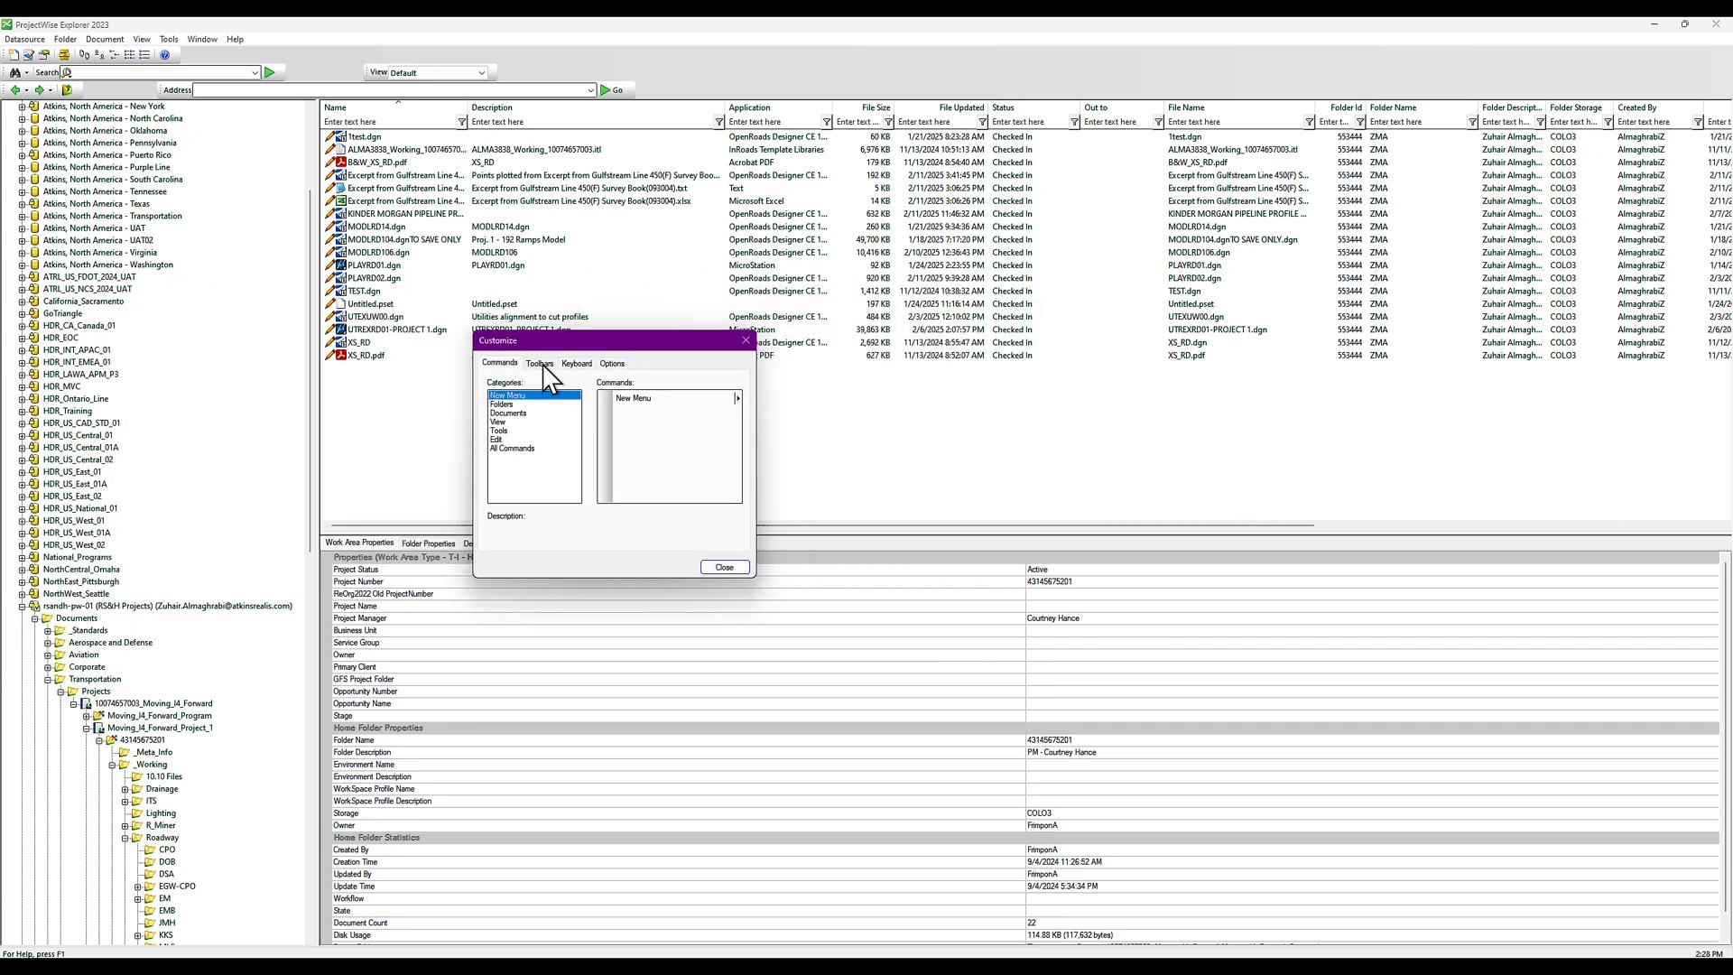
left_click(544, 365)
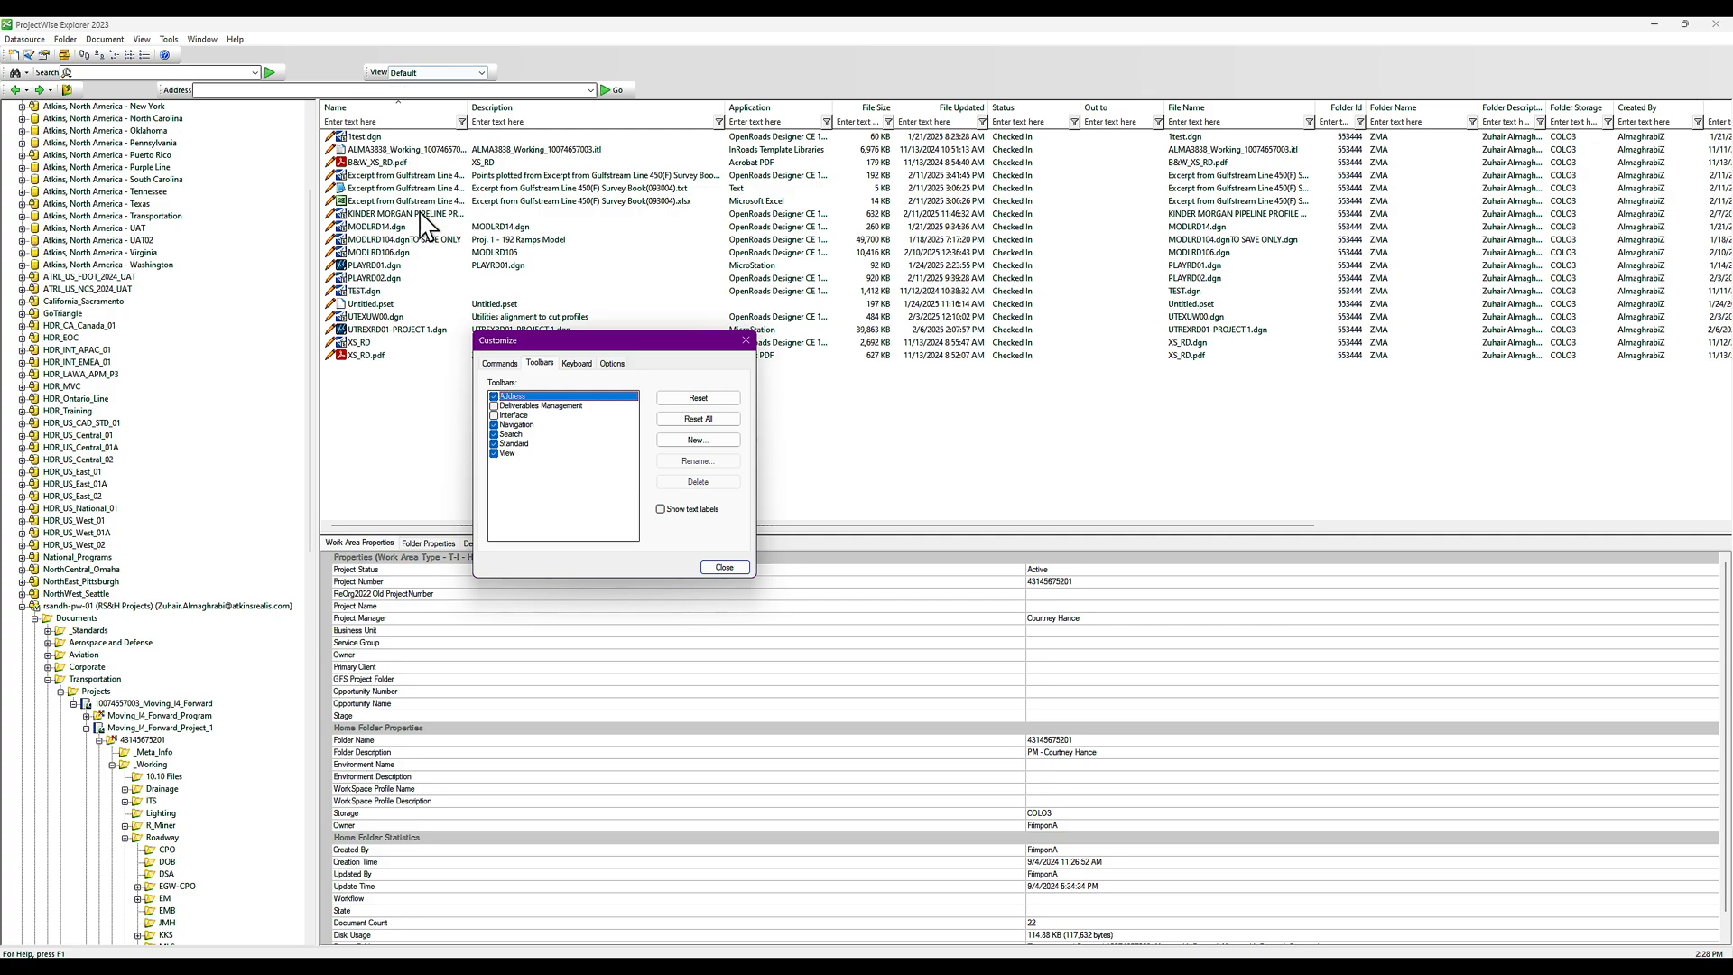
left_click(495, 454)
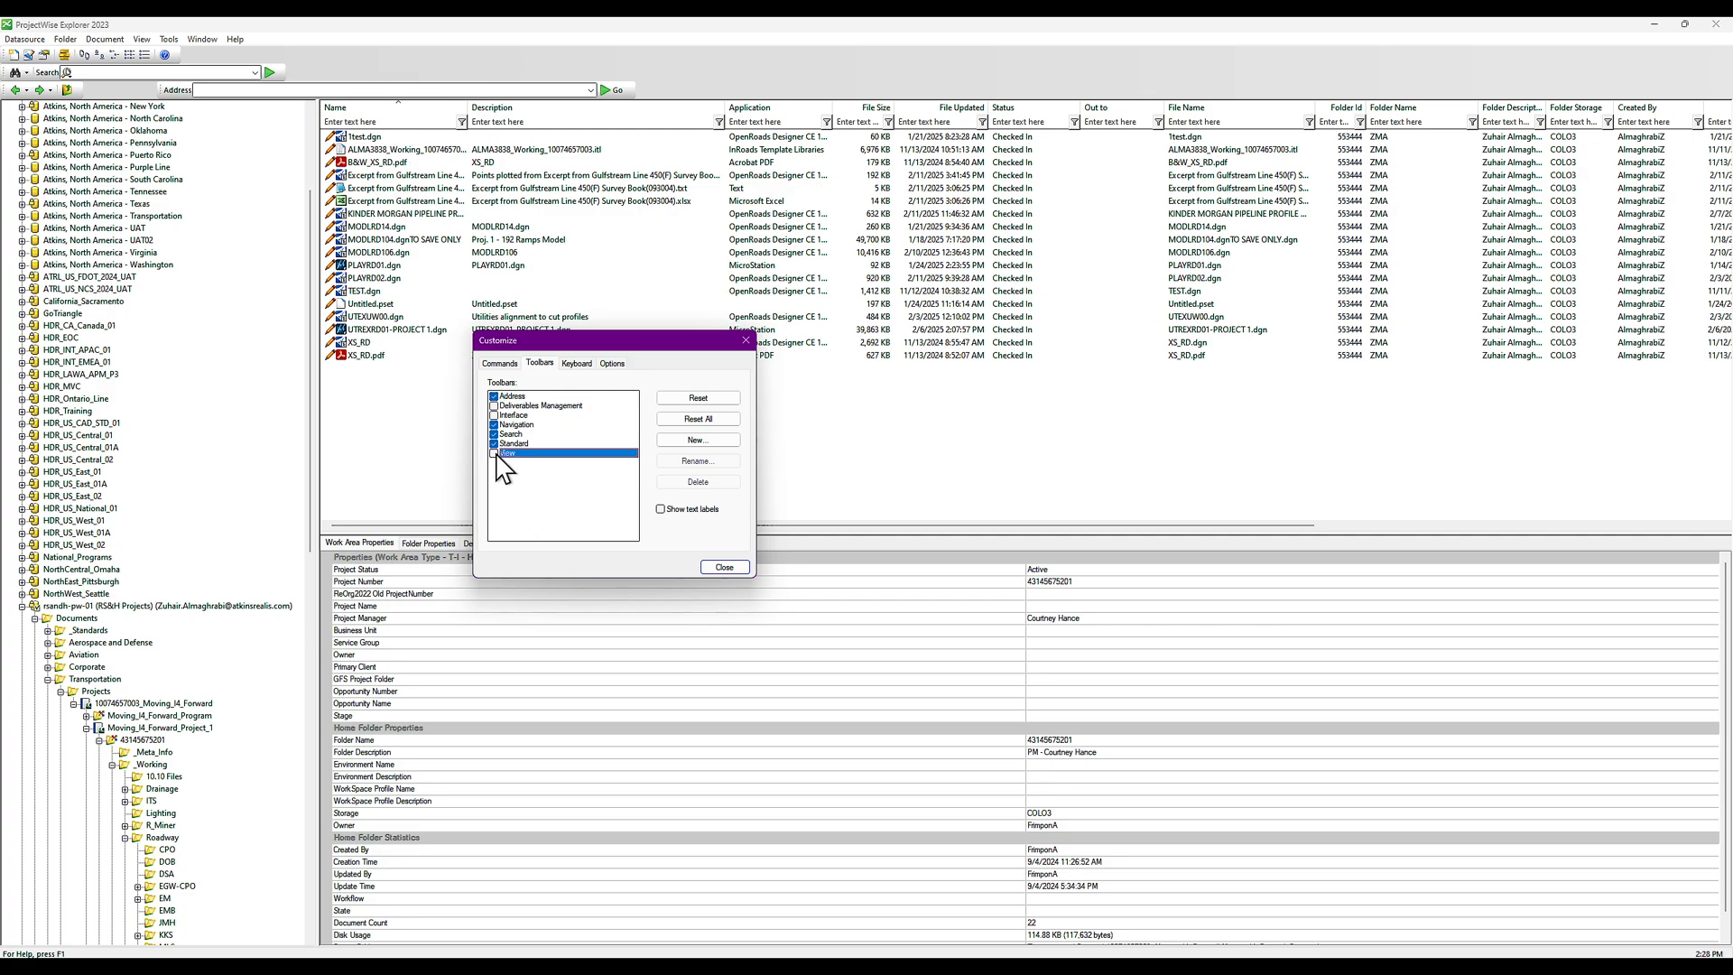
left_click(506, 416)
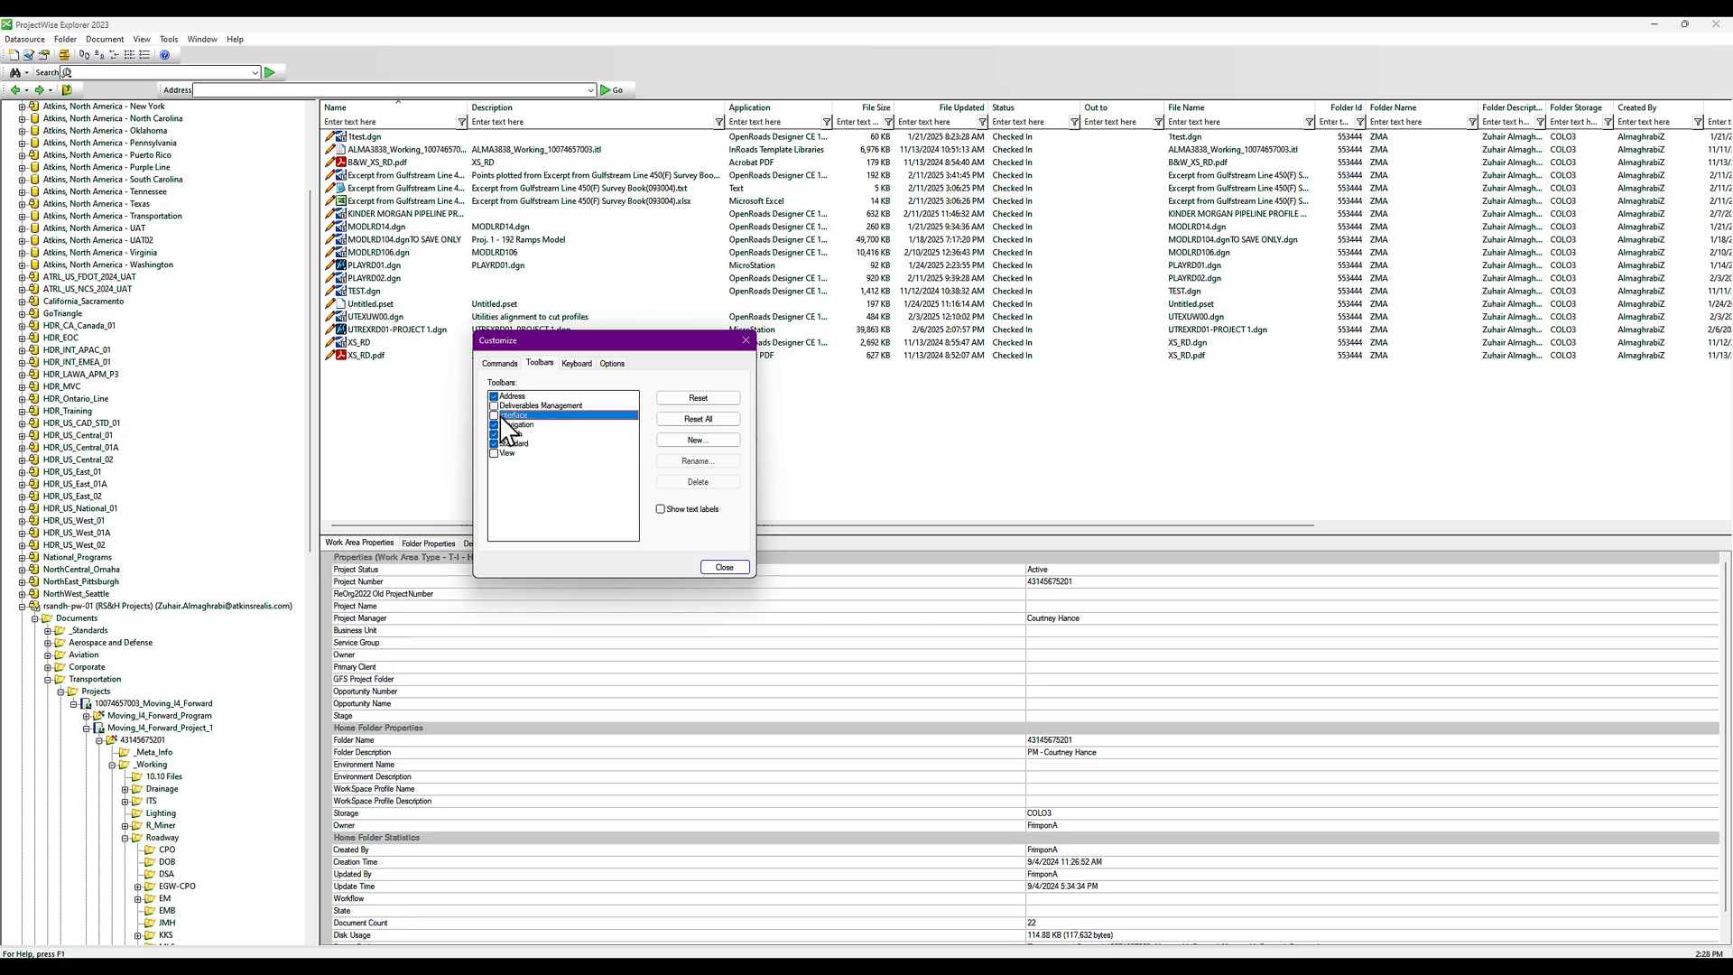
left_click(495, 415)
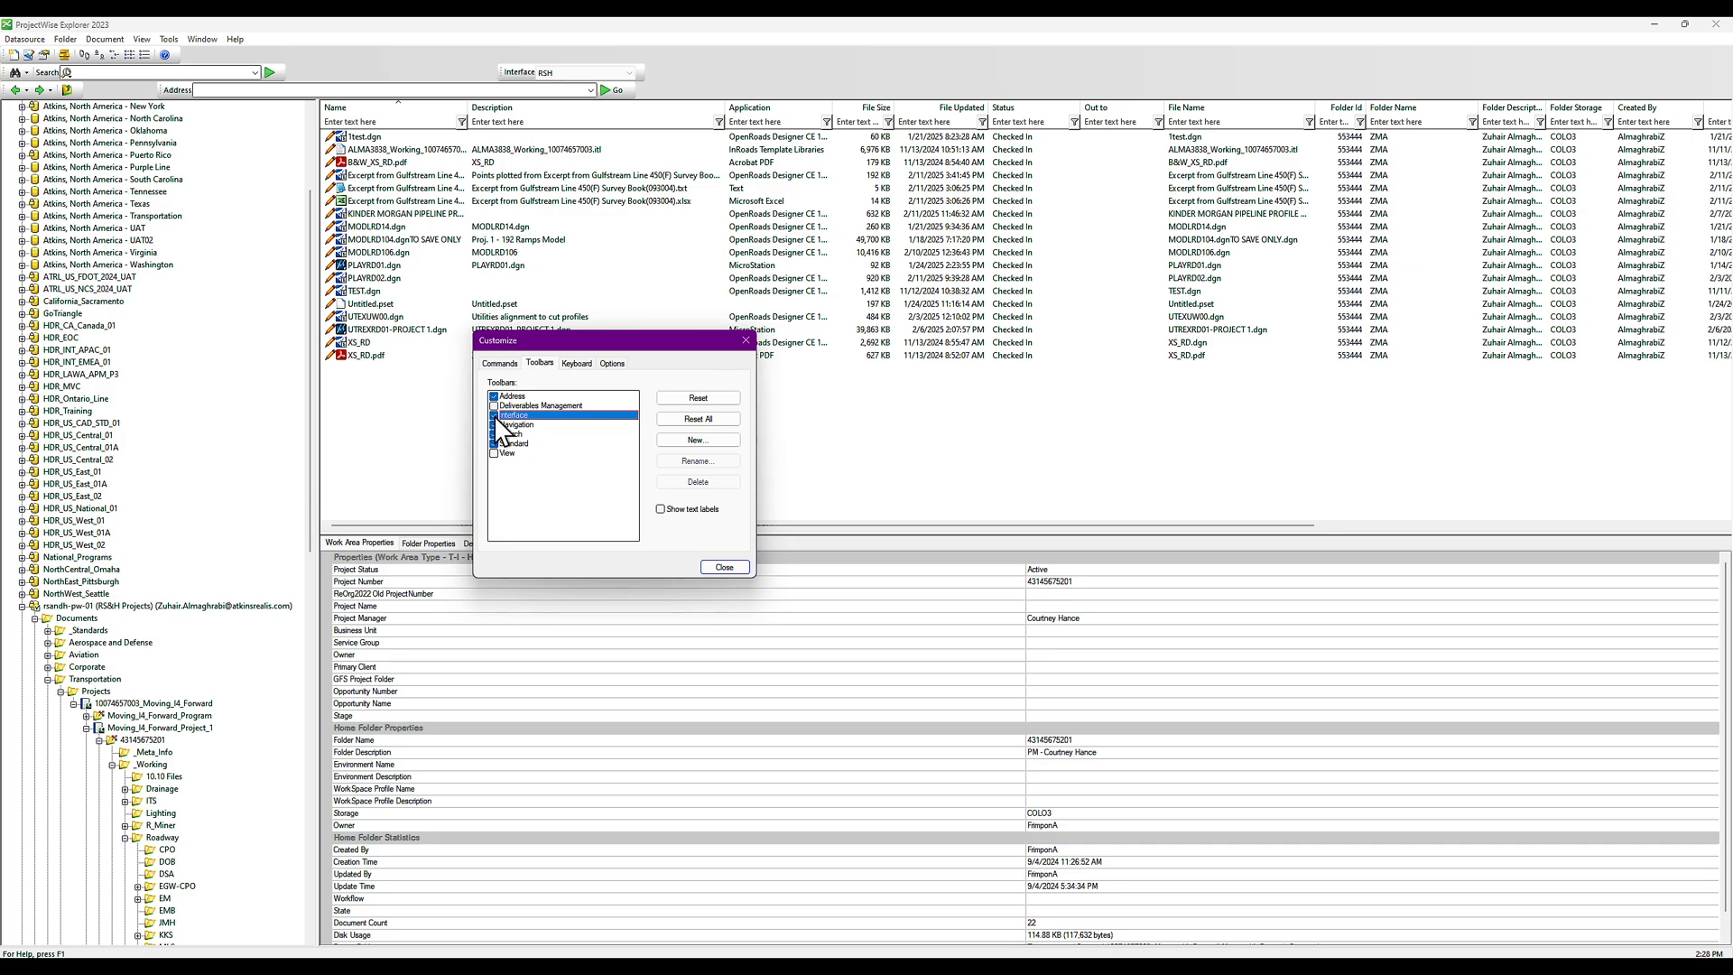
left_click(495, 453)
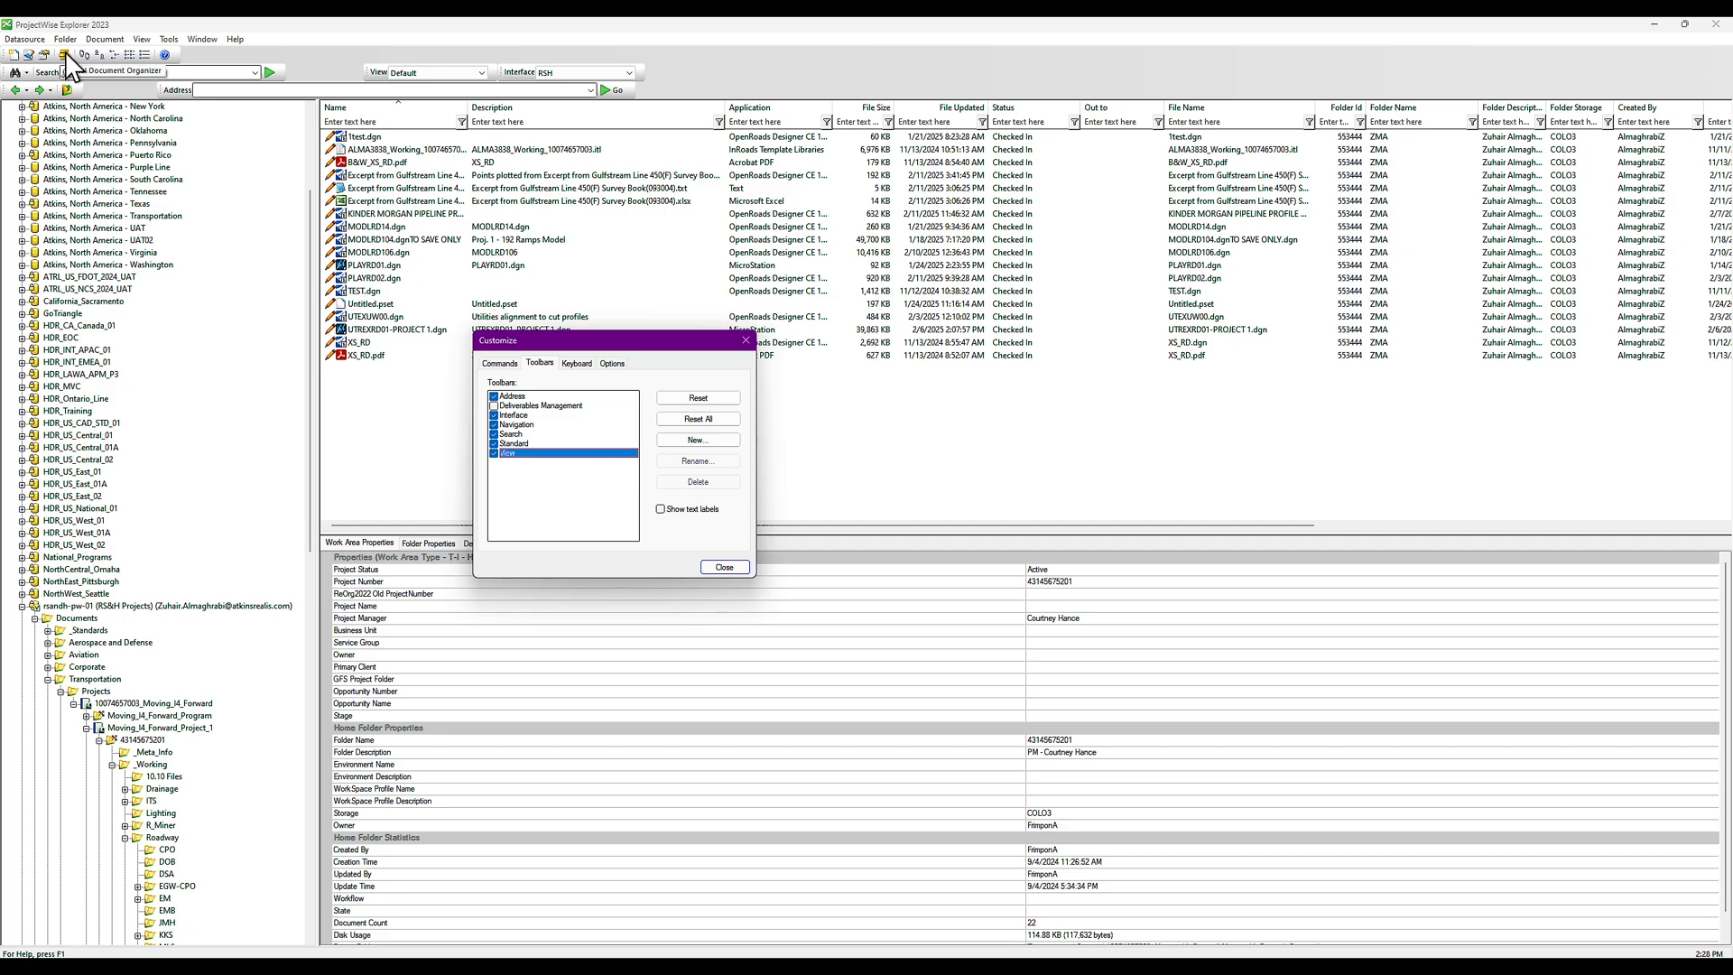
Show text labels on the Standard and Search toolbars
left_click(528, 444)
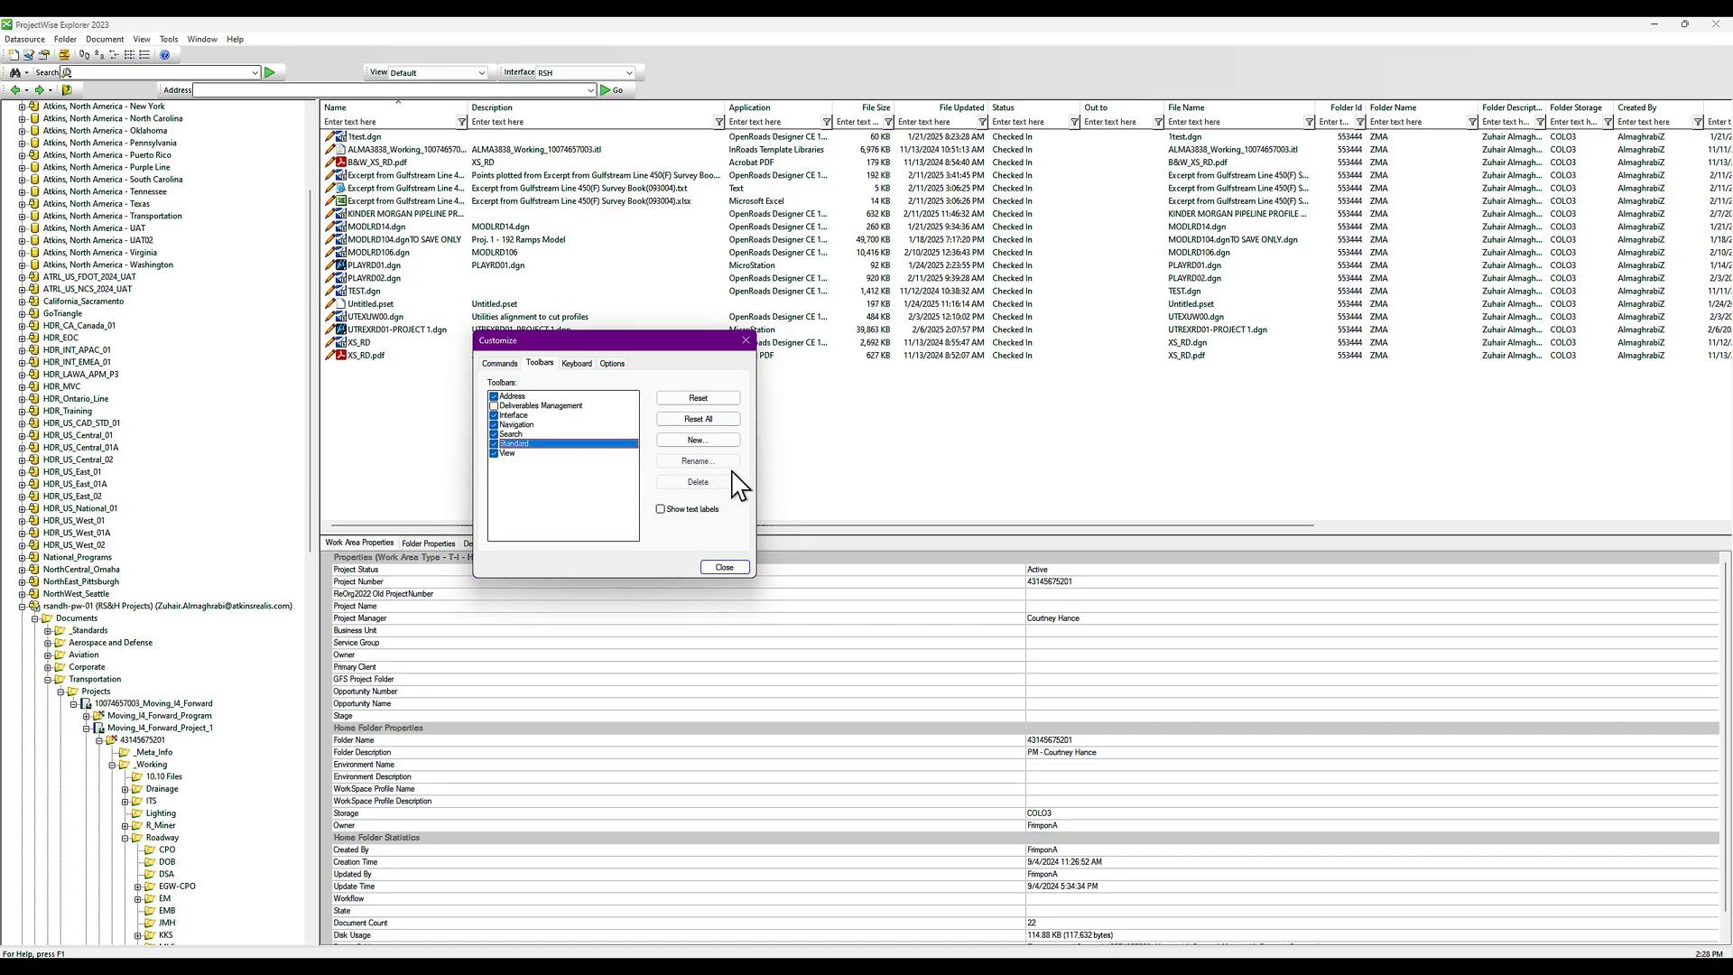
left_click(661, 510)
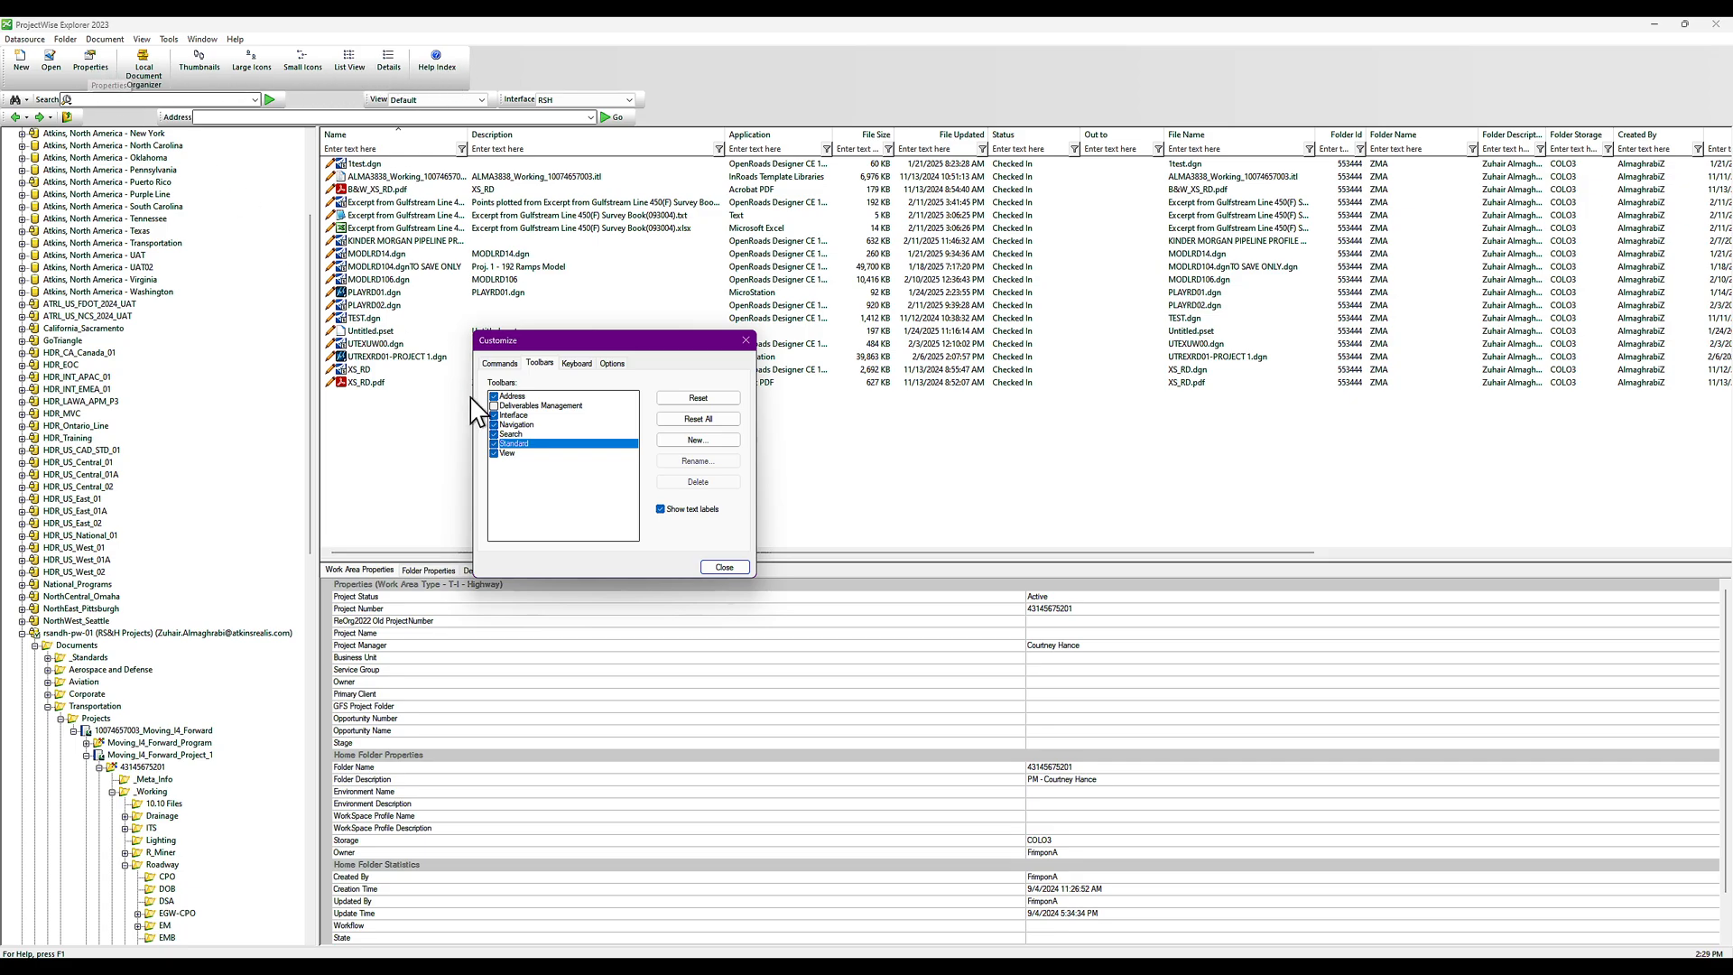
left_click(521, 435)
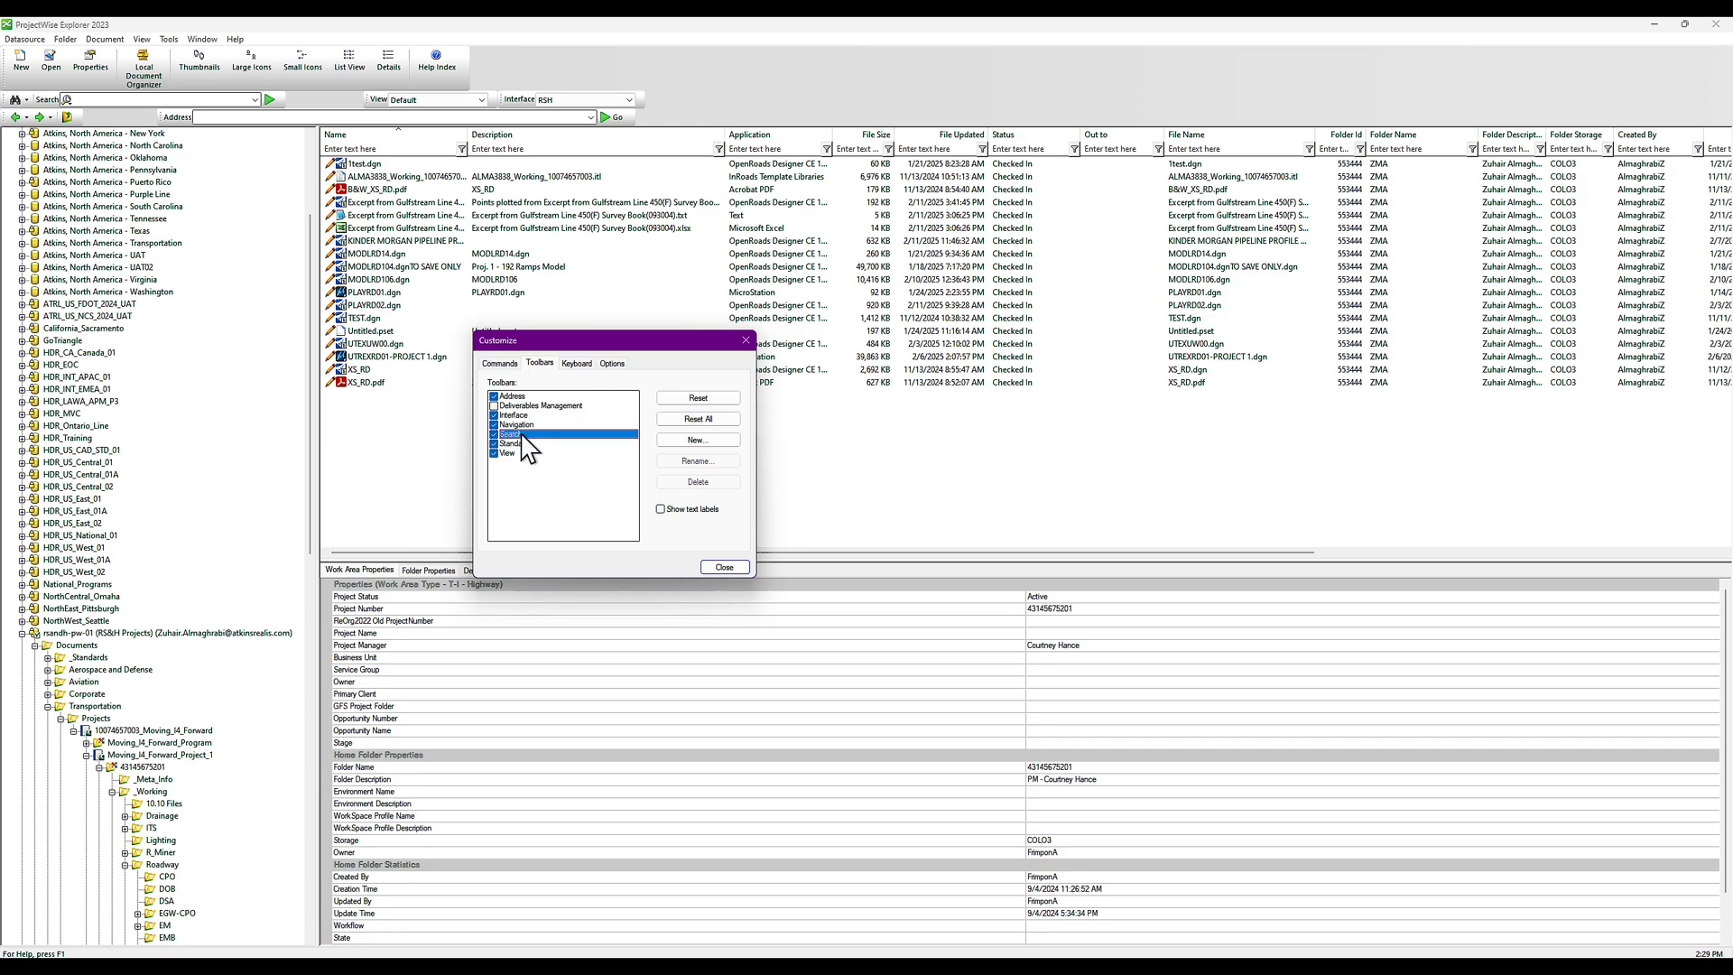
left_click(660, 509)
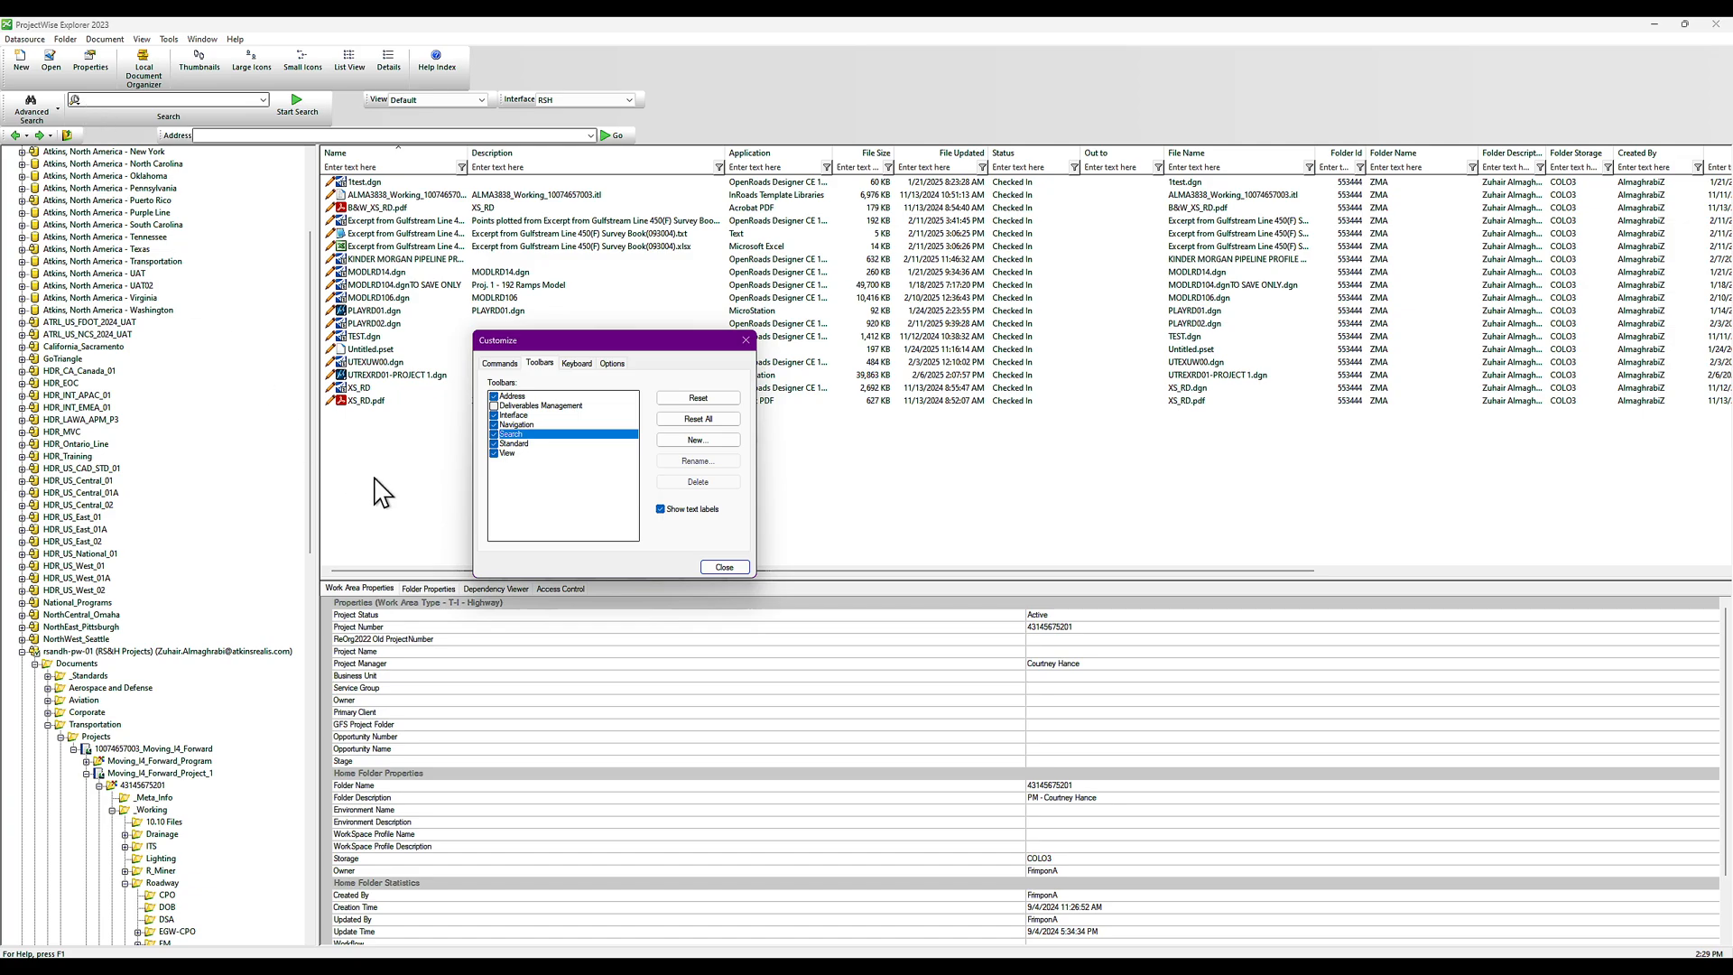
Show text labels on the Interface and View toolbars and switch them off again on each
left_click(529, 415)
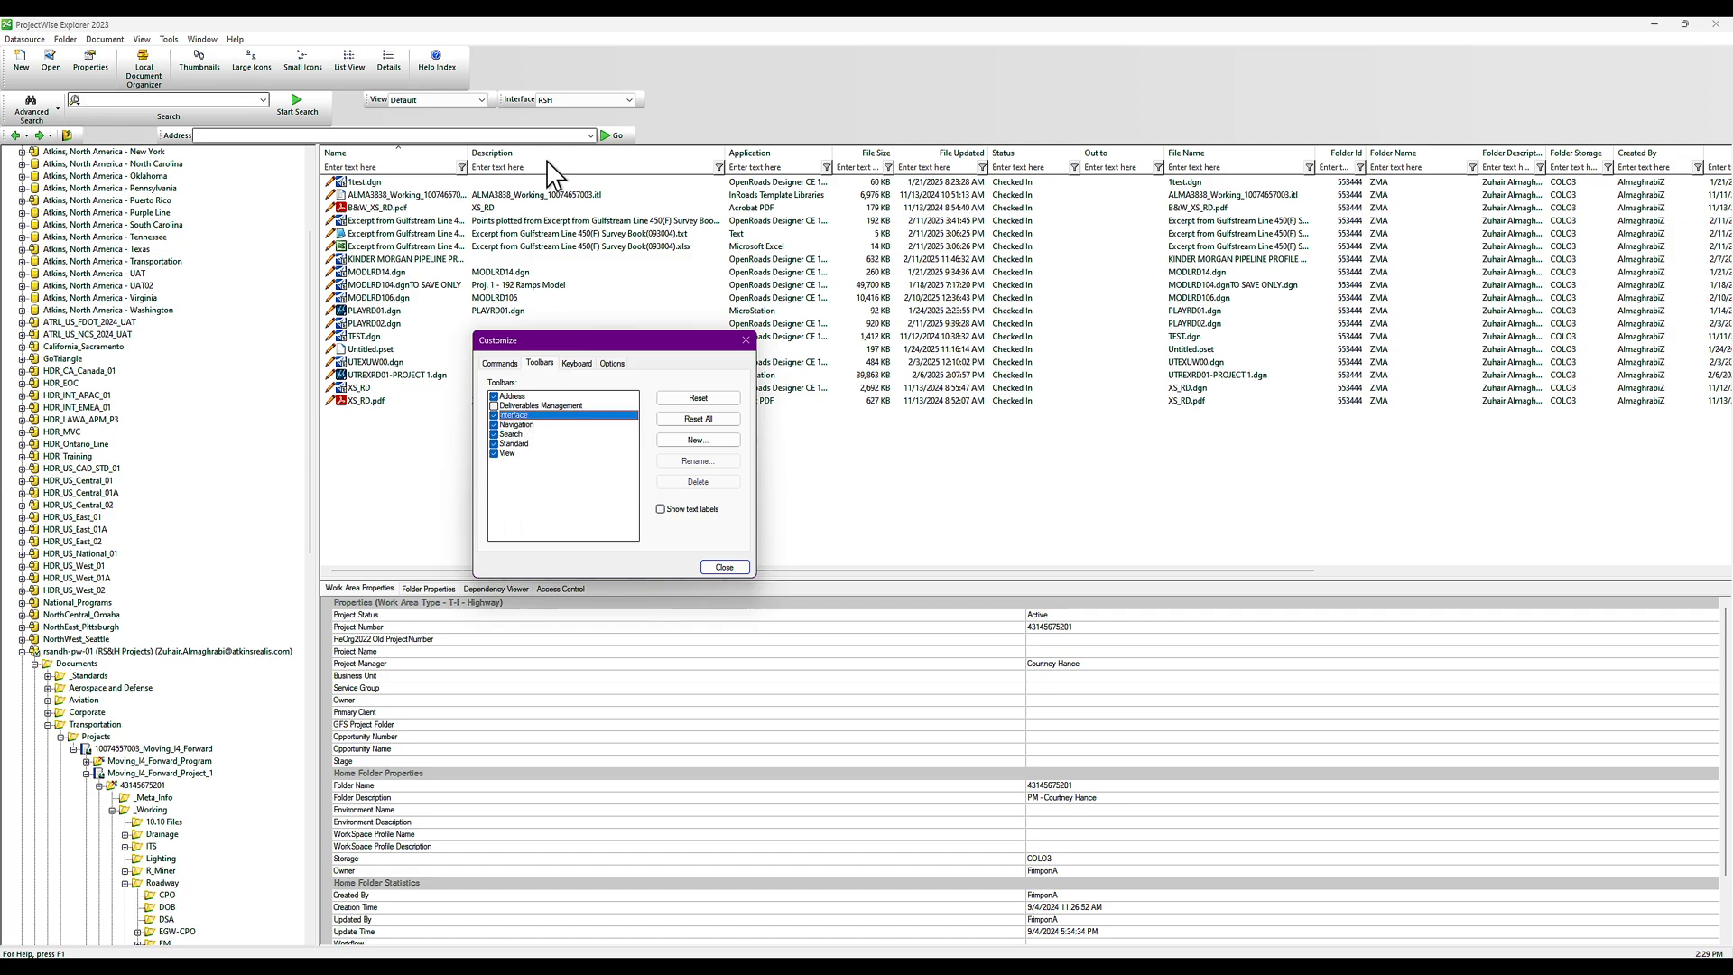
left_click(661, 510)
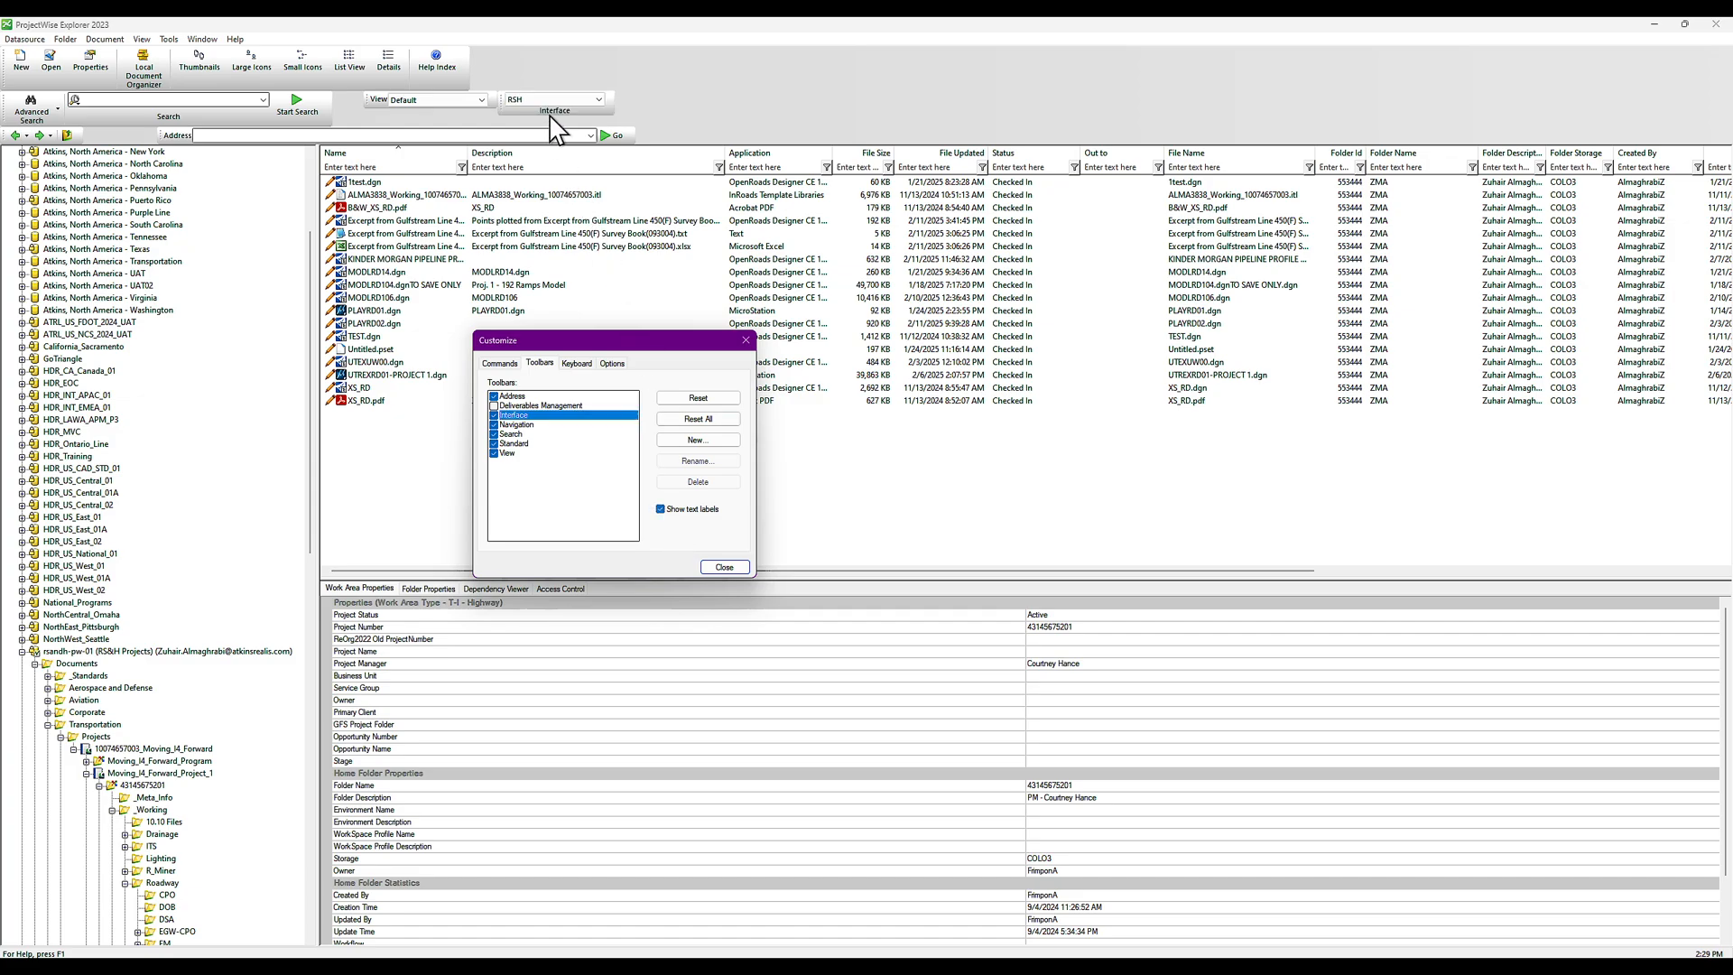
left_click(662, 509)
left_click(509, 453)
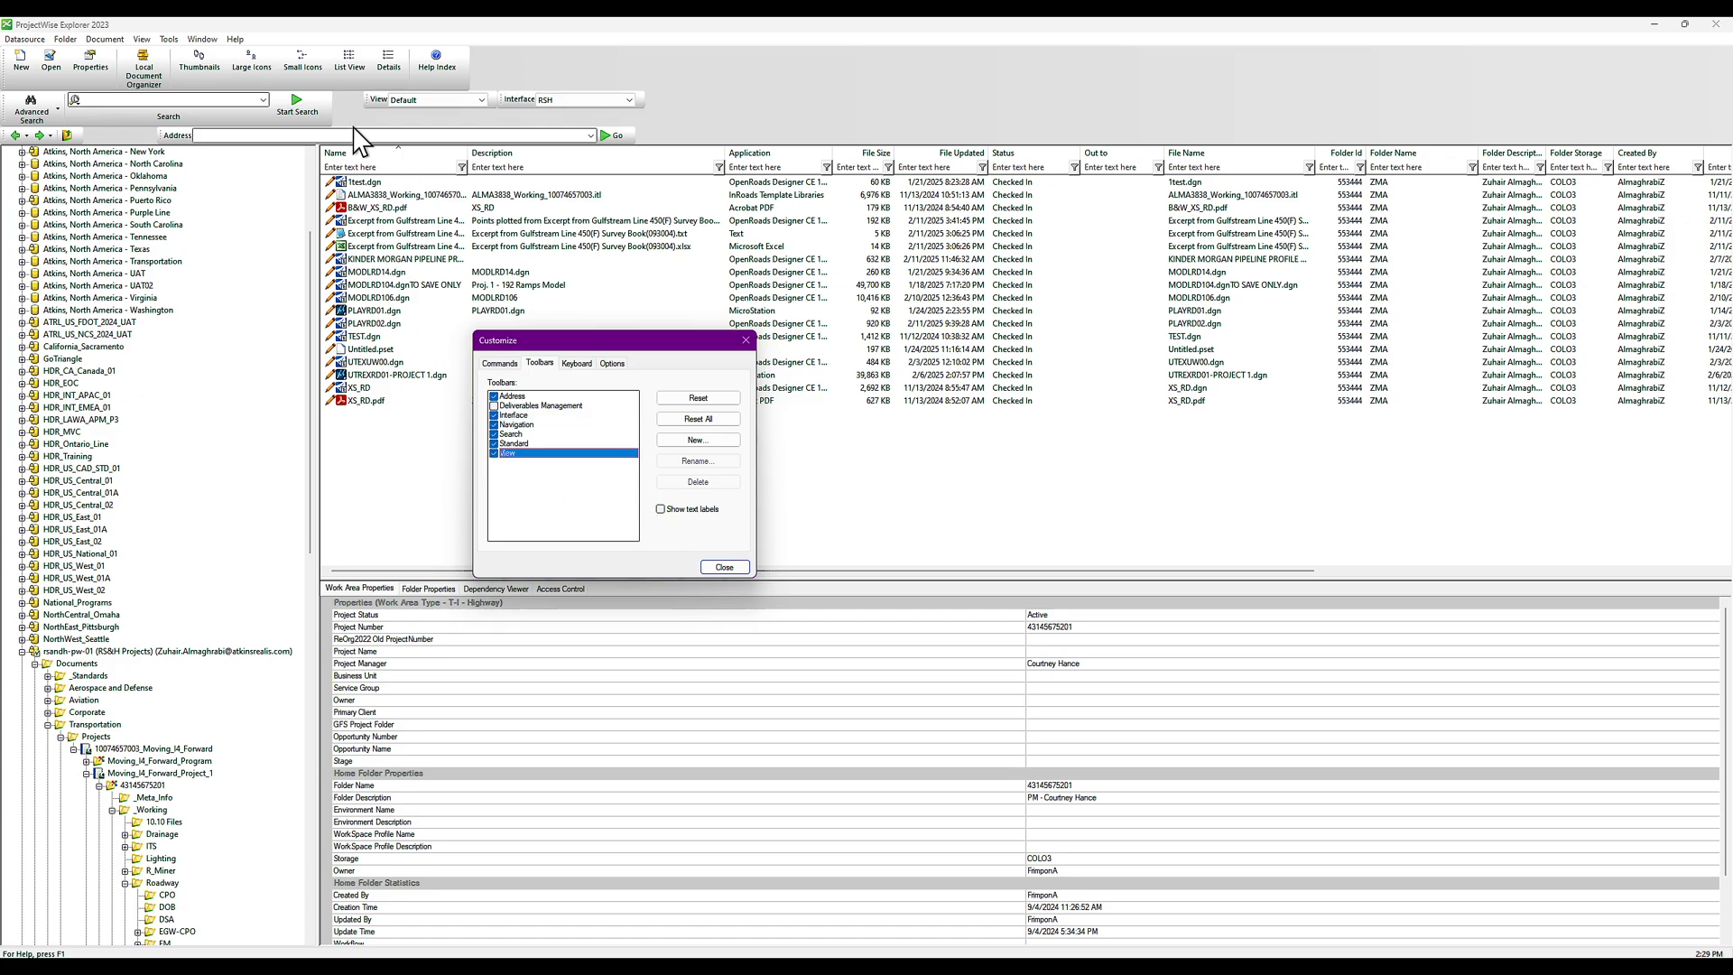
left_click(689, 509)
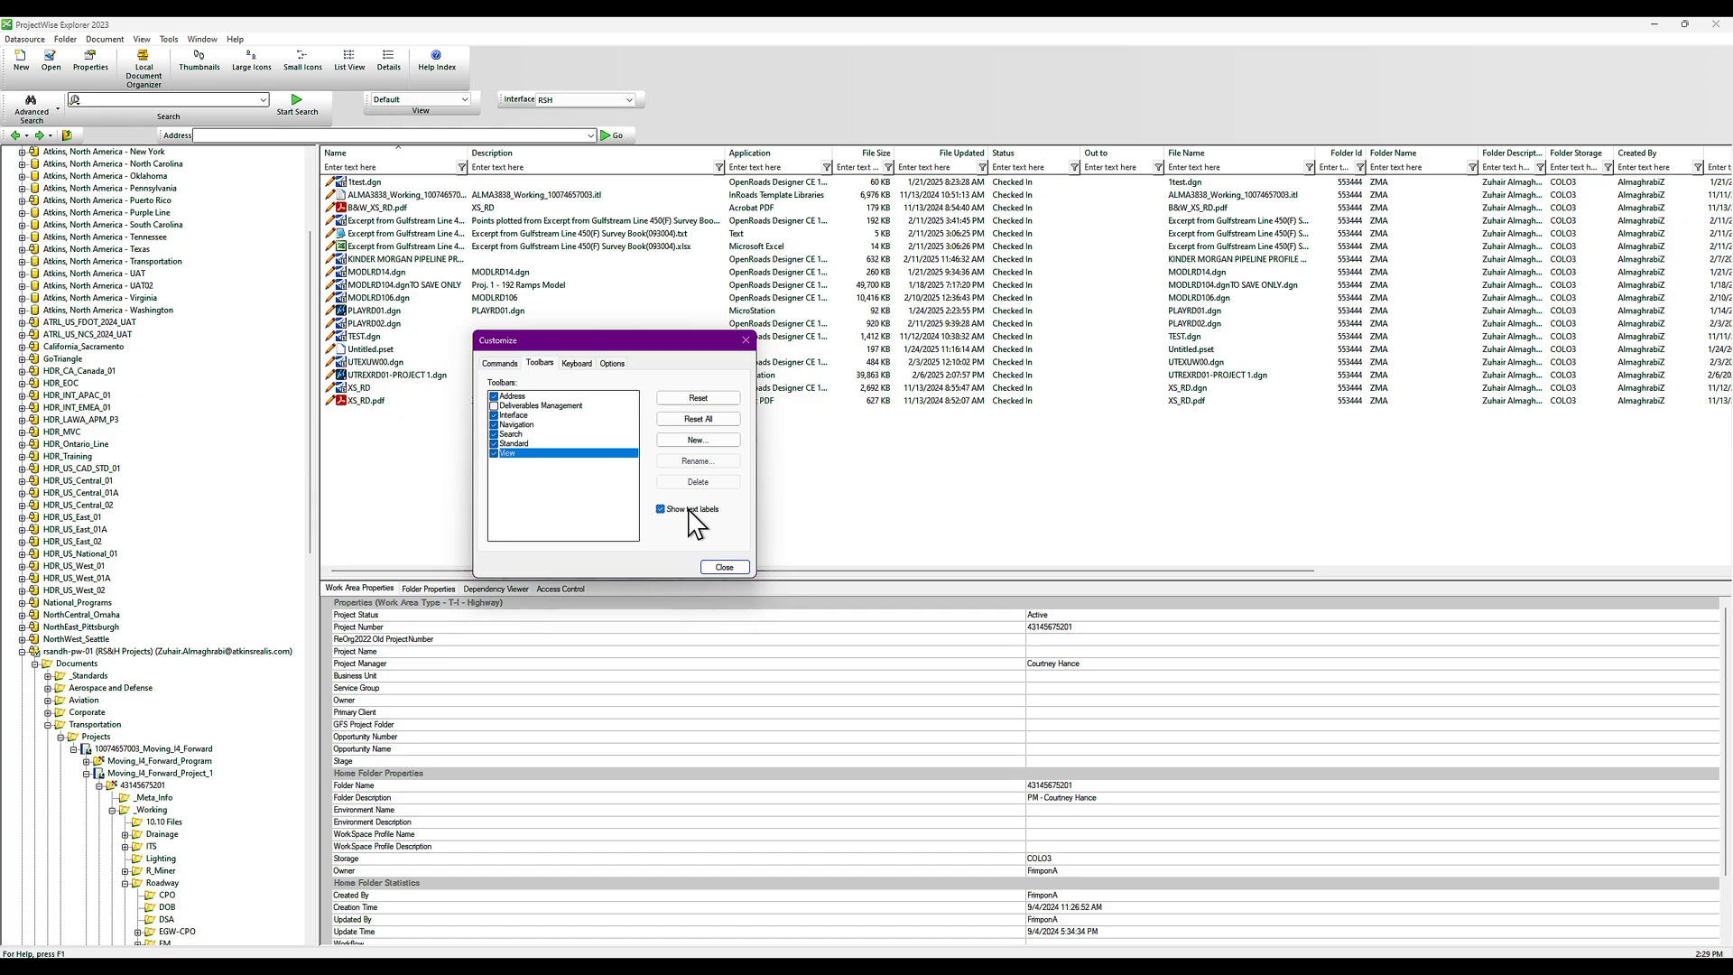
left_click(689, 511)
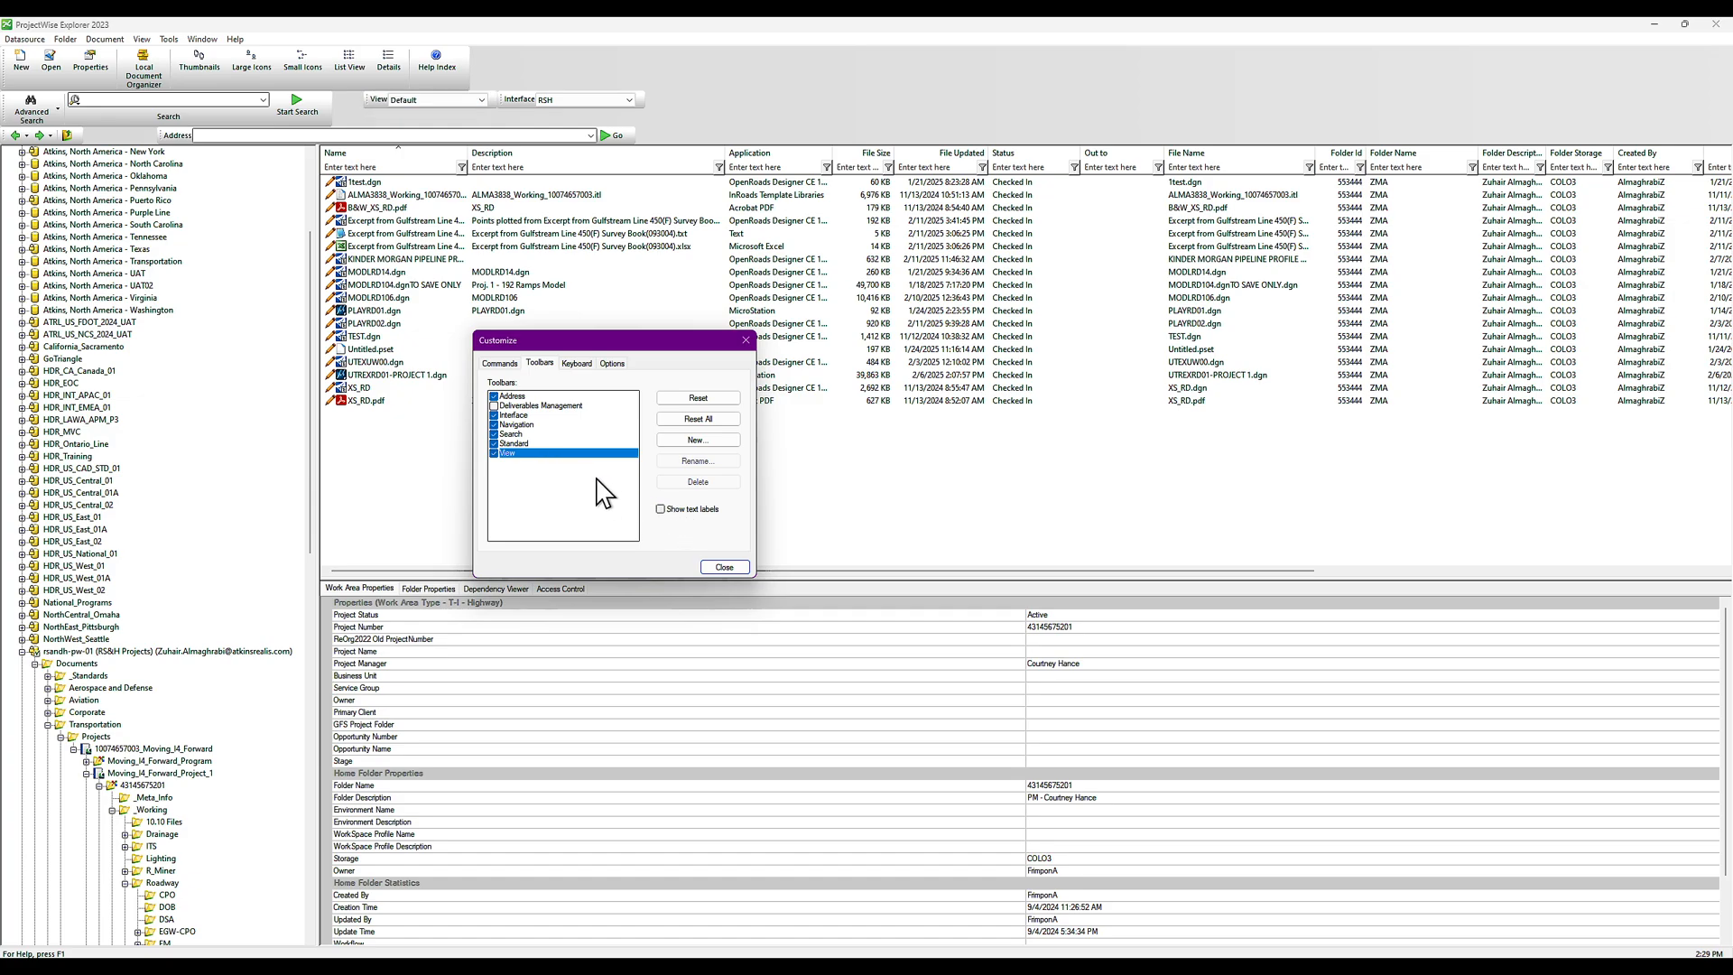
Show text labels on the Navigation toolbar and close the toolbar customization
left_click(521, 424)
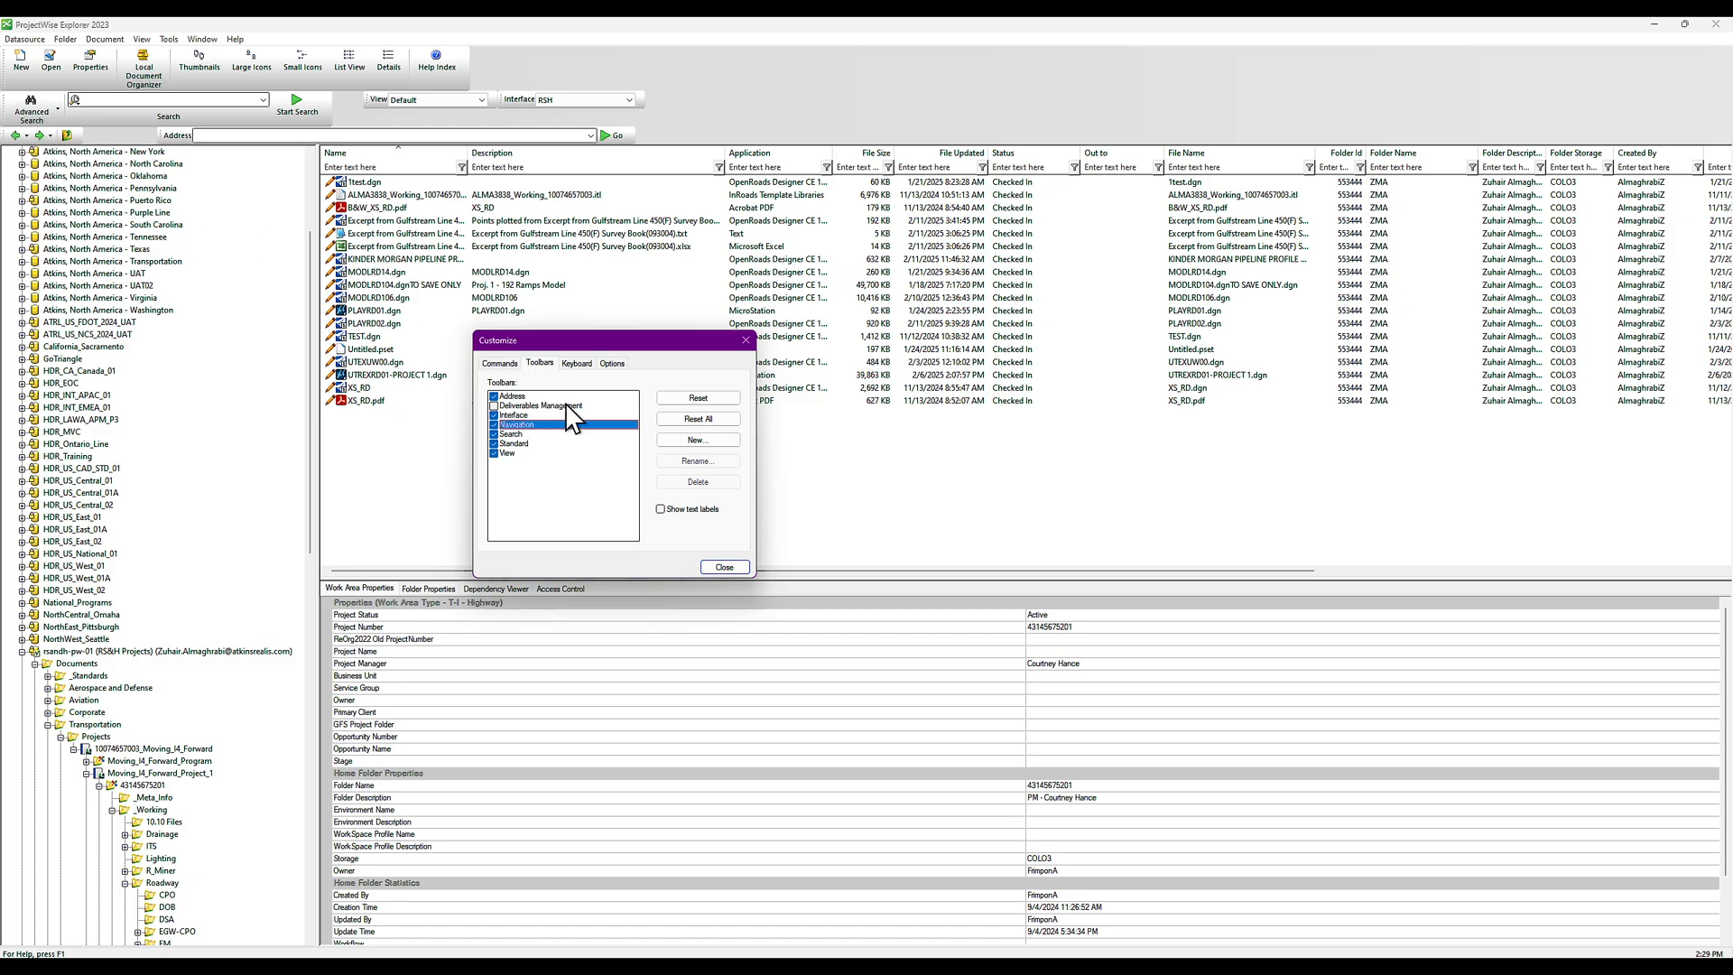
left_click(661, 510)
left_click(662, 511)
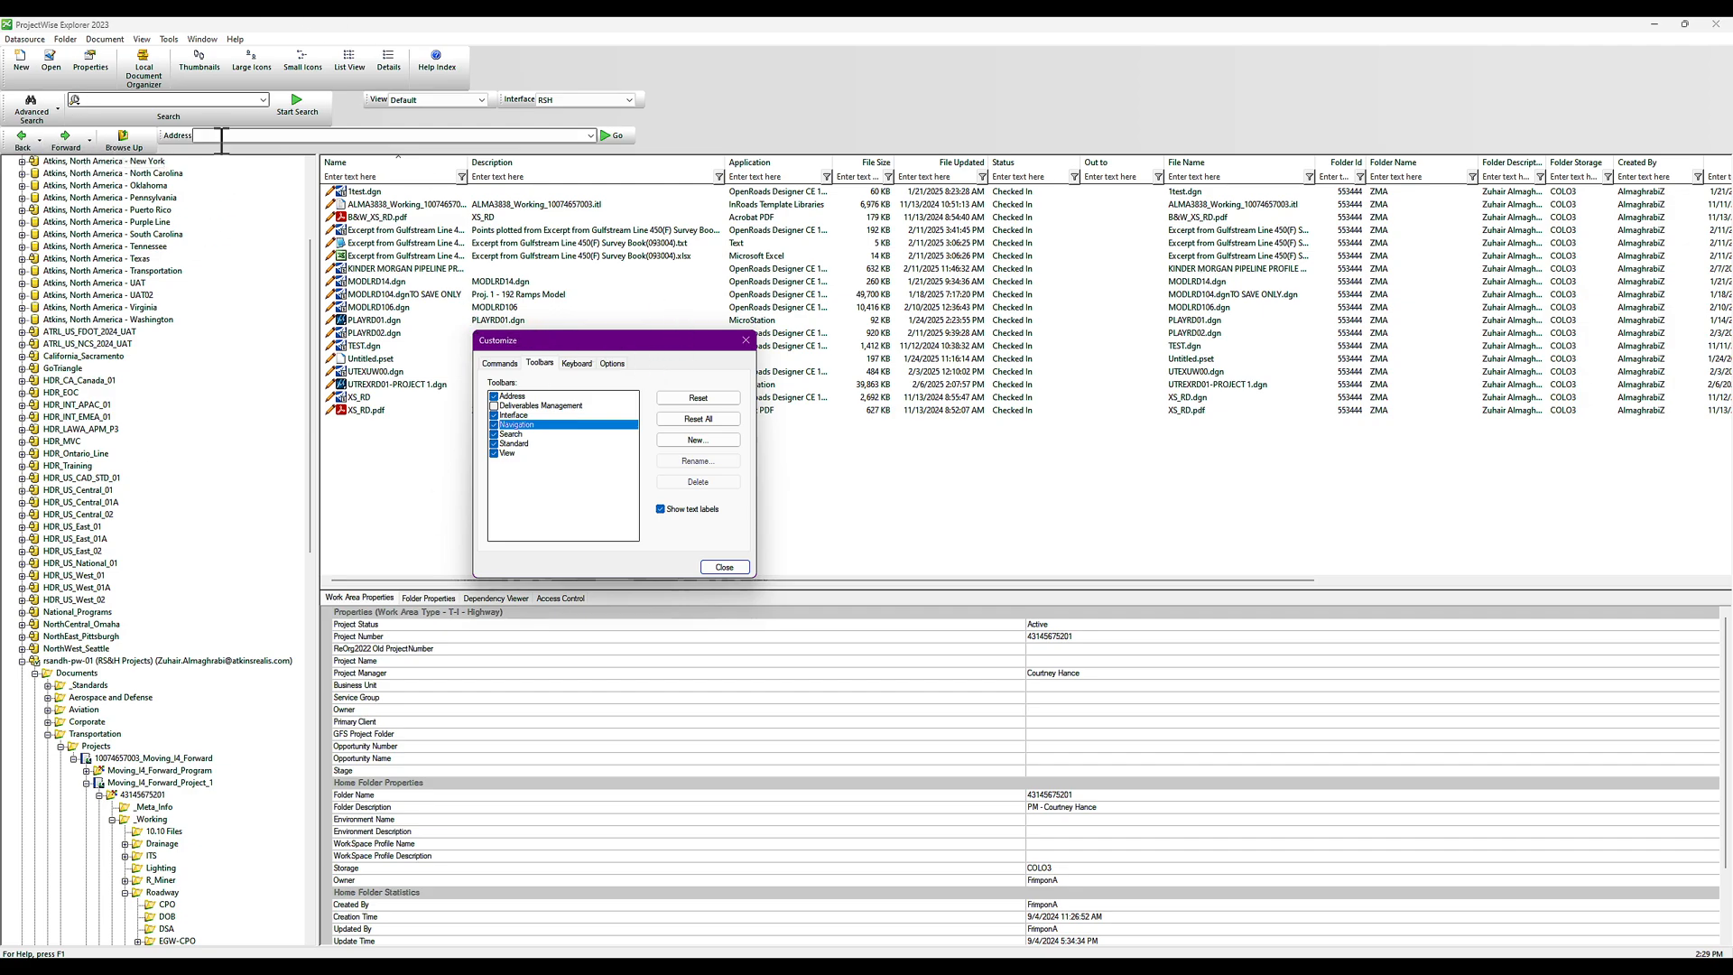
left_click(723, 567)
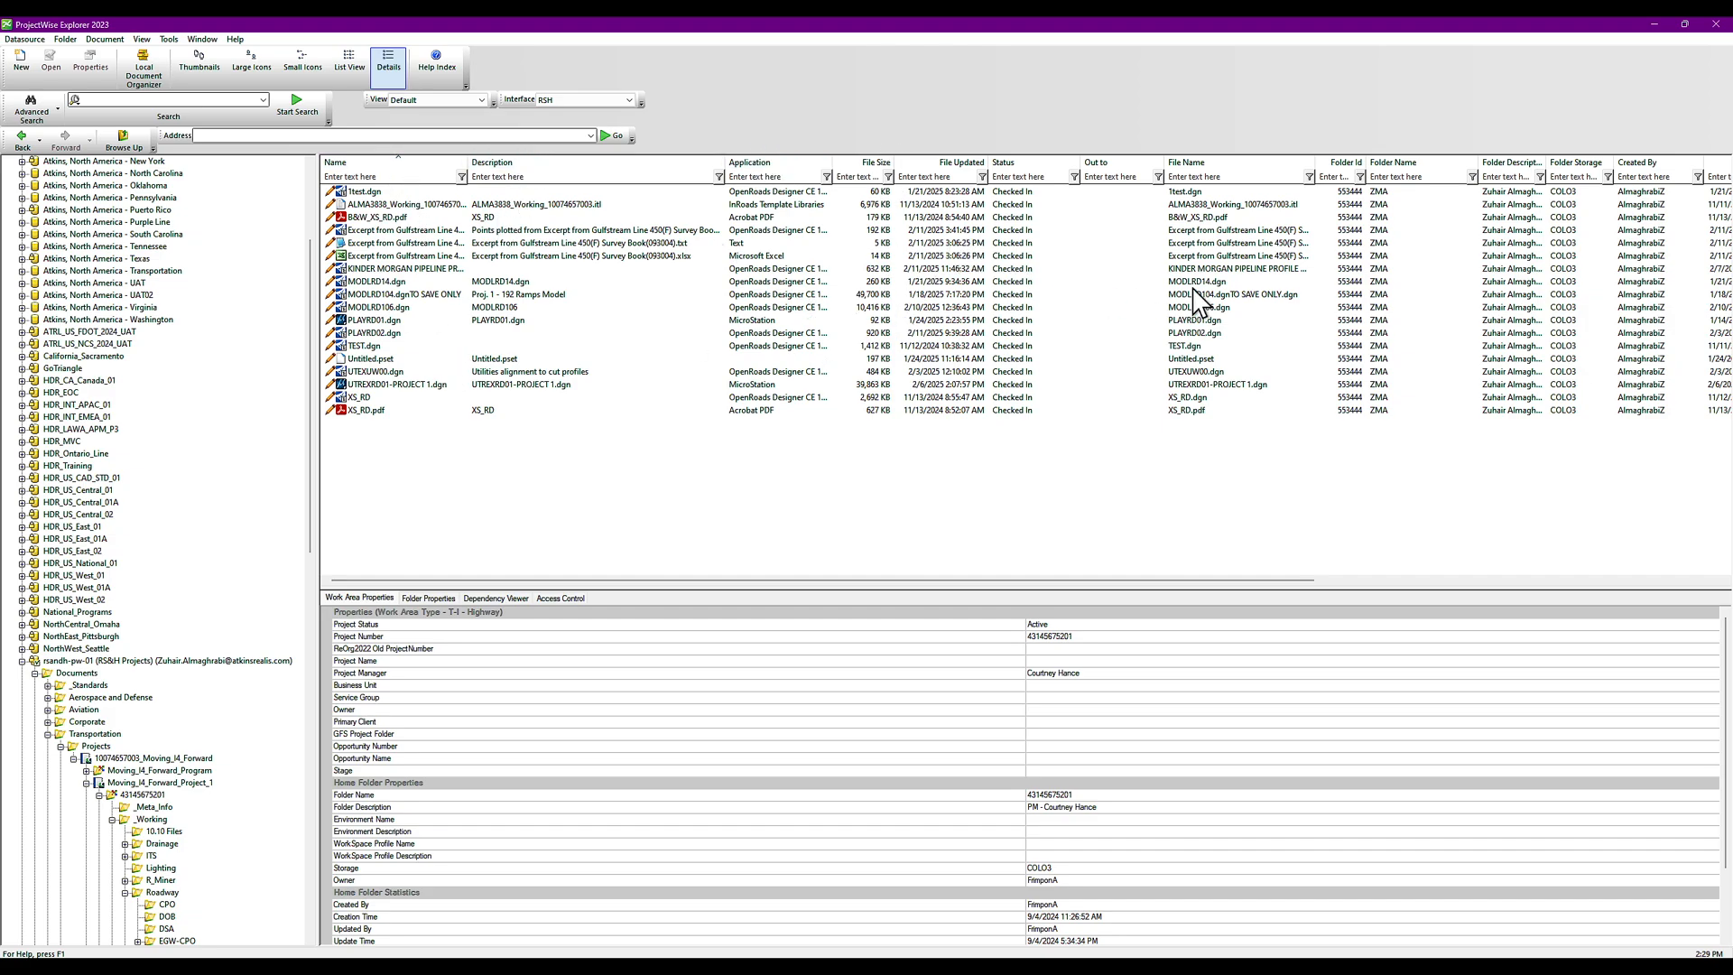
Compare the document list's columns in the Default, RSH - Workflows View and Email - Received views, ending on Default
left_click(1435, 580)
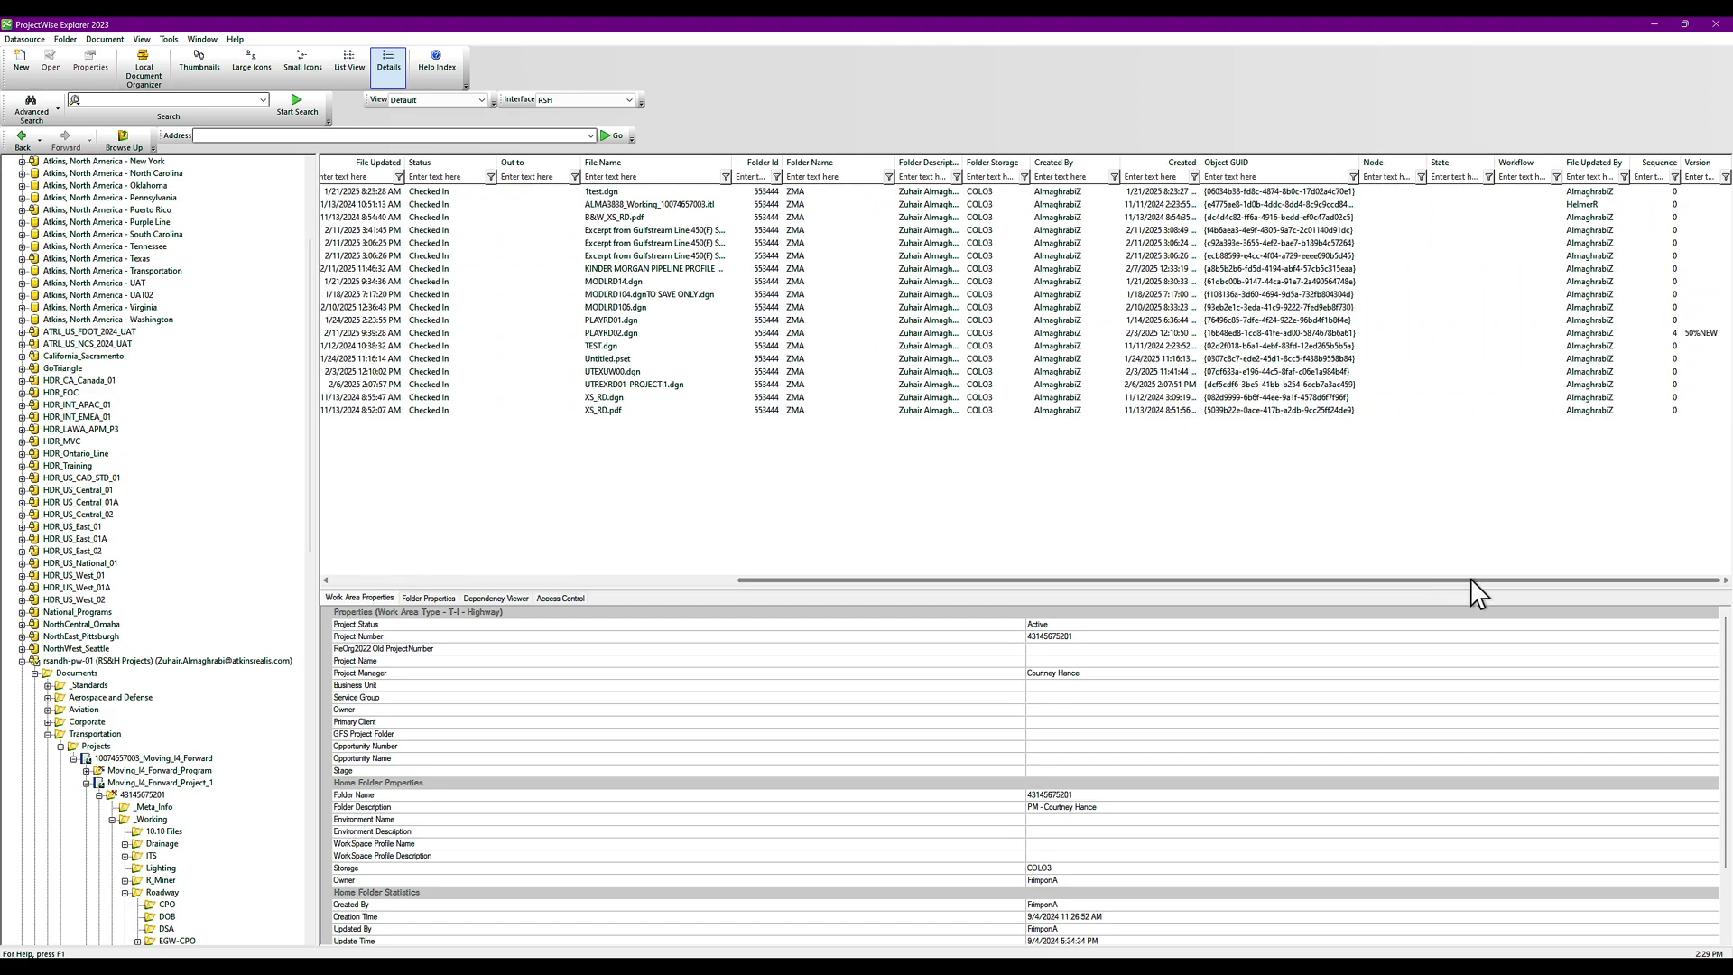
left_click_drag(1472, 580, 851, 555)
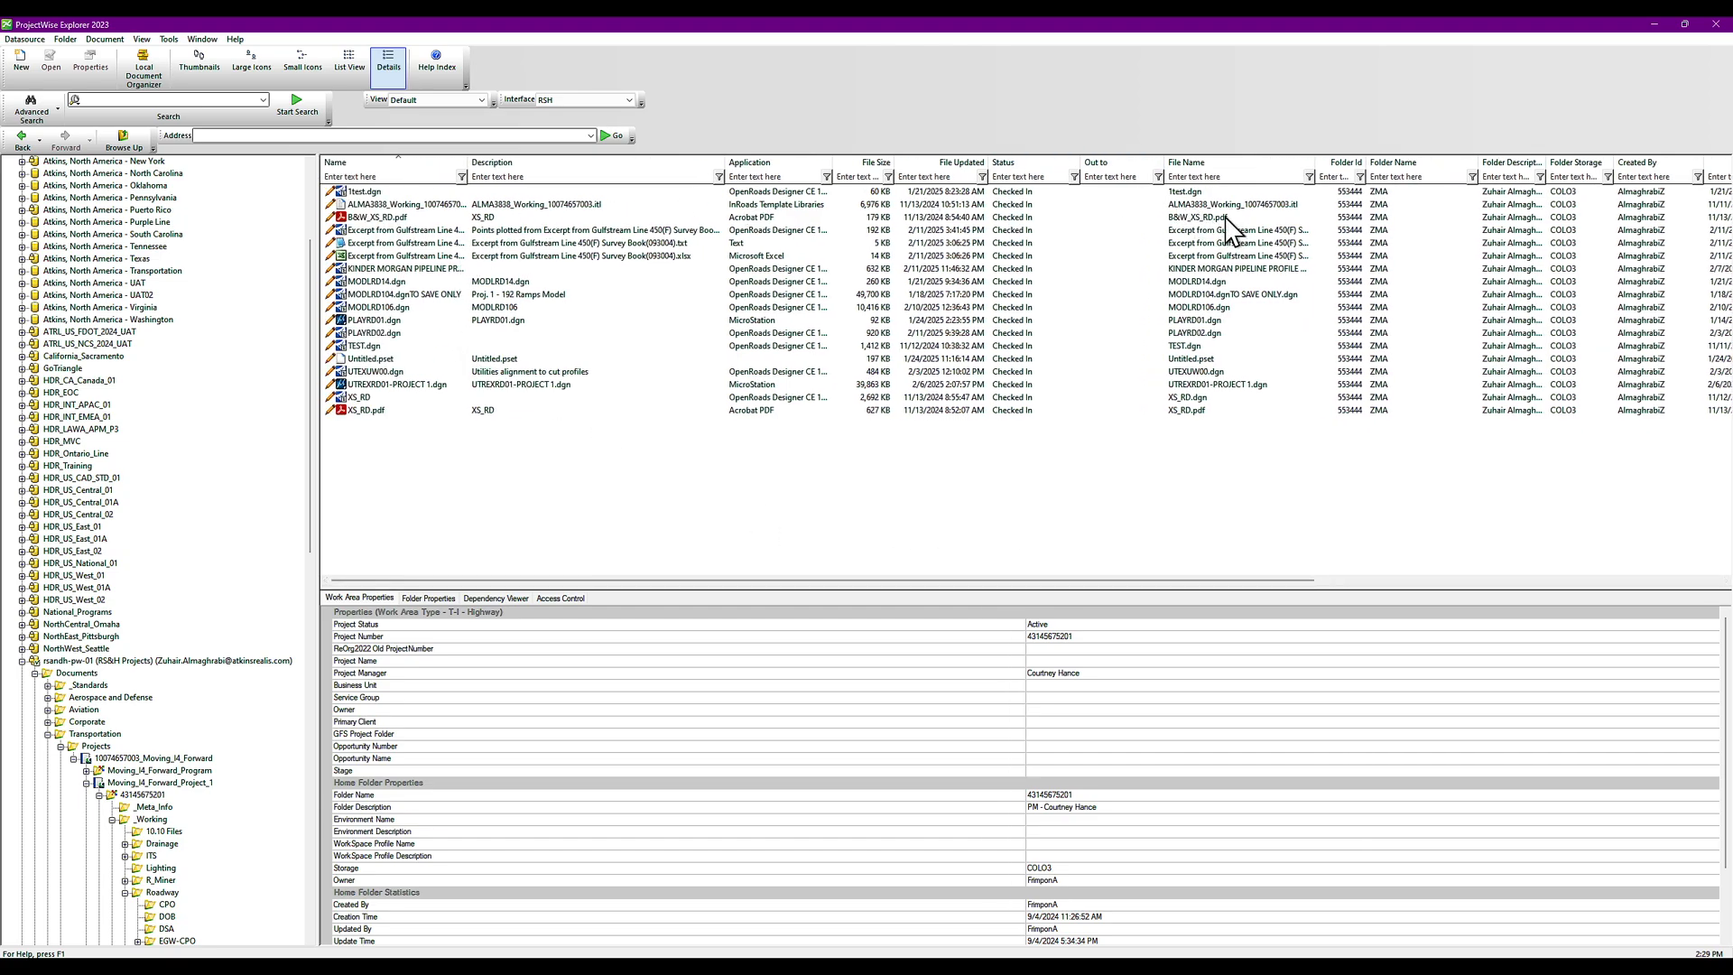
left_click_drag(1106, 582, 1535, 589)
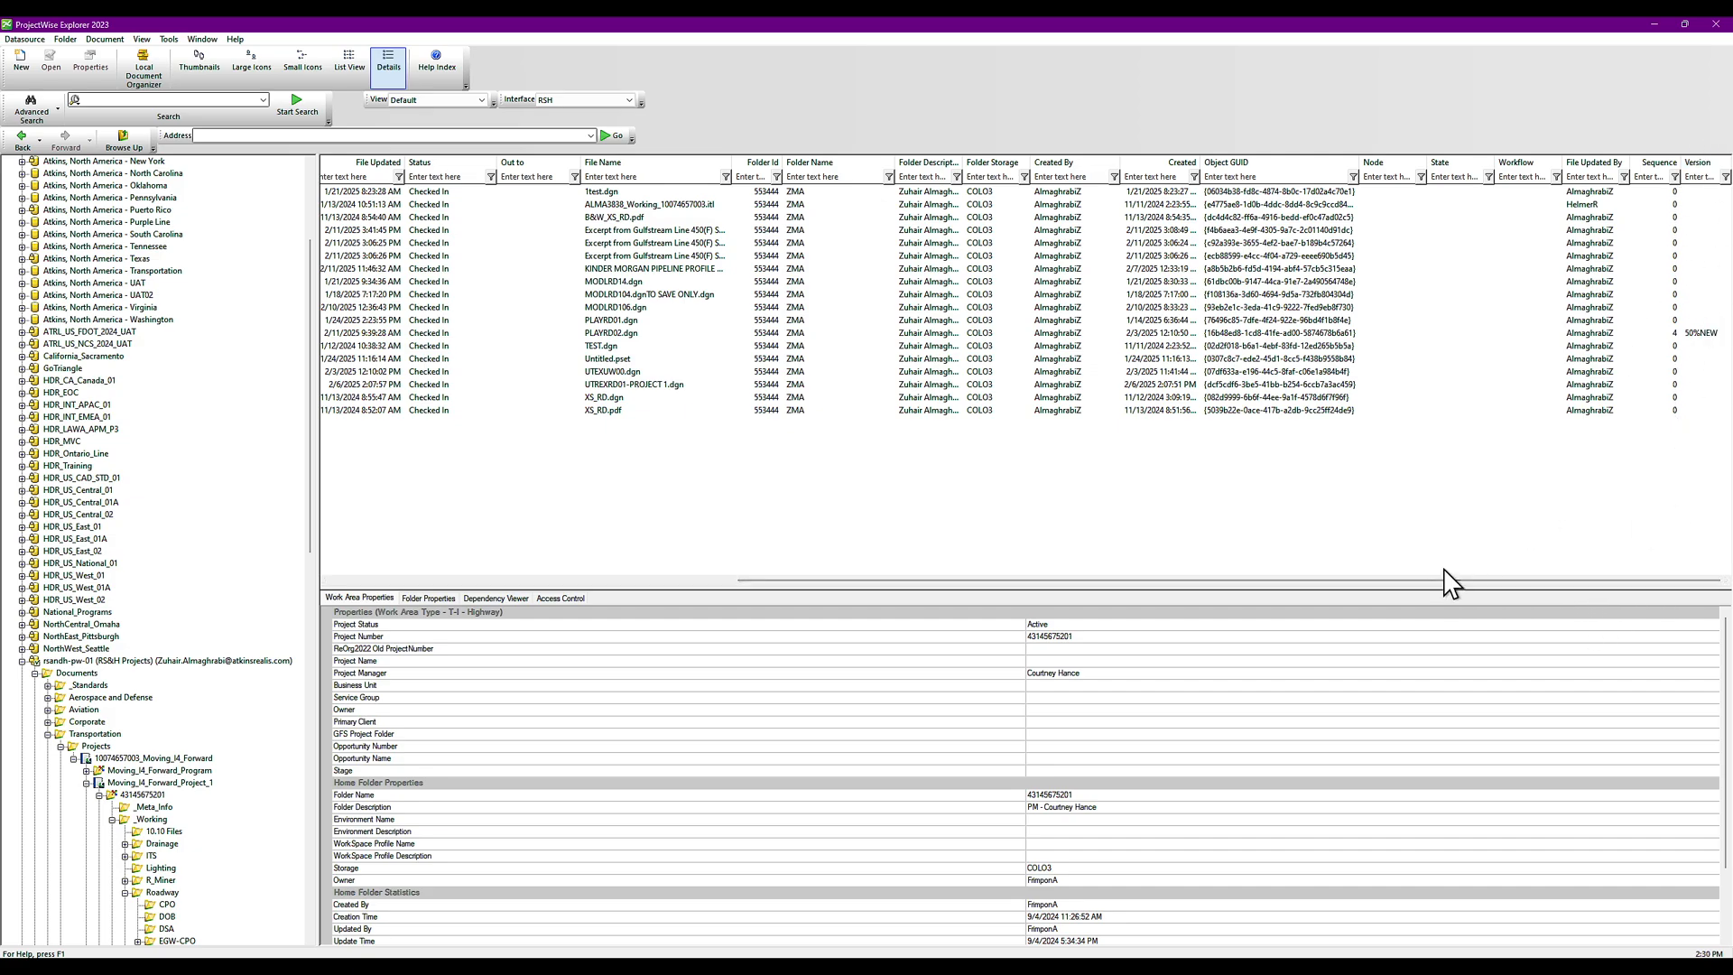
left_click_drag(1449, 583, 719, 578)
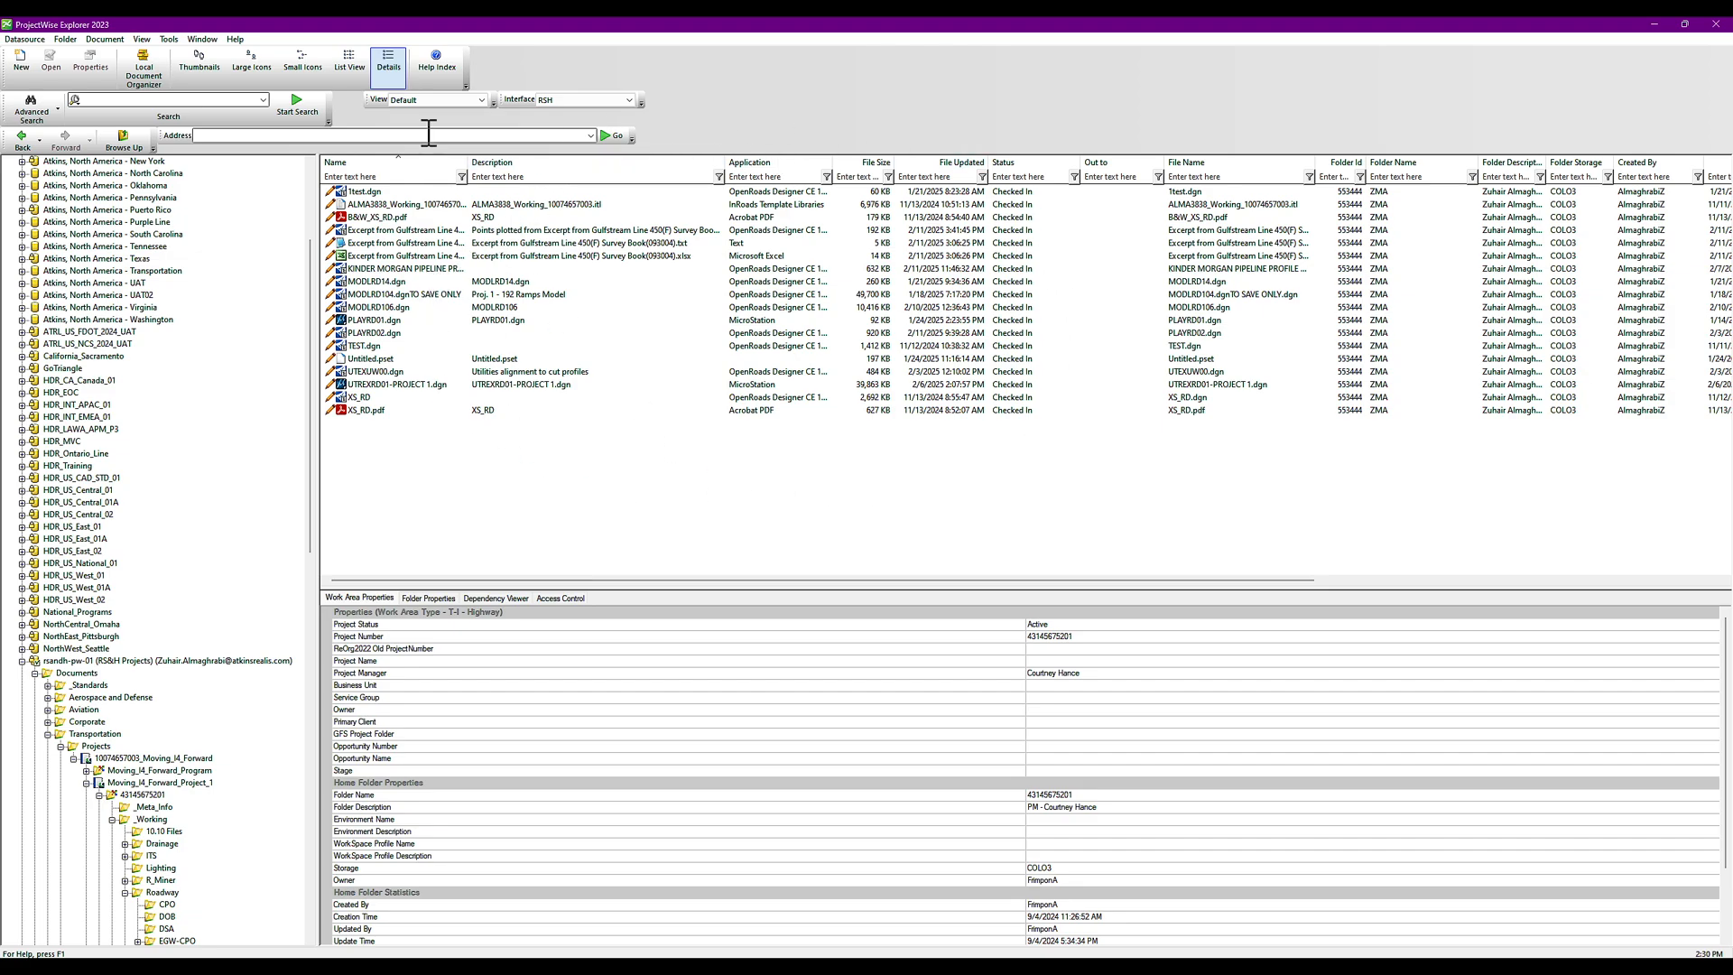
left_click(480, 101)
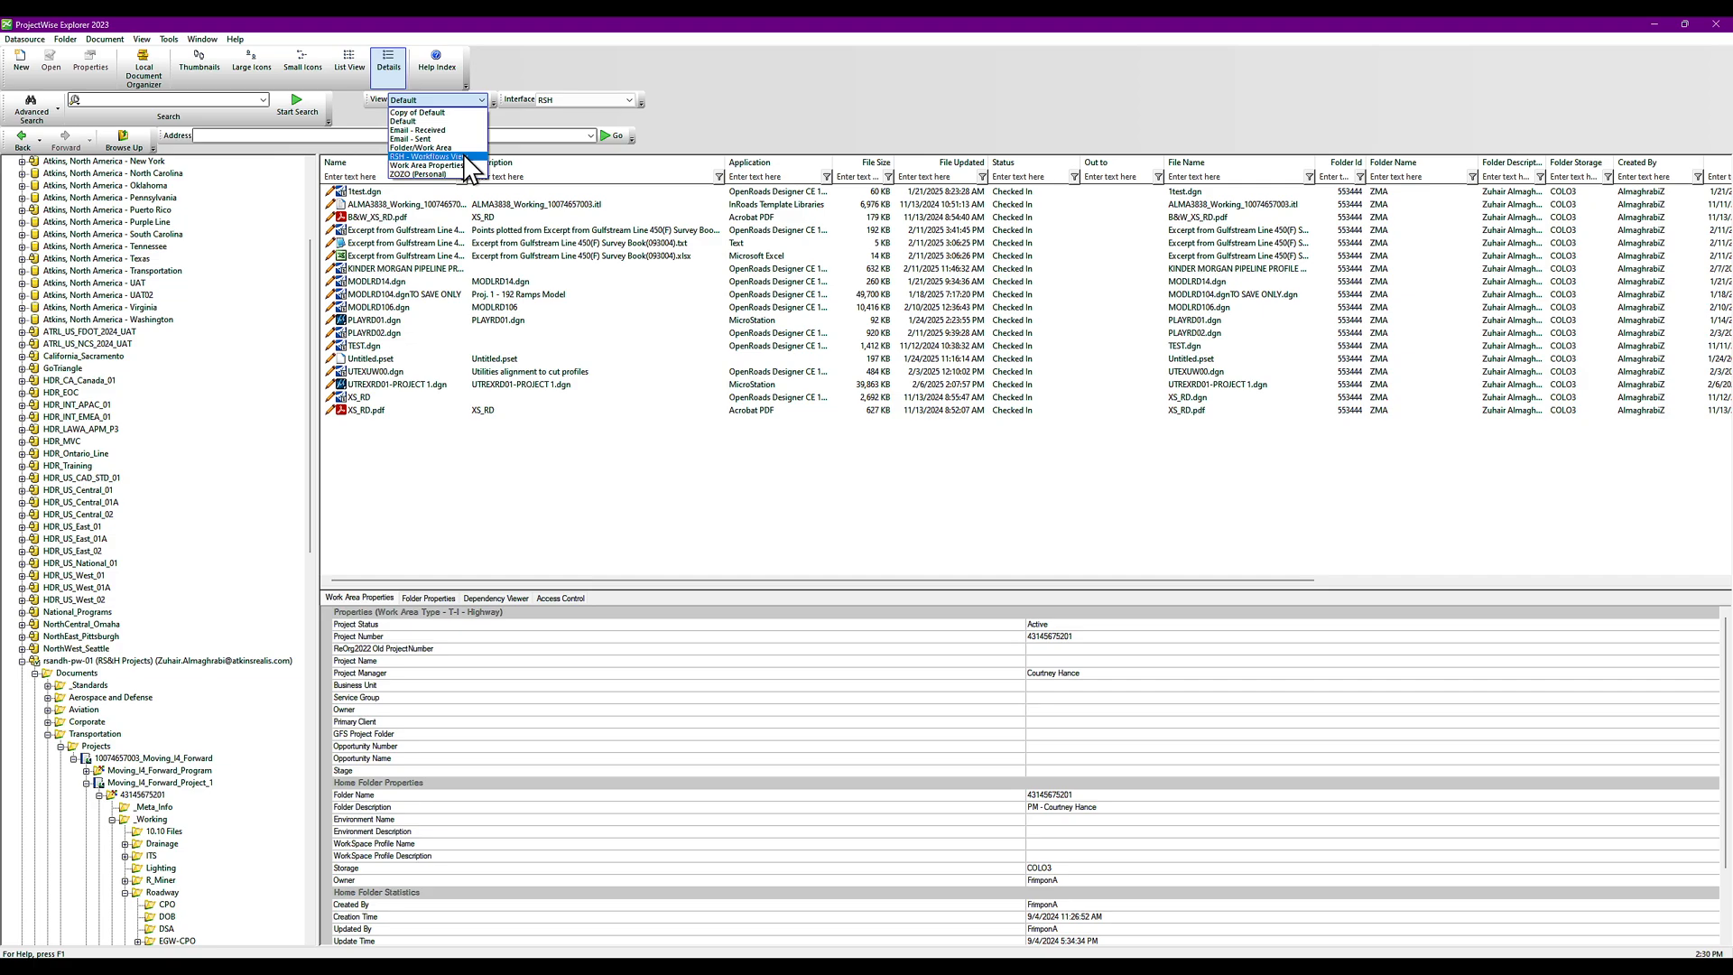
left_click(432, 157)
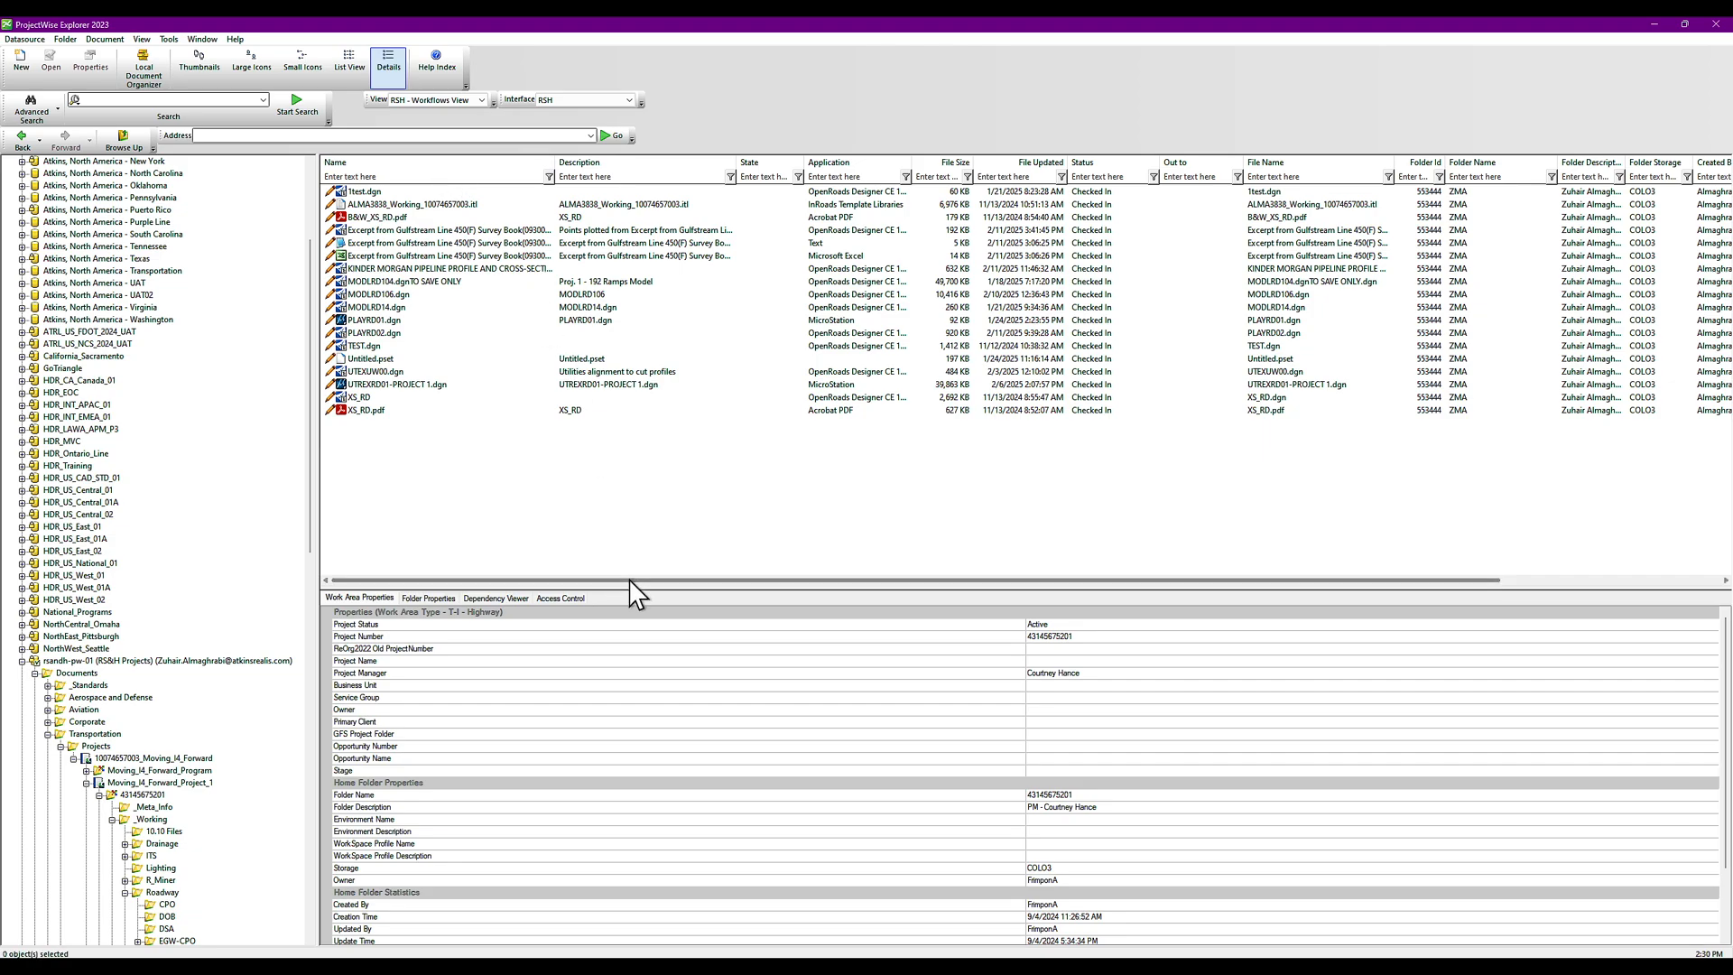
left_click_drag(631, 581, 582, 581)
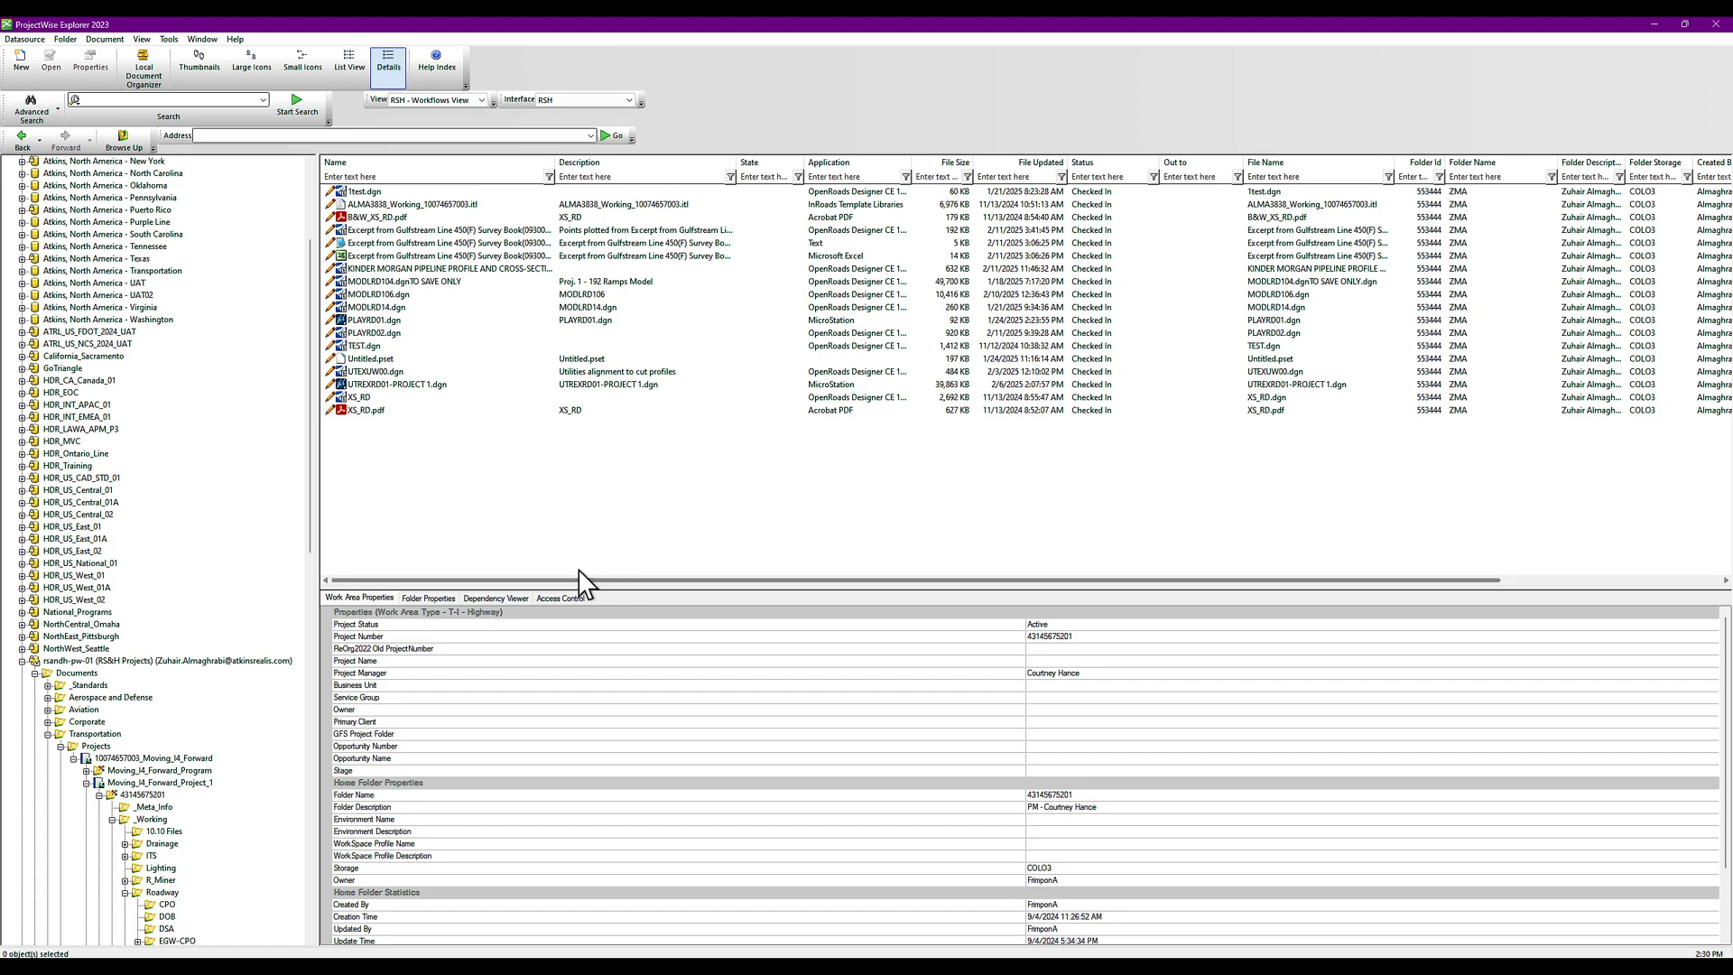
left_click(445, 100)
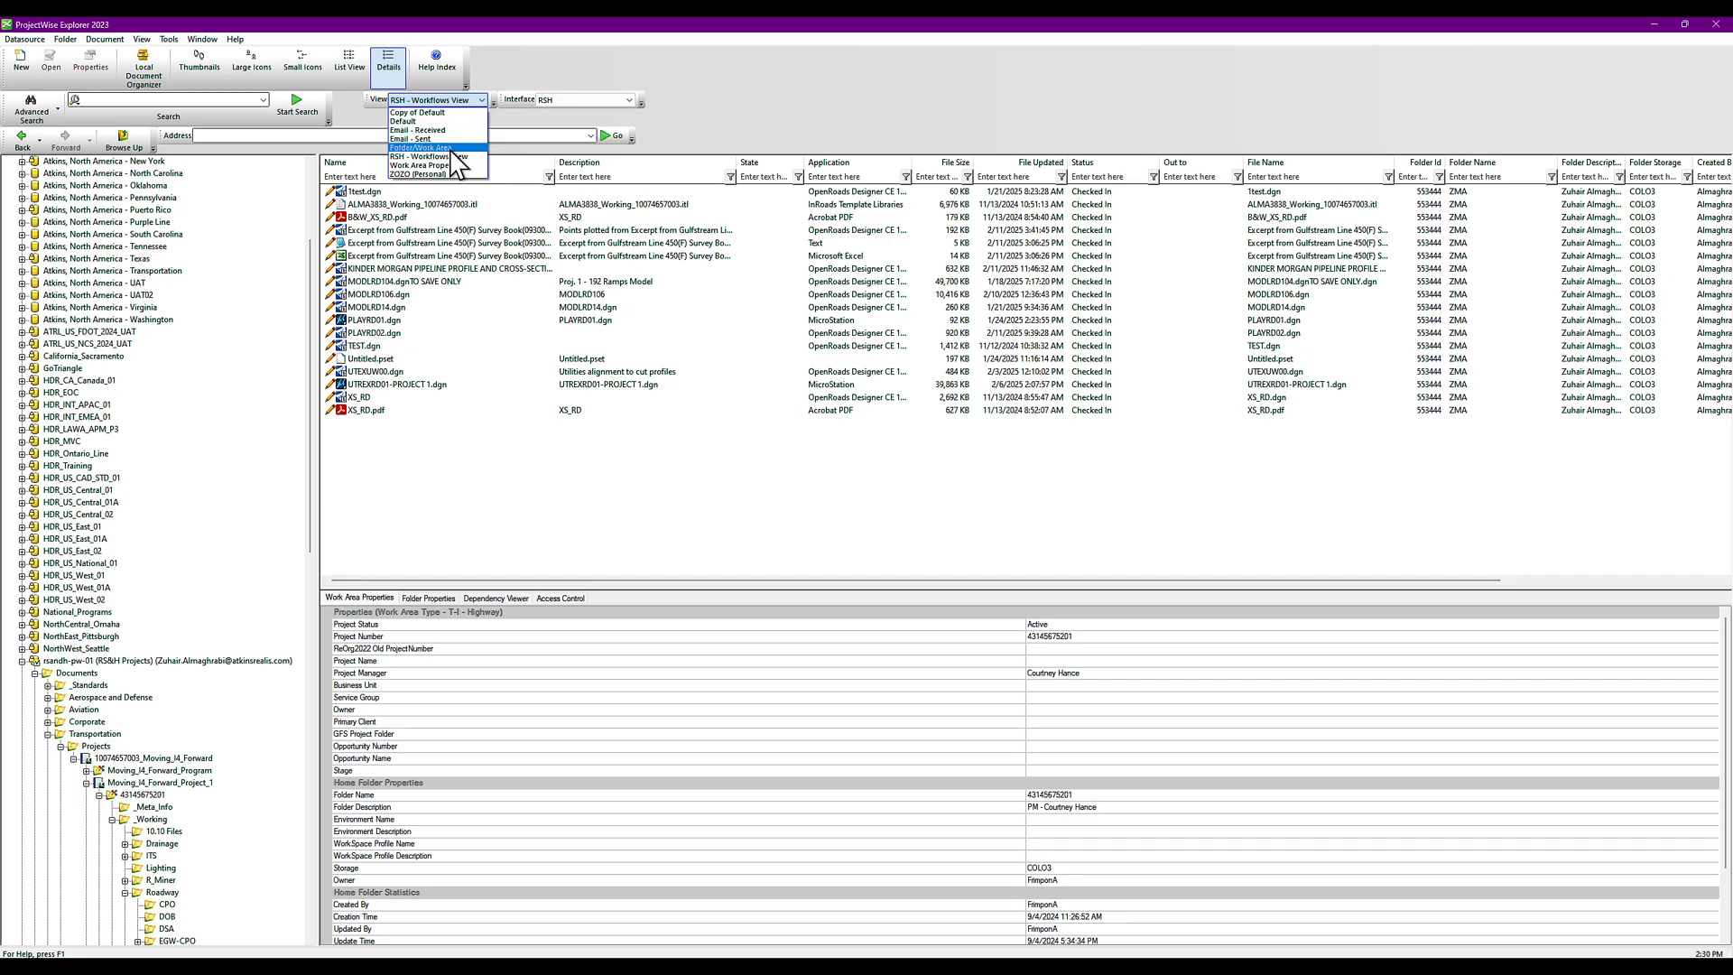
left_click(442, 131)
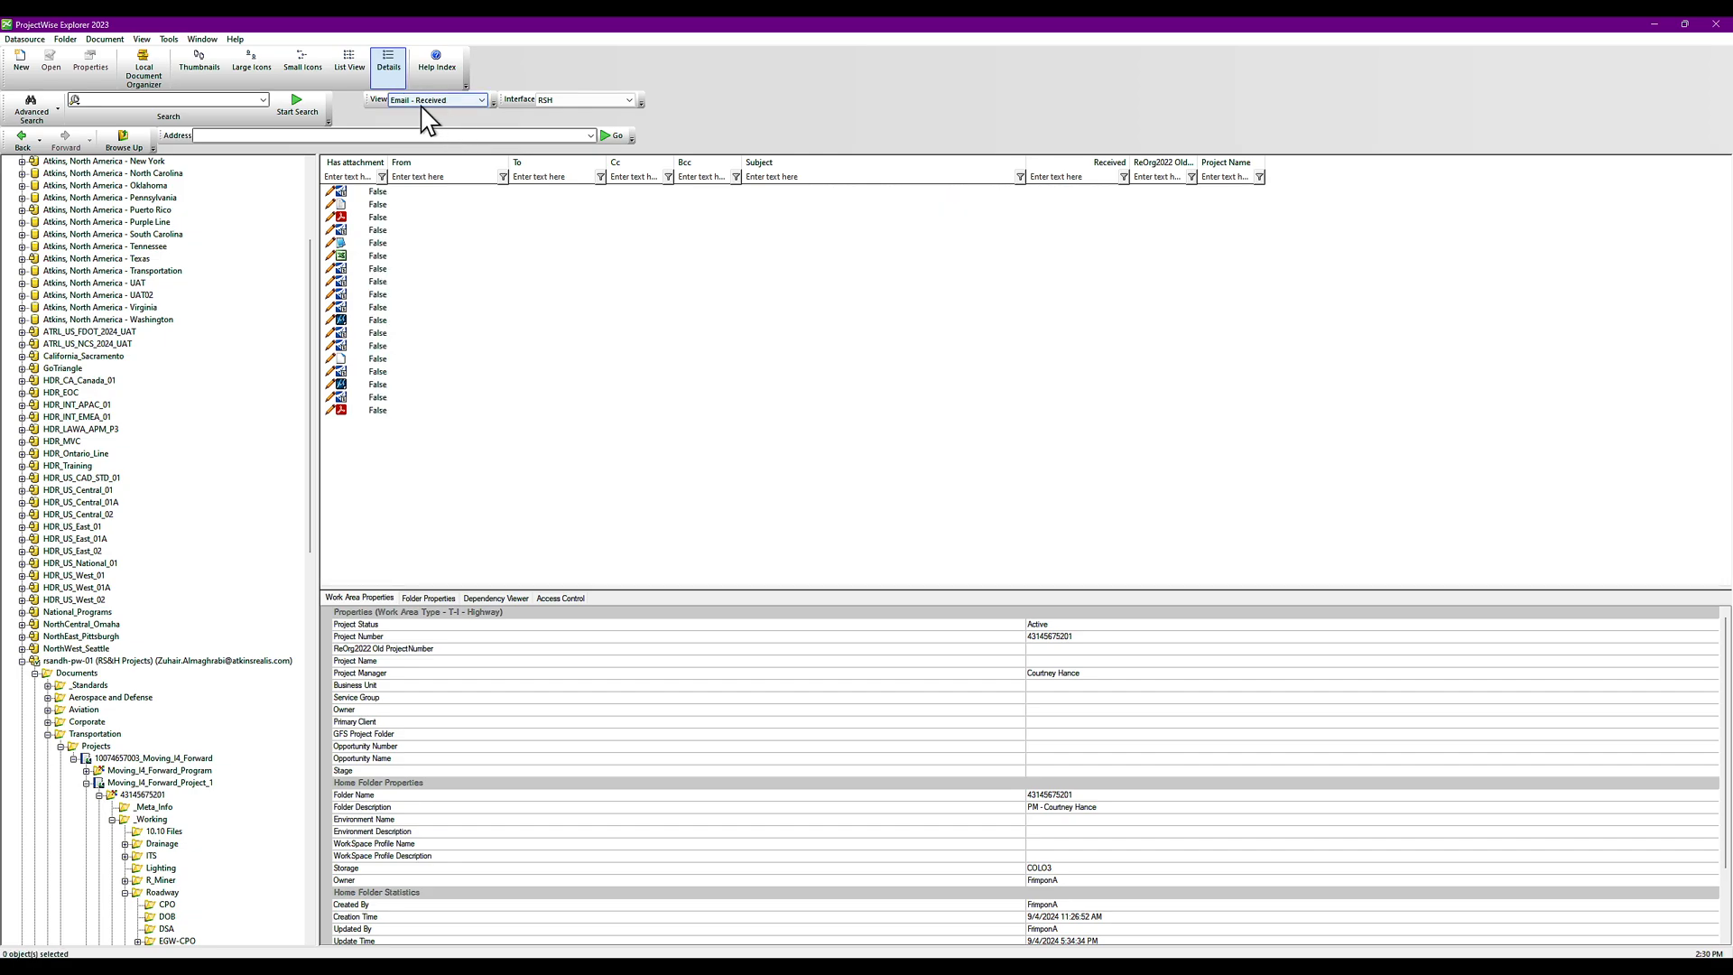
left_click(436, 102)
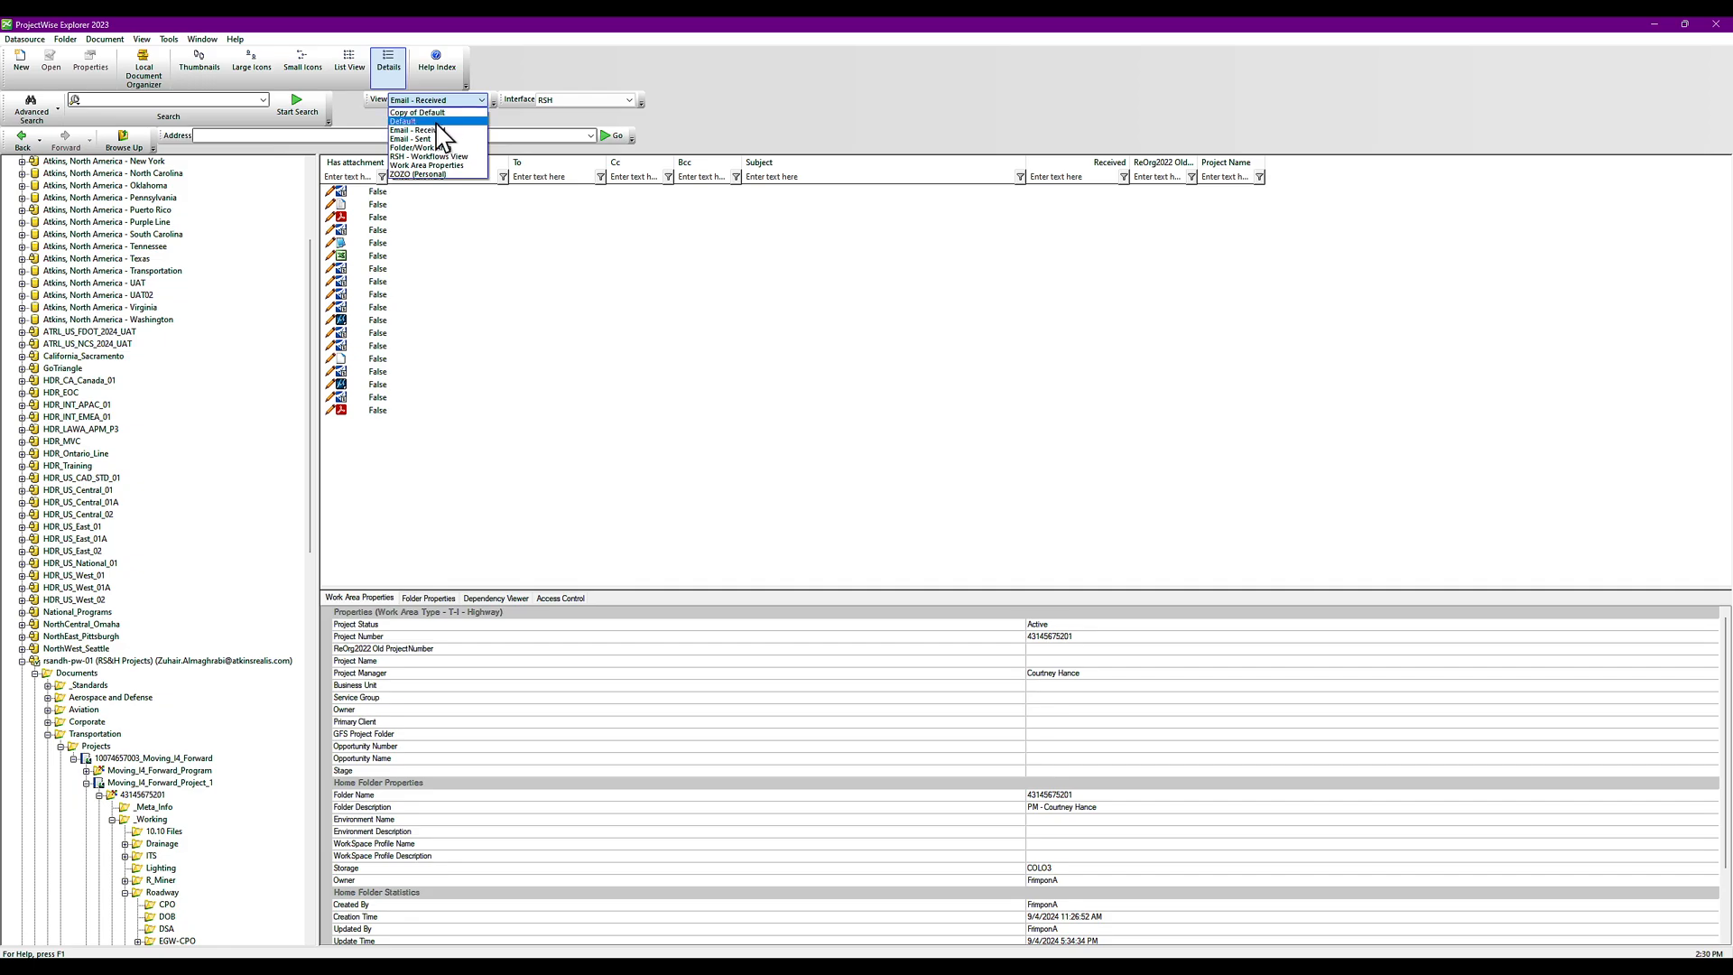
left_click(439, 121)
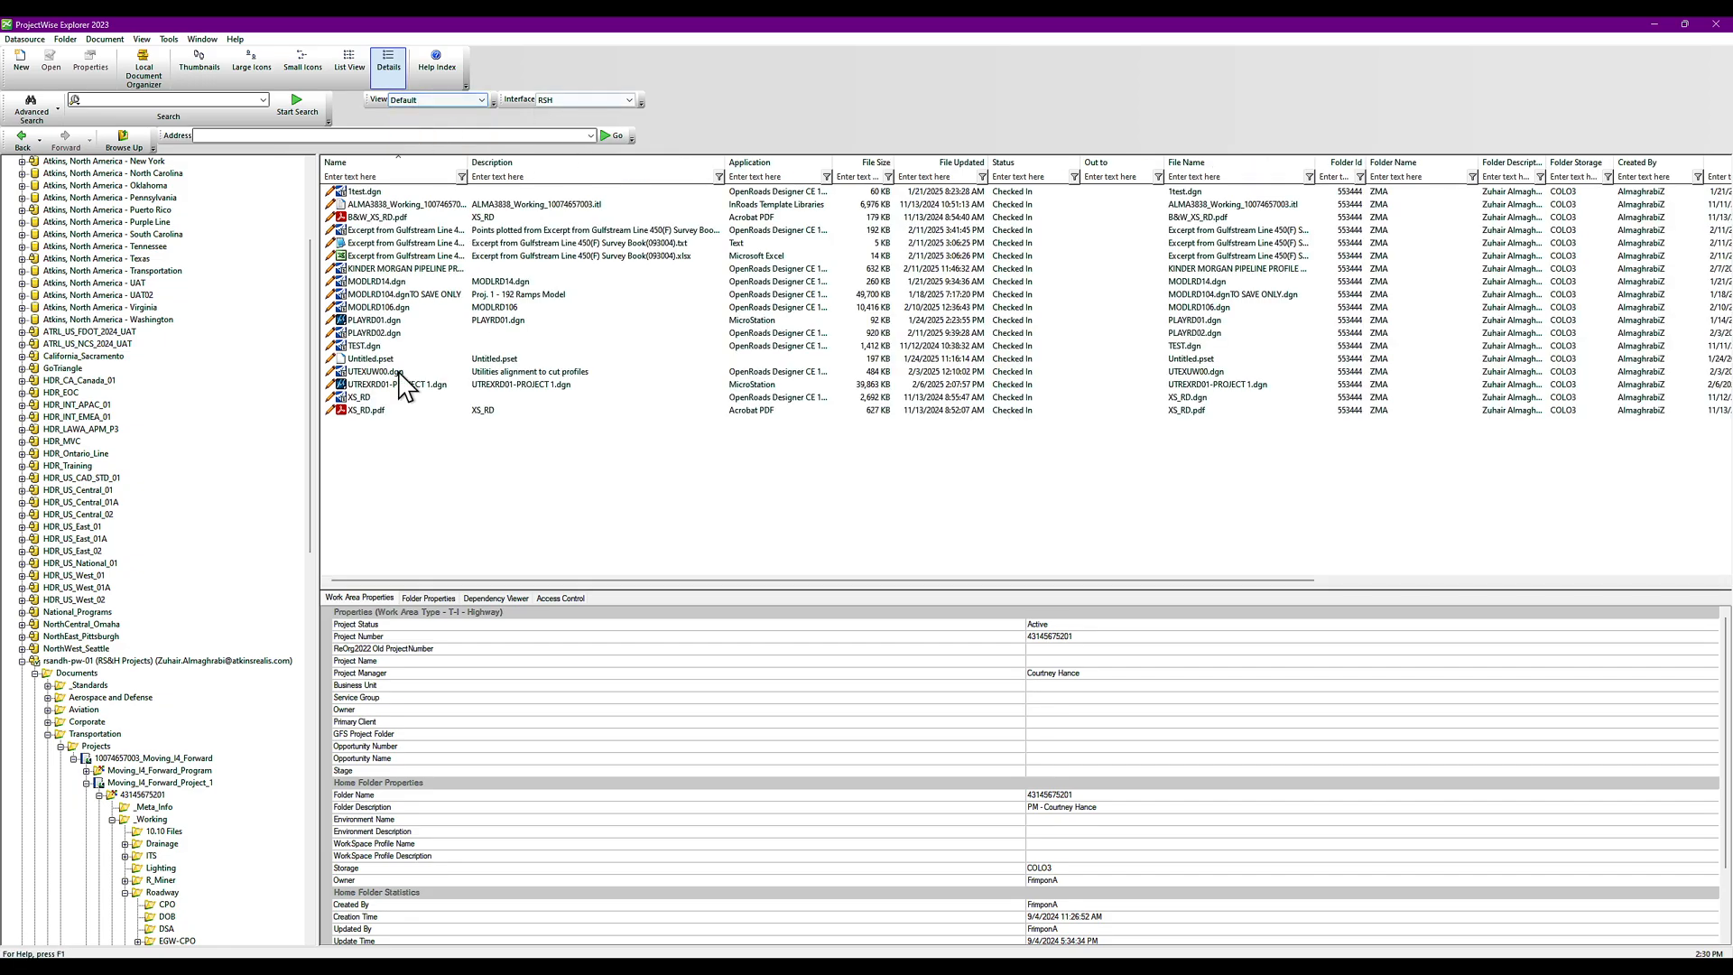
Open the view management and delete the existing personal view, confirming the deletion
left_click(142, 38)
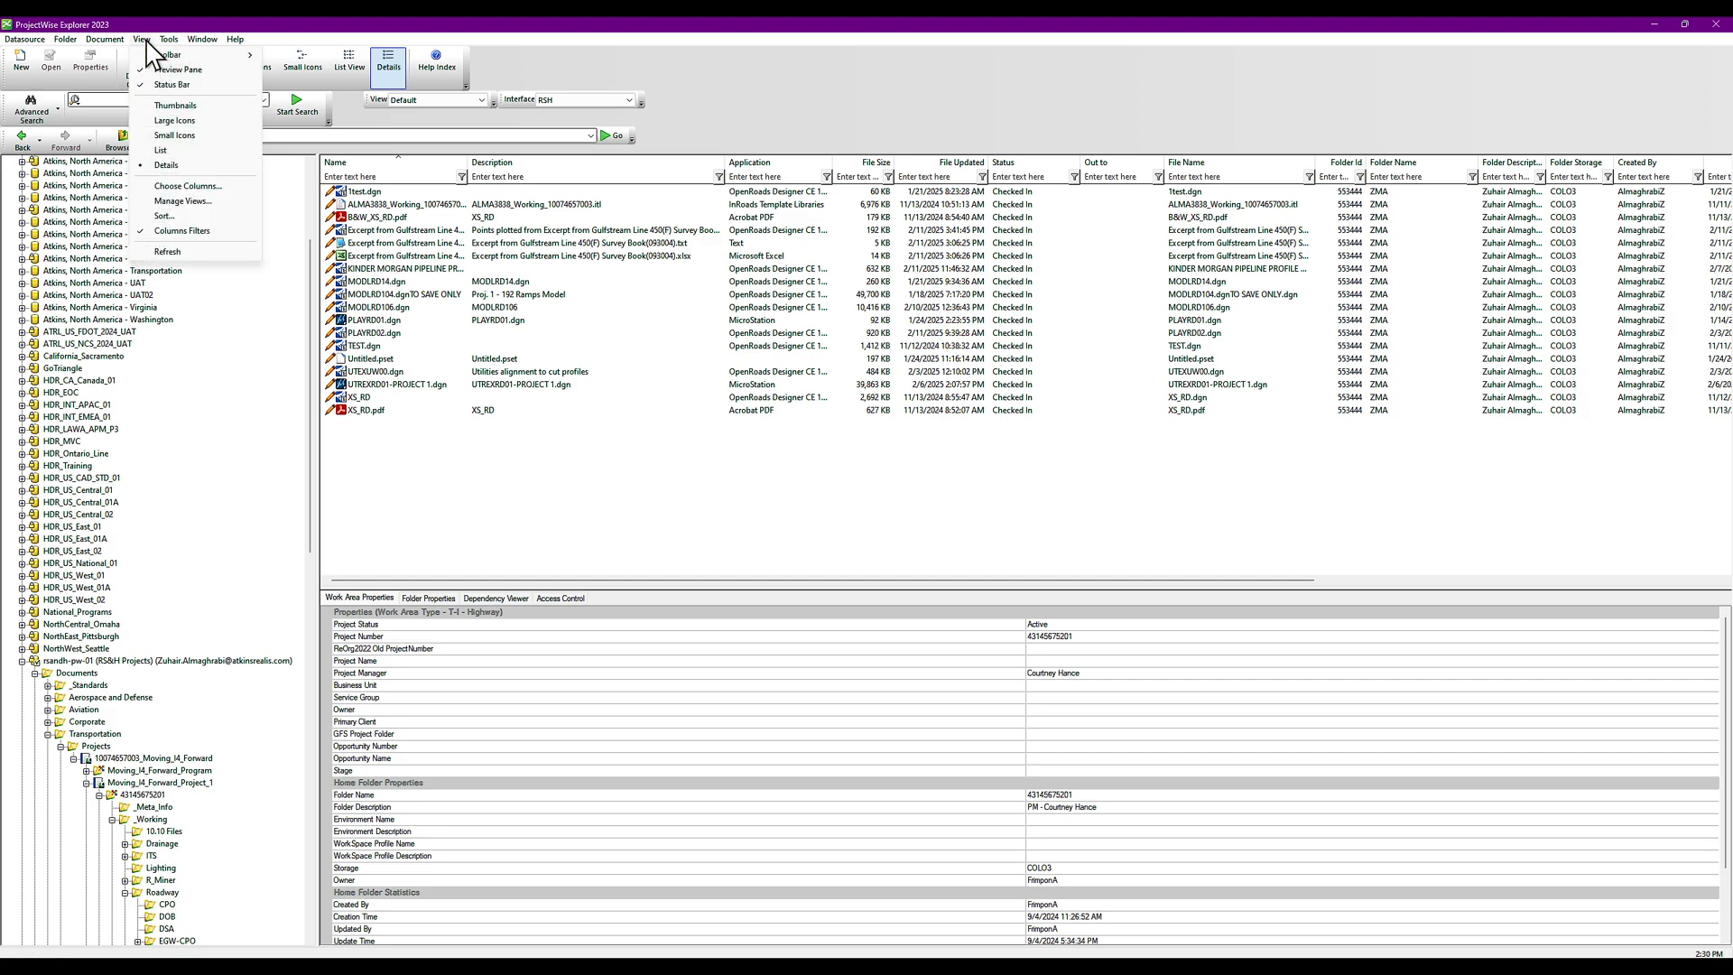
left_click(190, 202)
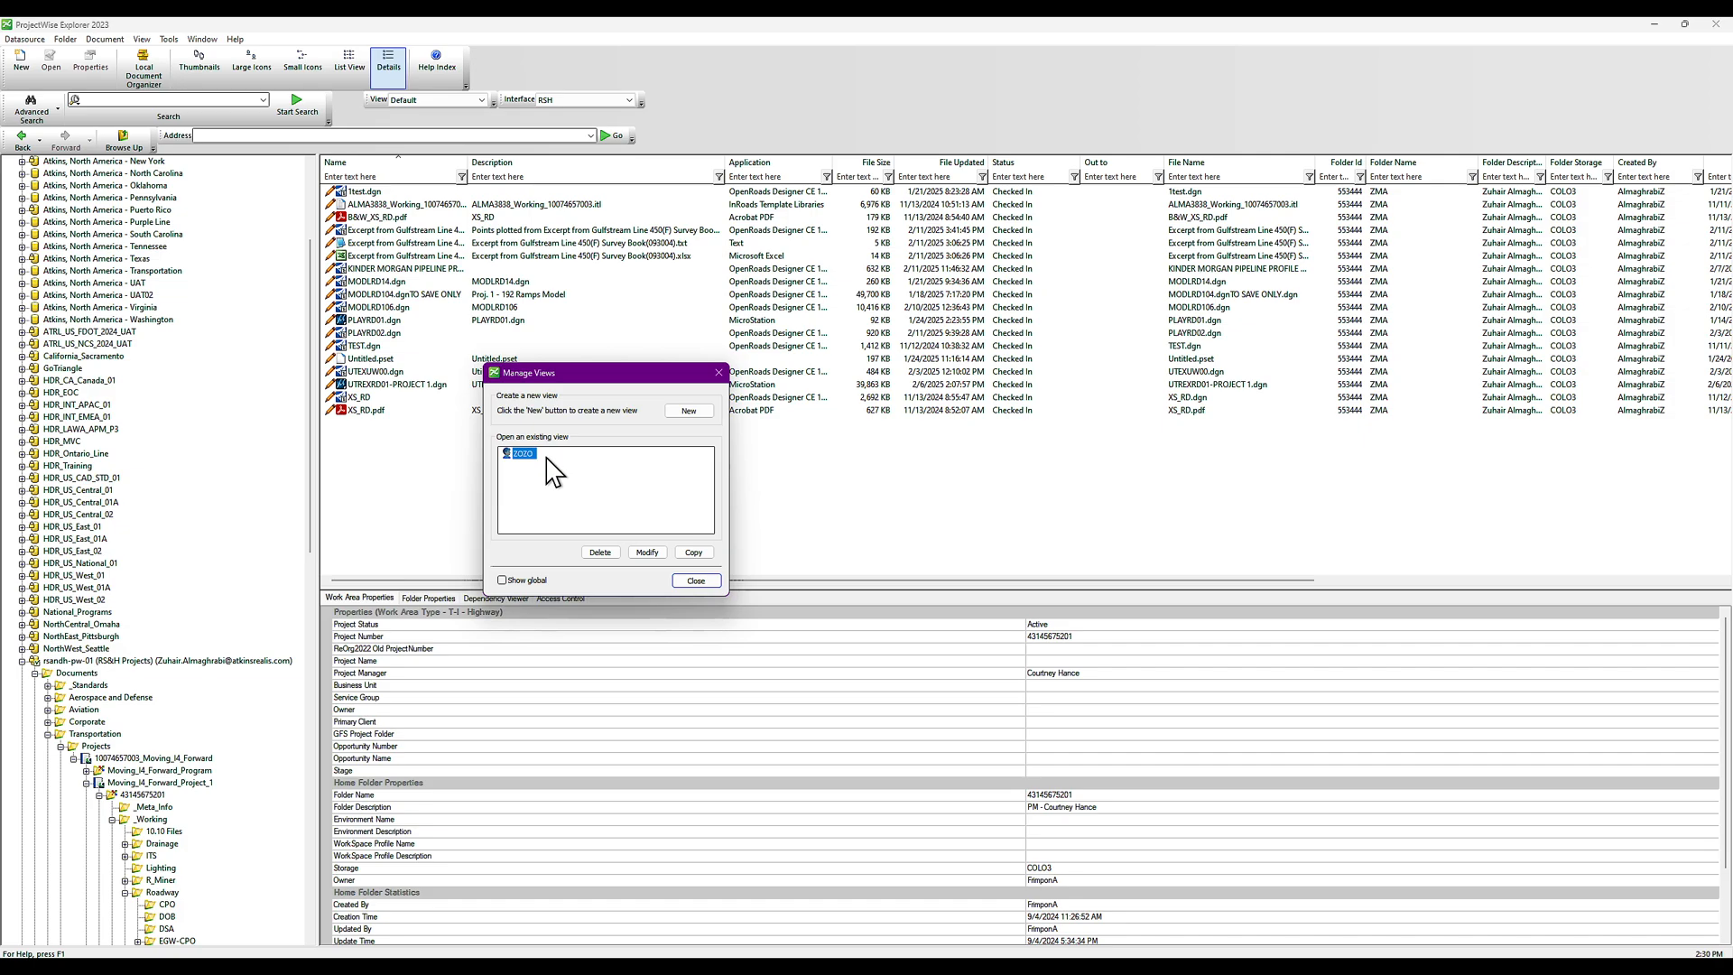
left_click(600, 552)
left_click(892, 538)
Show the global views and go through the entries, from Work Area Properties to Copy of Default
left_click(503, 580)
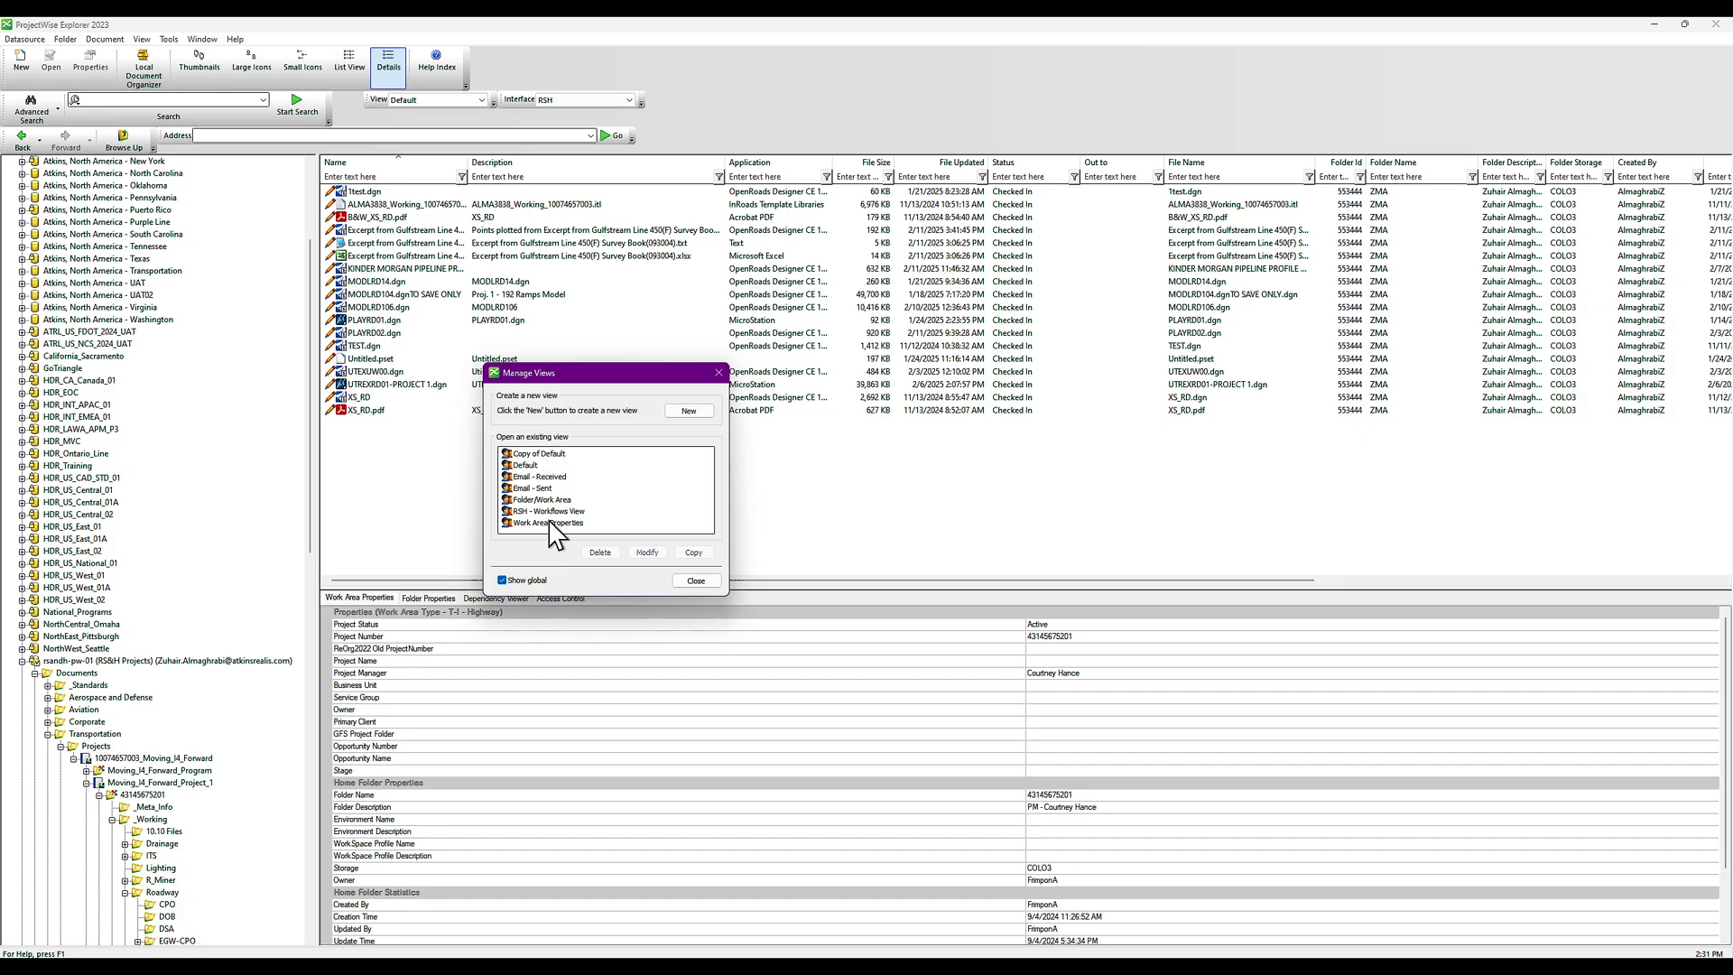
left_click(515, 512)
left_click(510, 524)
left_click(511, 511)
left_click(515, 499)
left_click(511, 487)
left_click(511, 477)
left_click(511, 465)
left_click(511, 453)
Copy the global Default view as a personal view named ZZZZ with the environment set to <none>
left_click(526, 466)
left_click(704, 553)
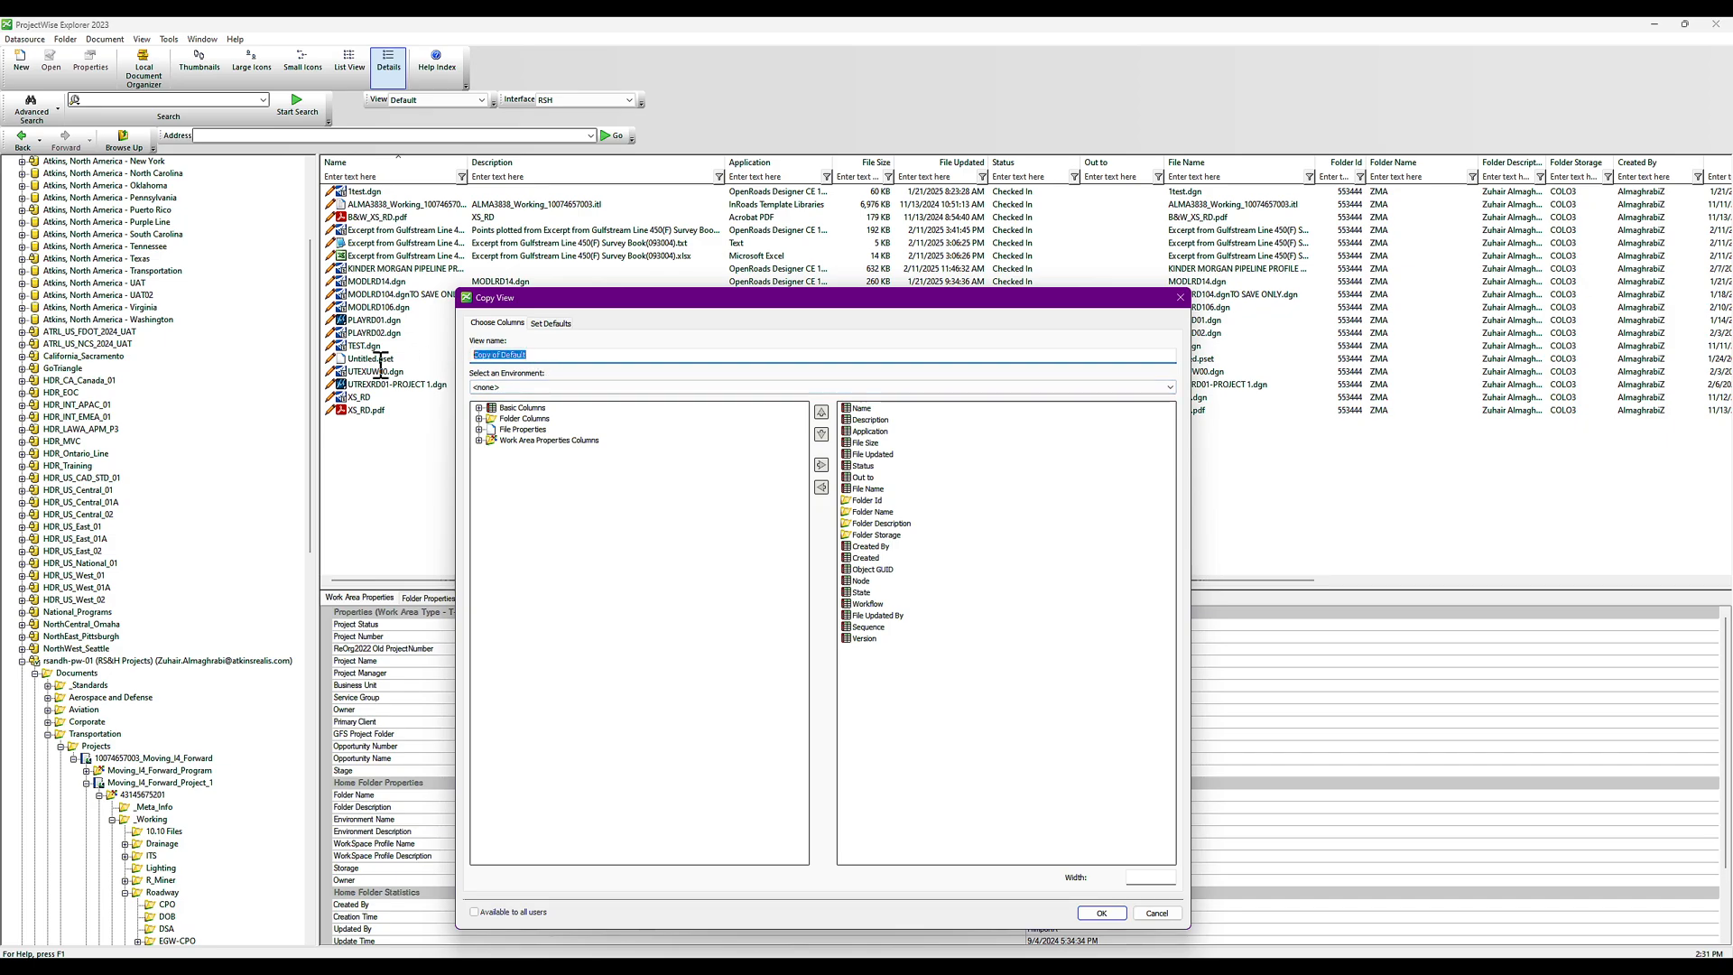
type("zzzz")
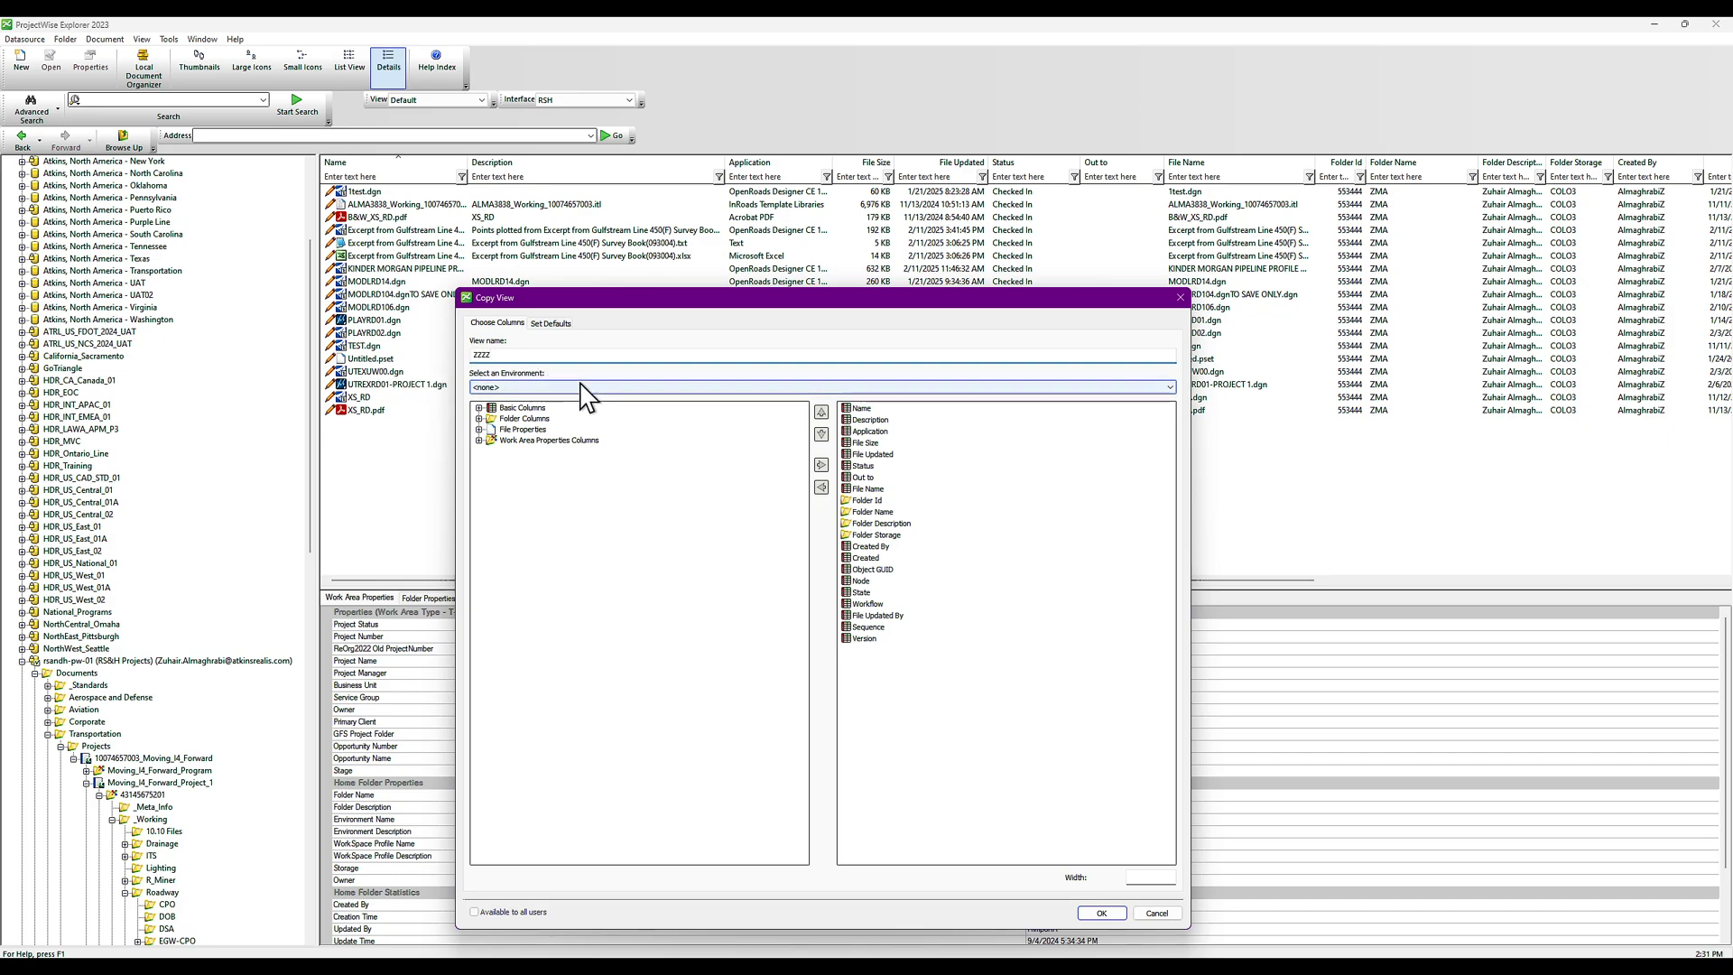
left_click(488, 387)
left_click(492, 404)
left_click(1115, 915)
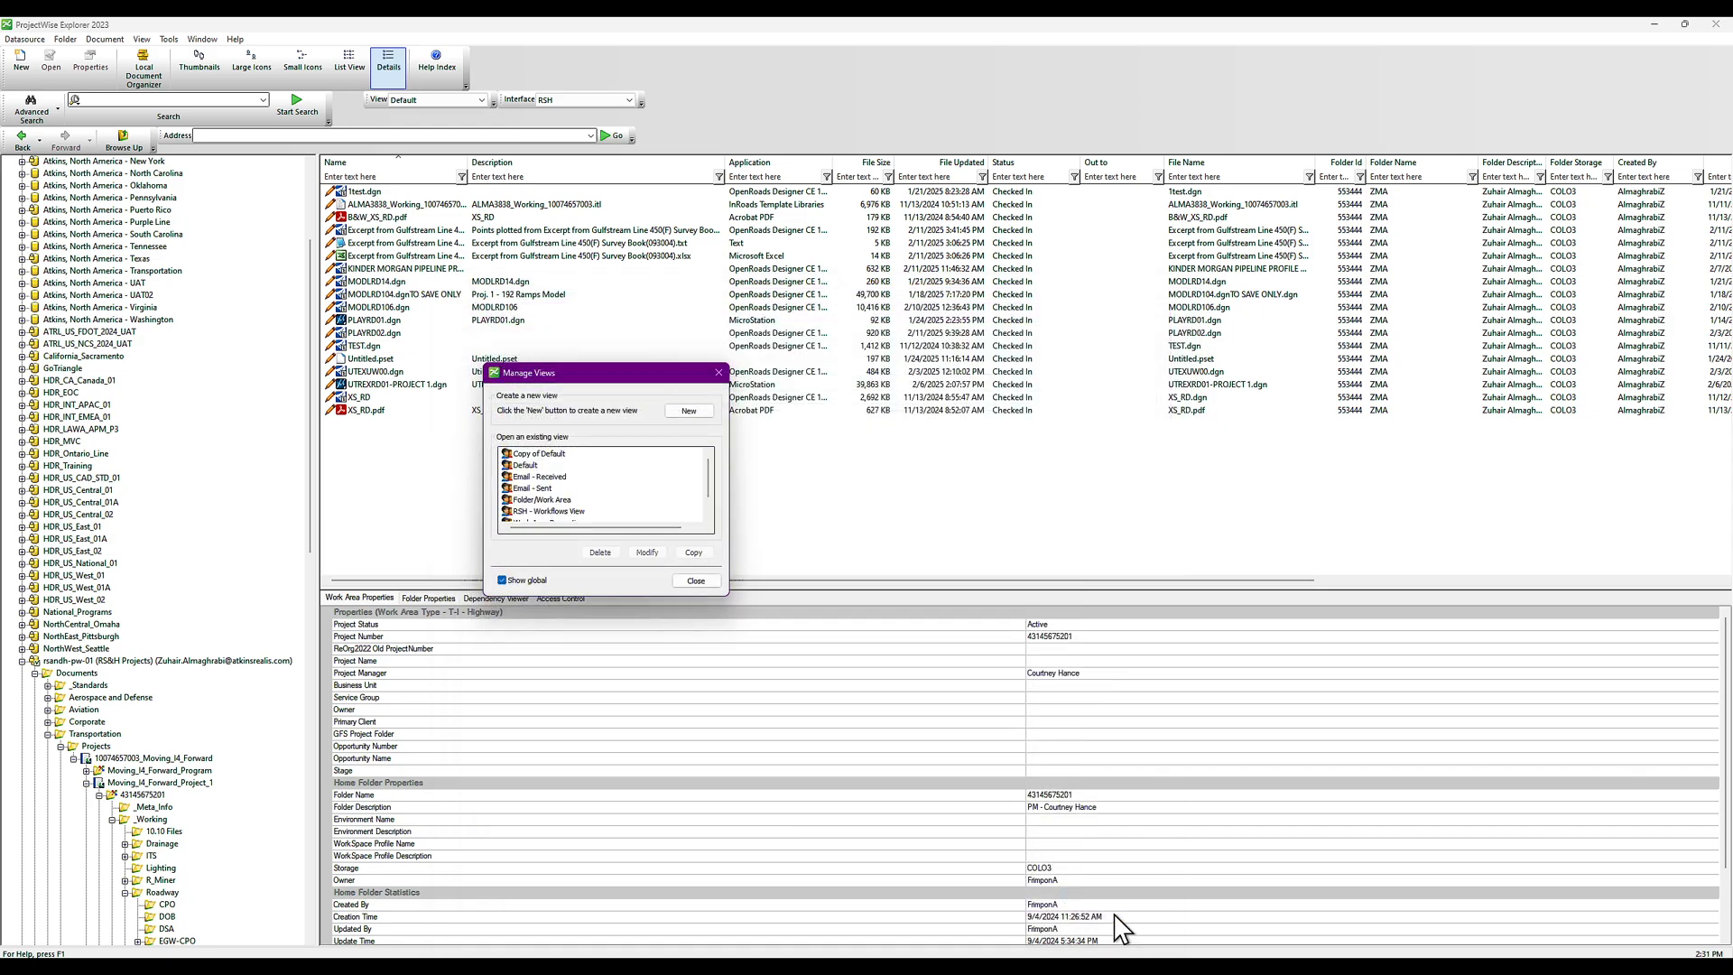
Hide the global views, open ZZZZ for modification and move its Version column up to directly below Description
left_click(502, 580)
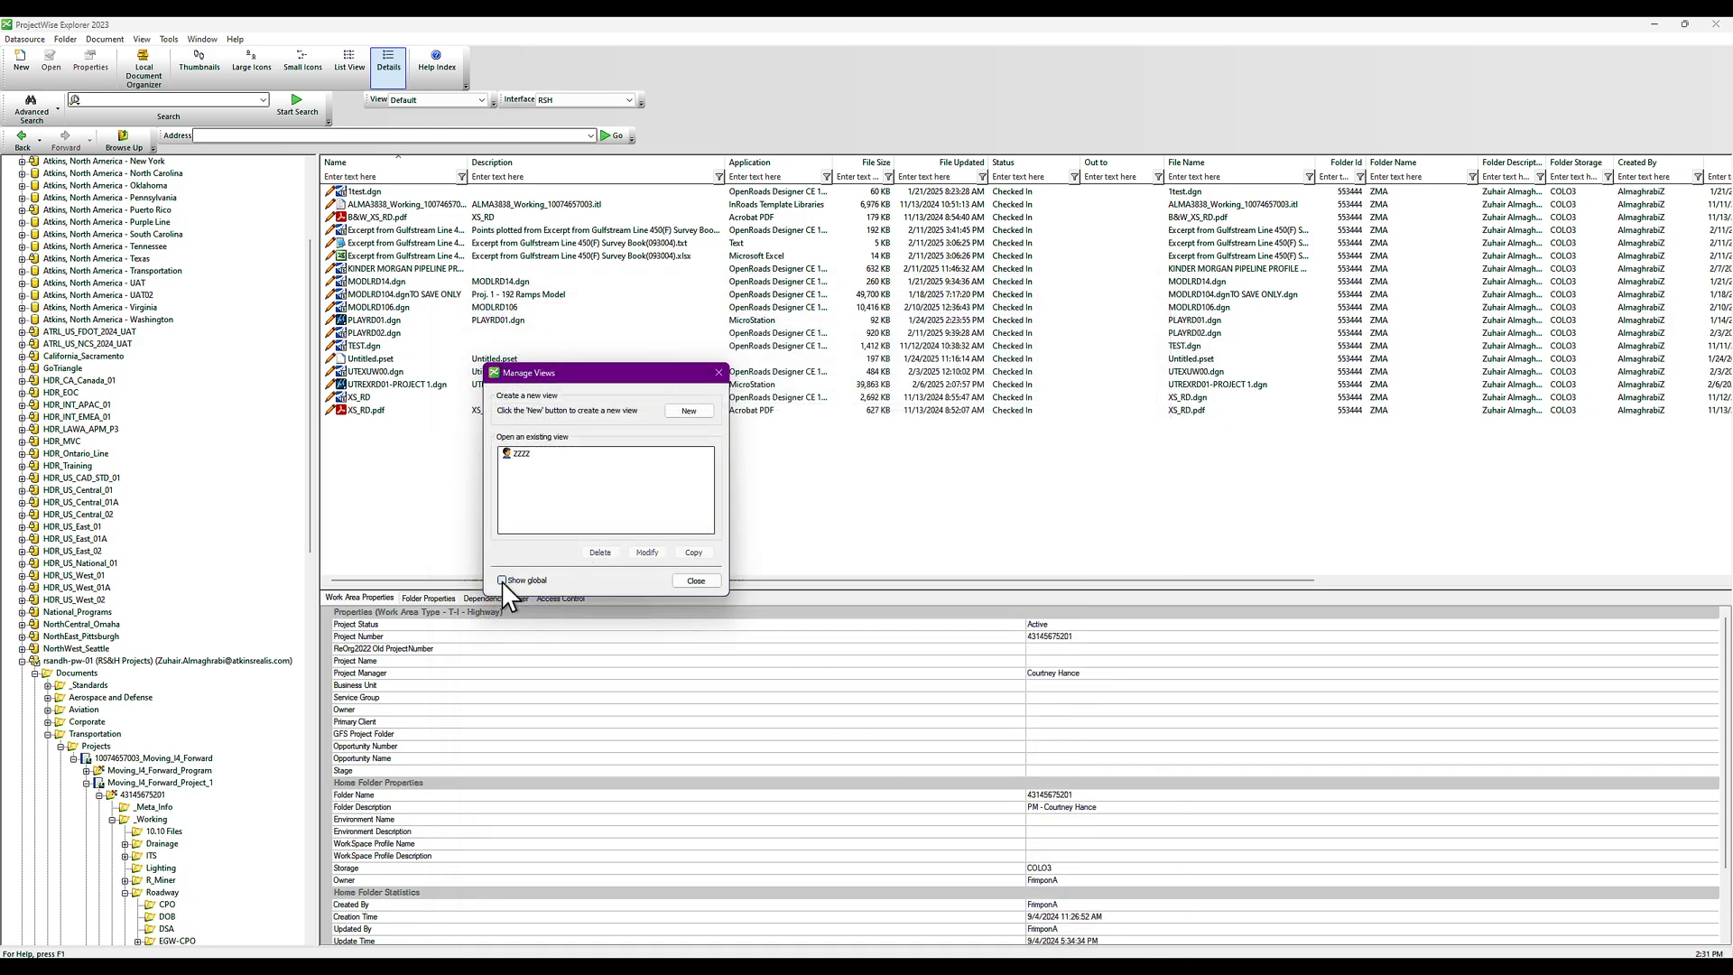
left_click(523, 455)
left_click(646, 553)
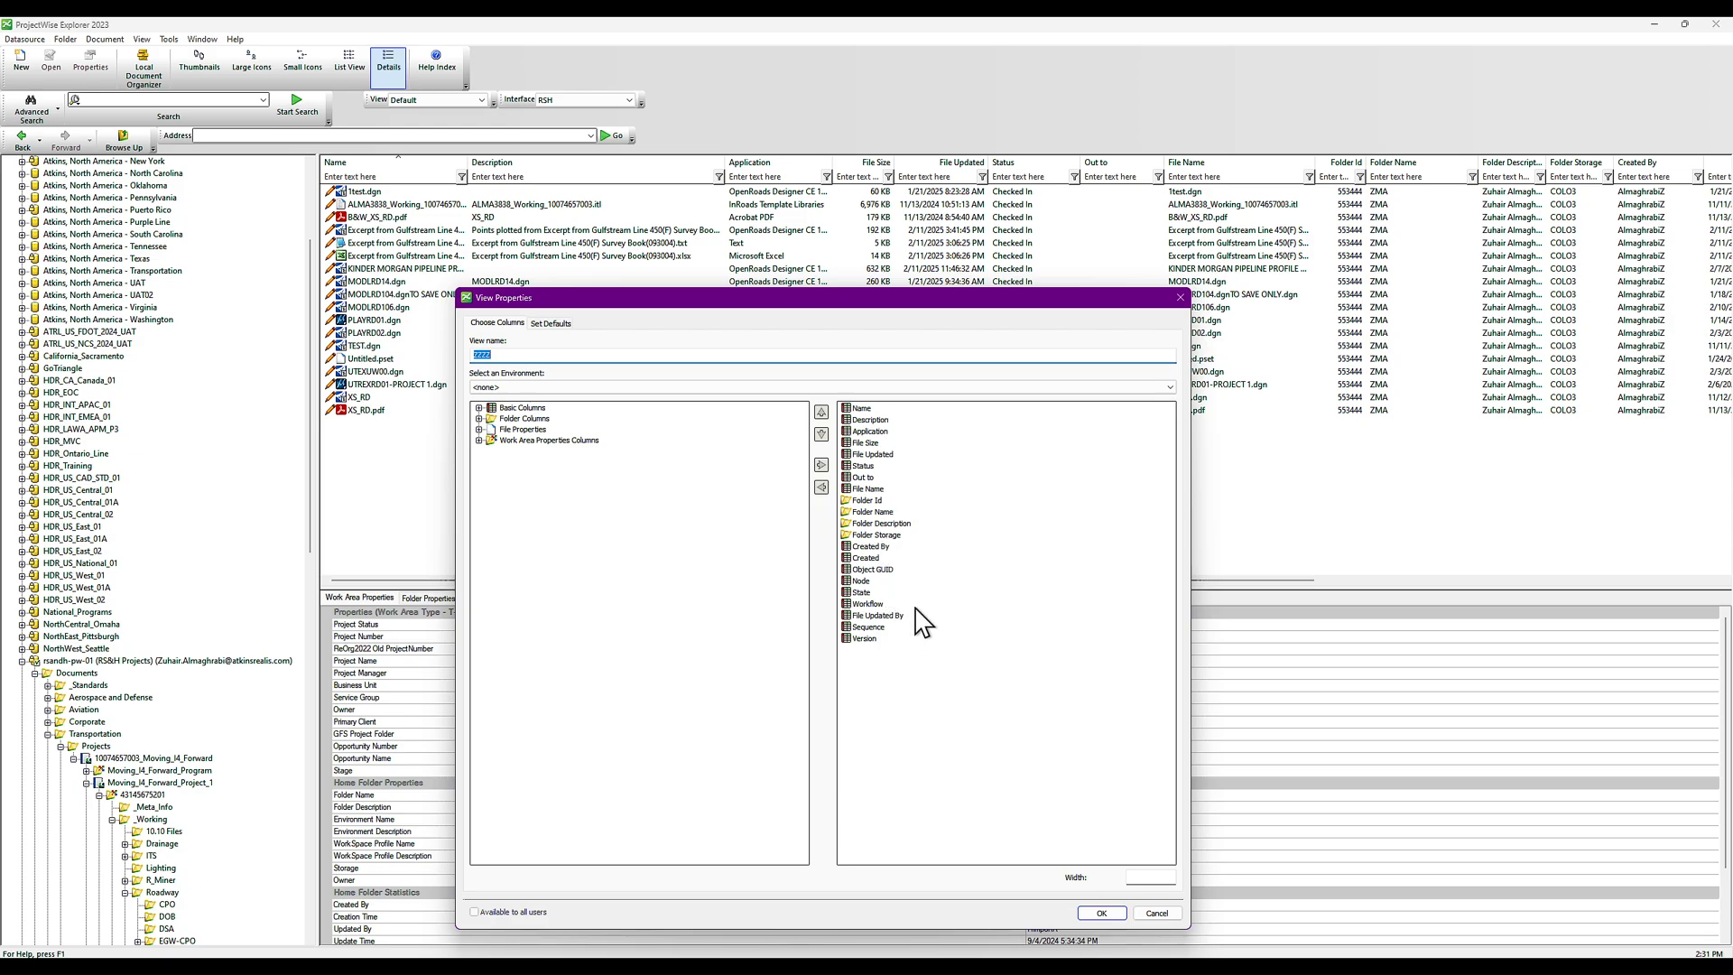
left_click(859, 640)
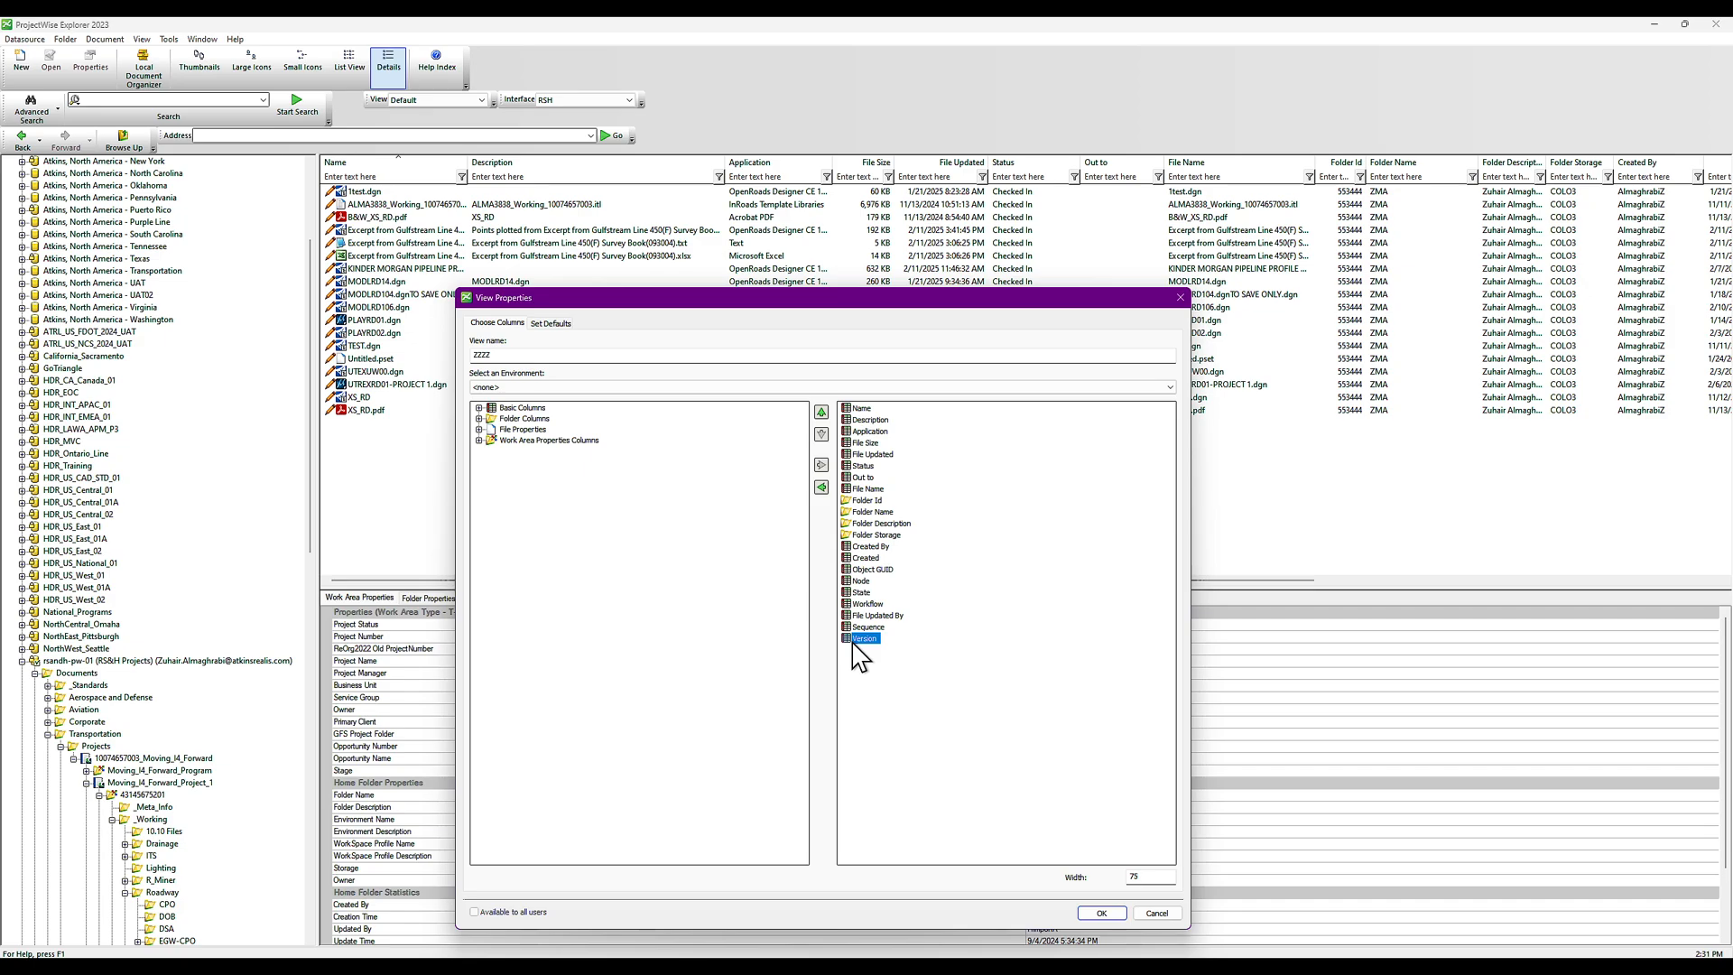
left_click(821, 413)
left_click(822, 413)
left_click(821, 412)
left_click(822, 412)
left_click(822, 412)
left_click(821, 412)
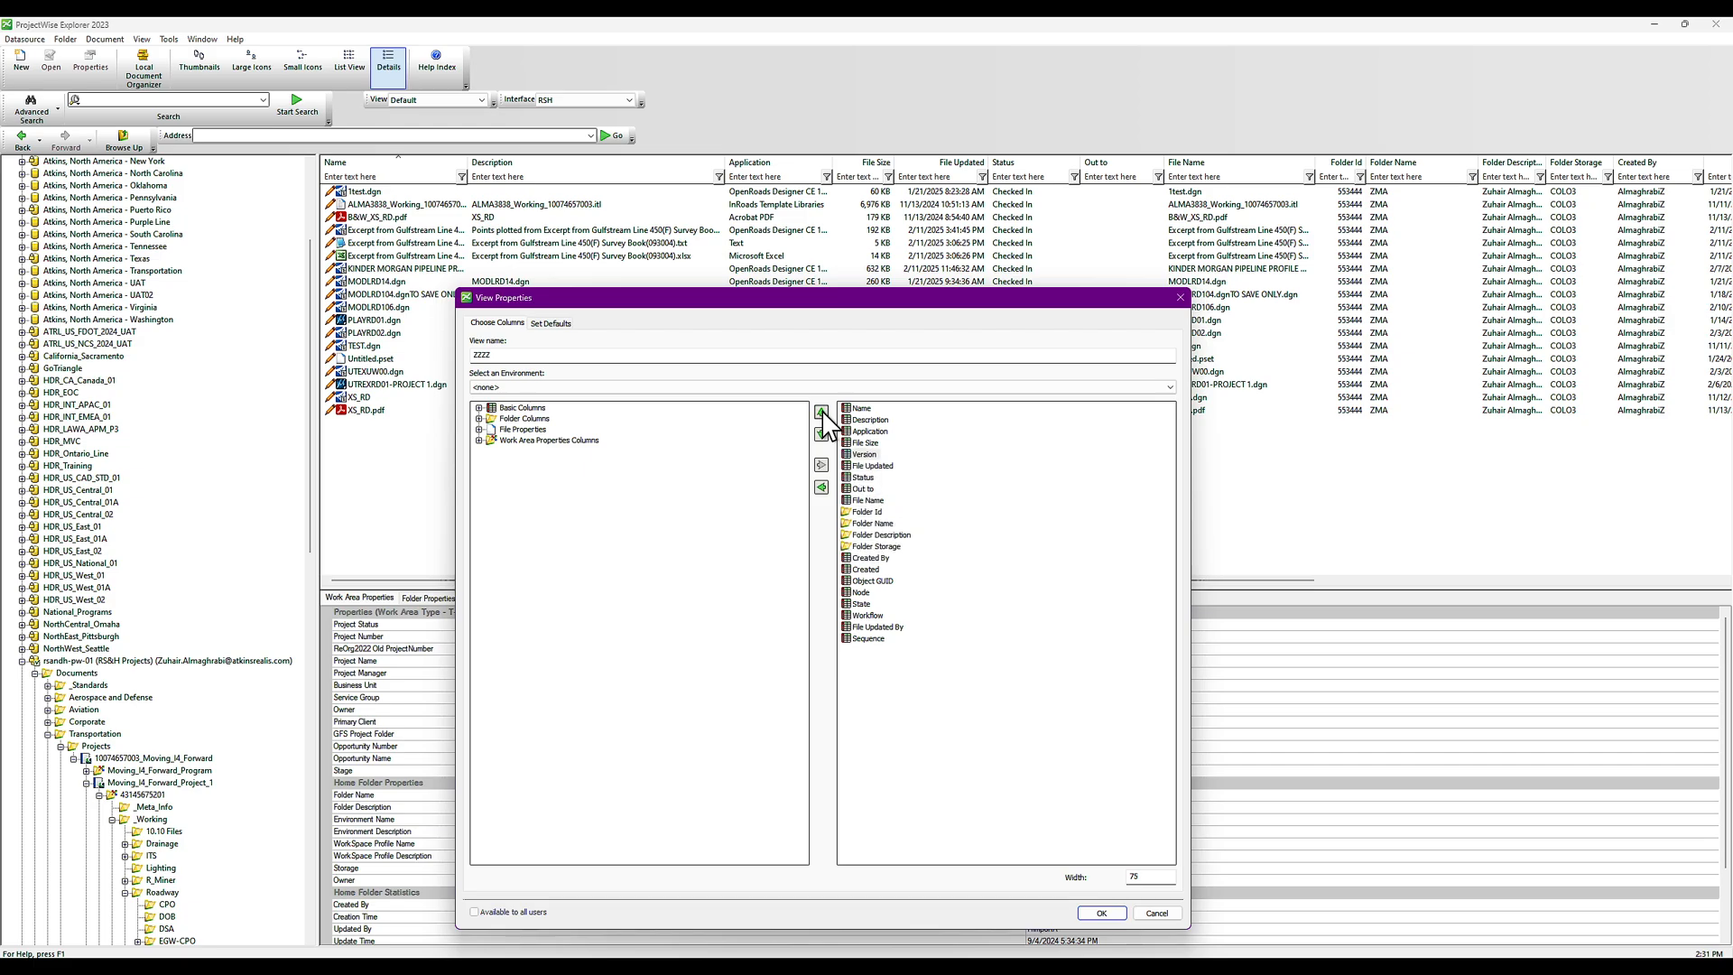
left_click(822, 412)
left_click(821, 413)
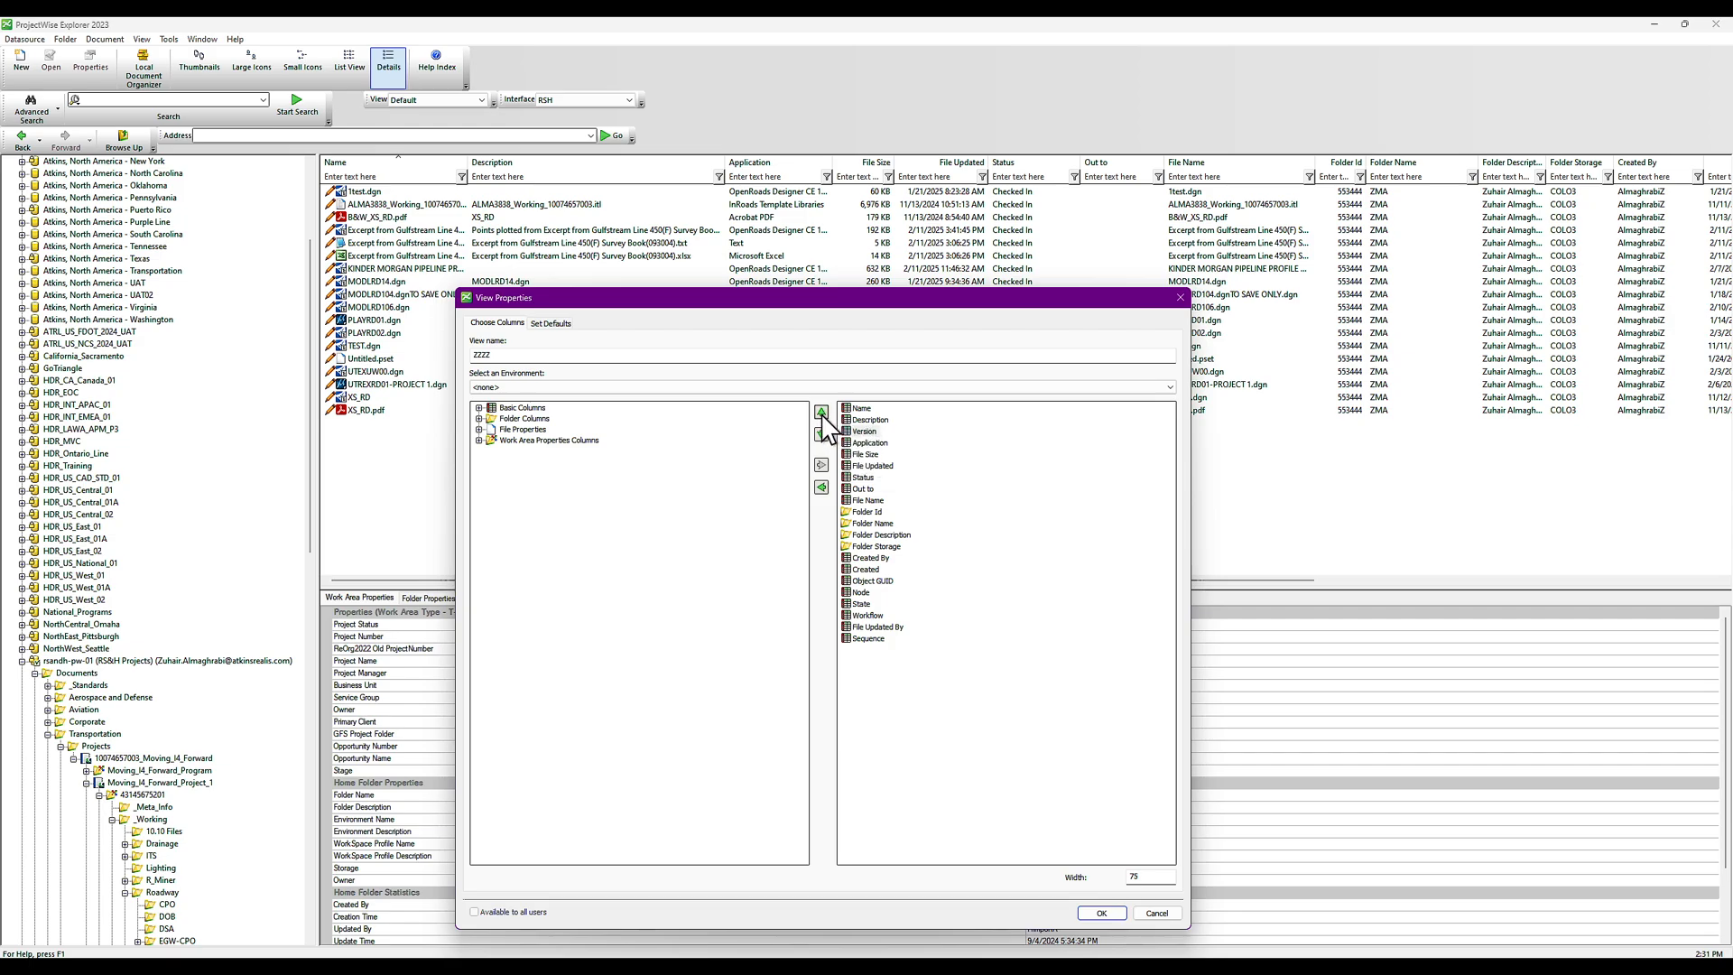
Remove the File Updated, Status and File Name columns from the ZZZZ view
left_click(872, 444)
left_click(864, 454)
left_click(878, 466)
left_click(820, 487)
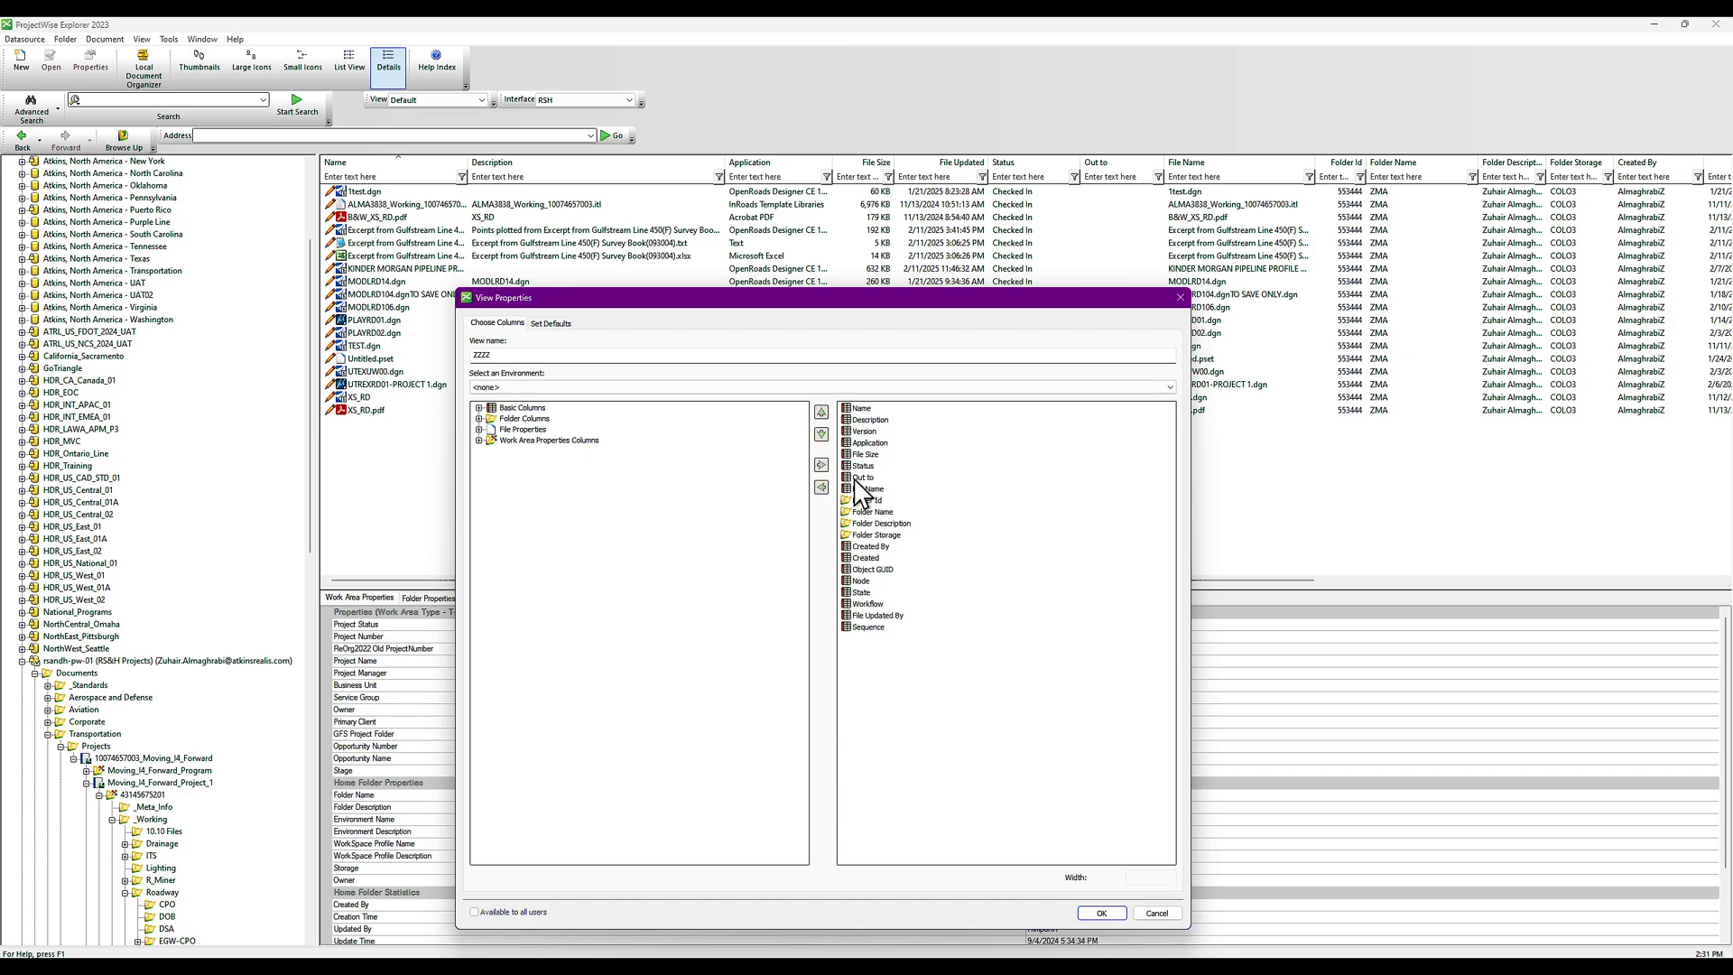
left_click(863, 466)
left_click(820, 488)
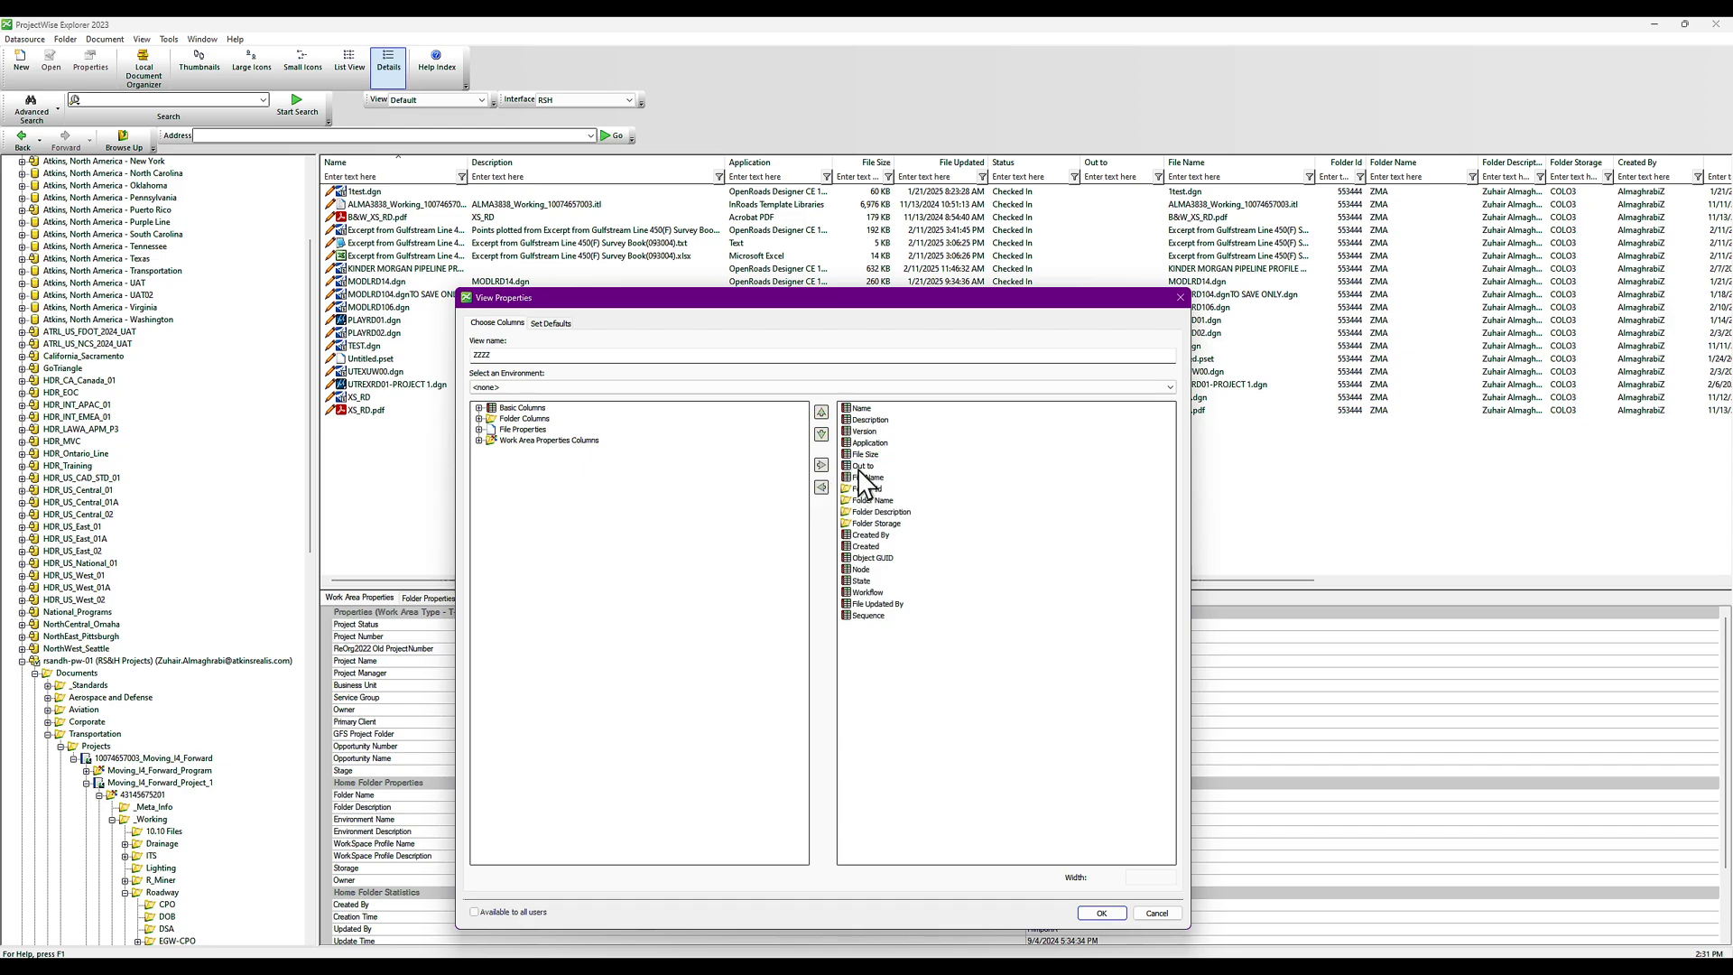
left_click(863, 468)
left_click(871, 477)
left_click(820, 487)
Remove the Folder Id, Folder Name, Folder Description and Folder Storage columns from the ZZZZ view
left_click(870, 477)
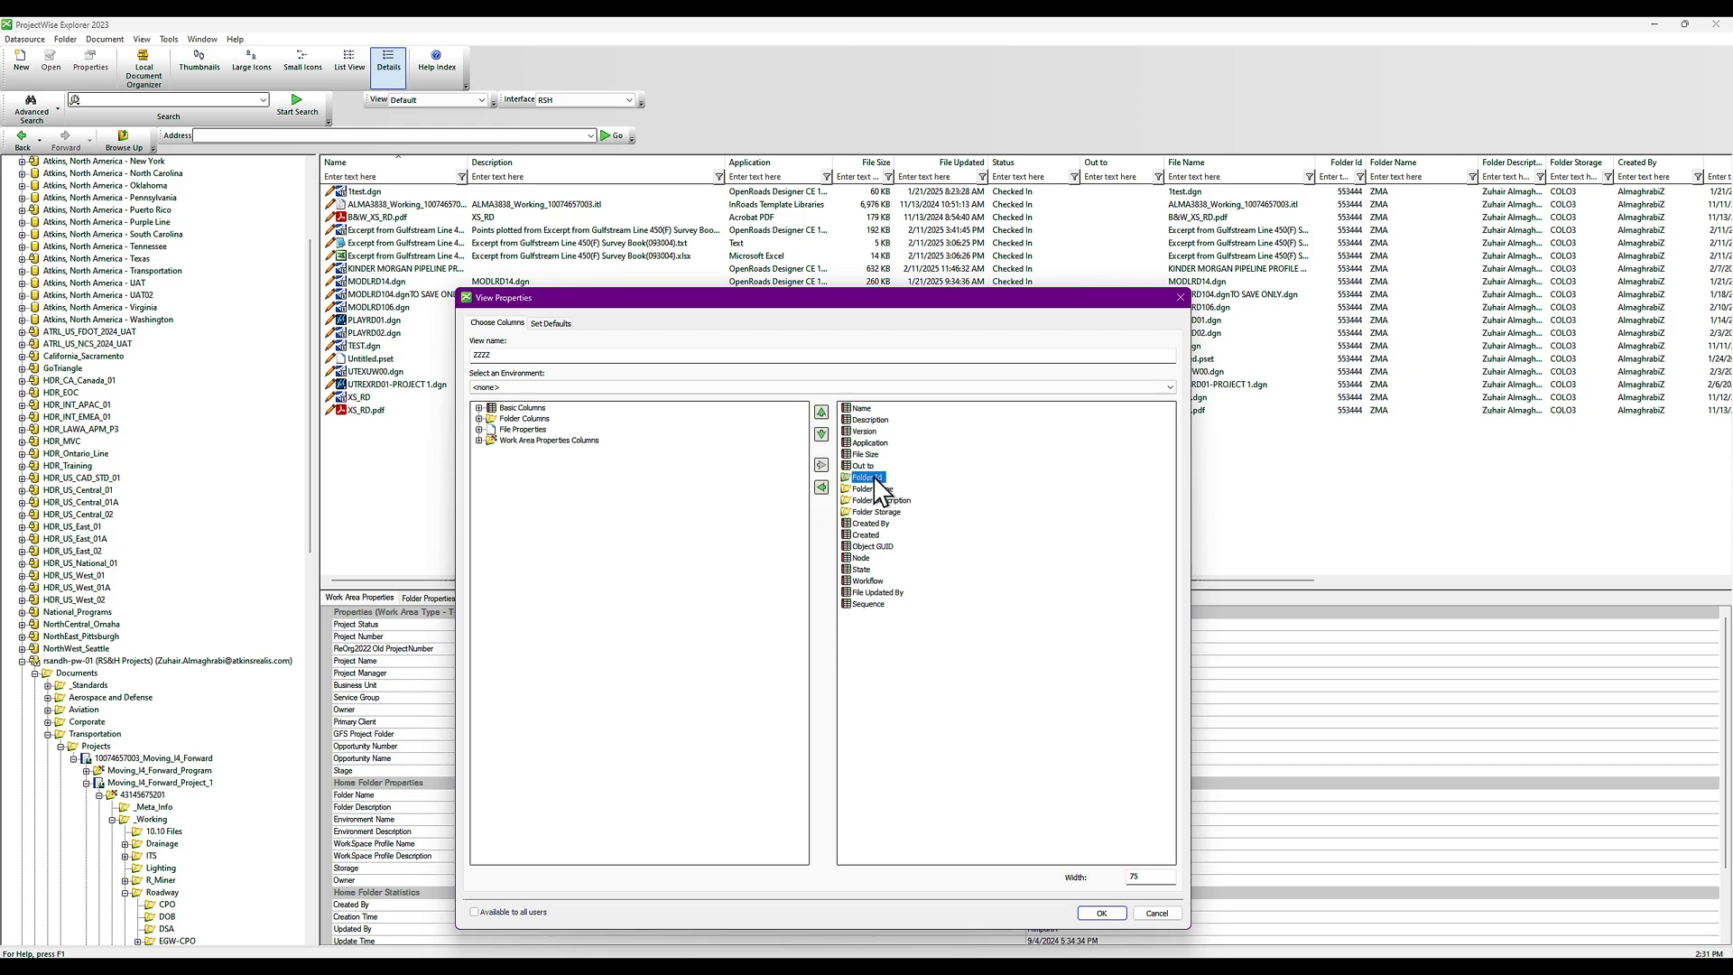
left_click(820, 487)
left_click(869, 477)
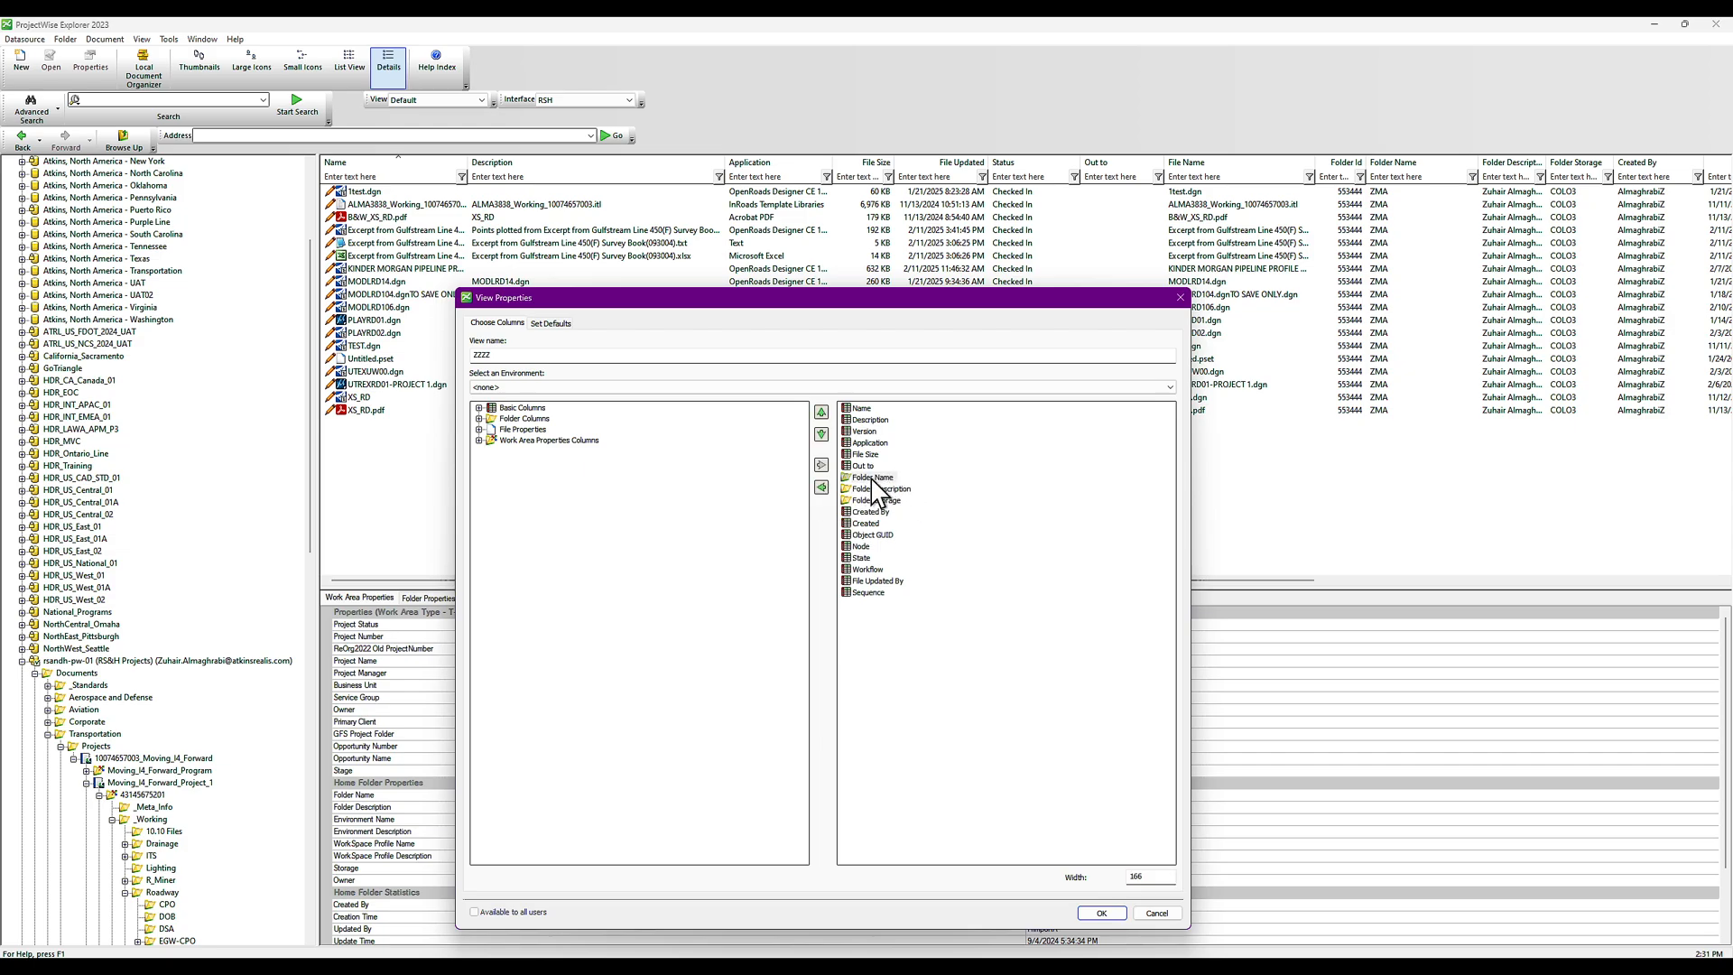
left_click(820, 486)
left_click(881, 478)
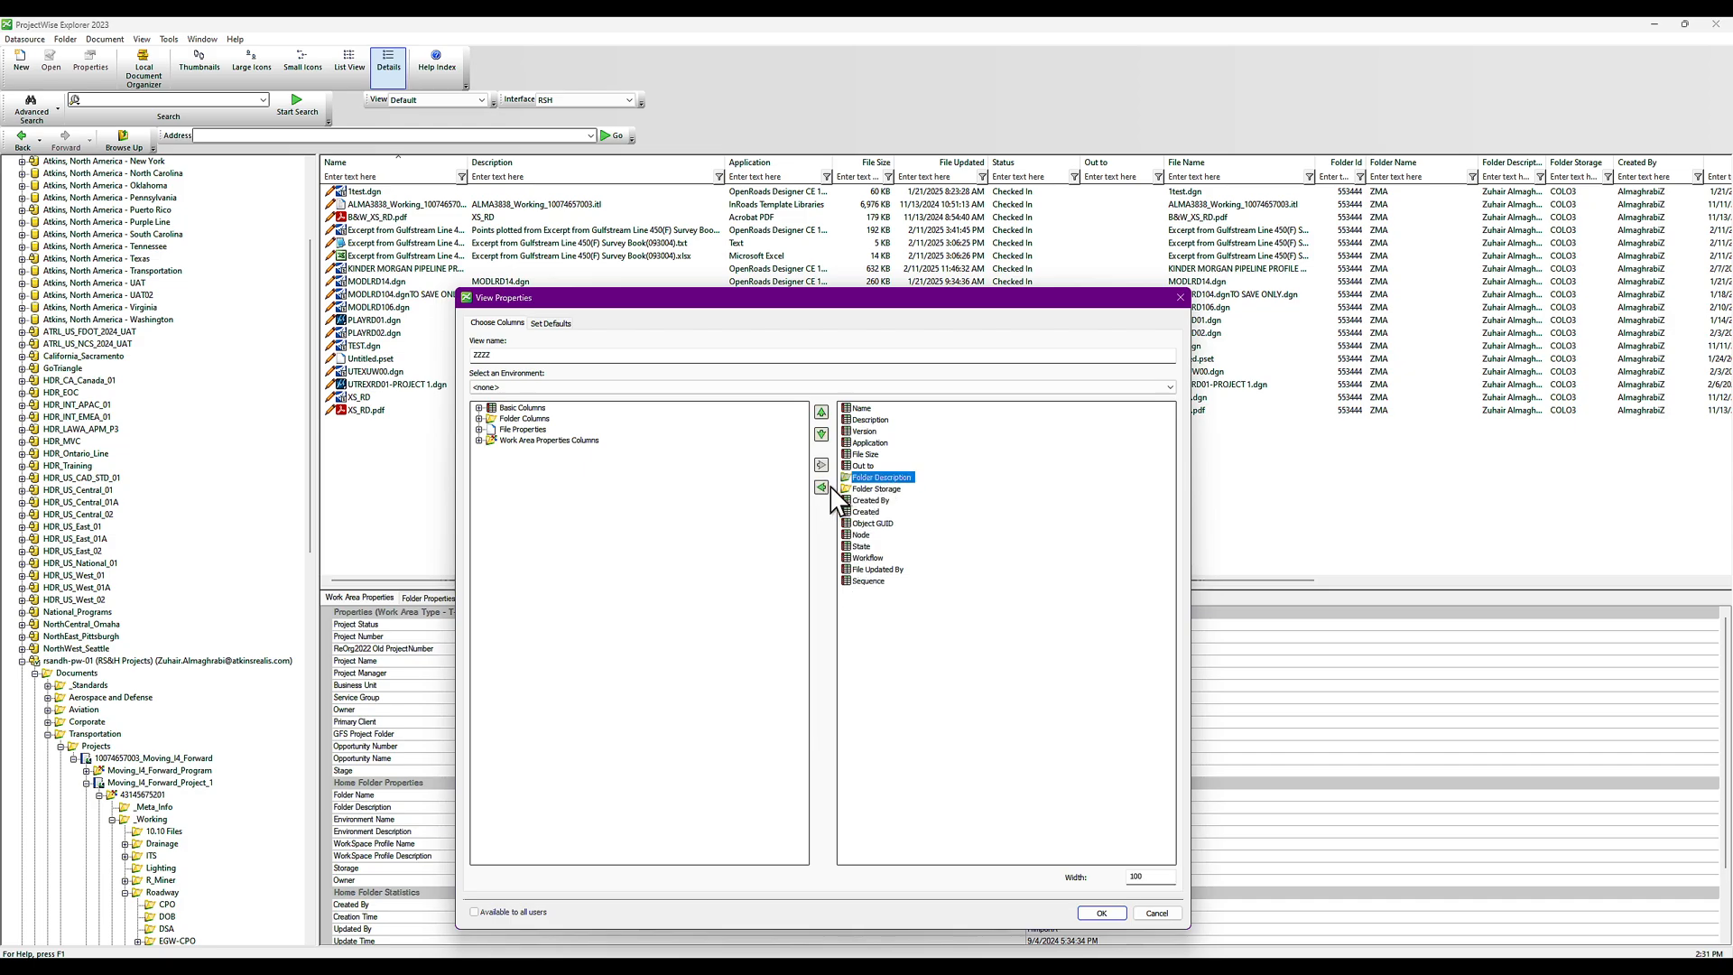
left_click(820, 487)
left_click(869, 477)
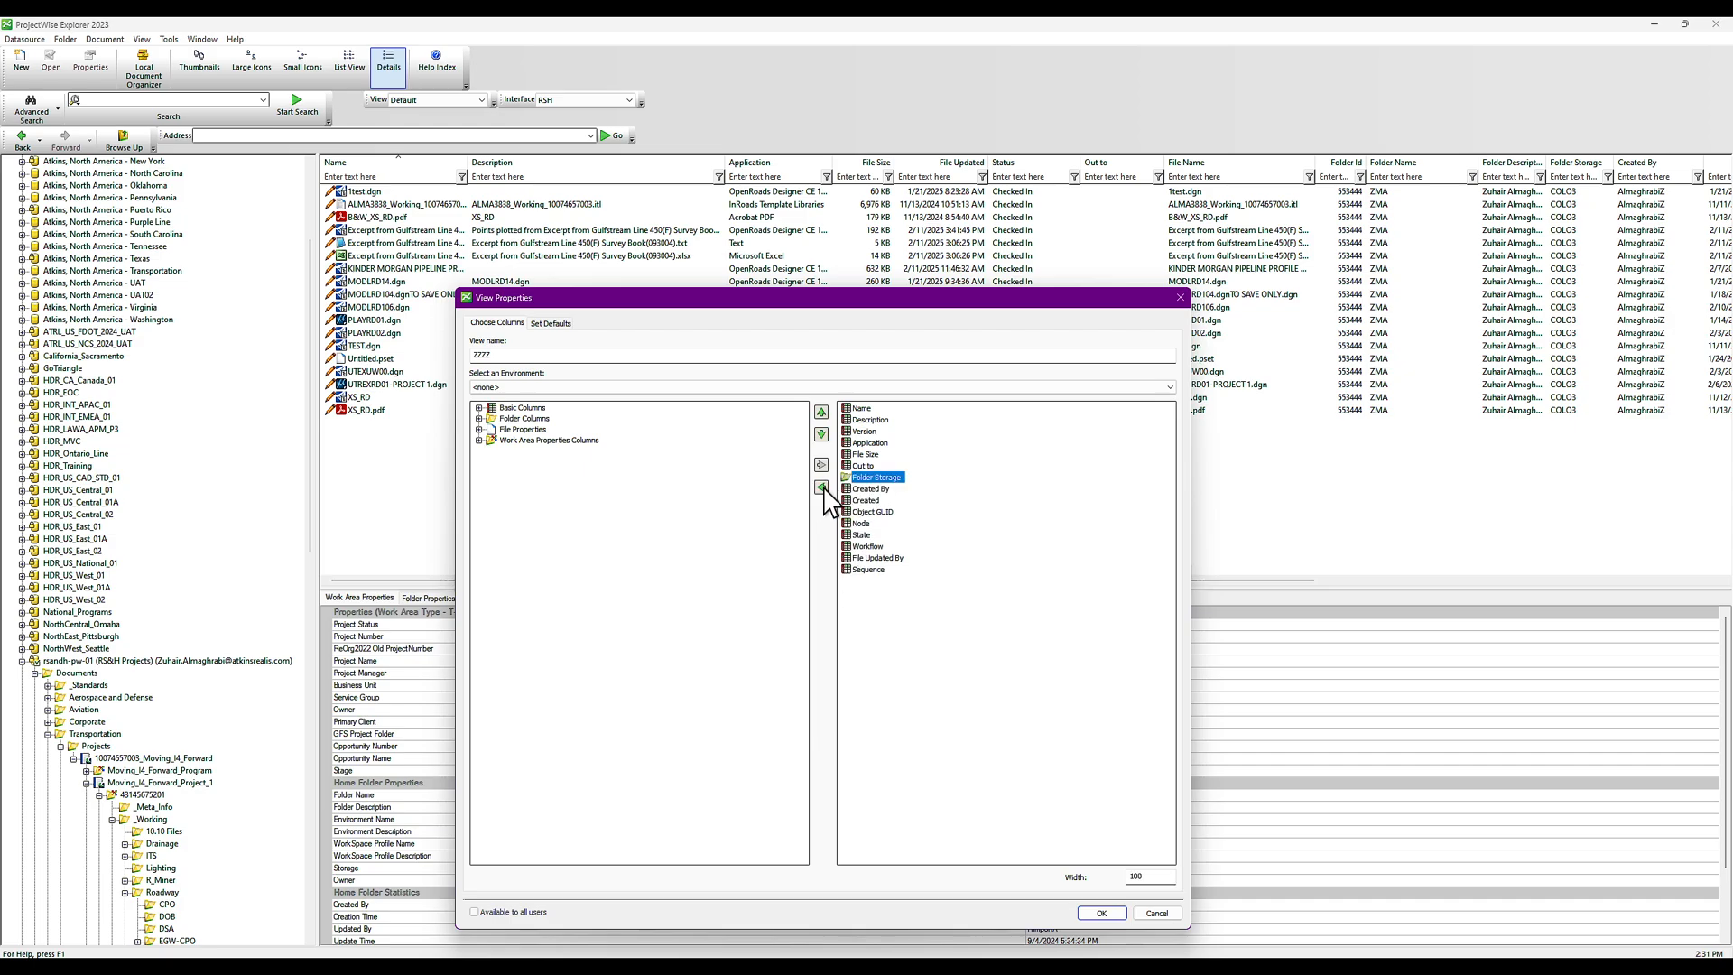
left_click(821, 487)
Remove the Created By, Created, Object GUID and Node columns from the ZZZZ view
left_click(871, 477)
left_click(820, 487)
left_click(821, 487)
left_click(866, 478)
left_click(821, 486)
left_click(862, 478)
left_click(820, 486)
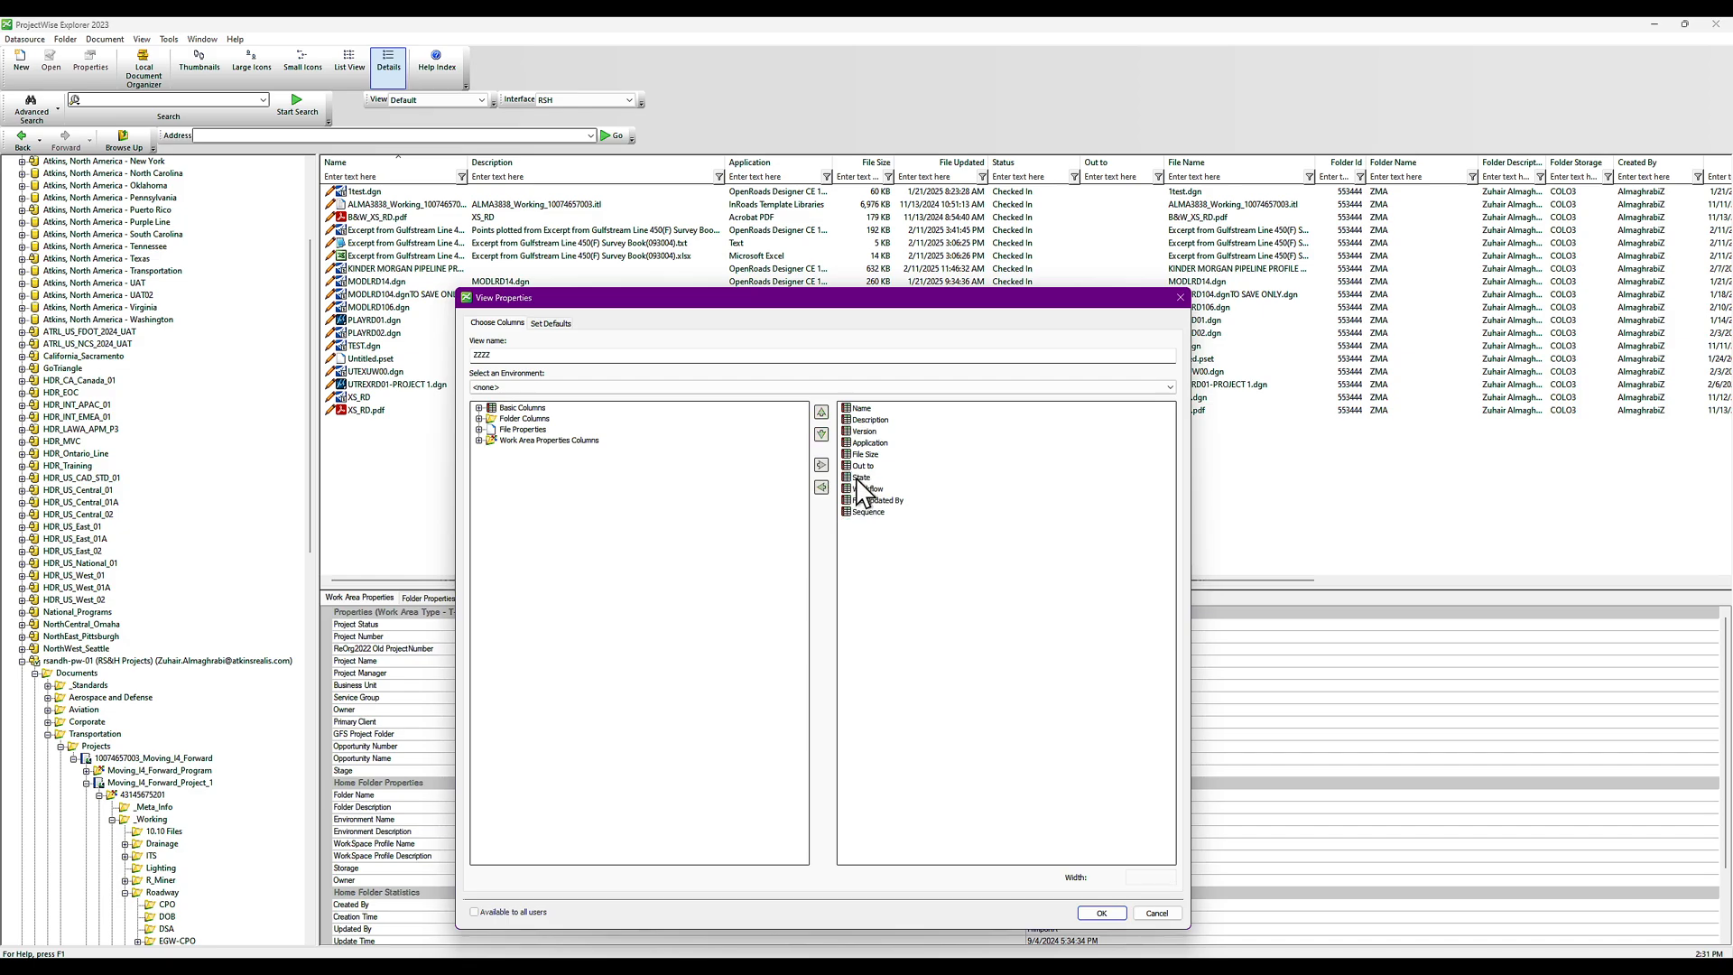
Remove the State, Workflow and Sequence columns from the ZZZZ view, keeping File Updated By
left_click(821, 487)
left_click(868, 477)
left_click(820, 486)
left_click(875, 477)
left_click(853, 489)
left_click(821, 487)
Move the File Updated By column up to directly above File Size
left_click(872, 479)
left_click(822, 412)
left_click(821, 413)
Check the width settings of the Name, Description and Version columns and save the modified ZZZZ view
left_click(861, 409)
double_click(1146, 876)
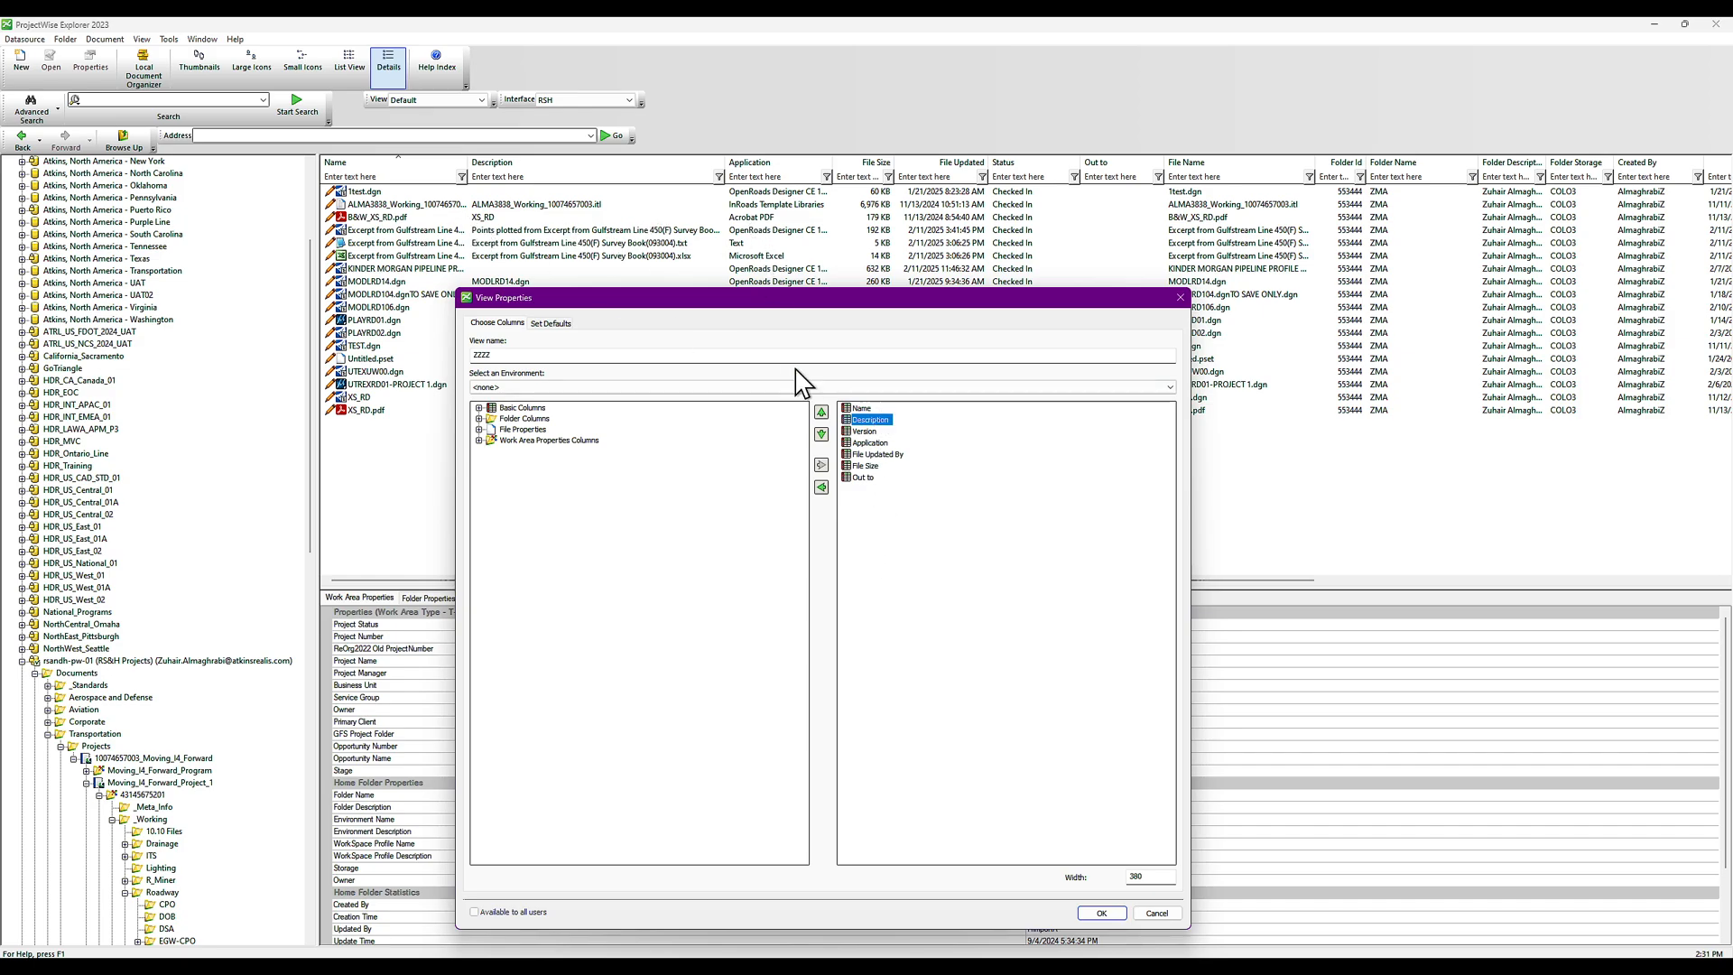
left_click_drag(1156, 876, 1123, 875)
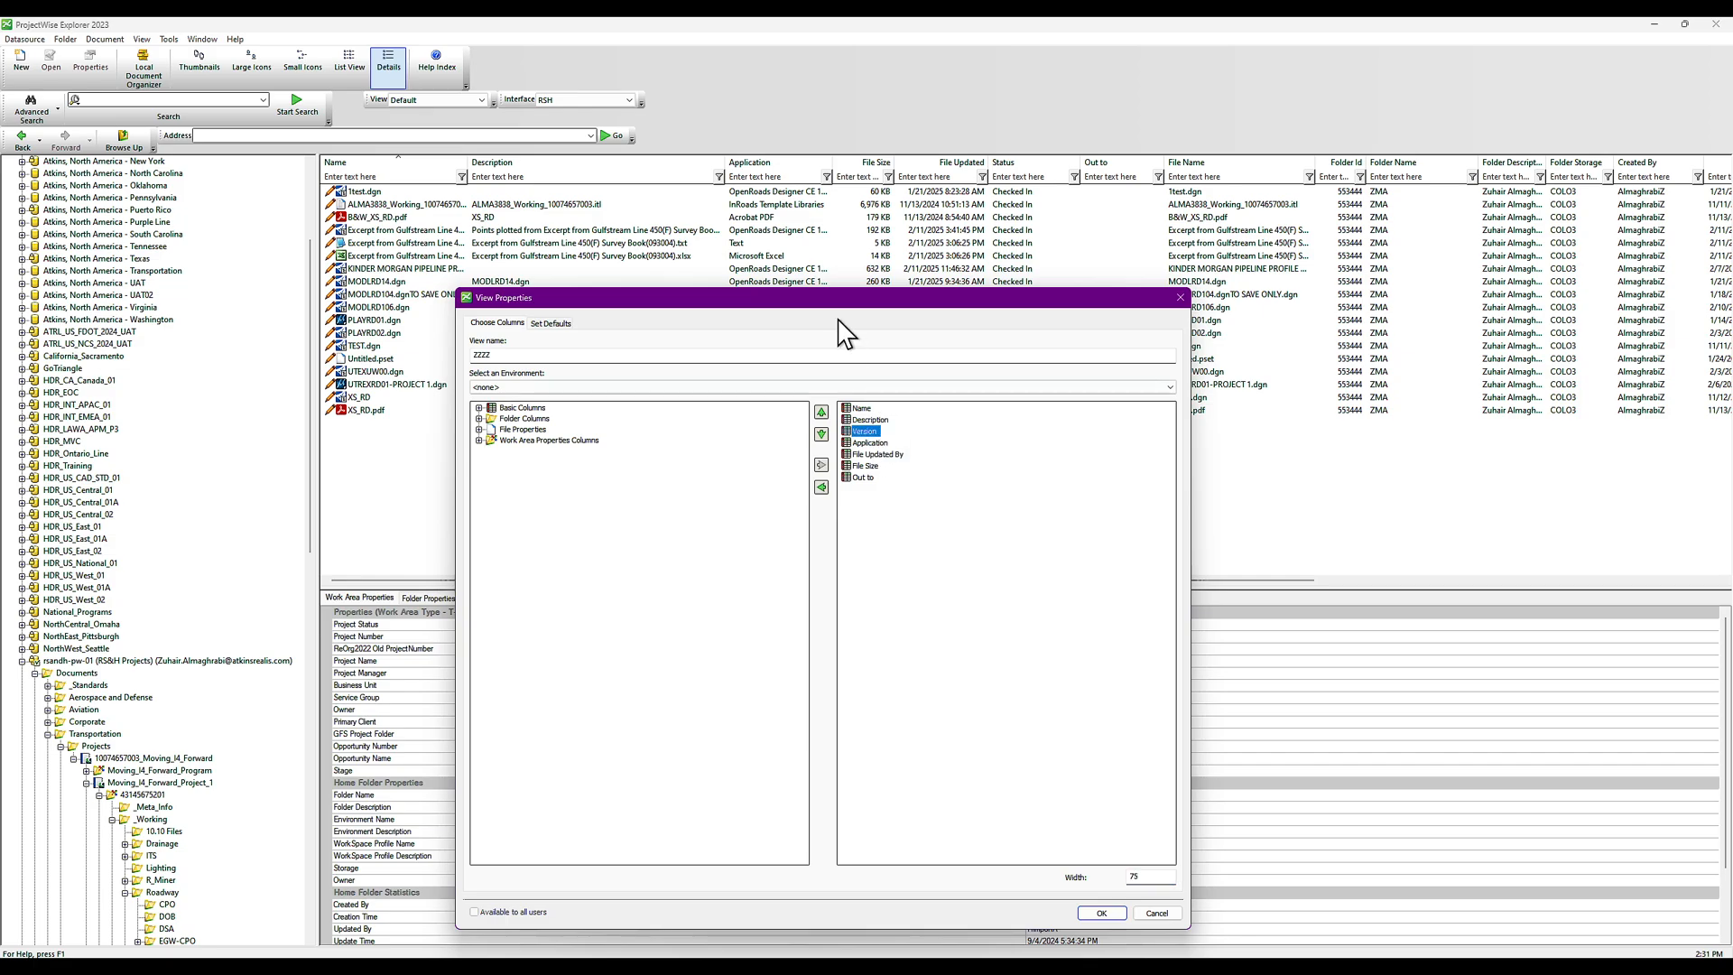
left_click(1154, 914)
left_click_drag(1152, 875, 1121, 883)
left_click(1100, 914)
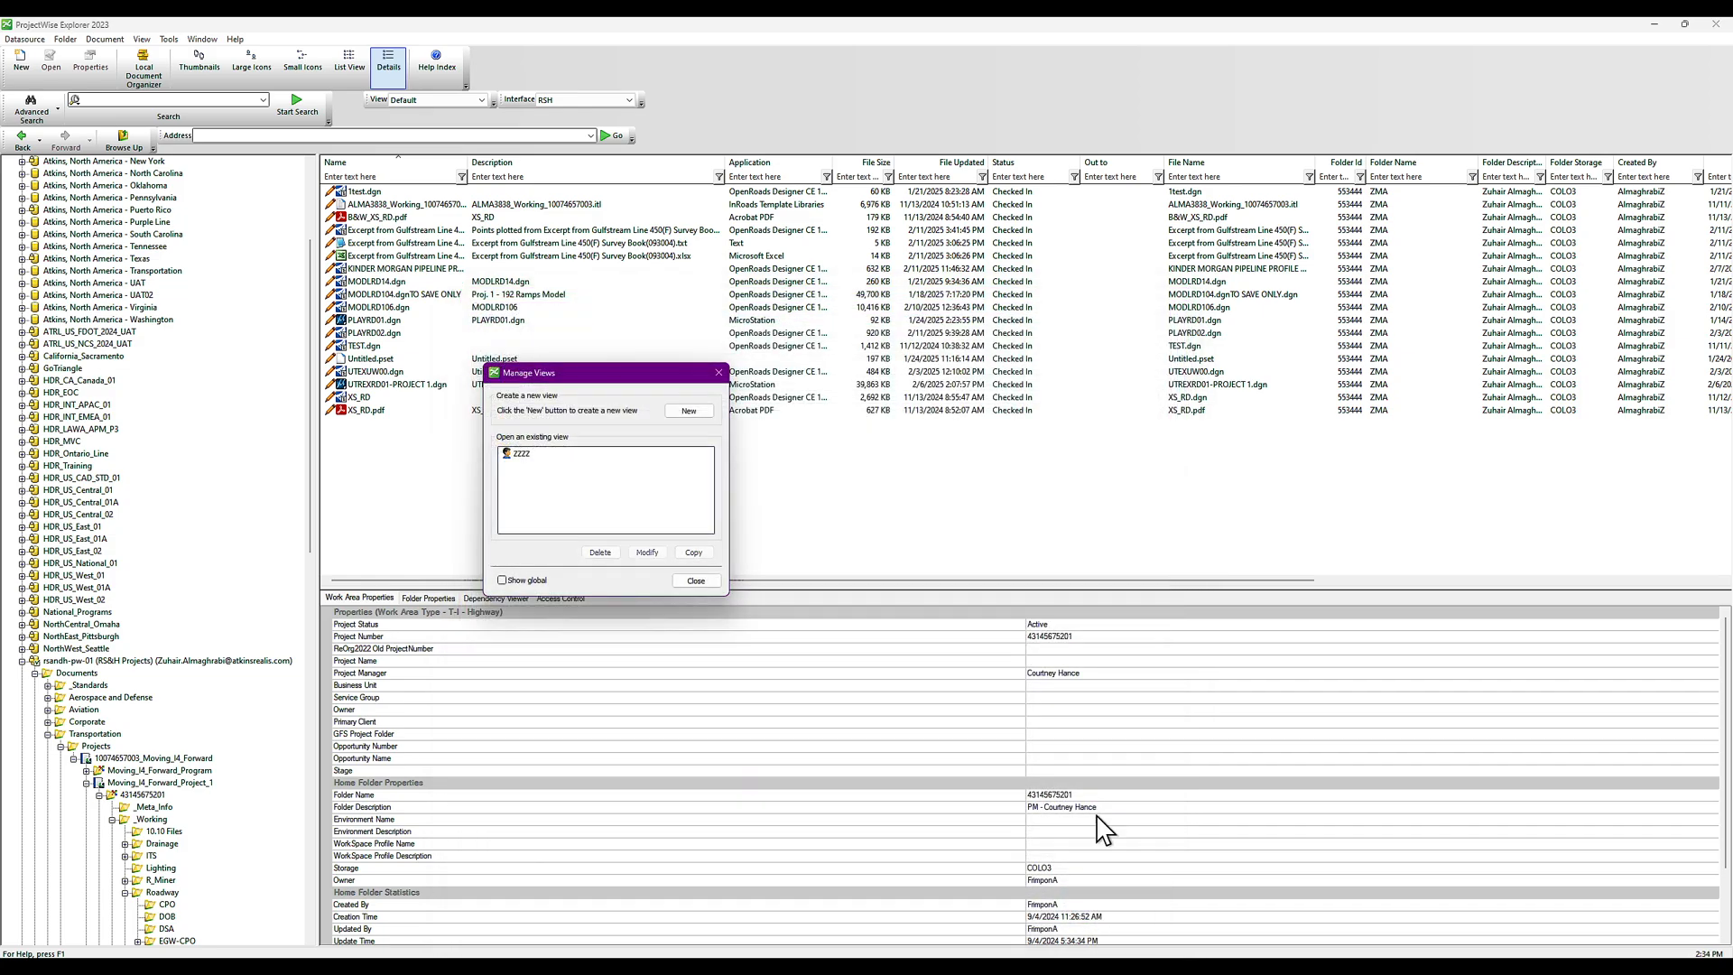
Close the view management and switch the document list to the ZZZZ (Personal) view
left_click(522, 453)
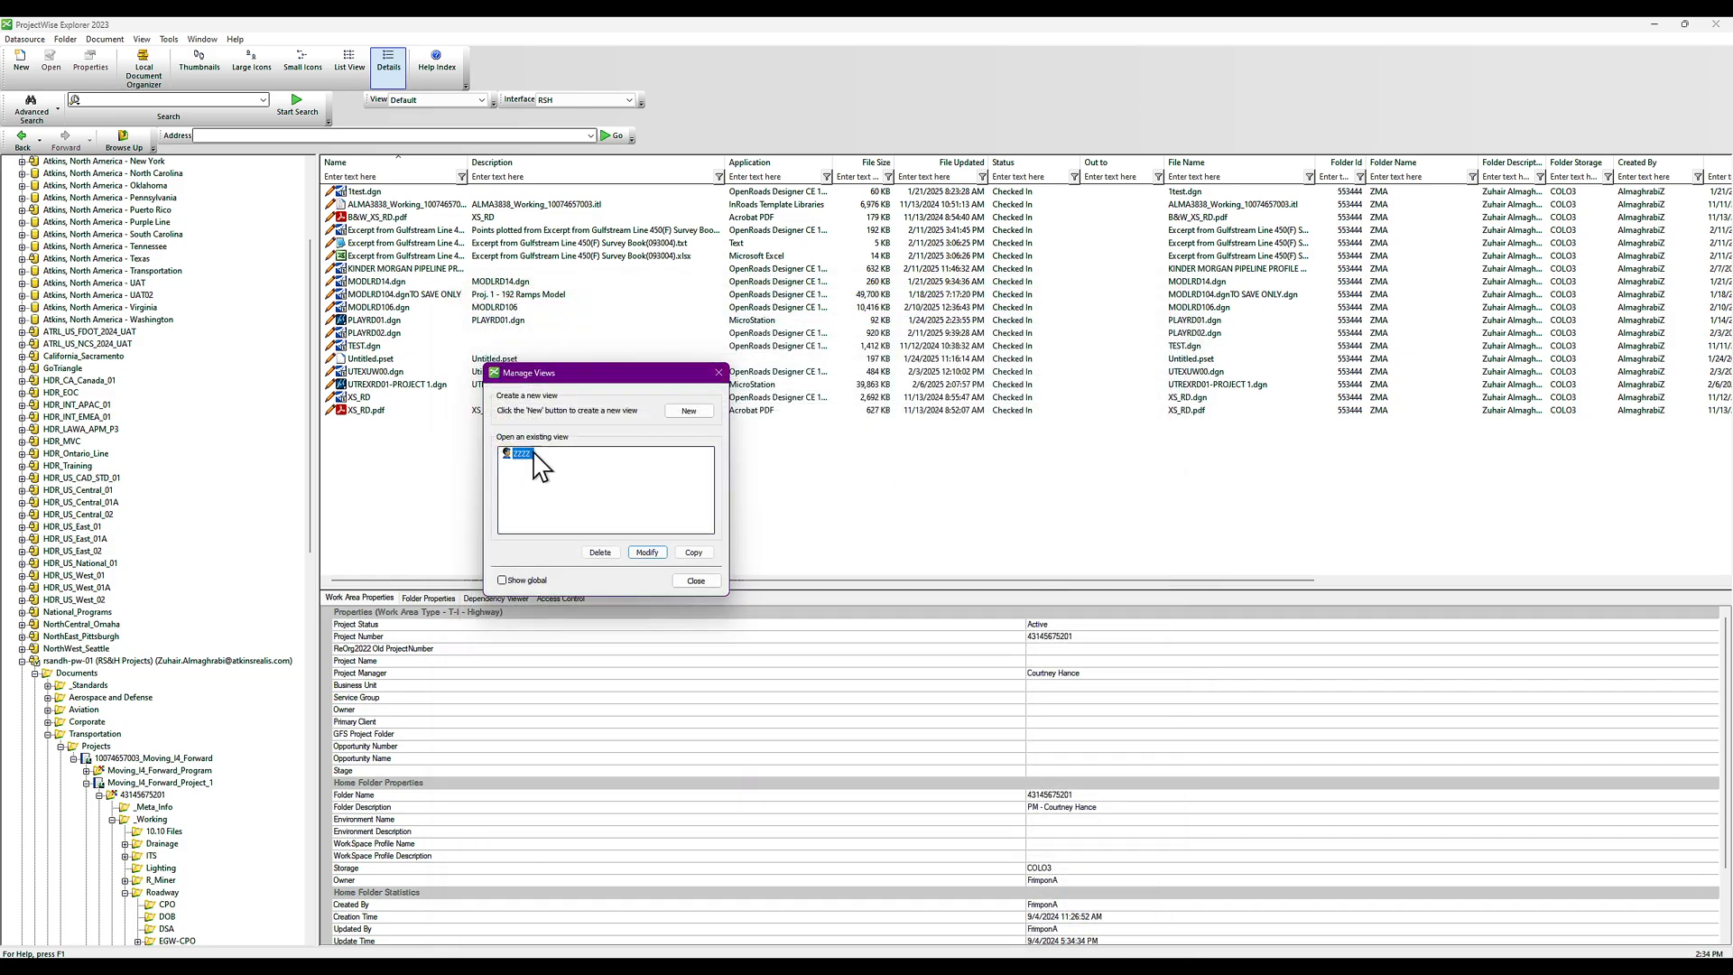
left_click(691, 581)
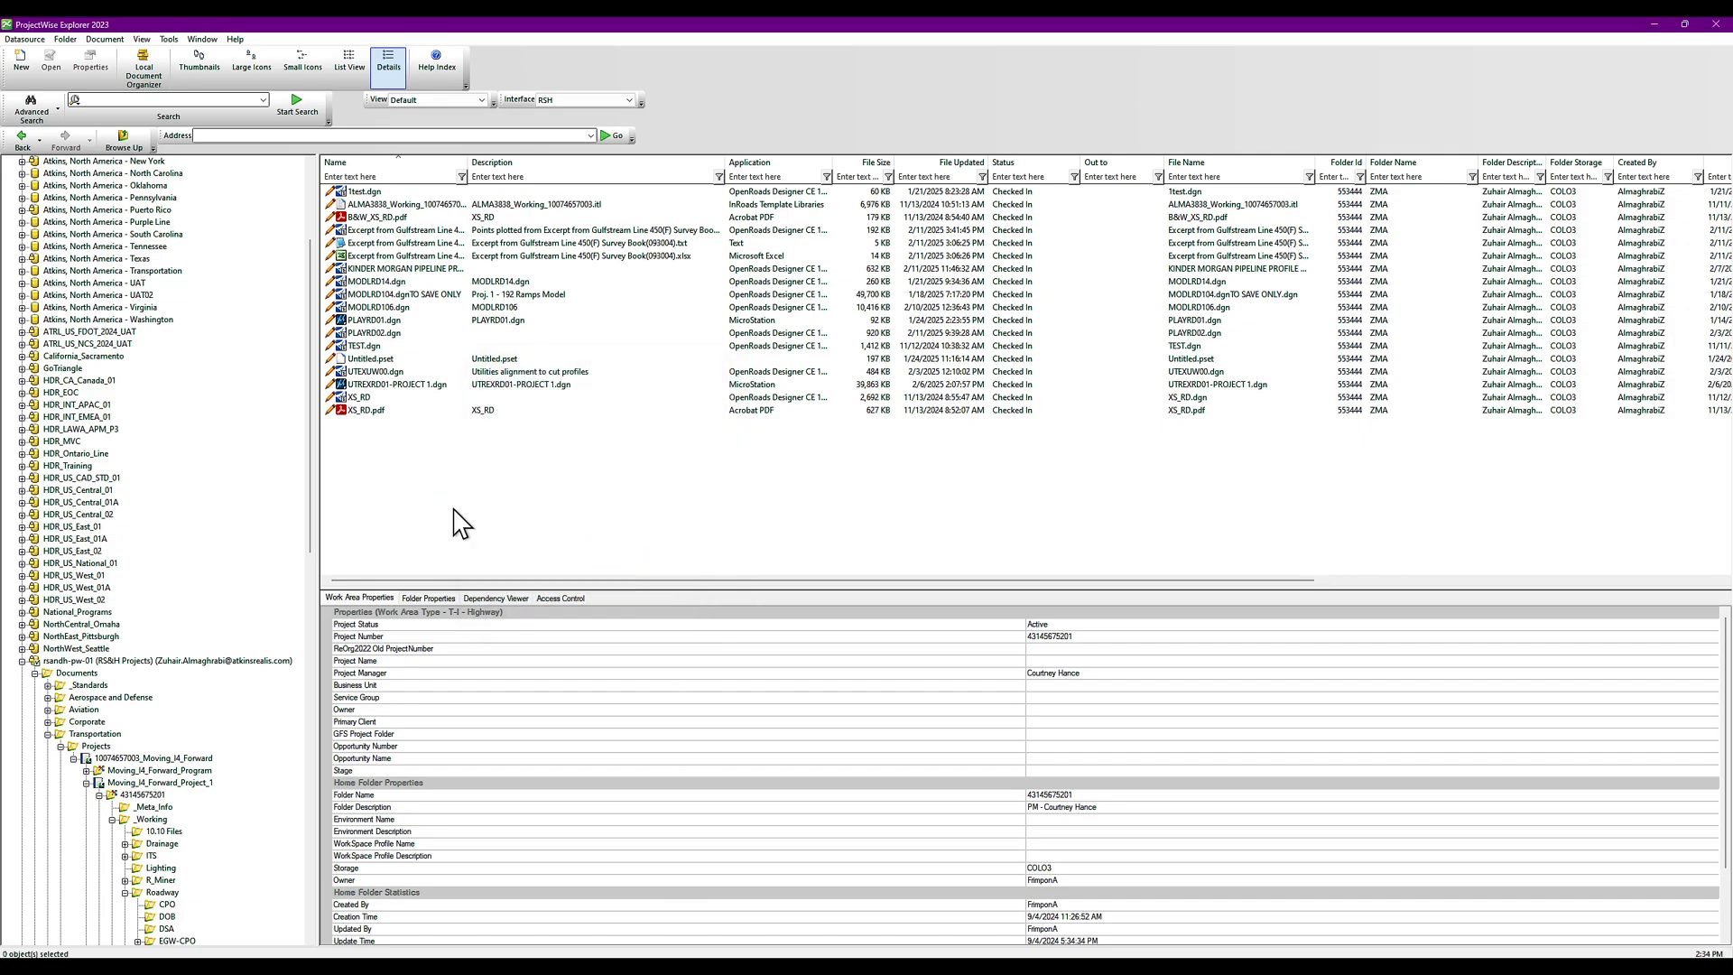
left_click(460, 101)
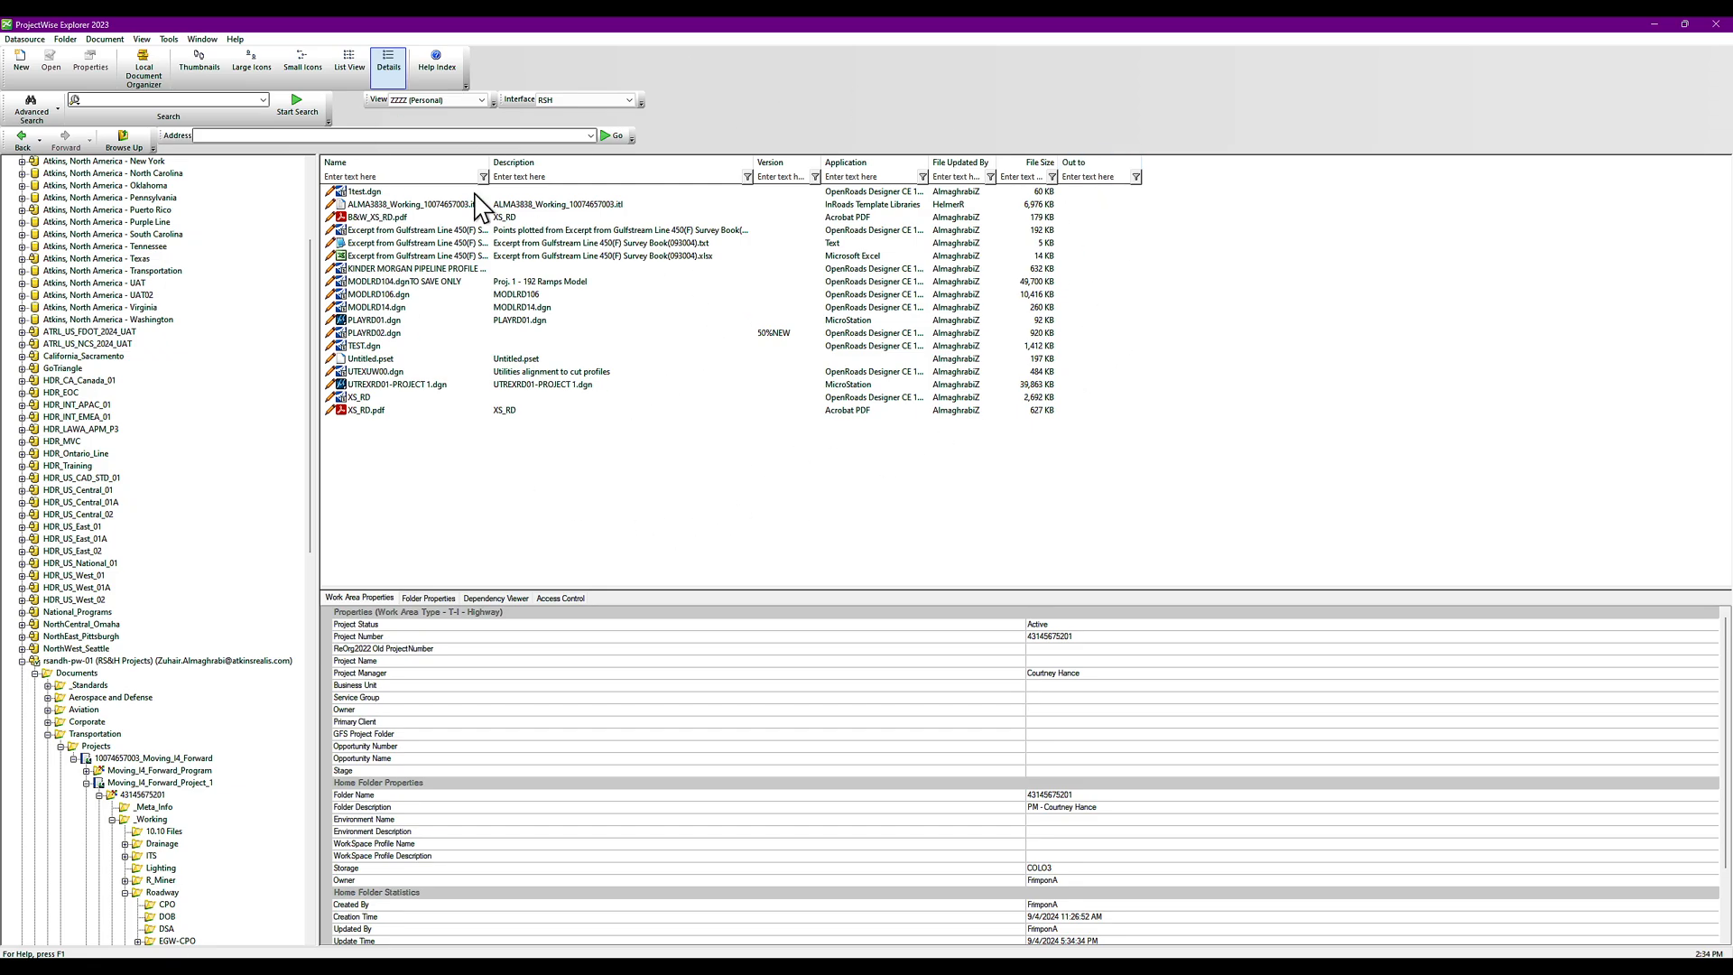
Reopen the view management, toggle the global views on and off, and start a new view named TEST
left_click(171, 40)
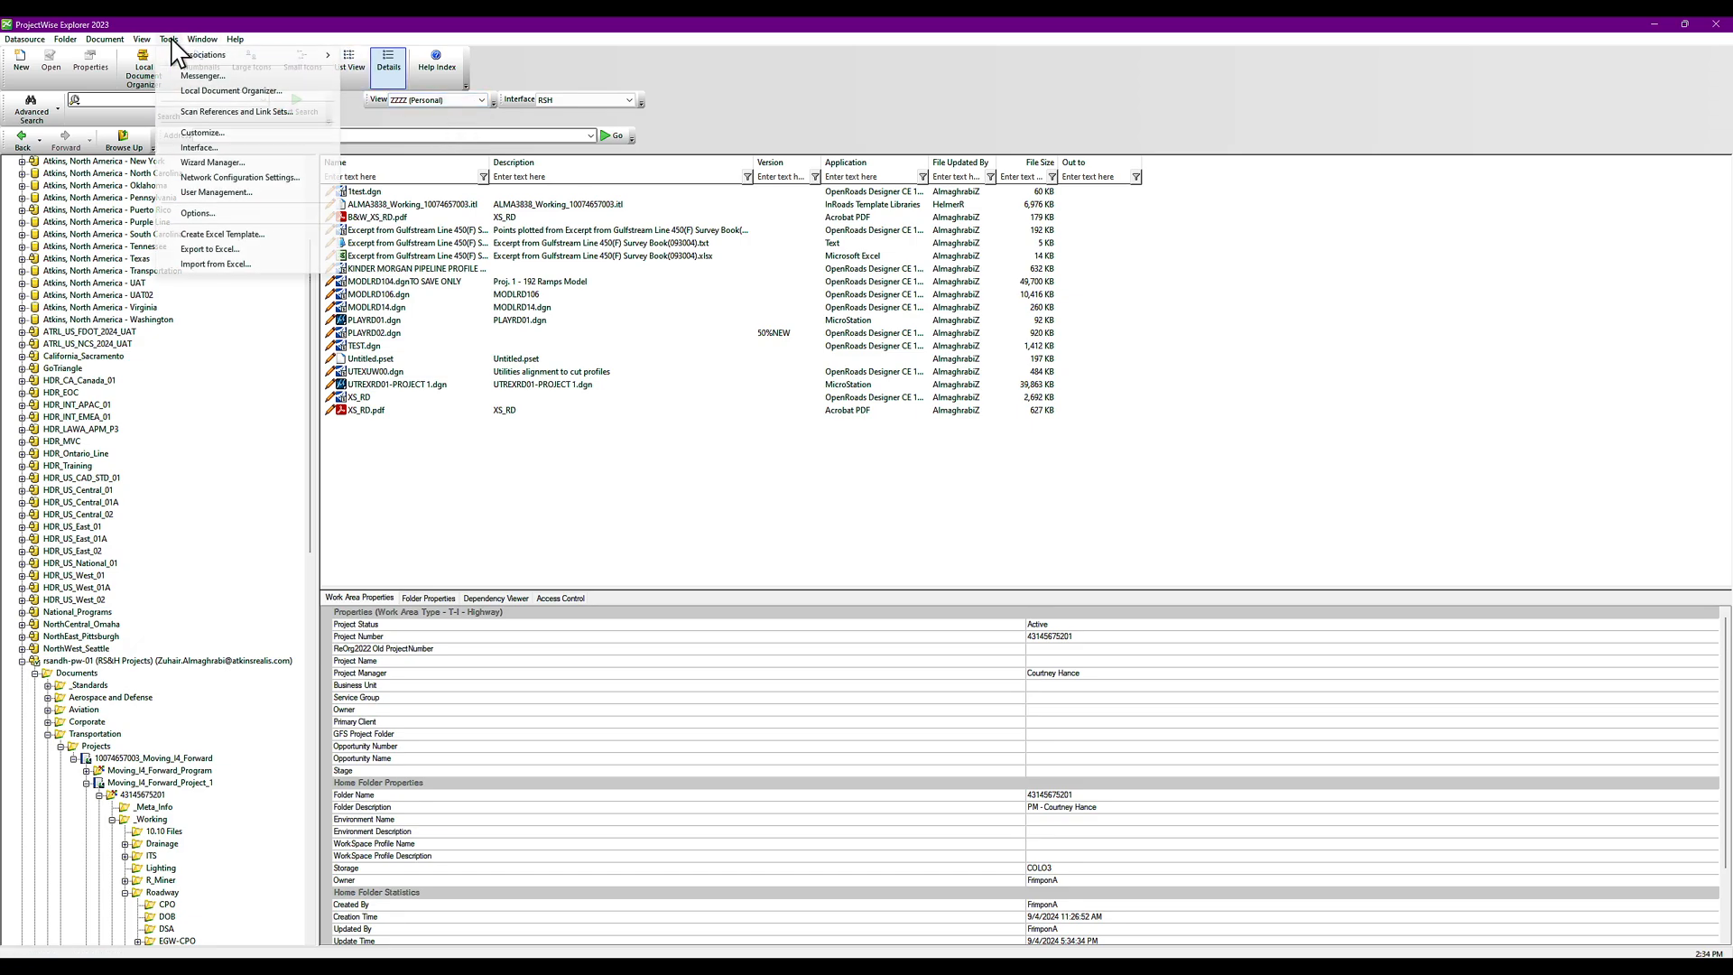
mouse_move(142, 40)
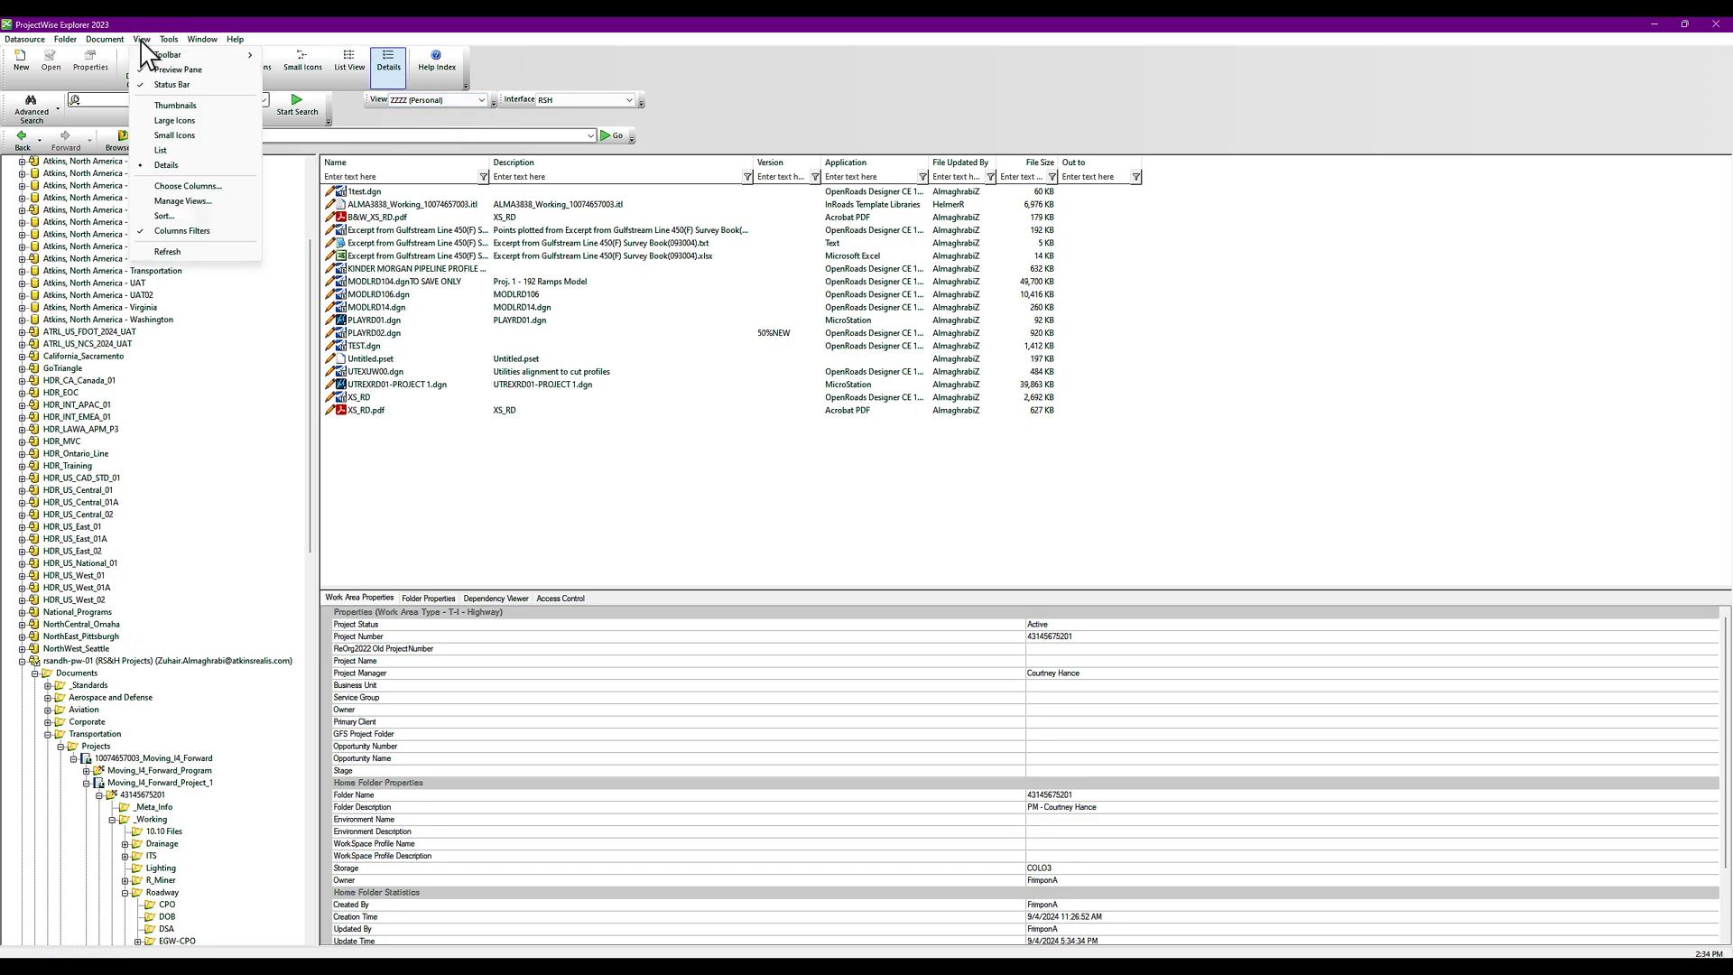
left_click(215, 202)
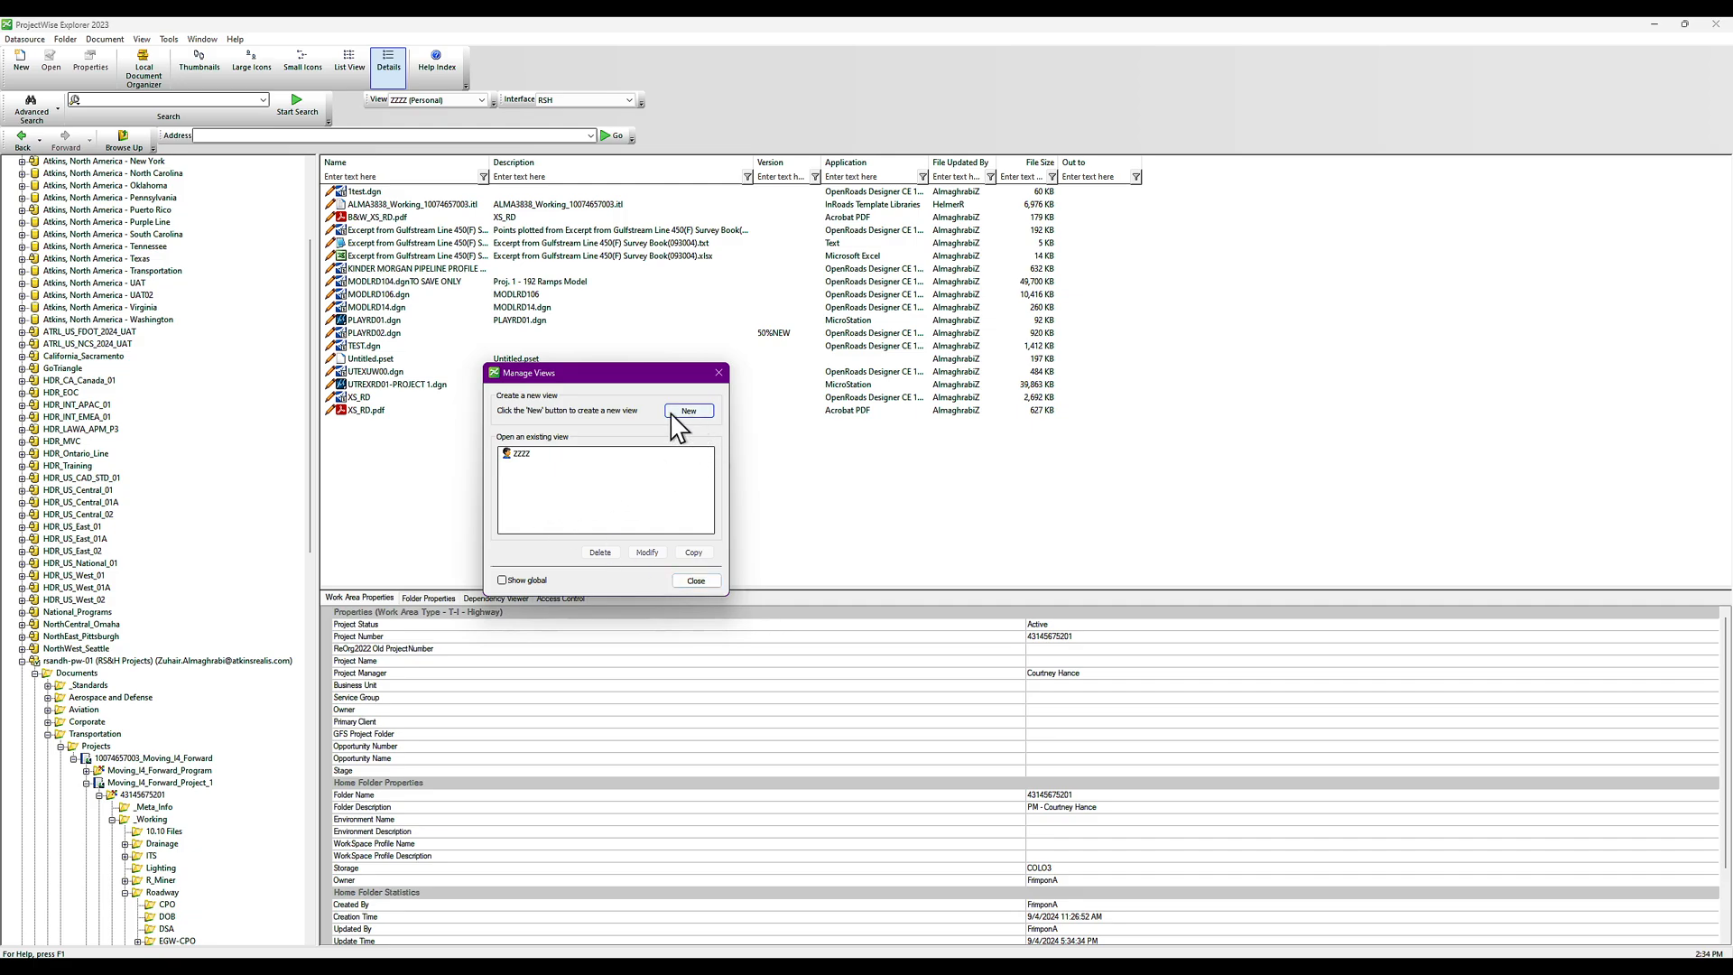
left_click(513, 584)
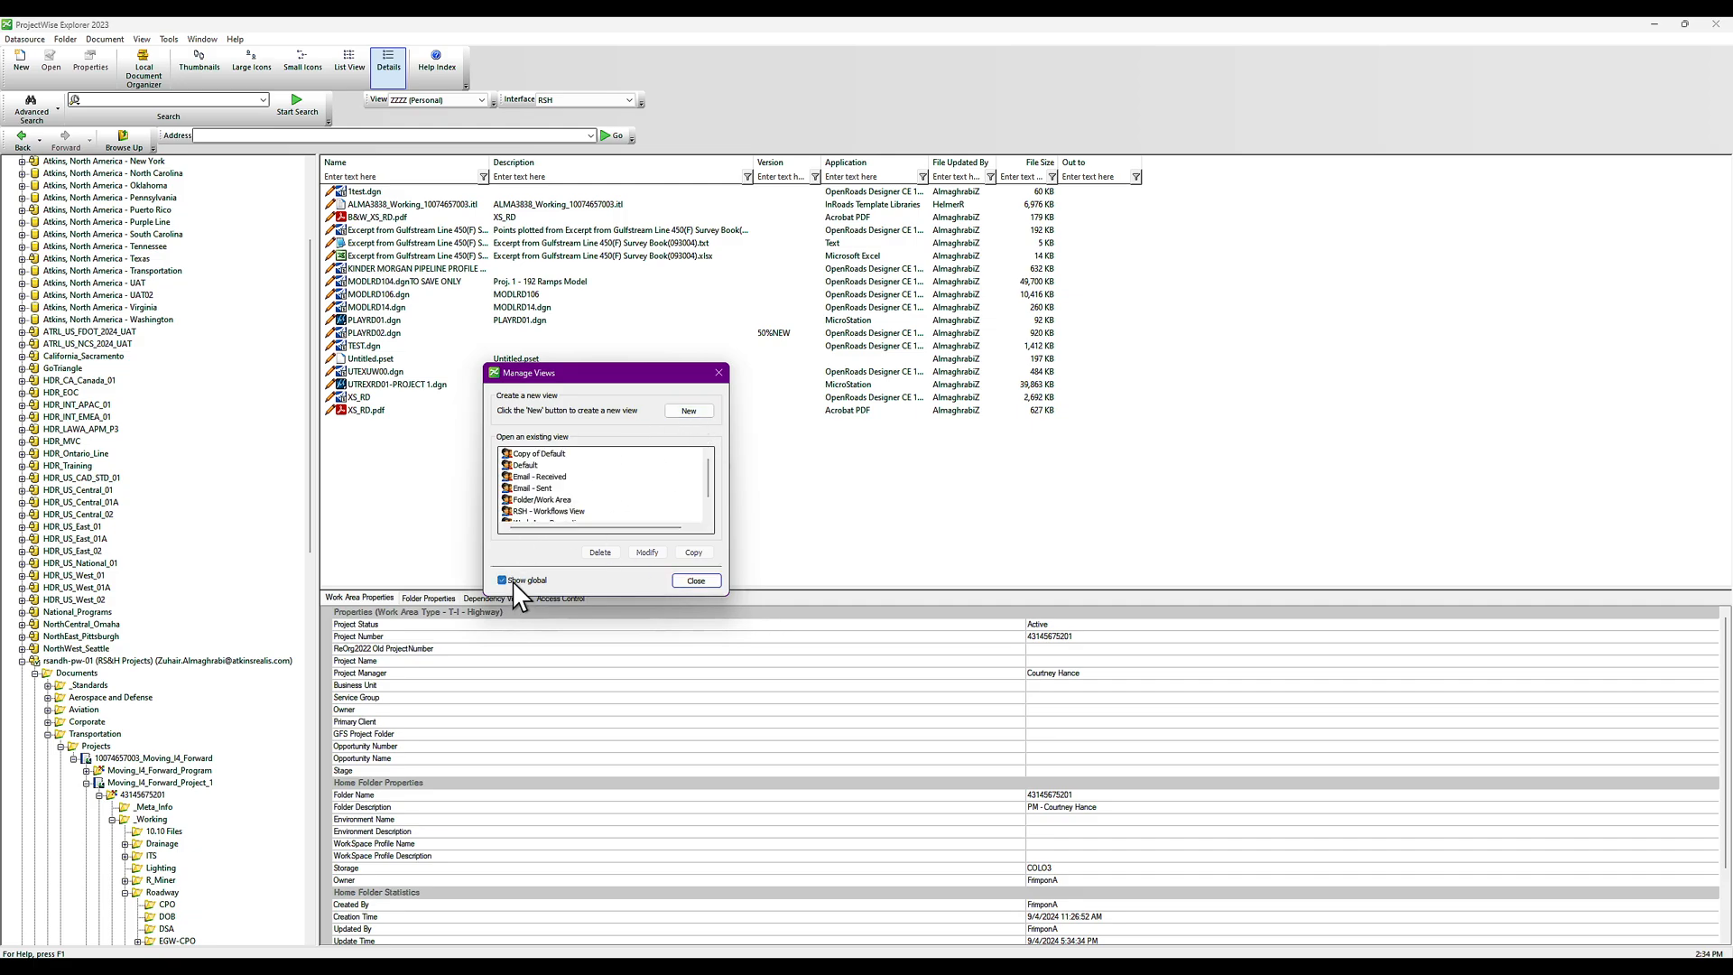
left_click(512, 581)
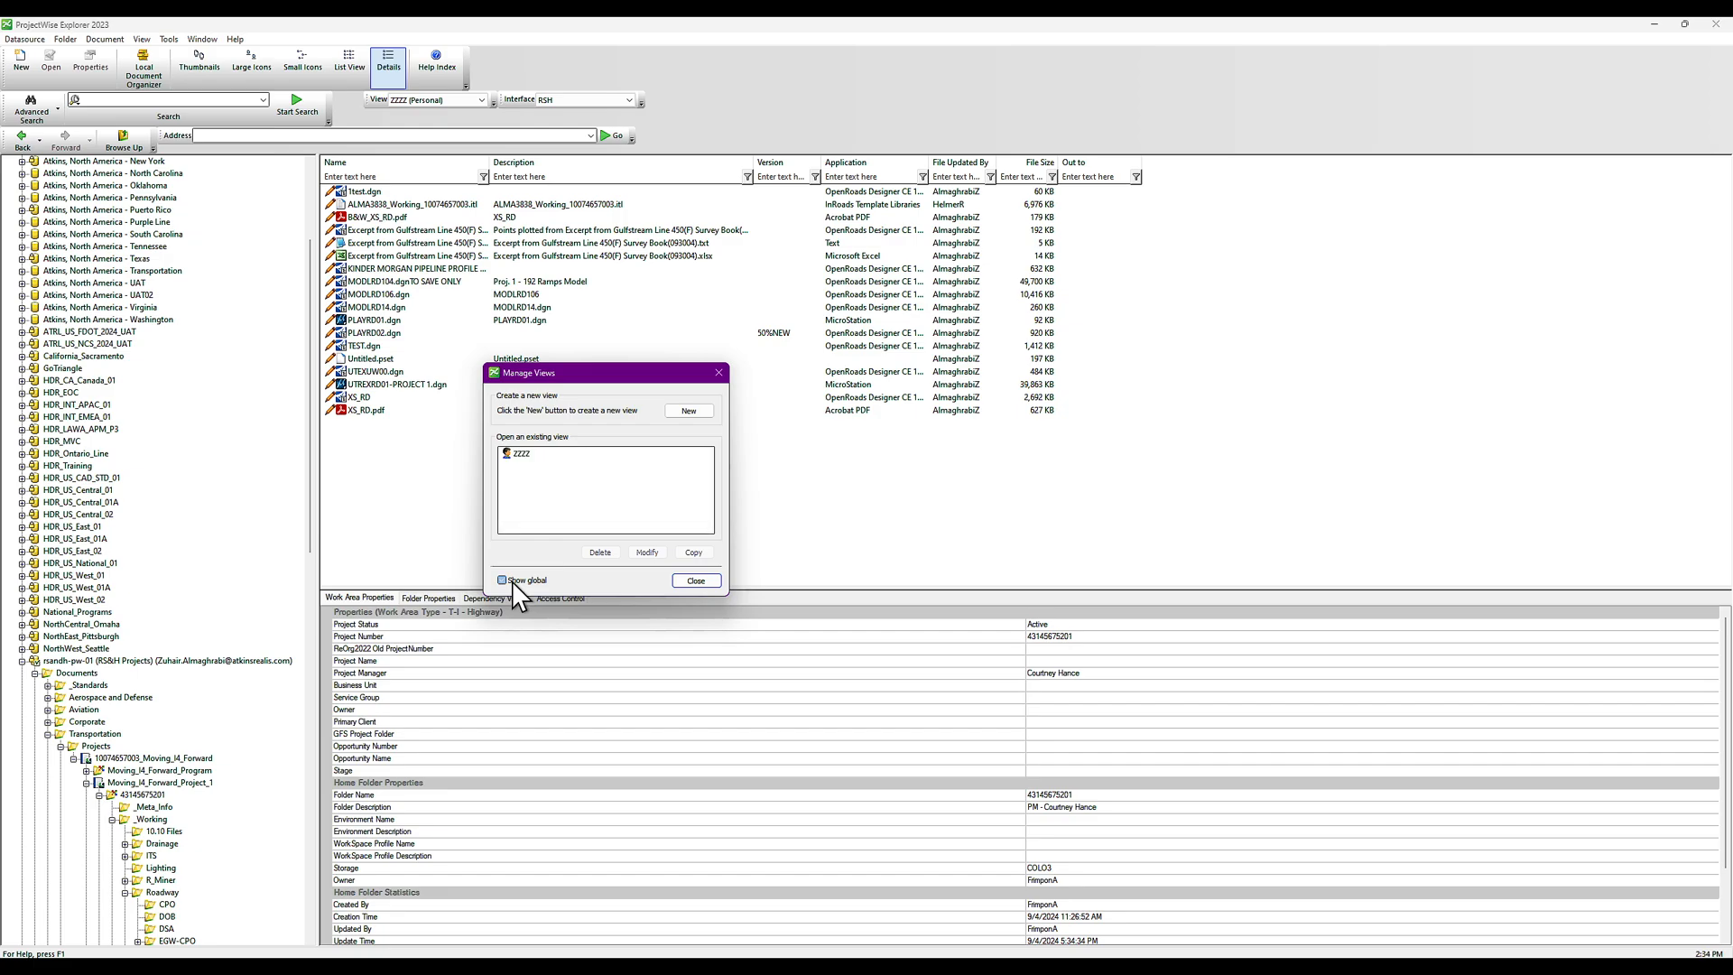
left_click(693, 413)
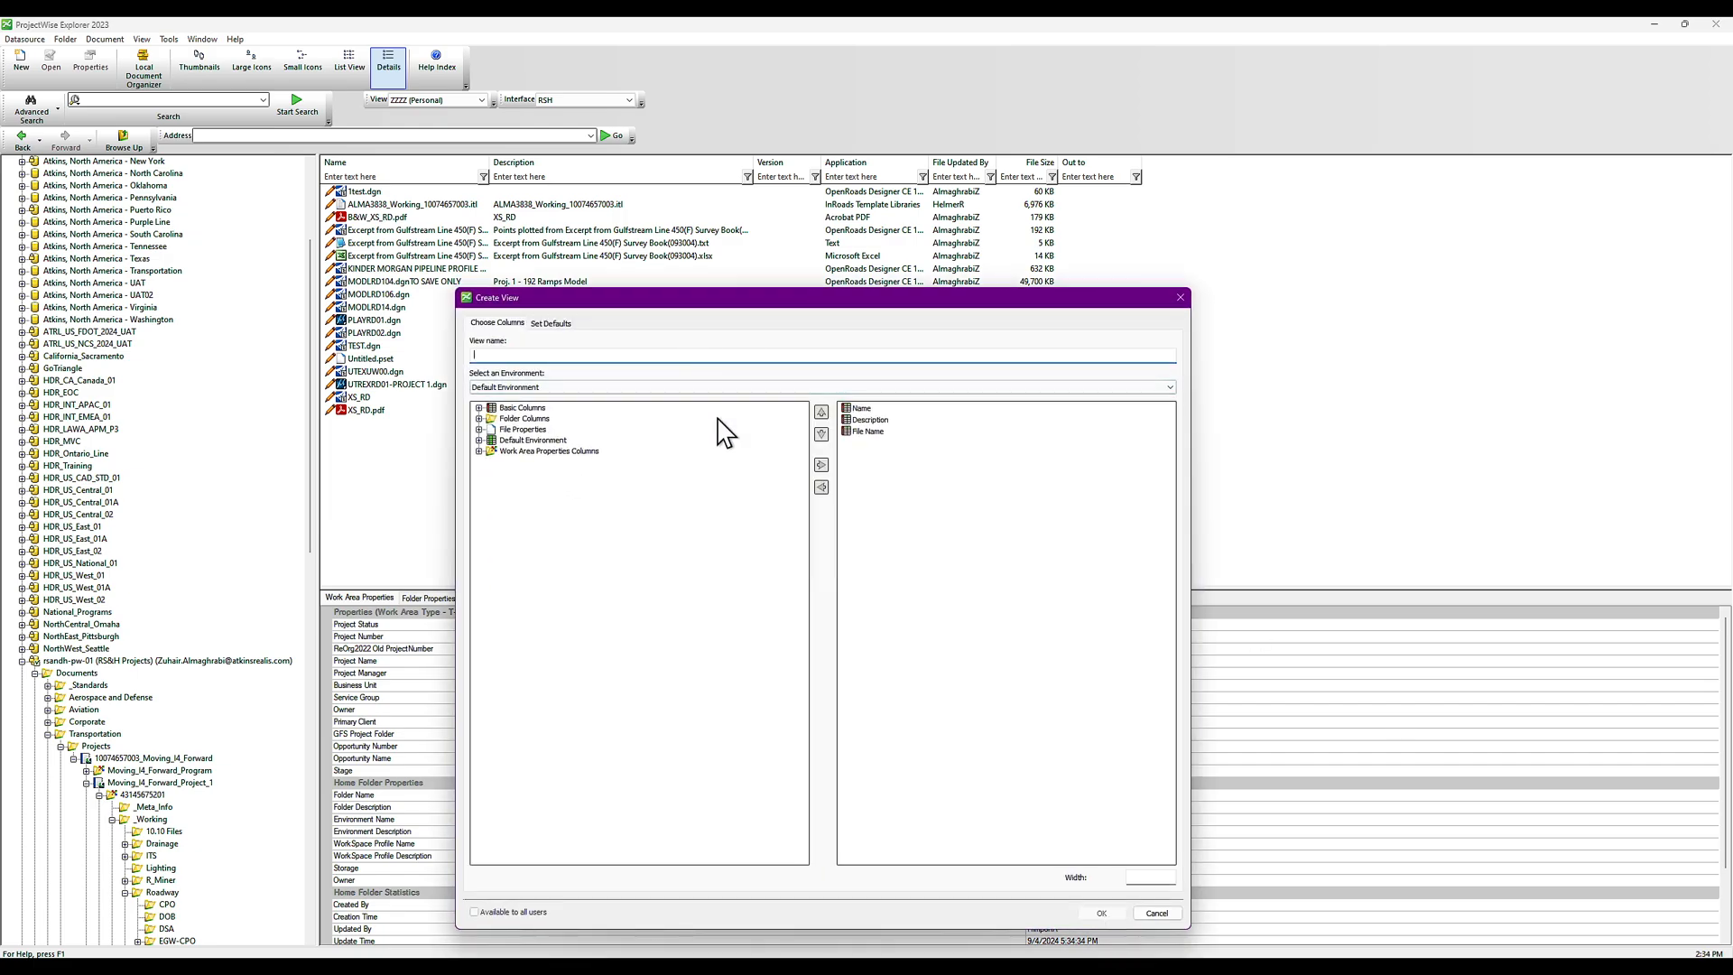
type("TEST")
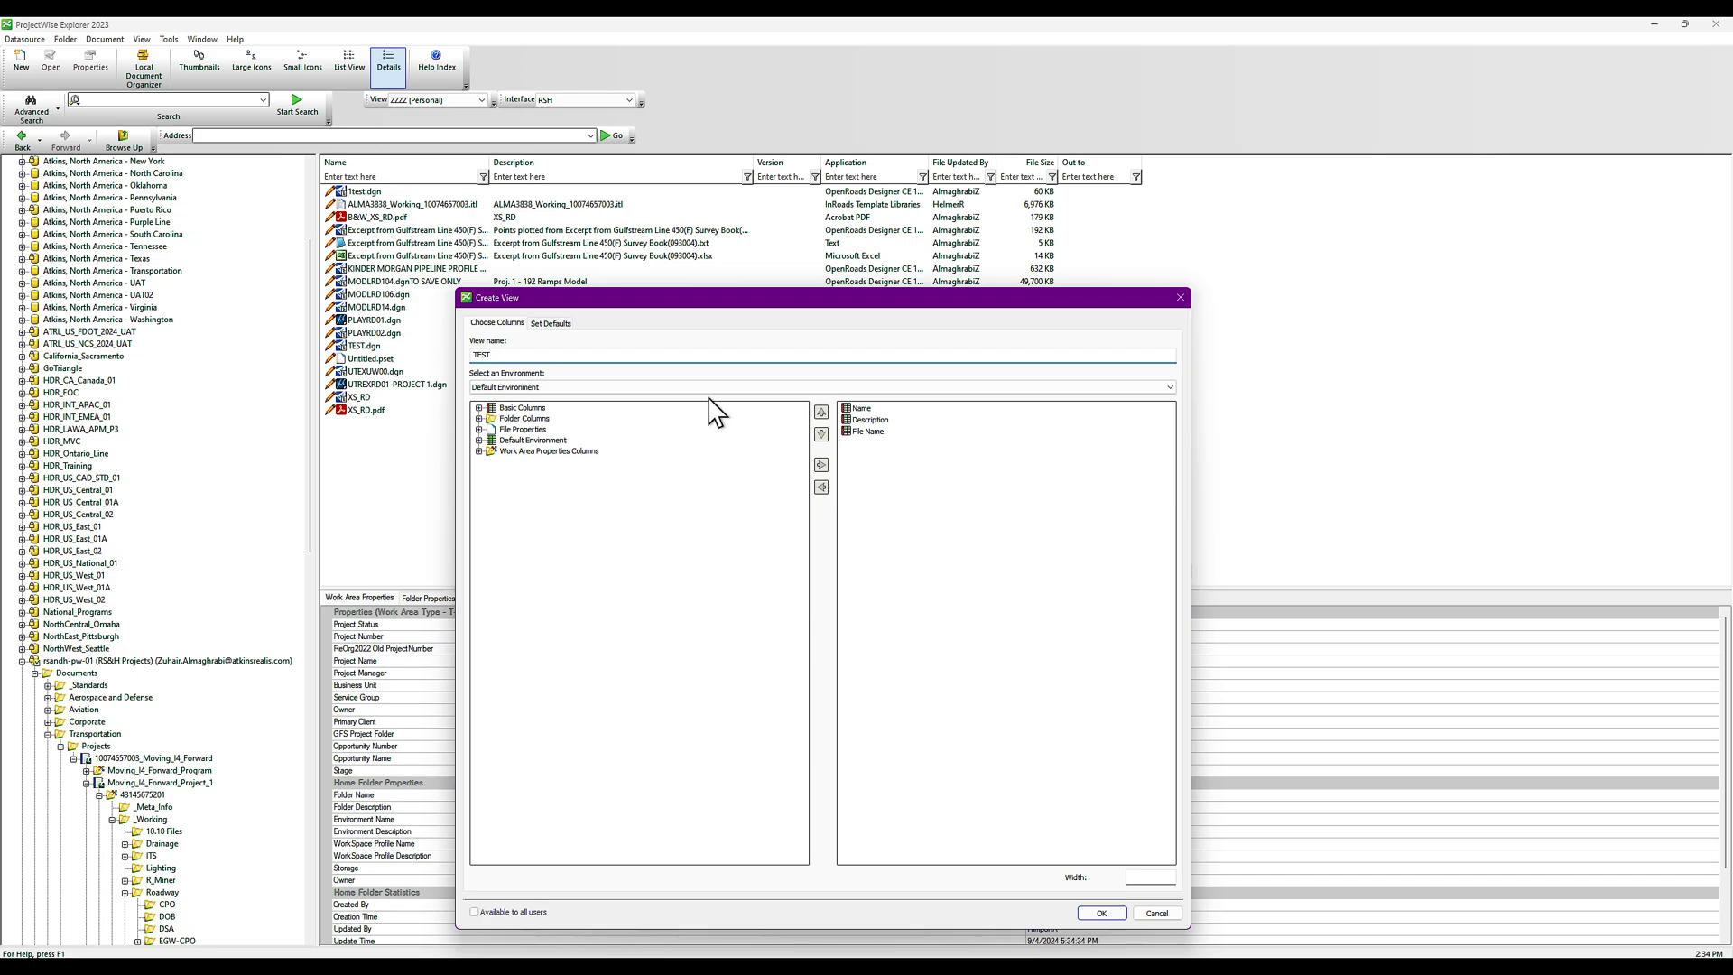
Remove the Name and Description columns from the TEST view and expand the Basic Columns group
left_click(532, 408)
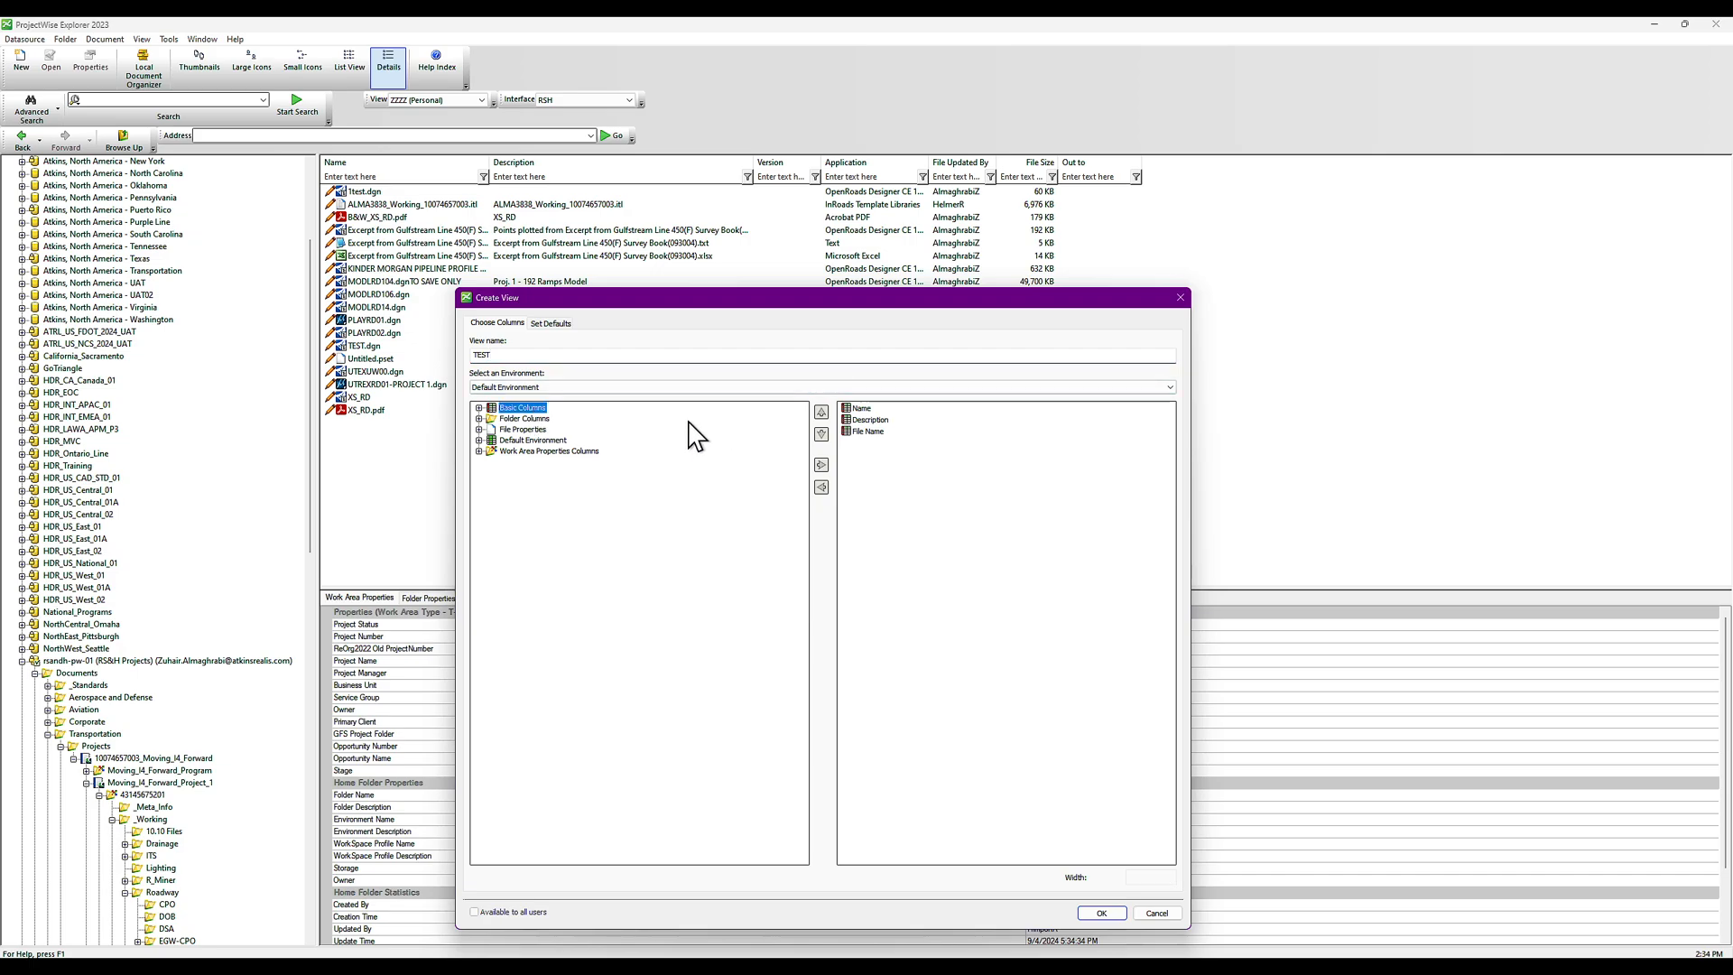
left_click(862, 409)
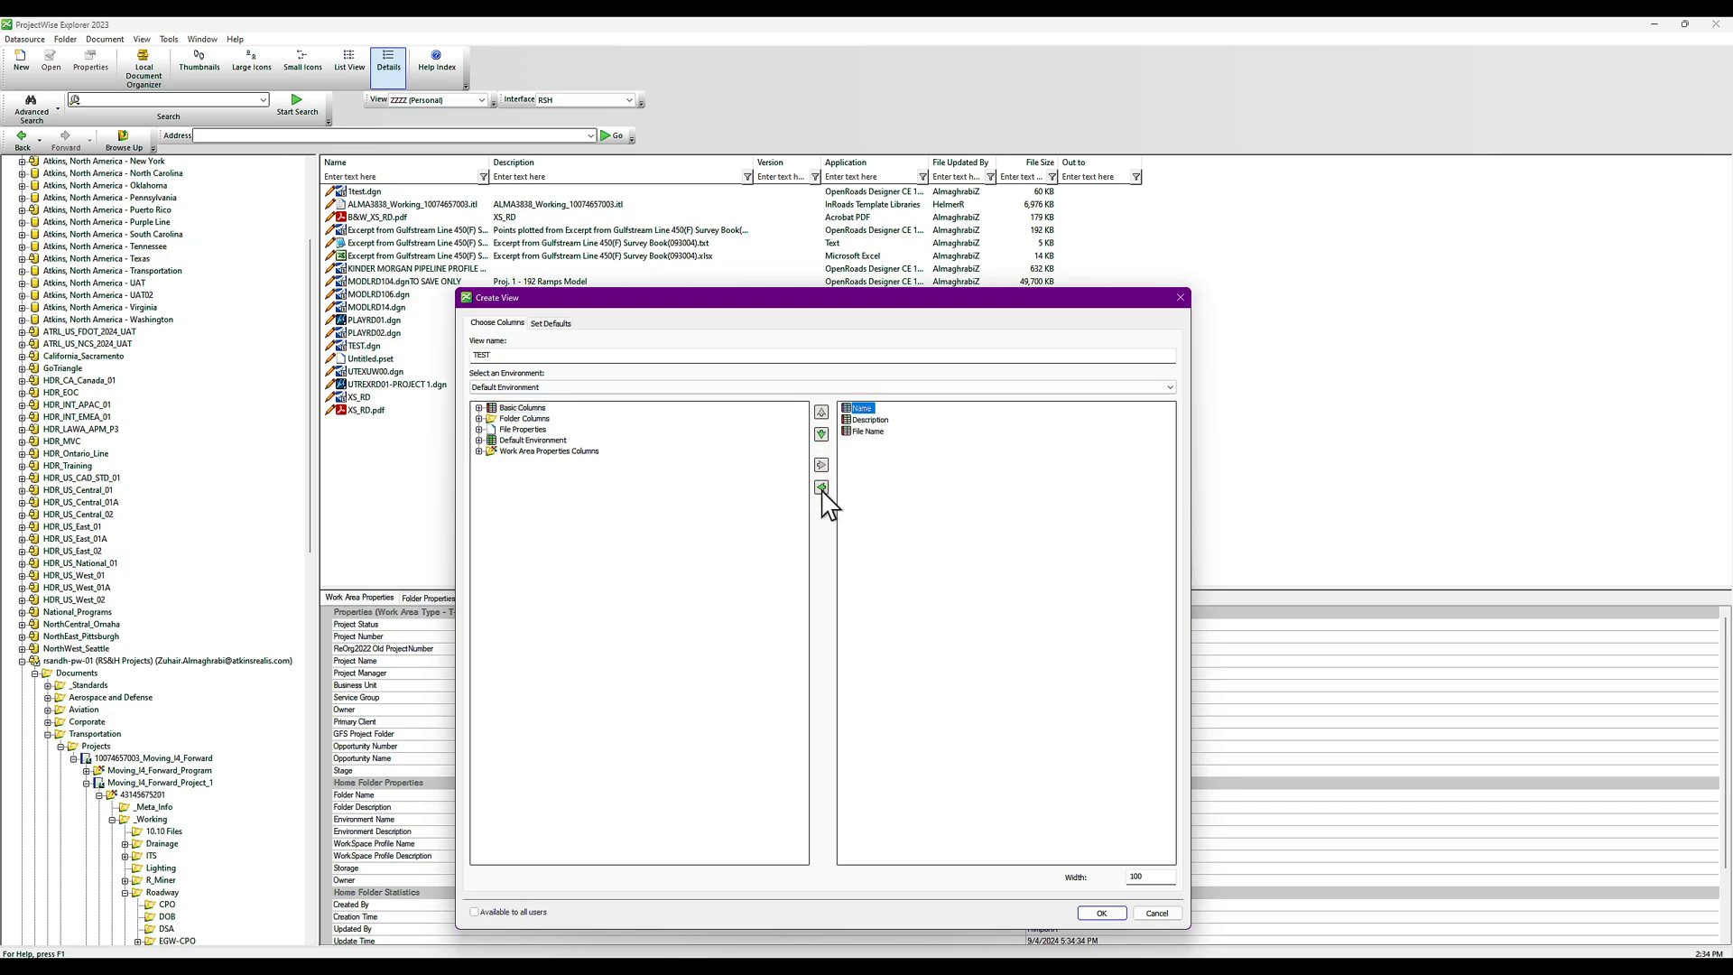
left_click(820, 487)
left_click(862, 408)
left_click(821, 488)
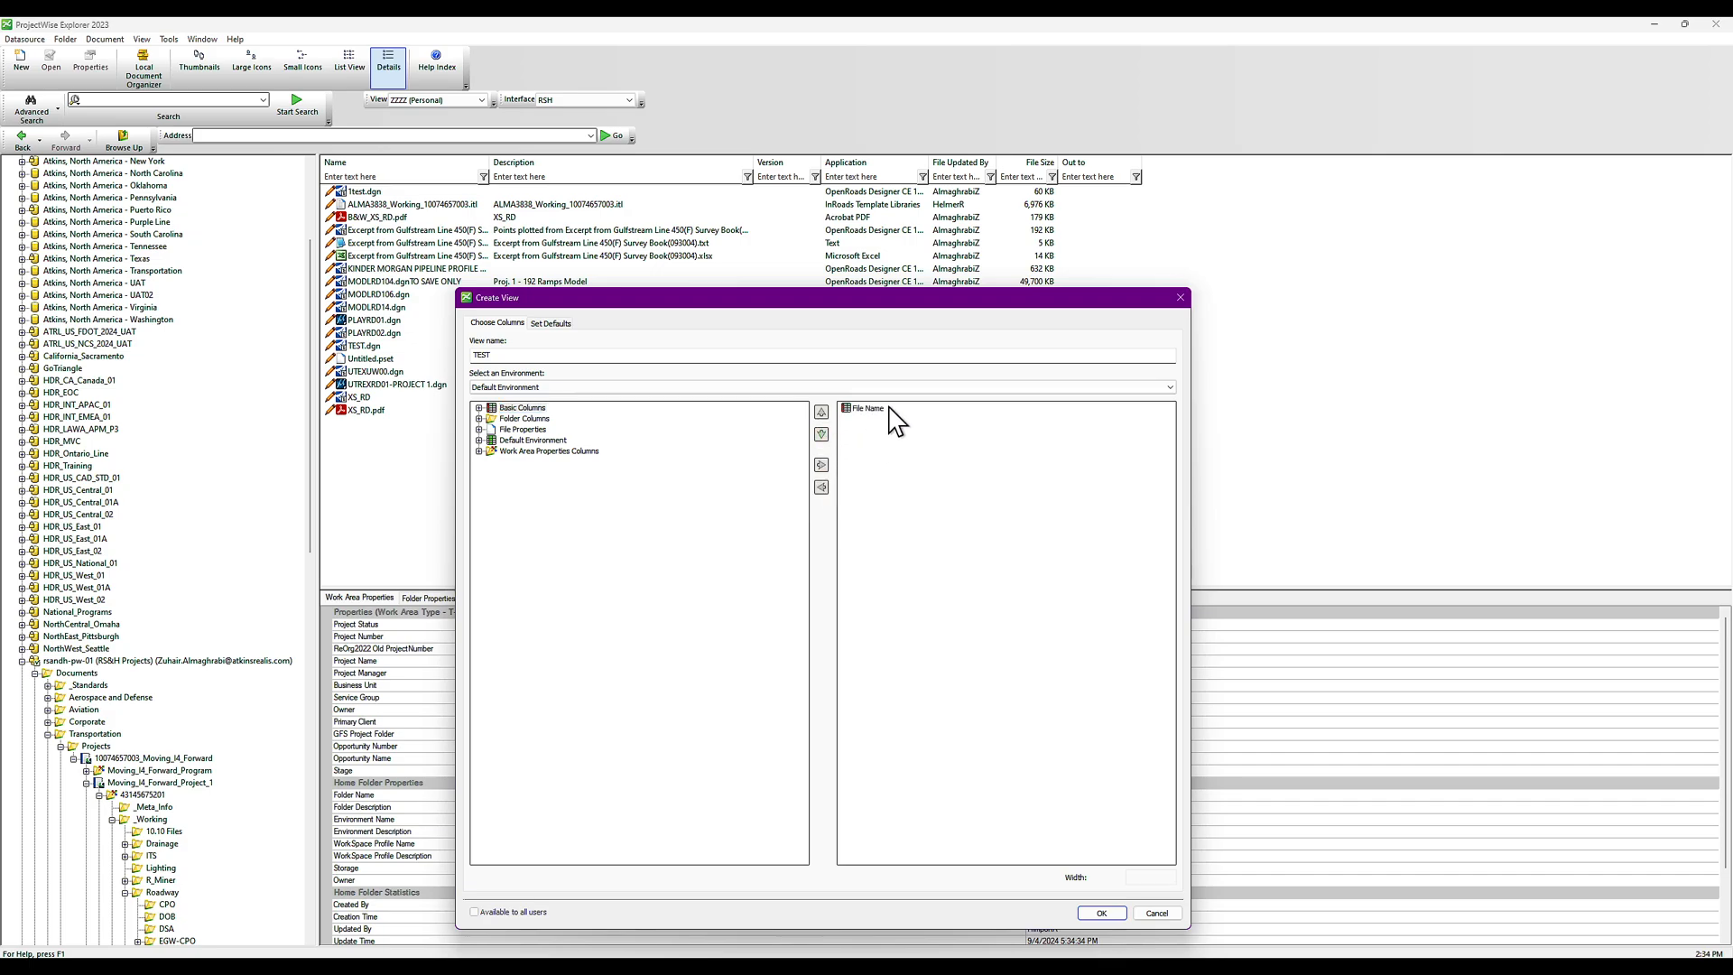
left_click(480, 407)
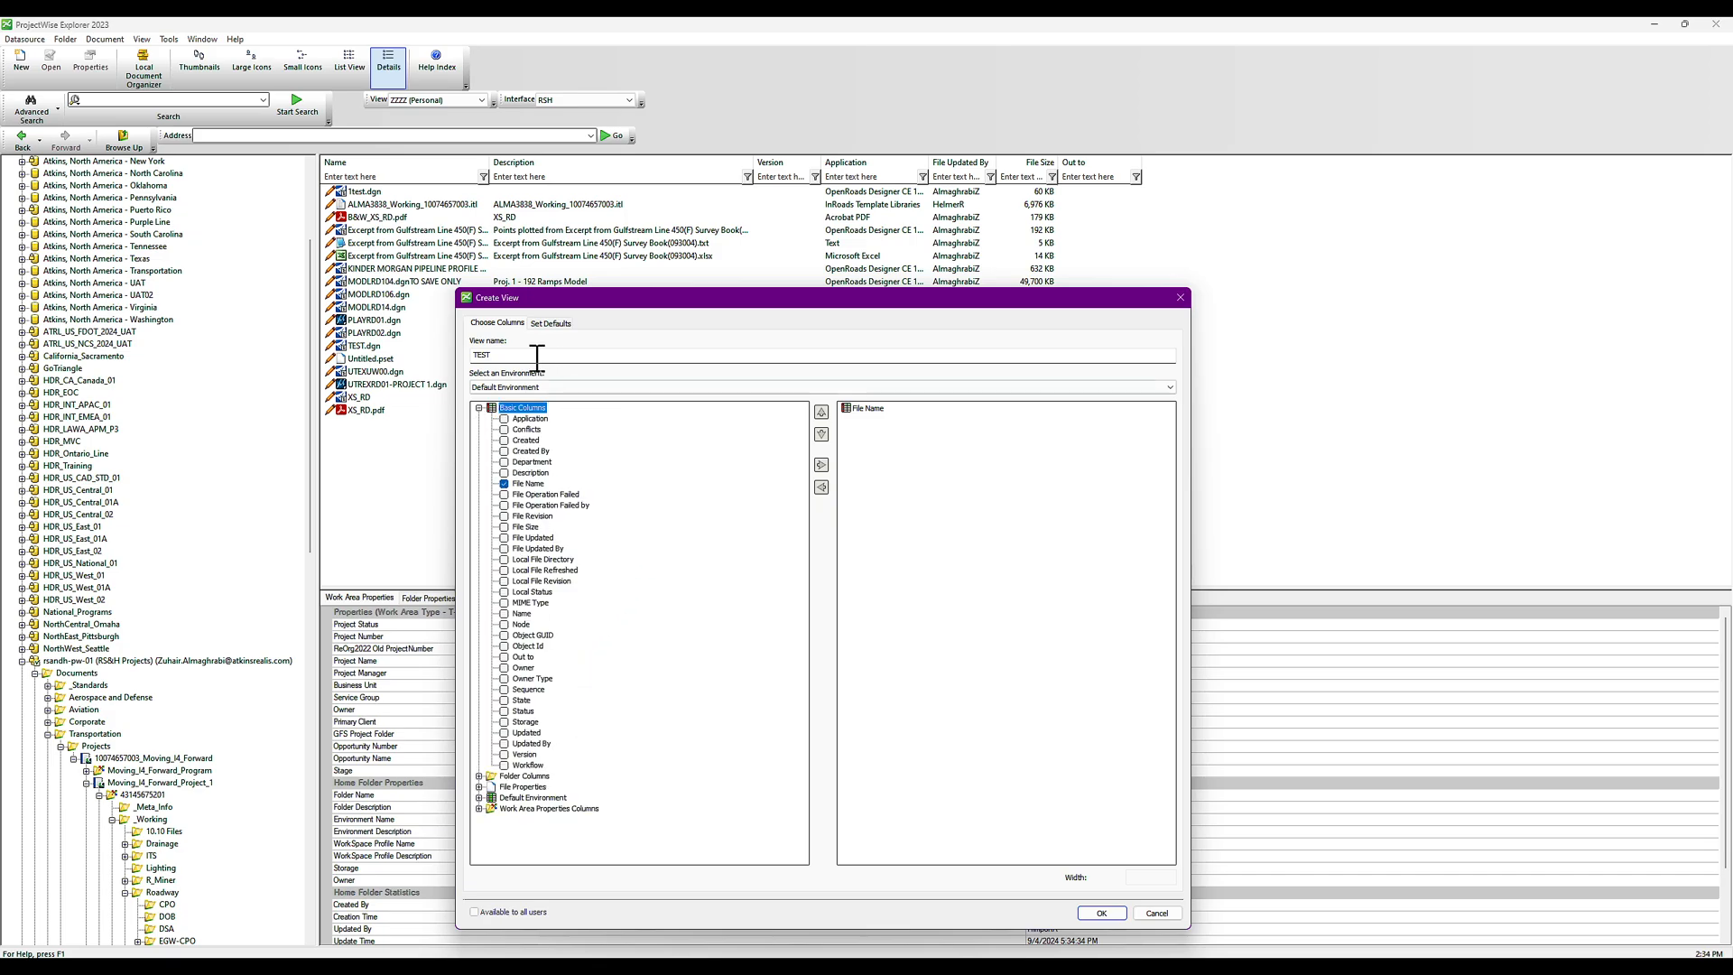
Add the Object GUID, Object Id and Status columns to the TEST view
left_click(504, 635)
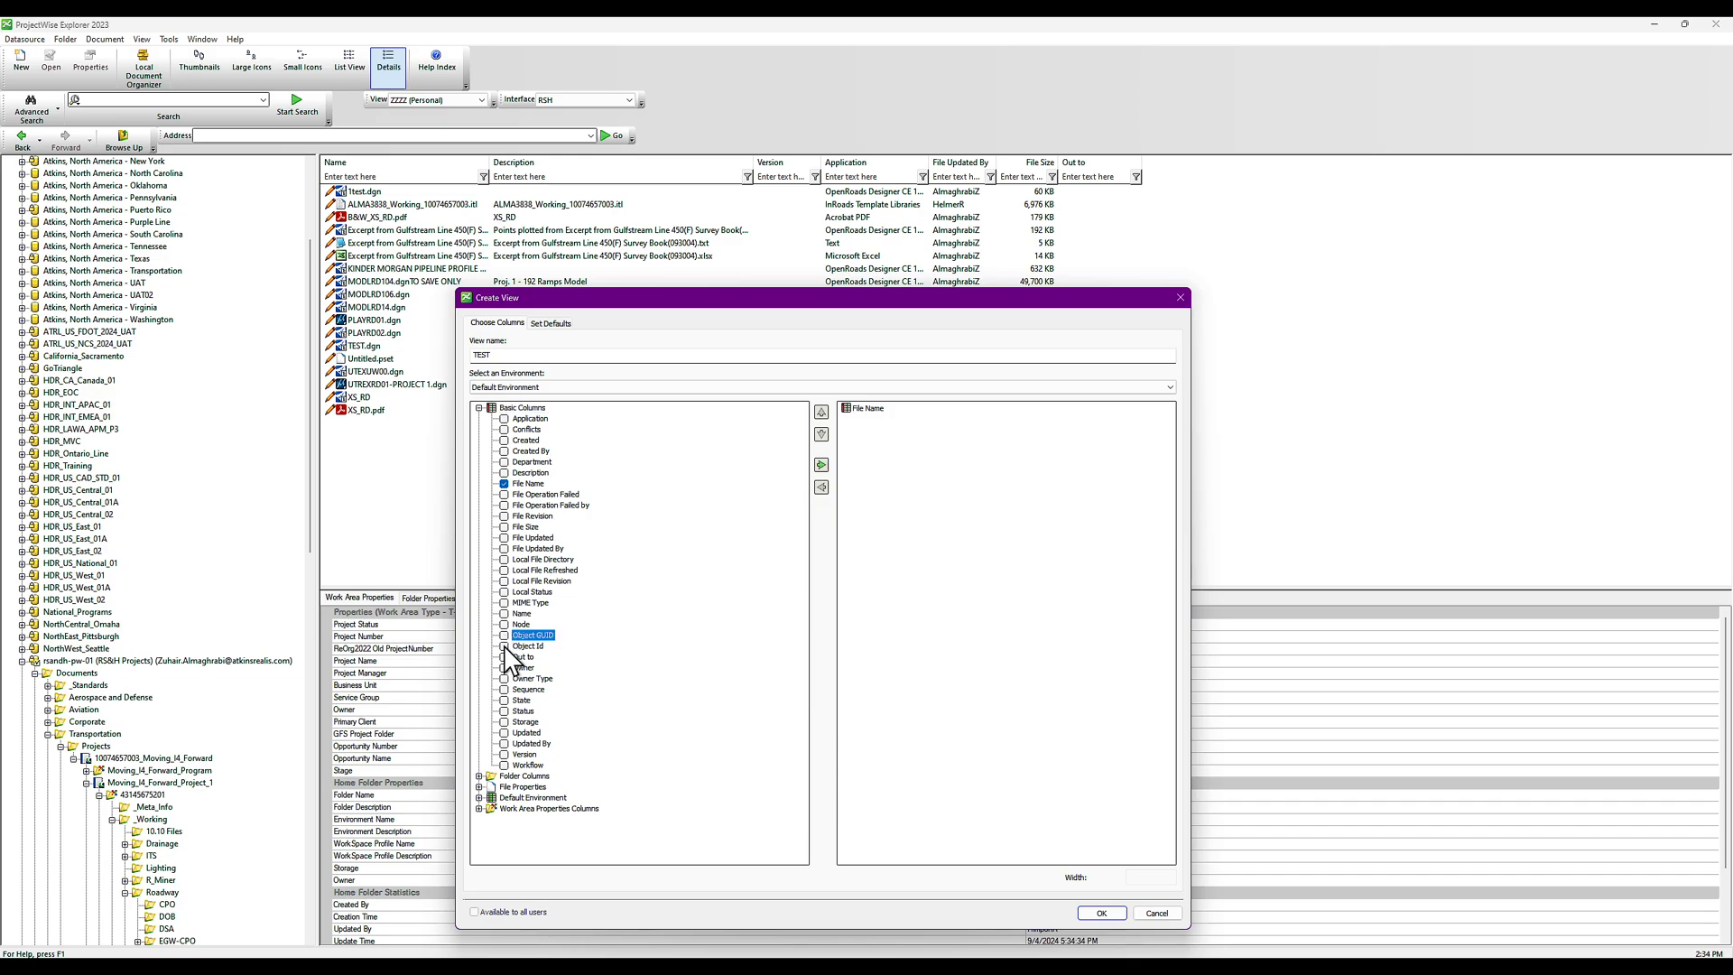
key("Down")
left_click(505, 648)
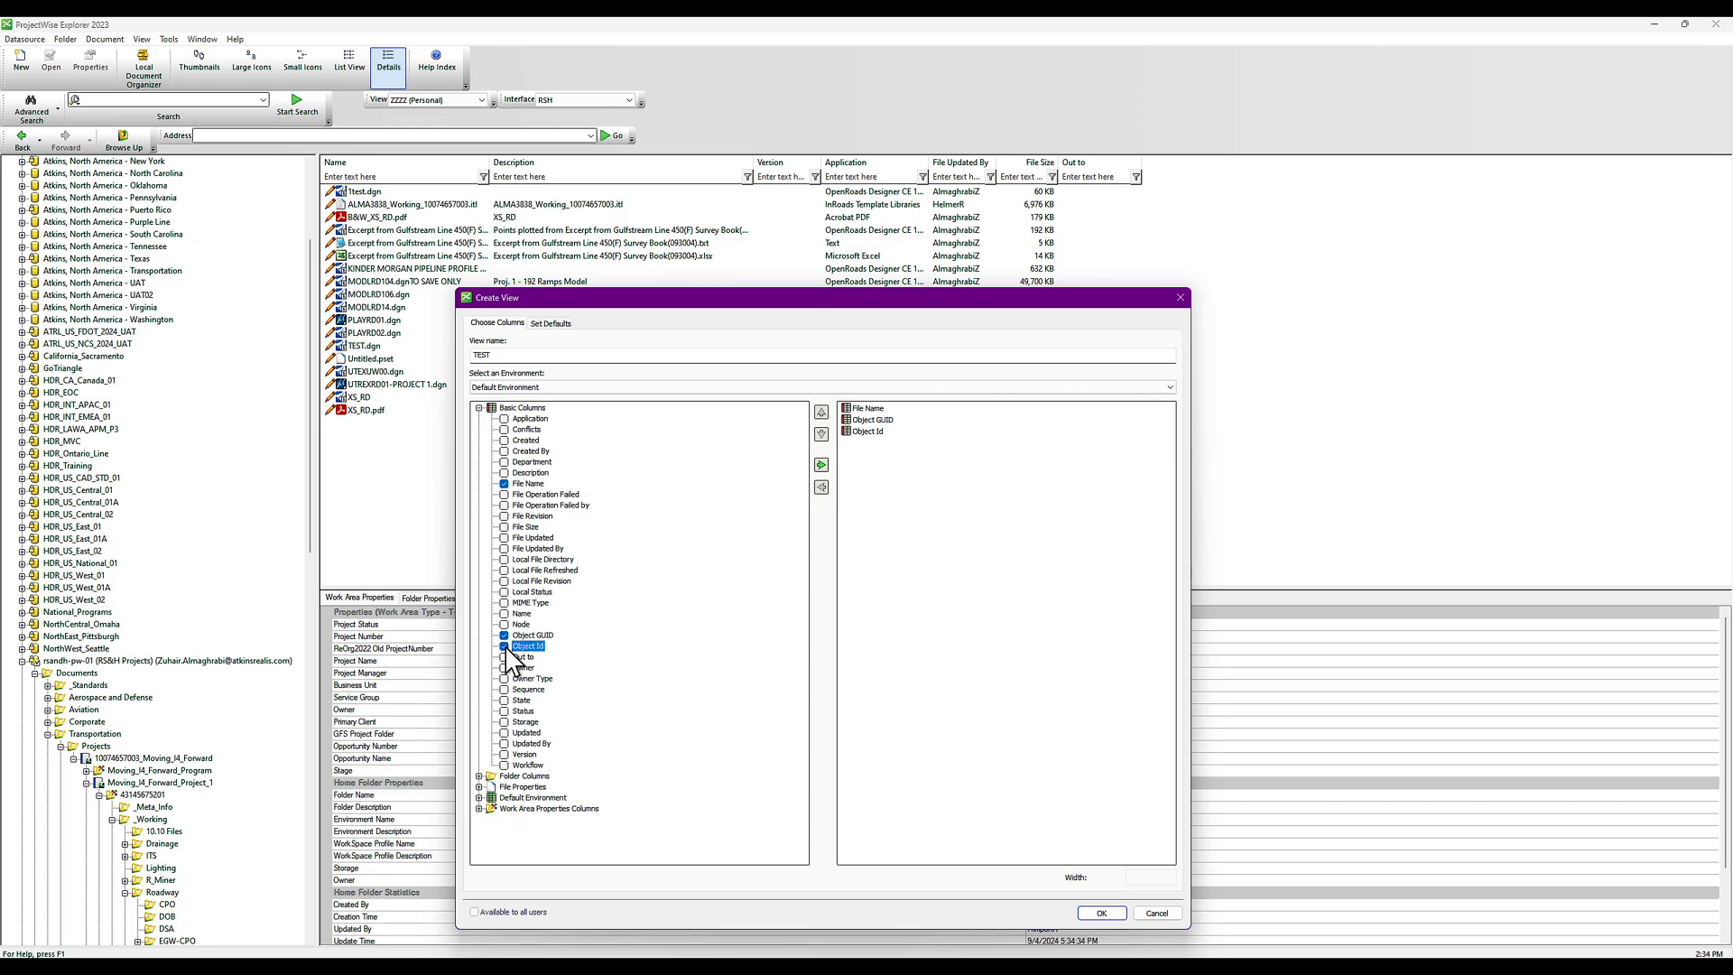
left_click(505, 711)
Adjust the widths of the TEST view's File Name, Object GUID, Object Id and Status columns and save the view
left_click(867, 409)
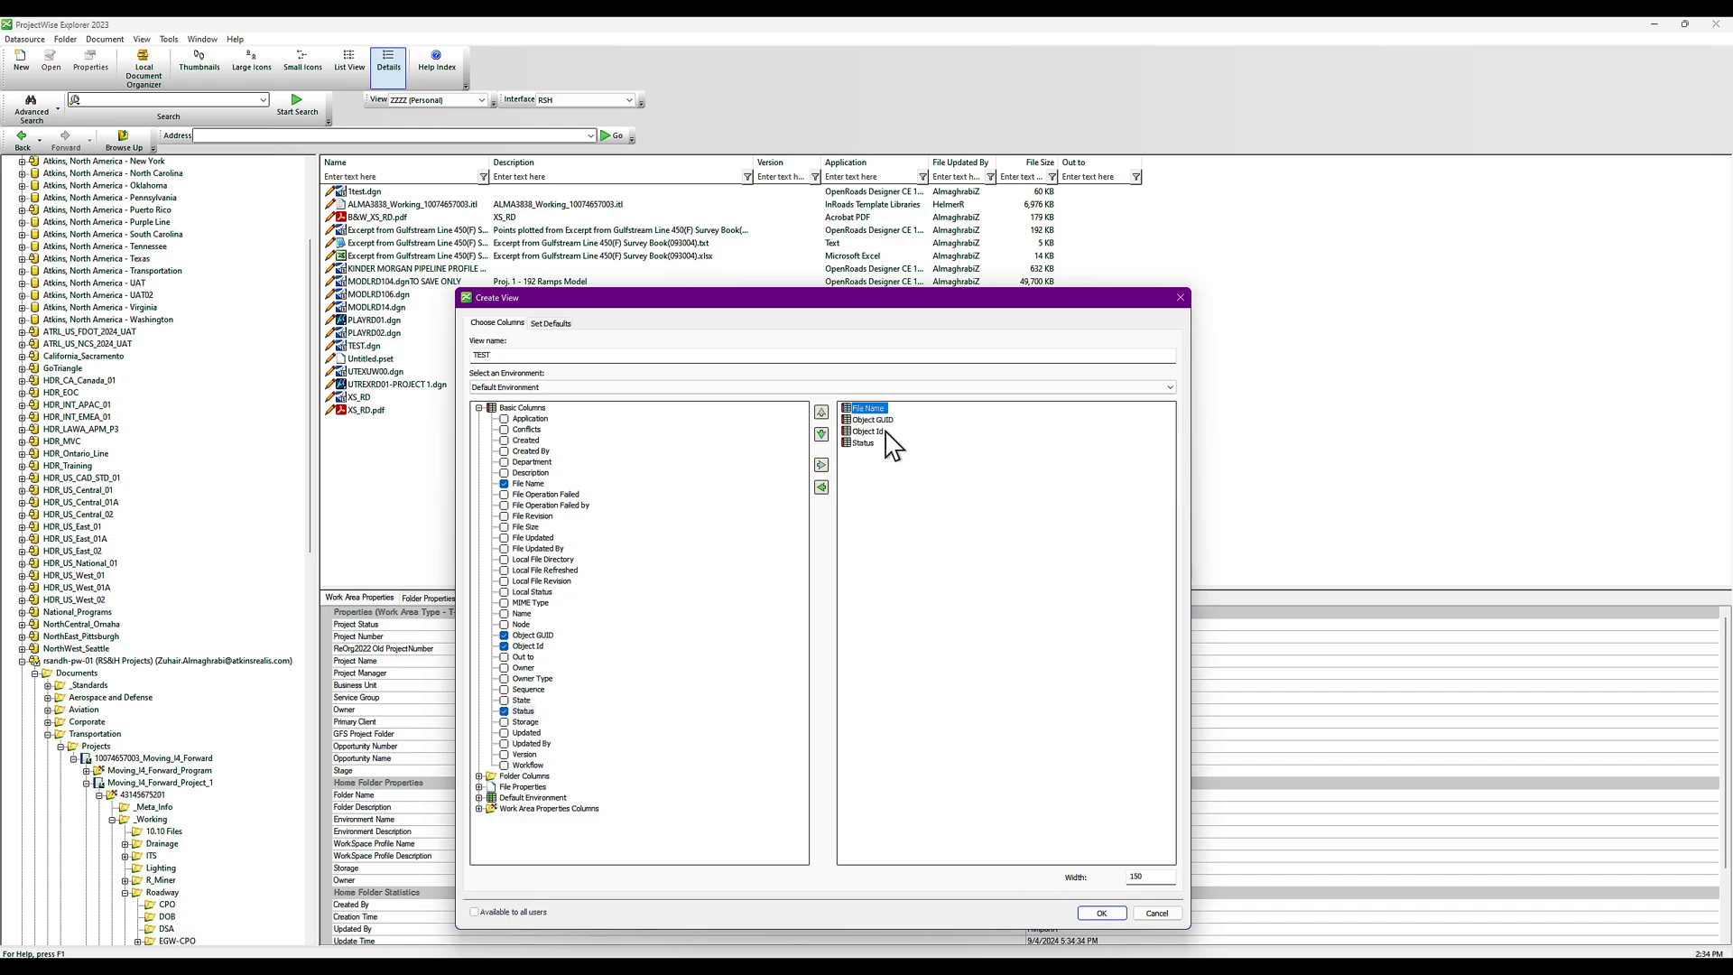
left_click(1140, 877)
double_click(1140, 878)
left_click(888, 419)
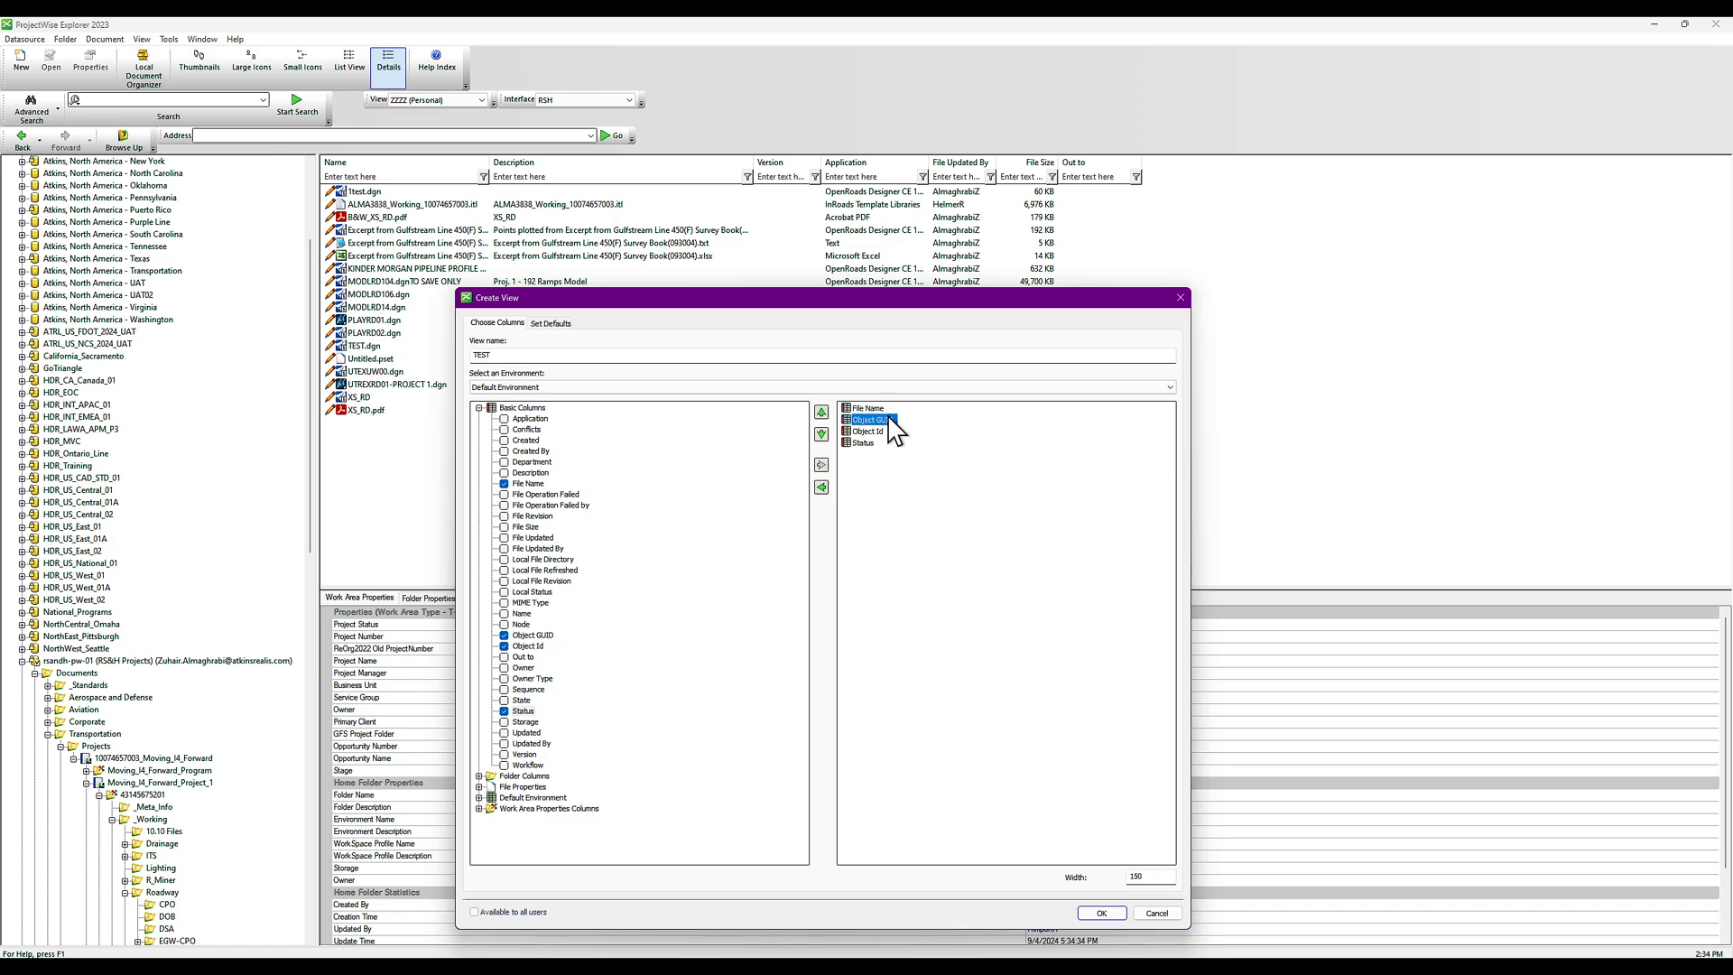
double_click(1151, 878)
left_click(866, 432)
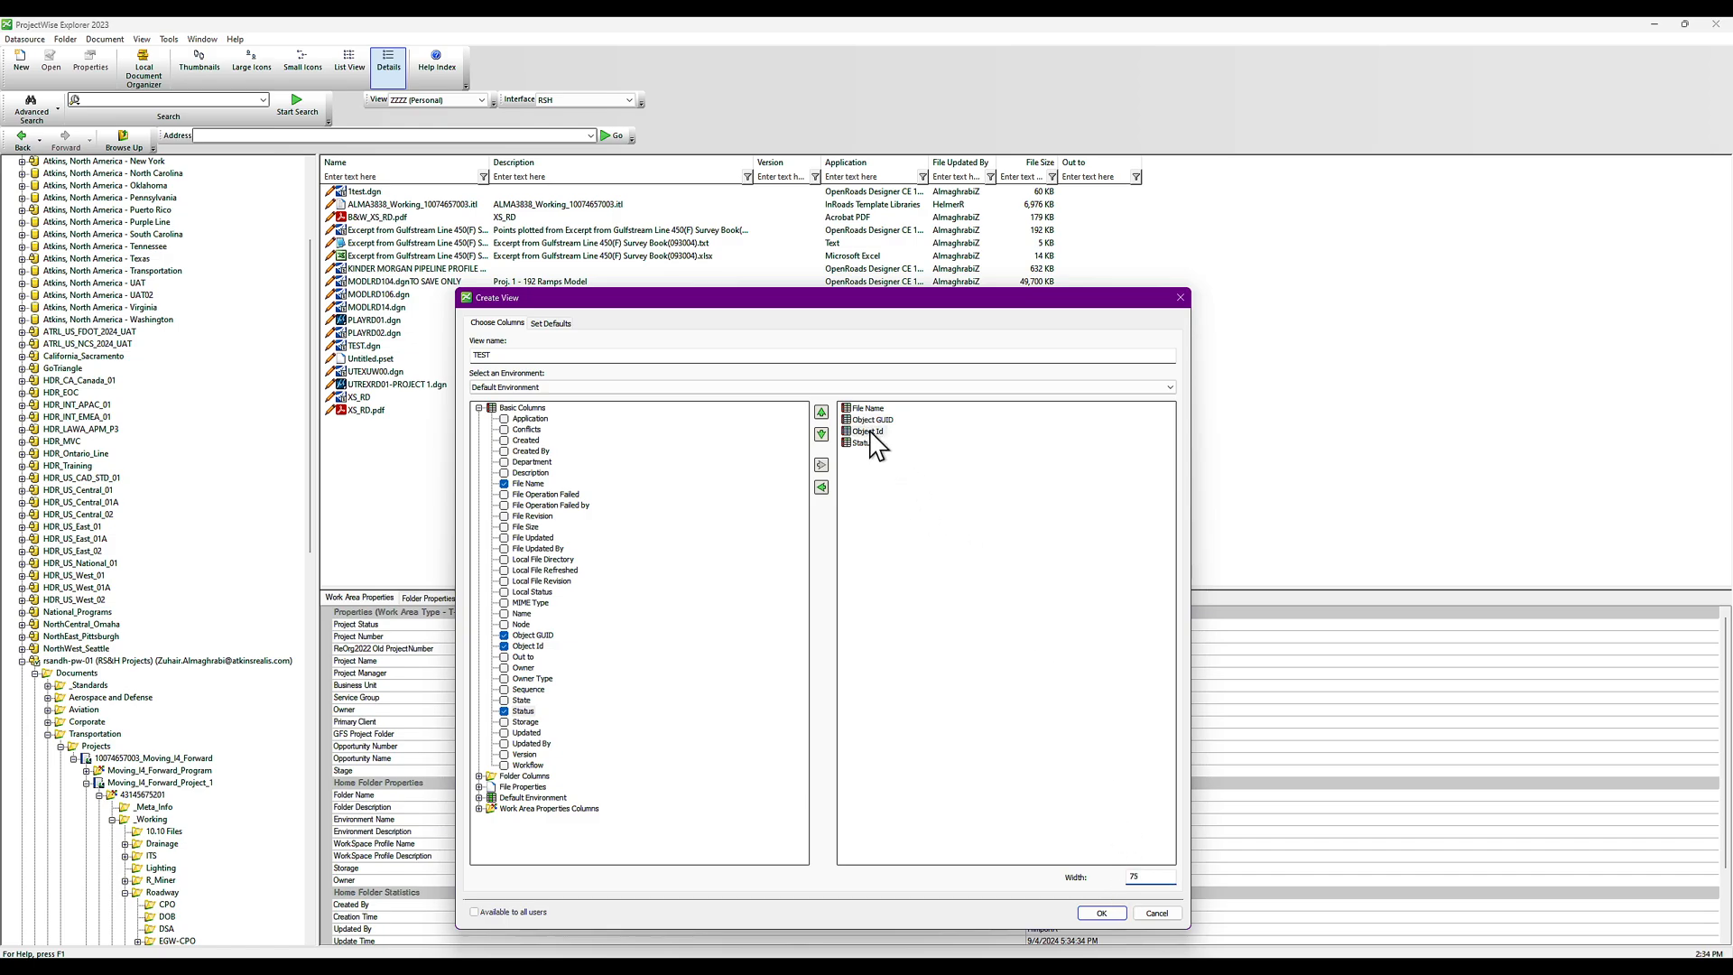
double_click(1142, 876)
left_click(867, 443)
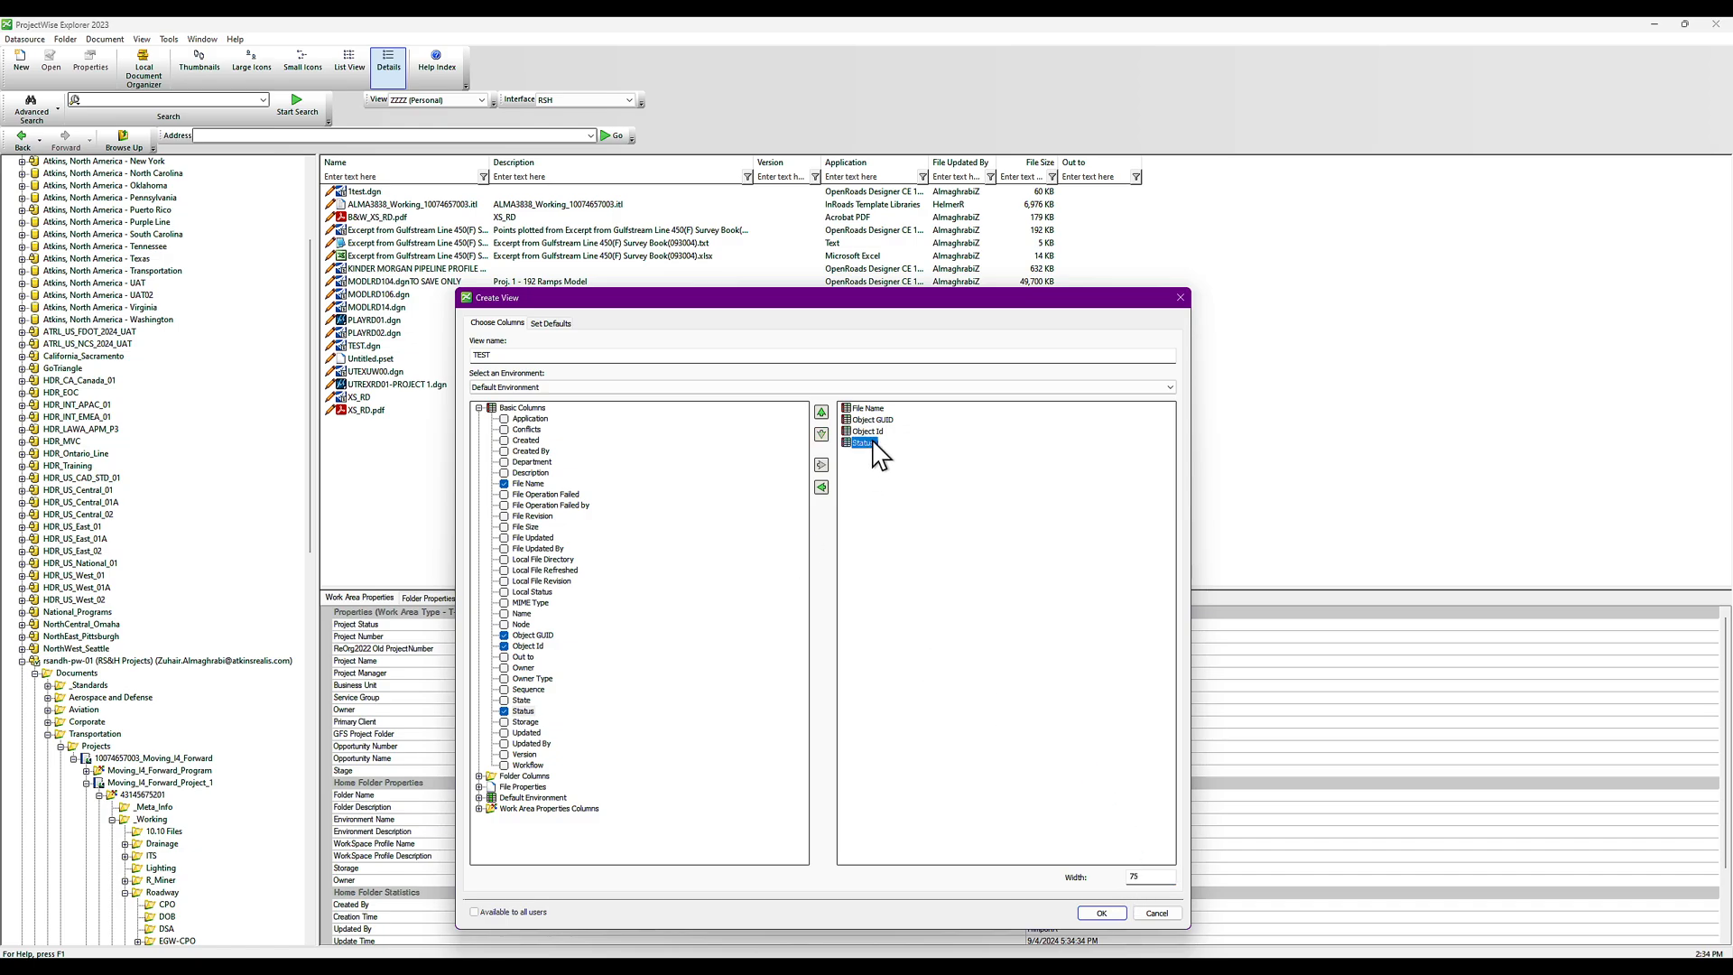
double_click(1164, 880)
left_click(1102, 912)
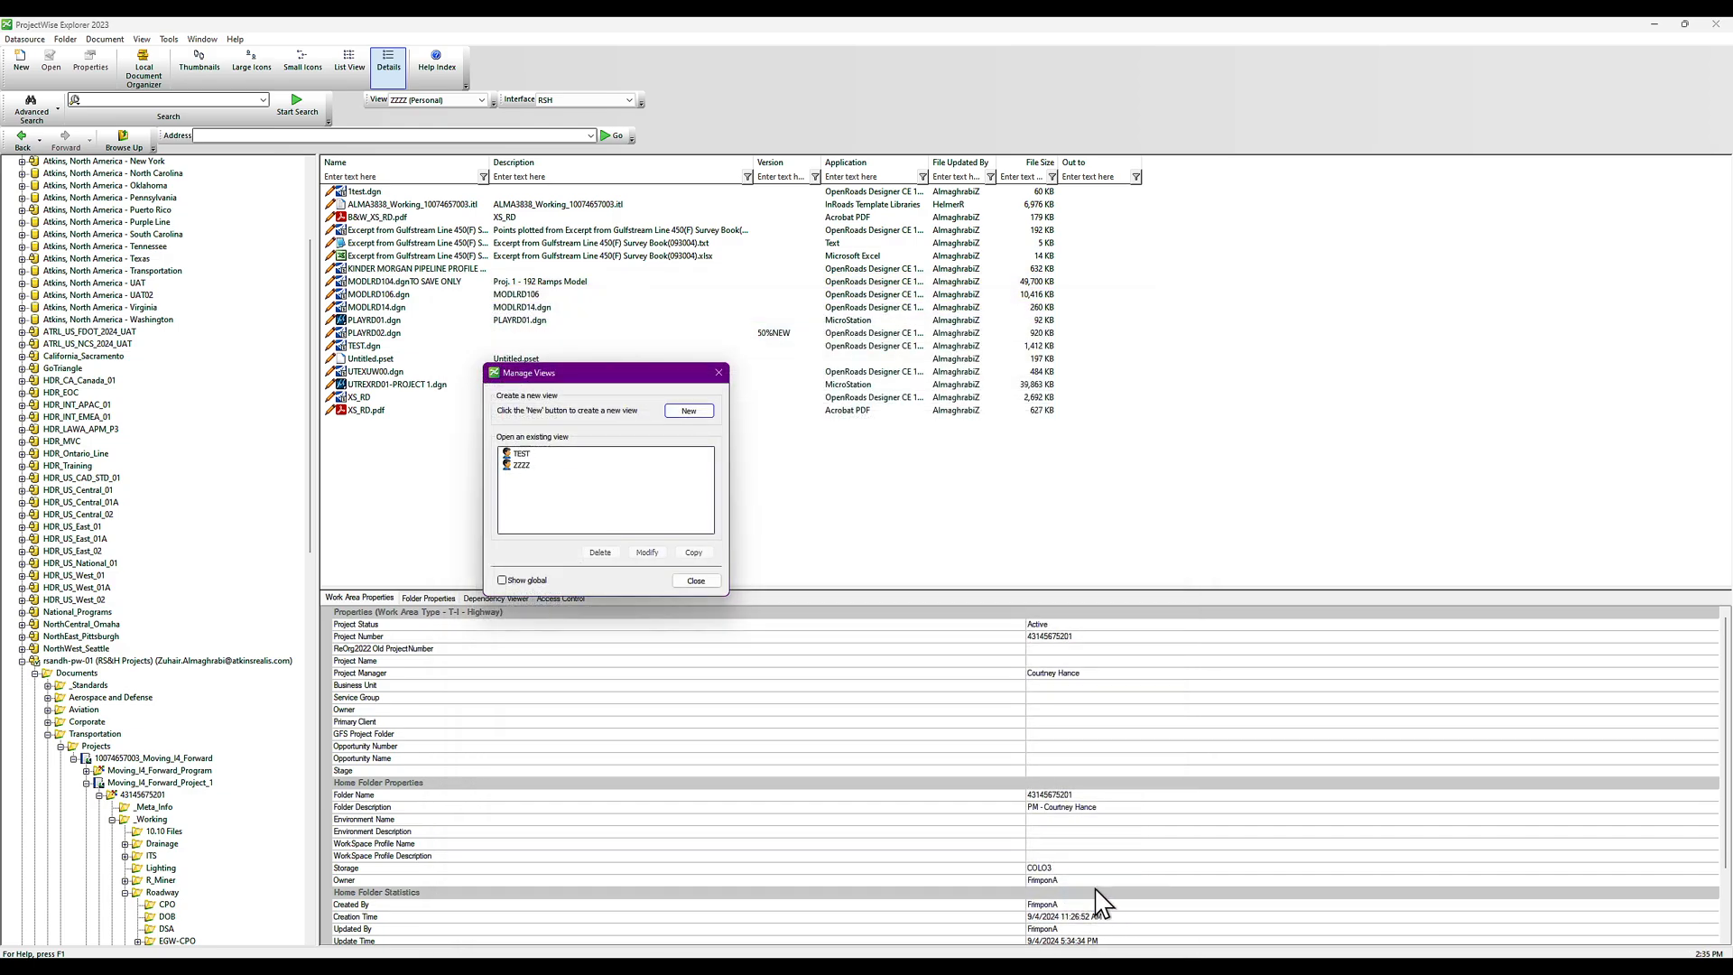
Close the view management and switch the document list to the TEST (Personal) view
left_click(522, 454)
left_click(695, 582)
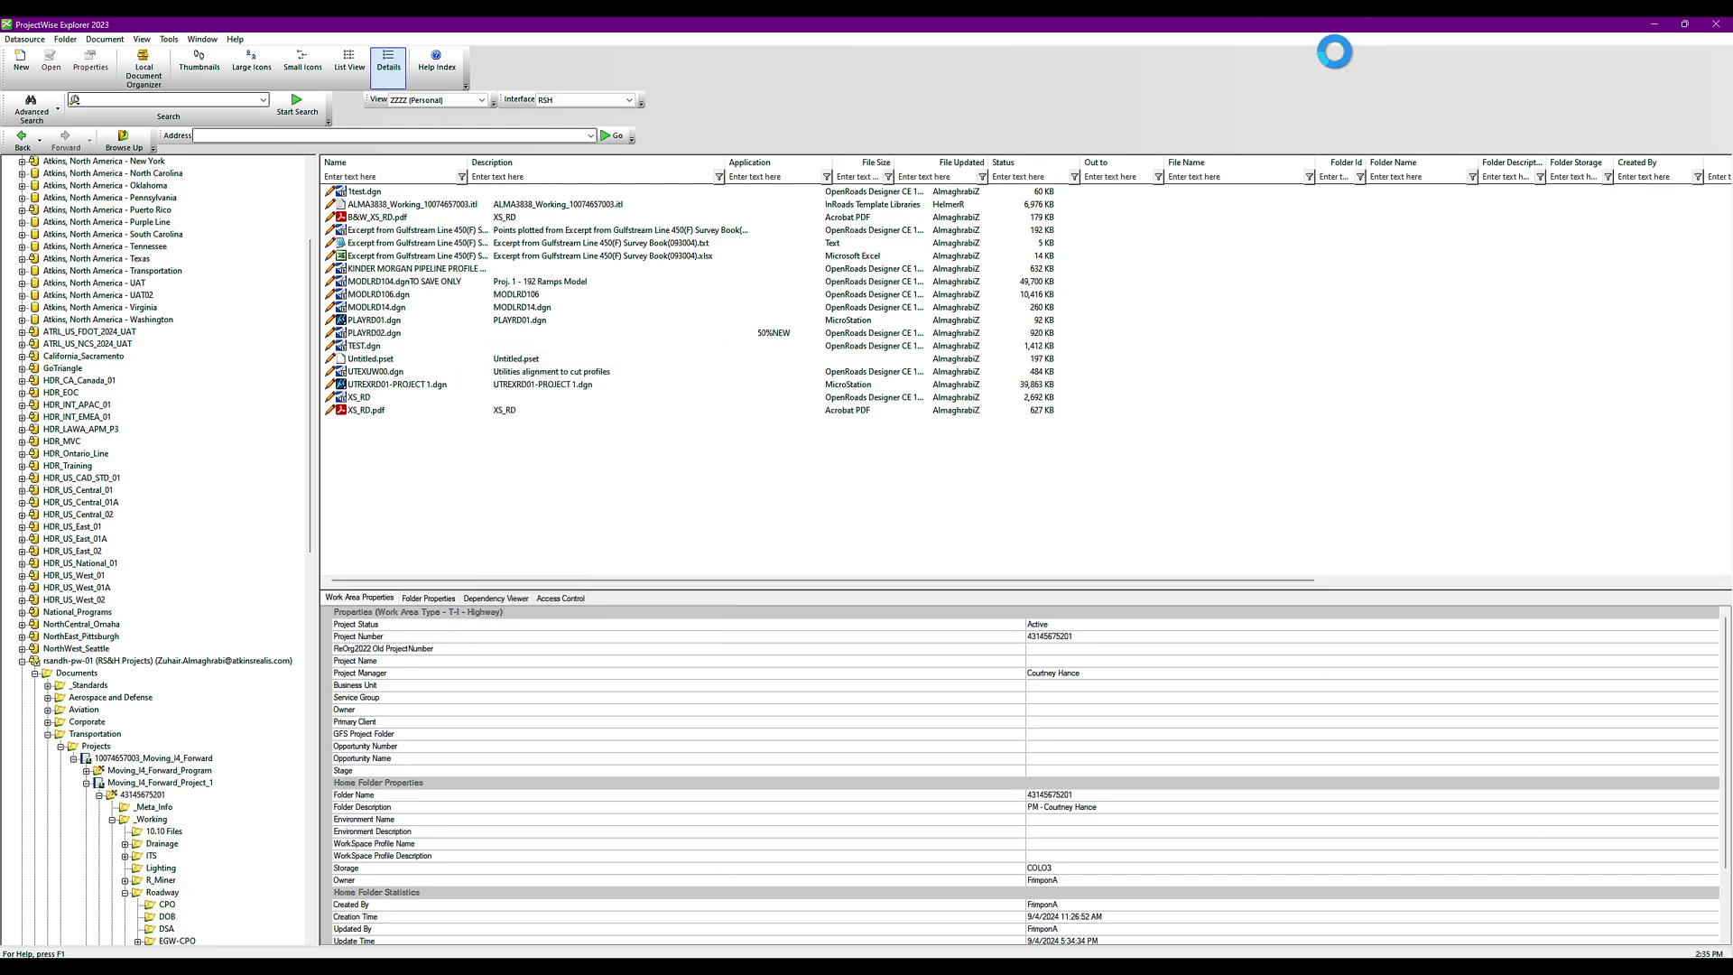
left_click(428, 97)
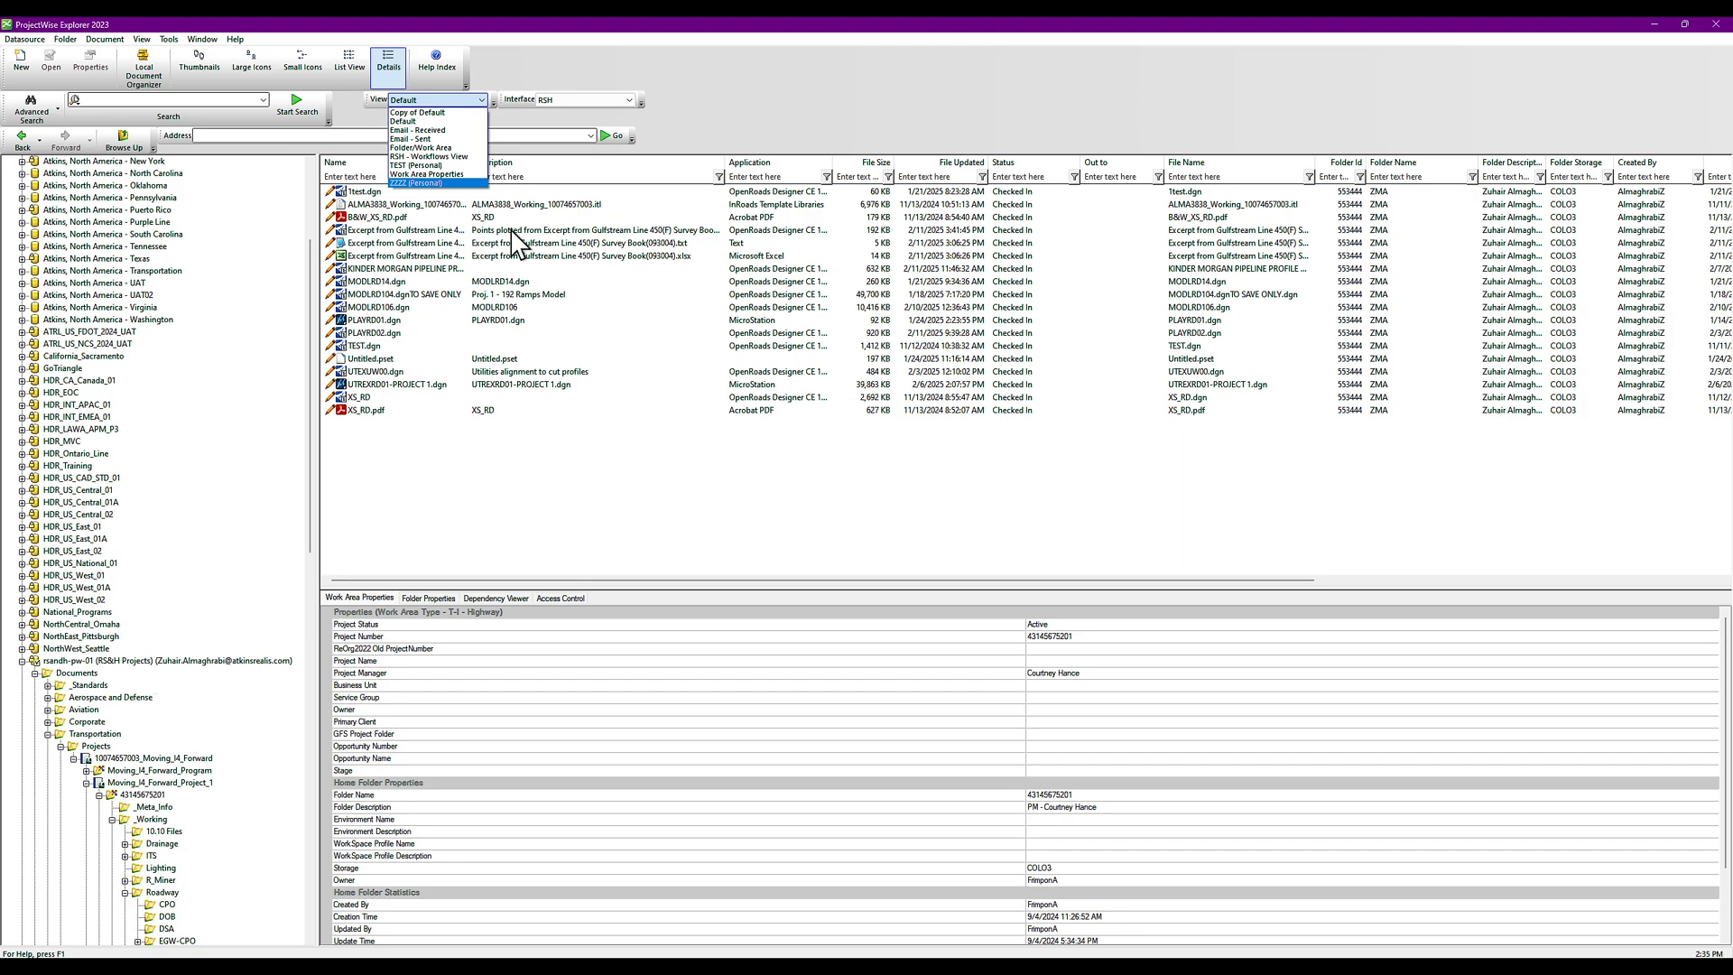
left_click(444, 165)
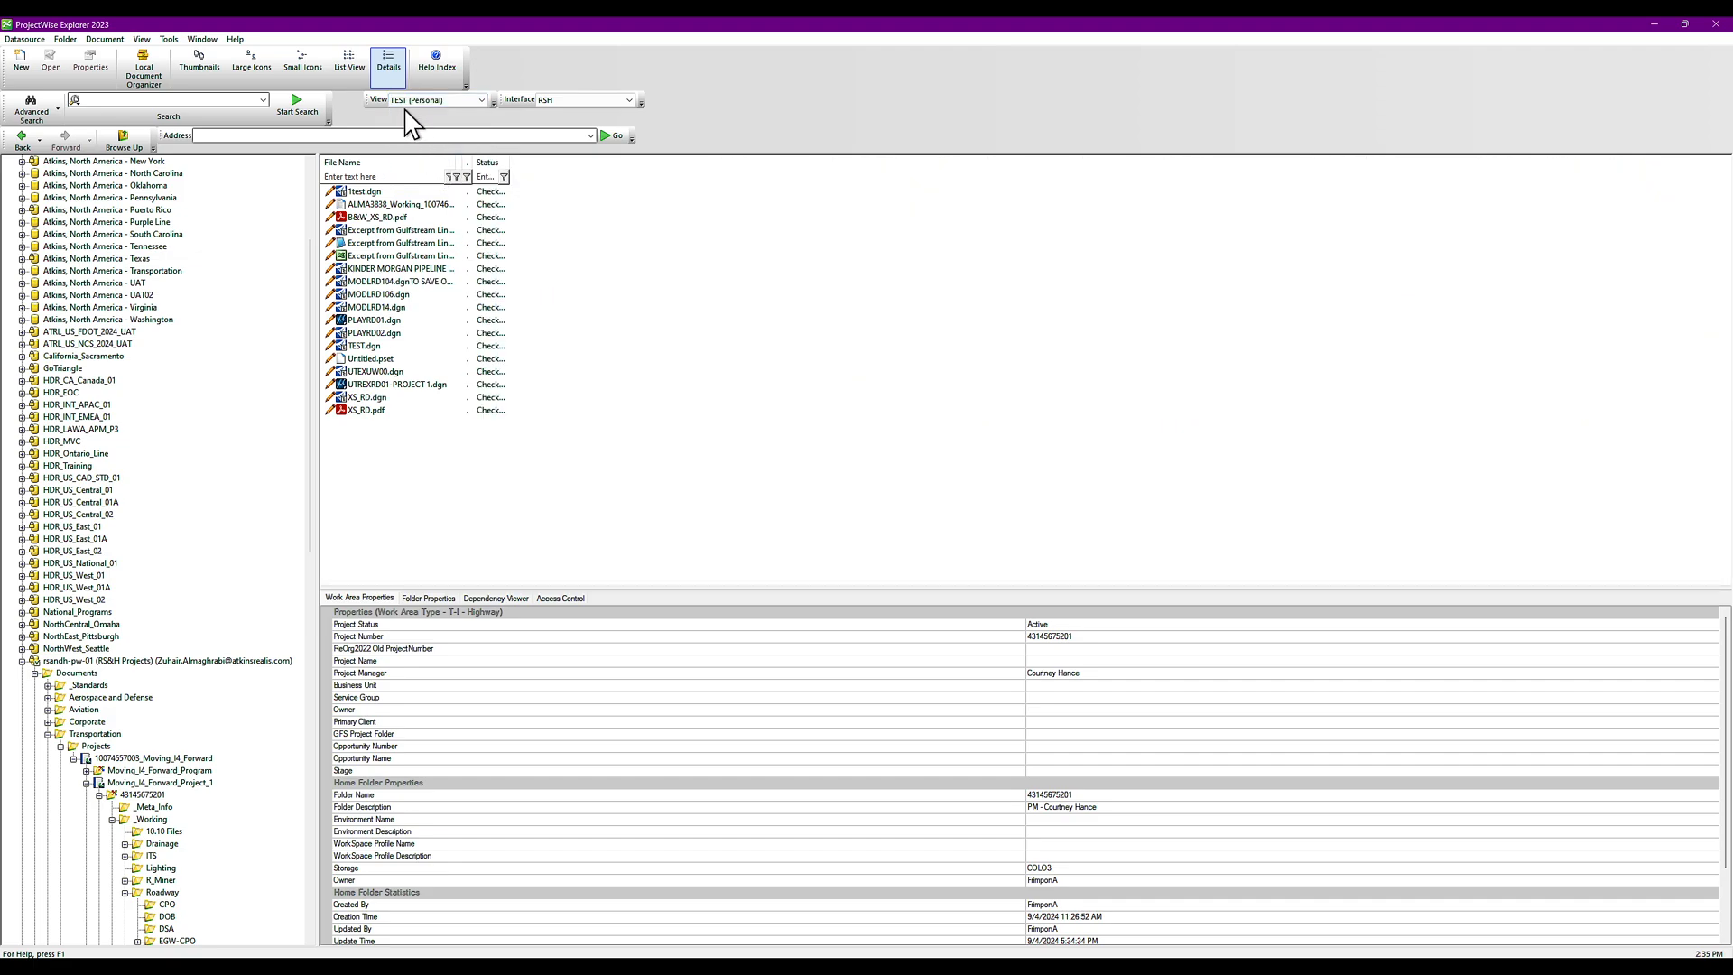
Widen the Object Id and Object GUID columns in the document list and return to the ZZZZ (Personal) view
double_click(473, 163)
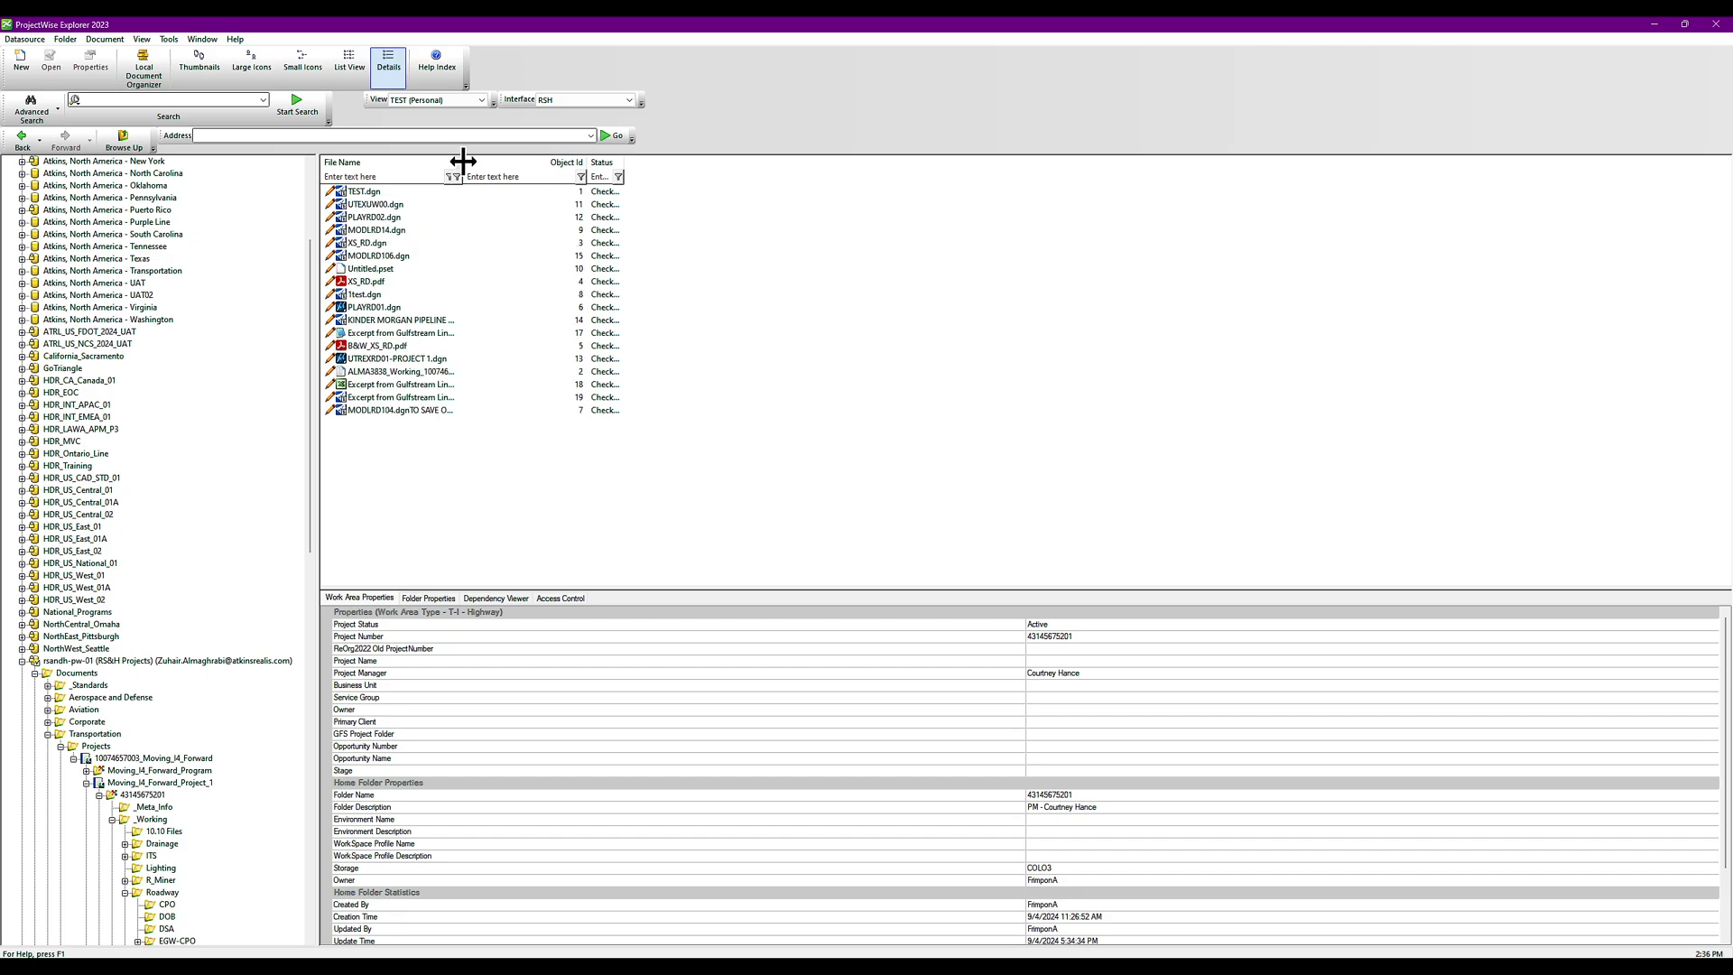
left_click_drag(464, 162, 546, 162)
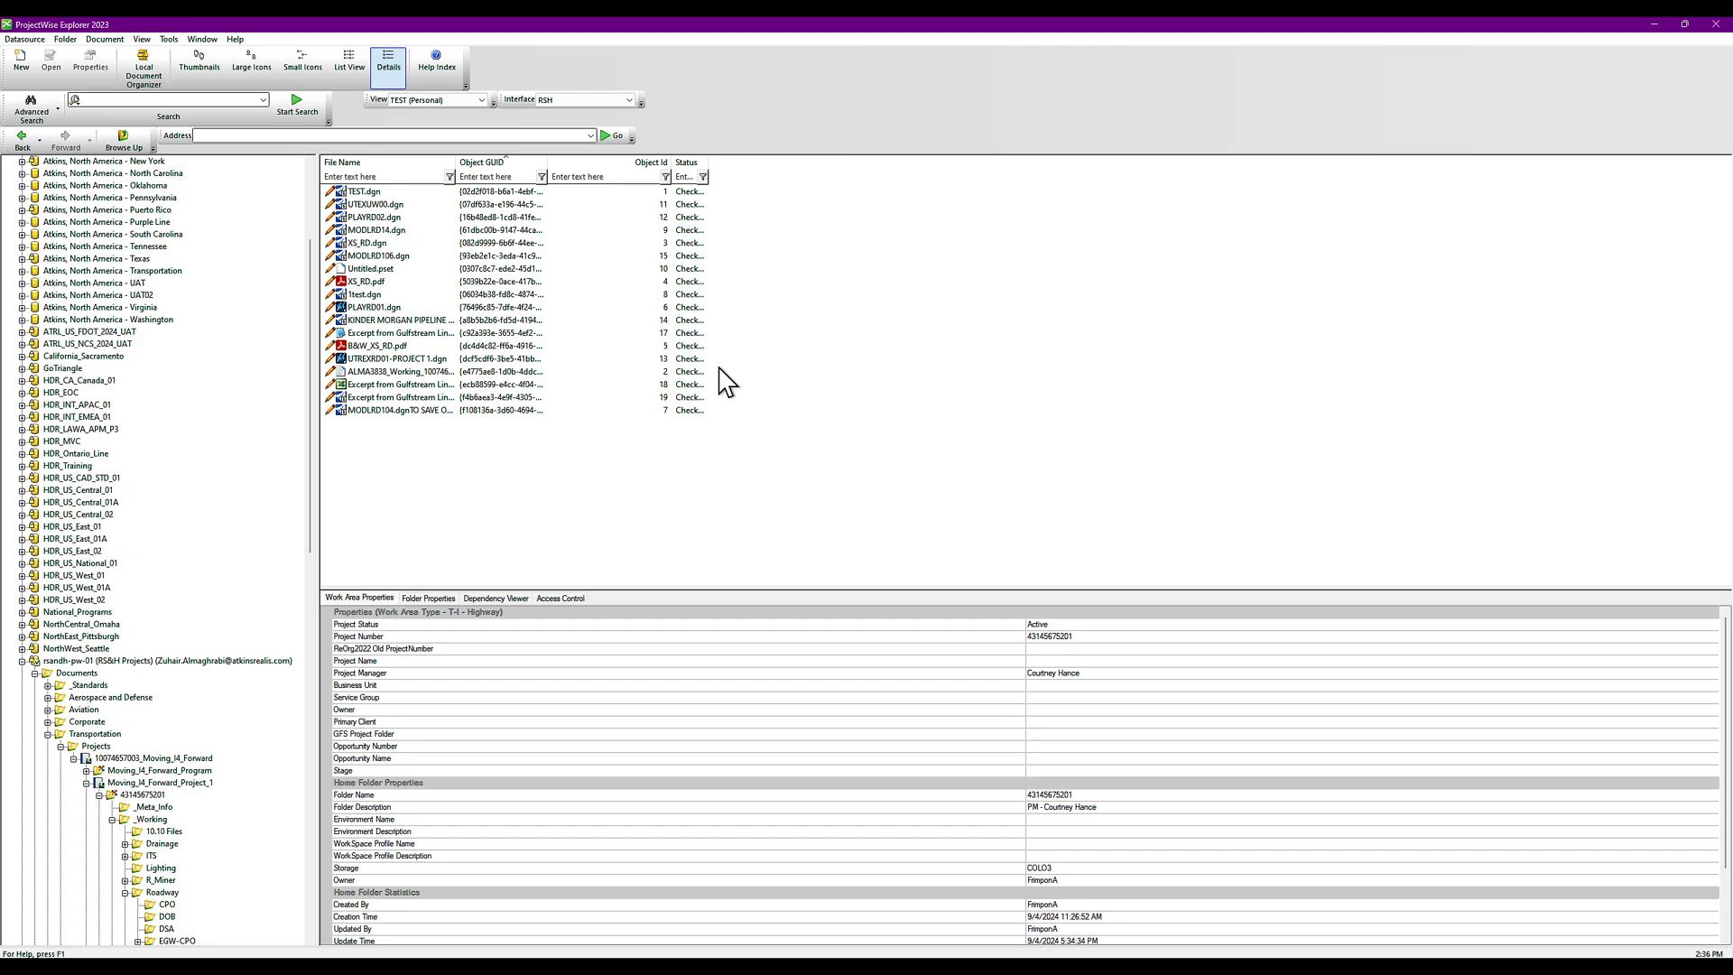
left_click(481, 100)
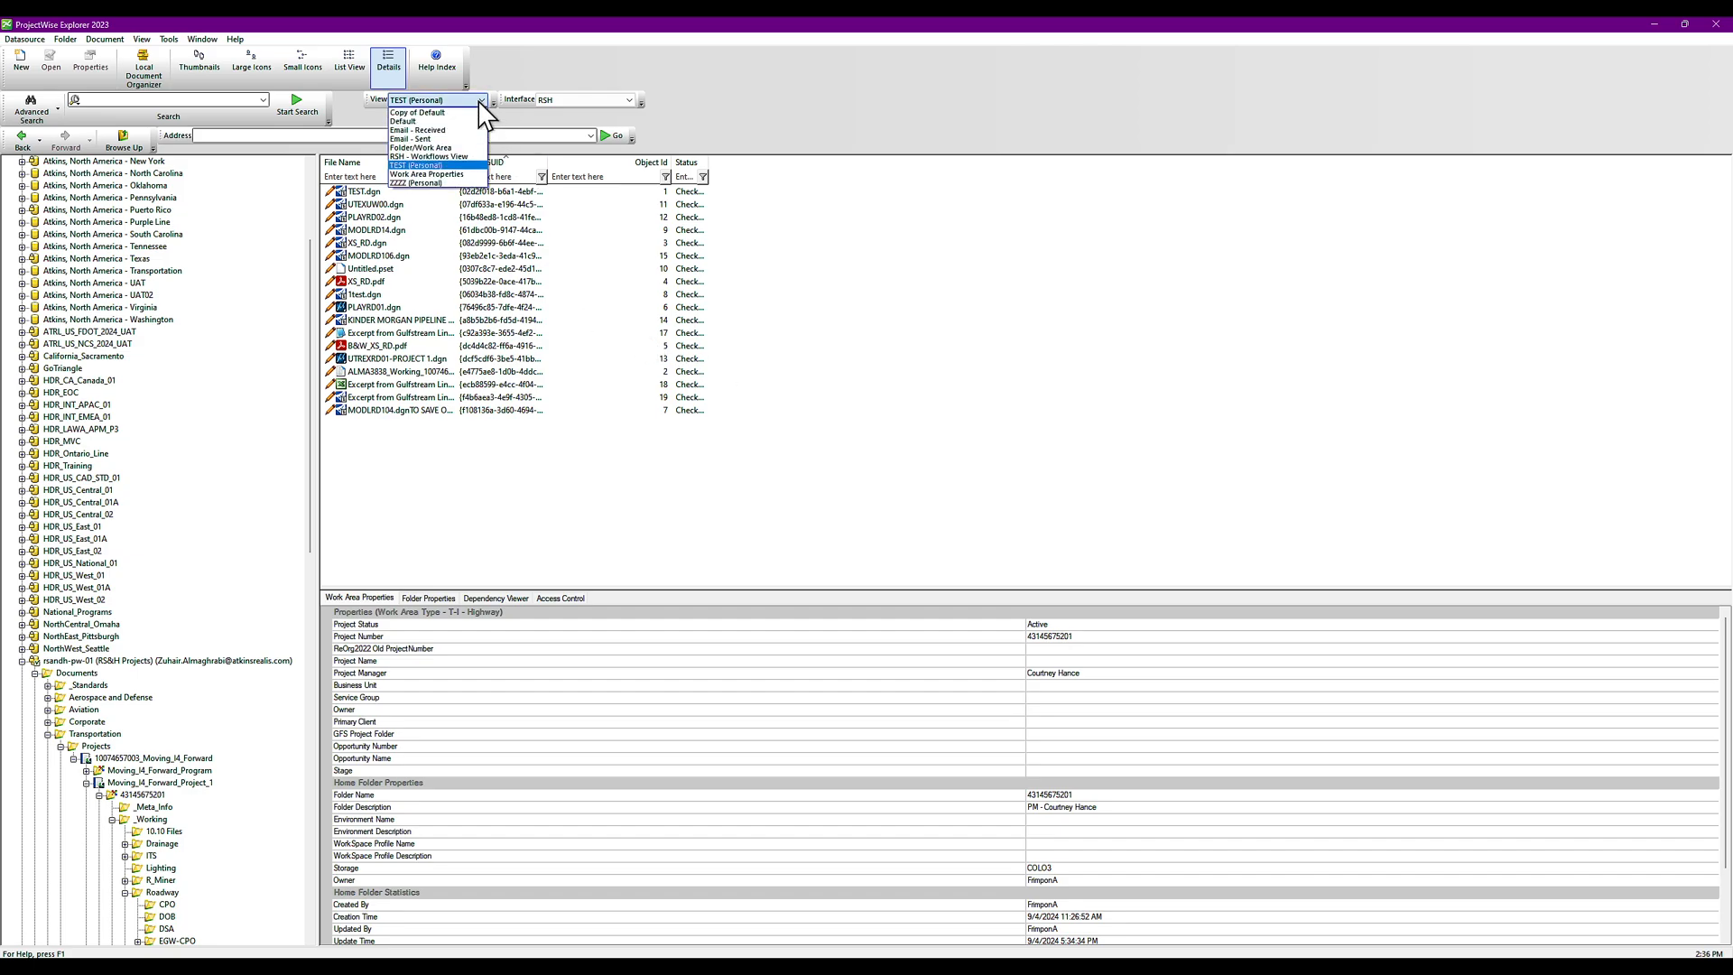
left_click(437, 185)
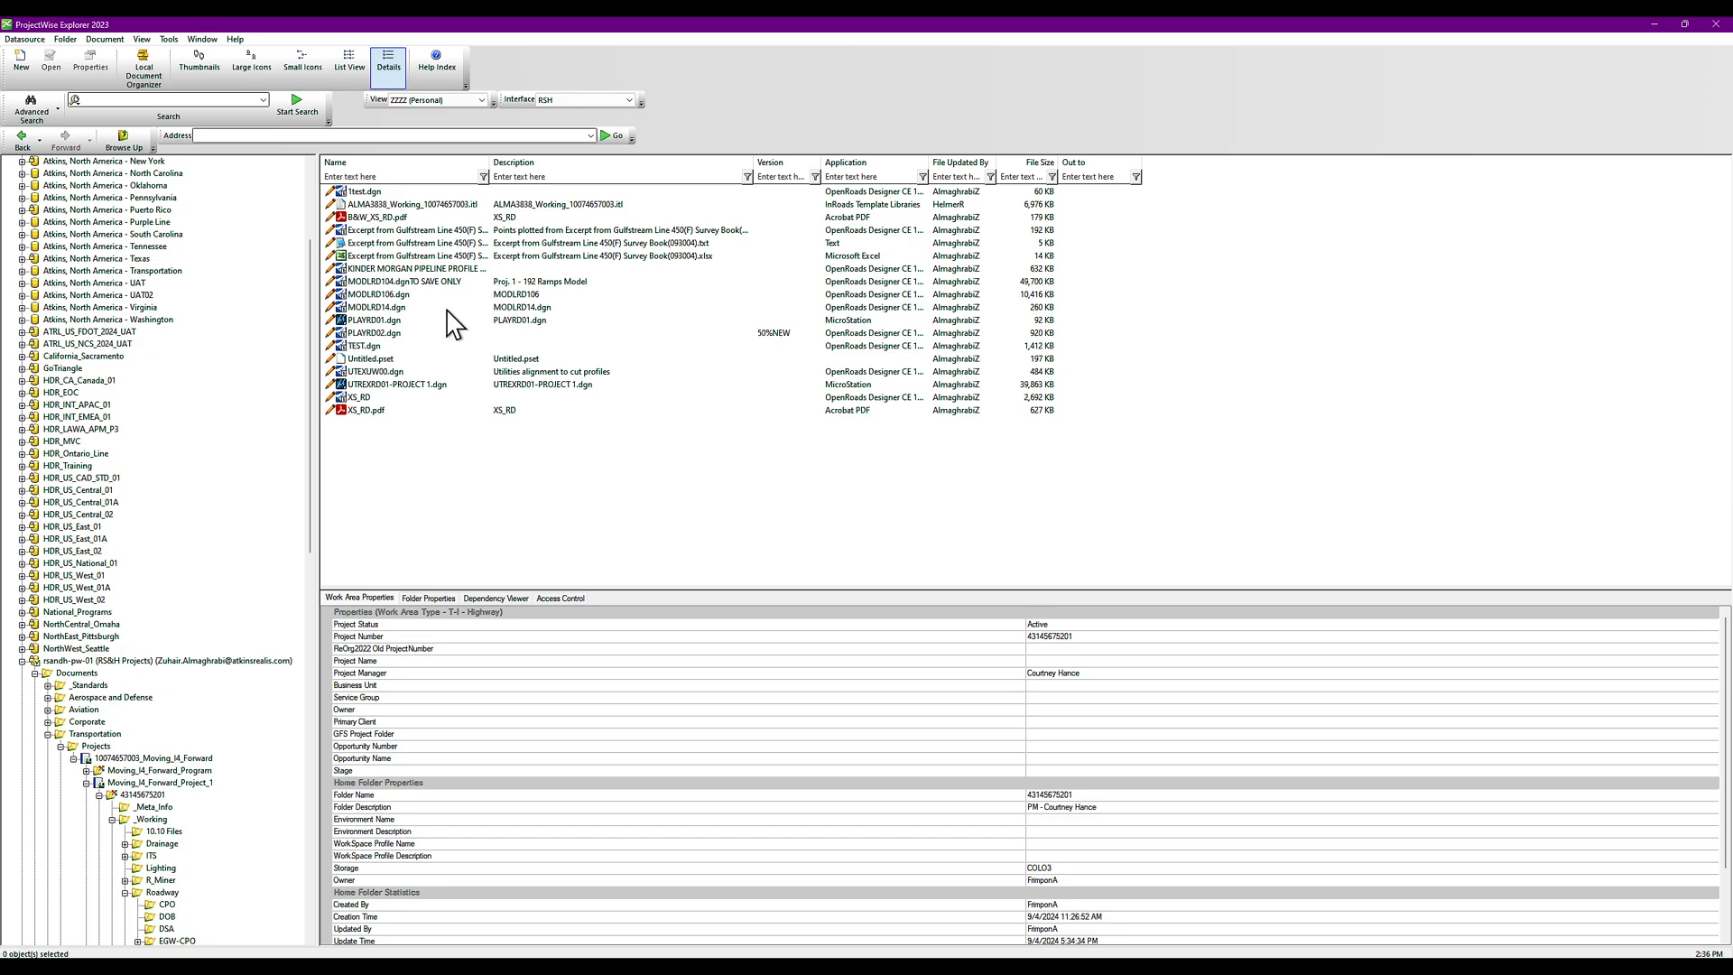
Show all versions of PLAYRD02.dgn in the document list
left_click(378, 319)
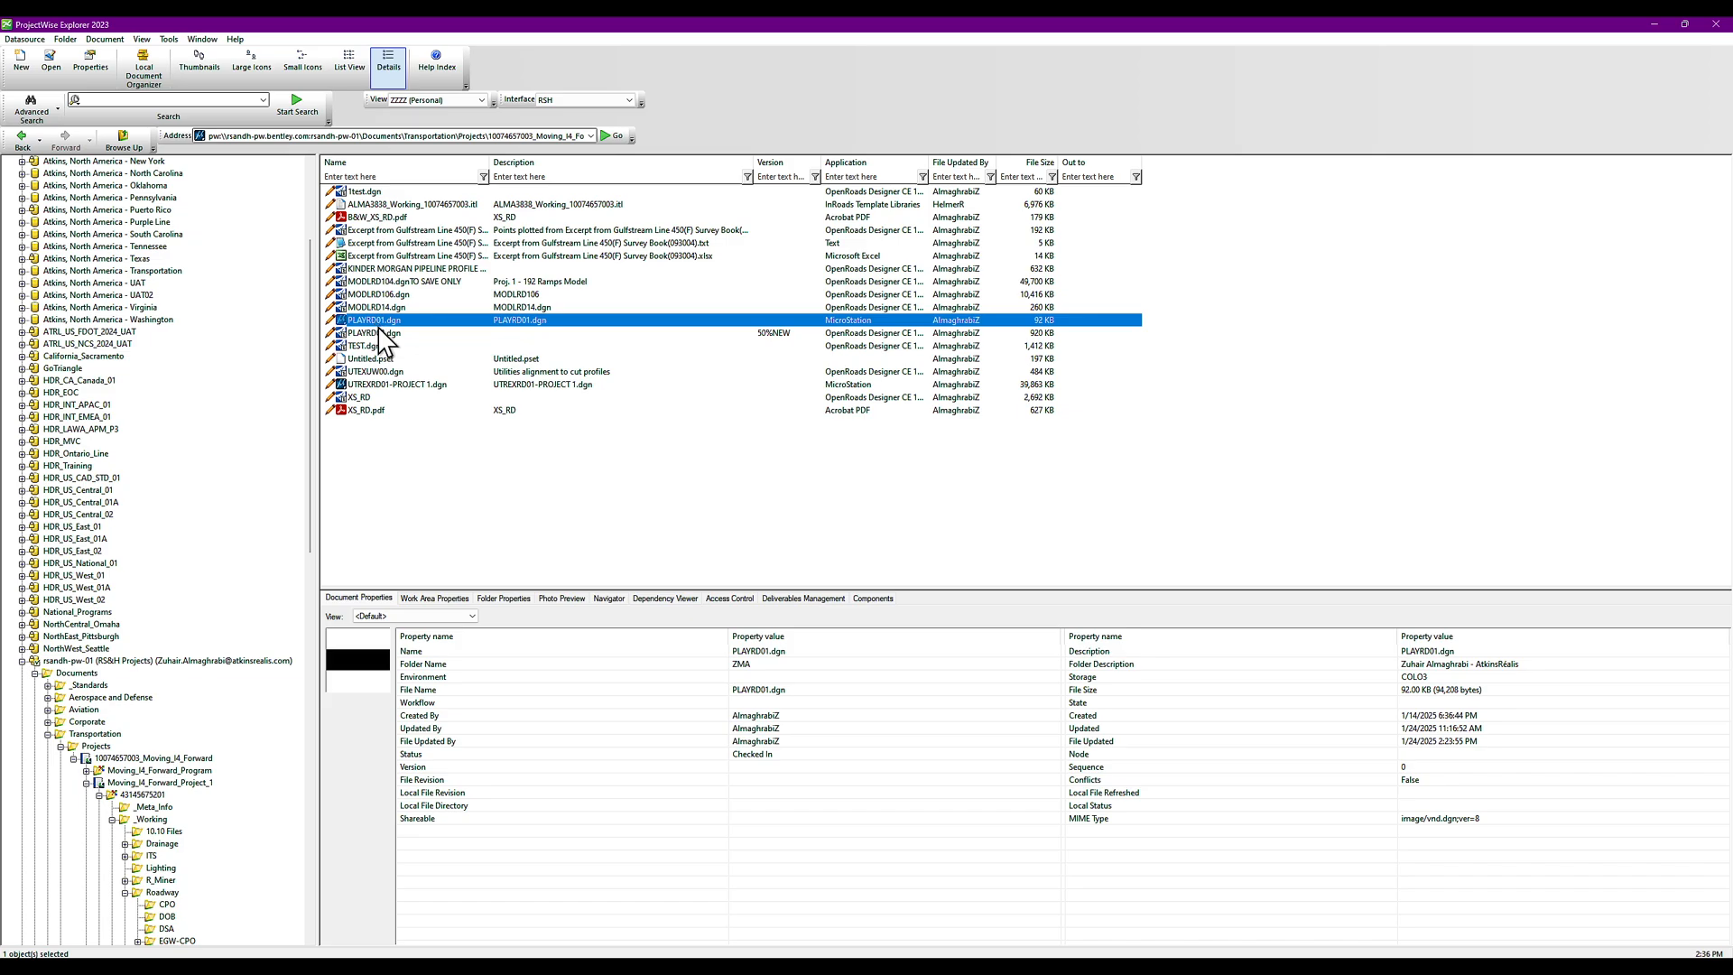
left_click(379, 333)
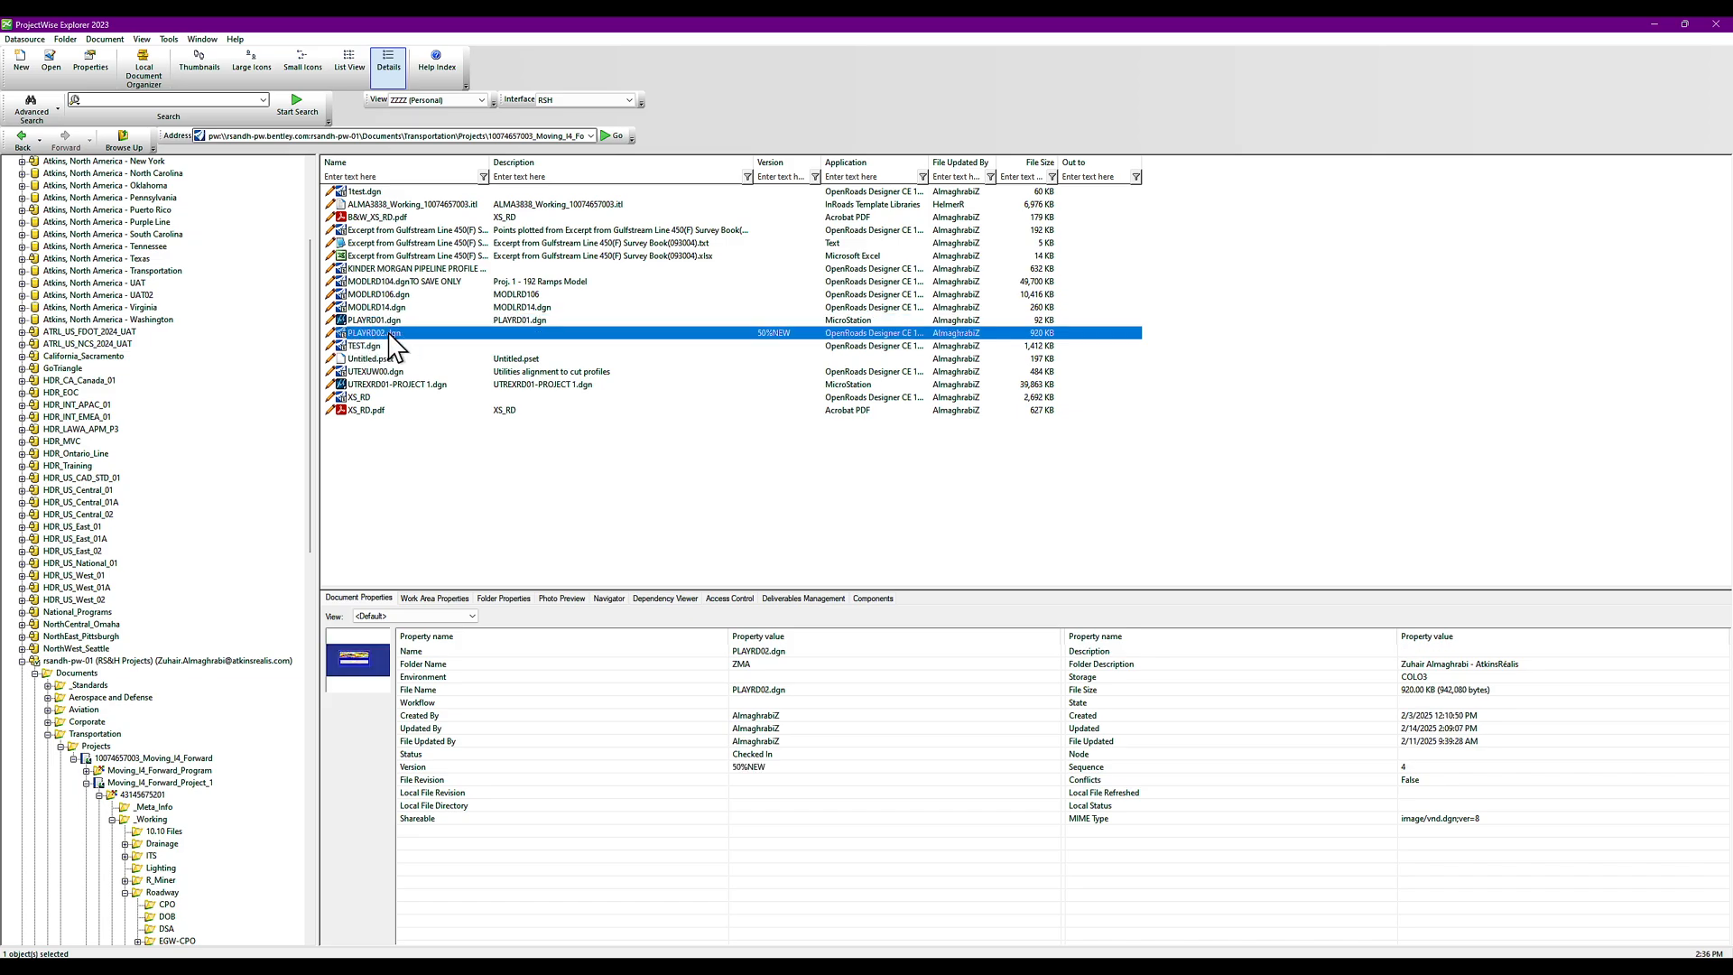
right_click(390, 334)
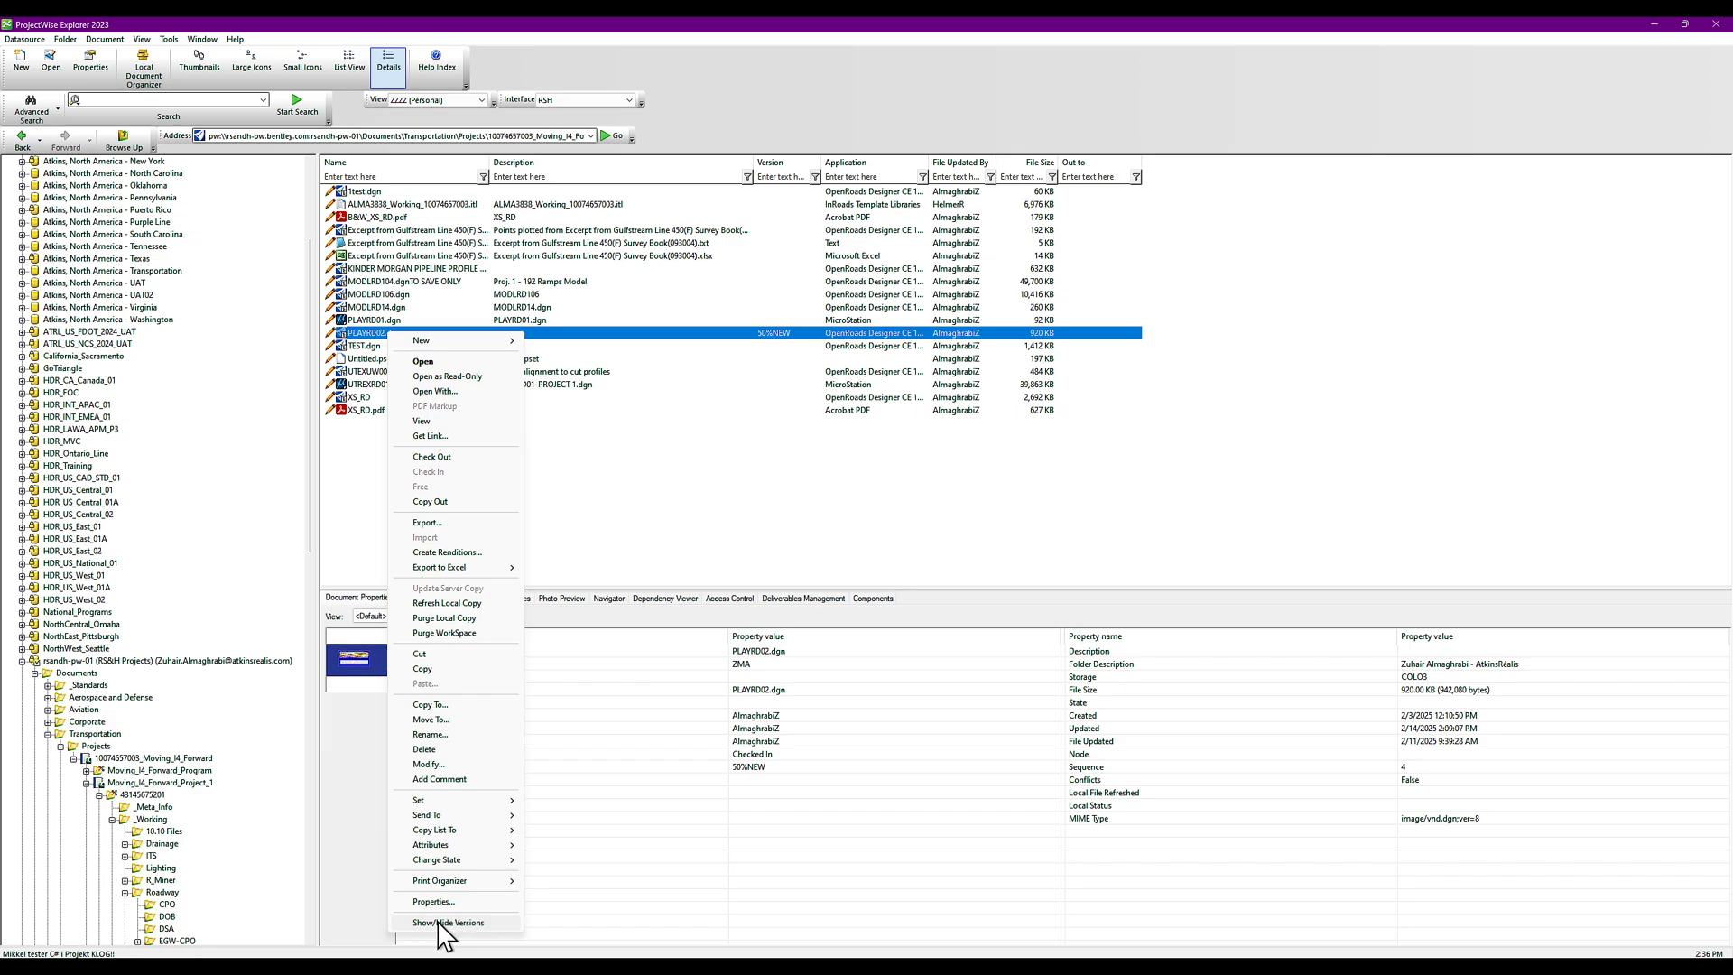
left_click(440, 923)
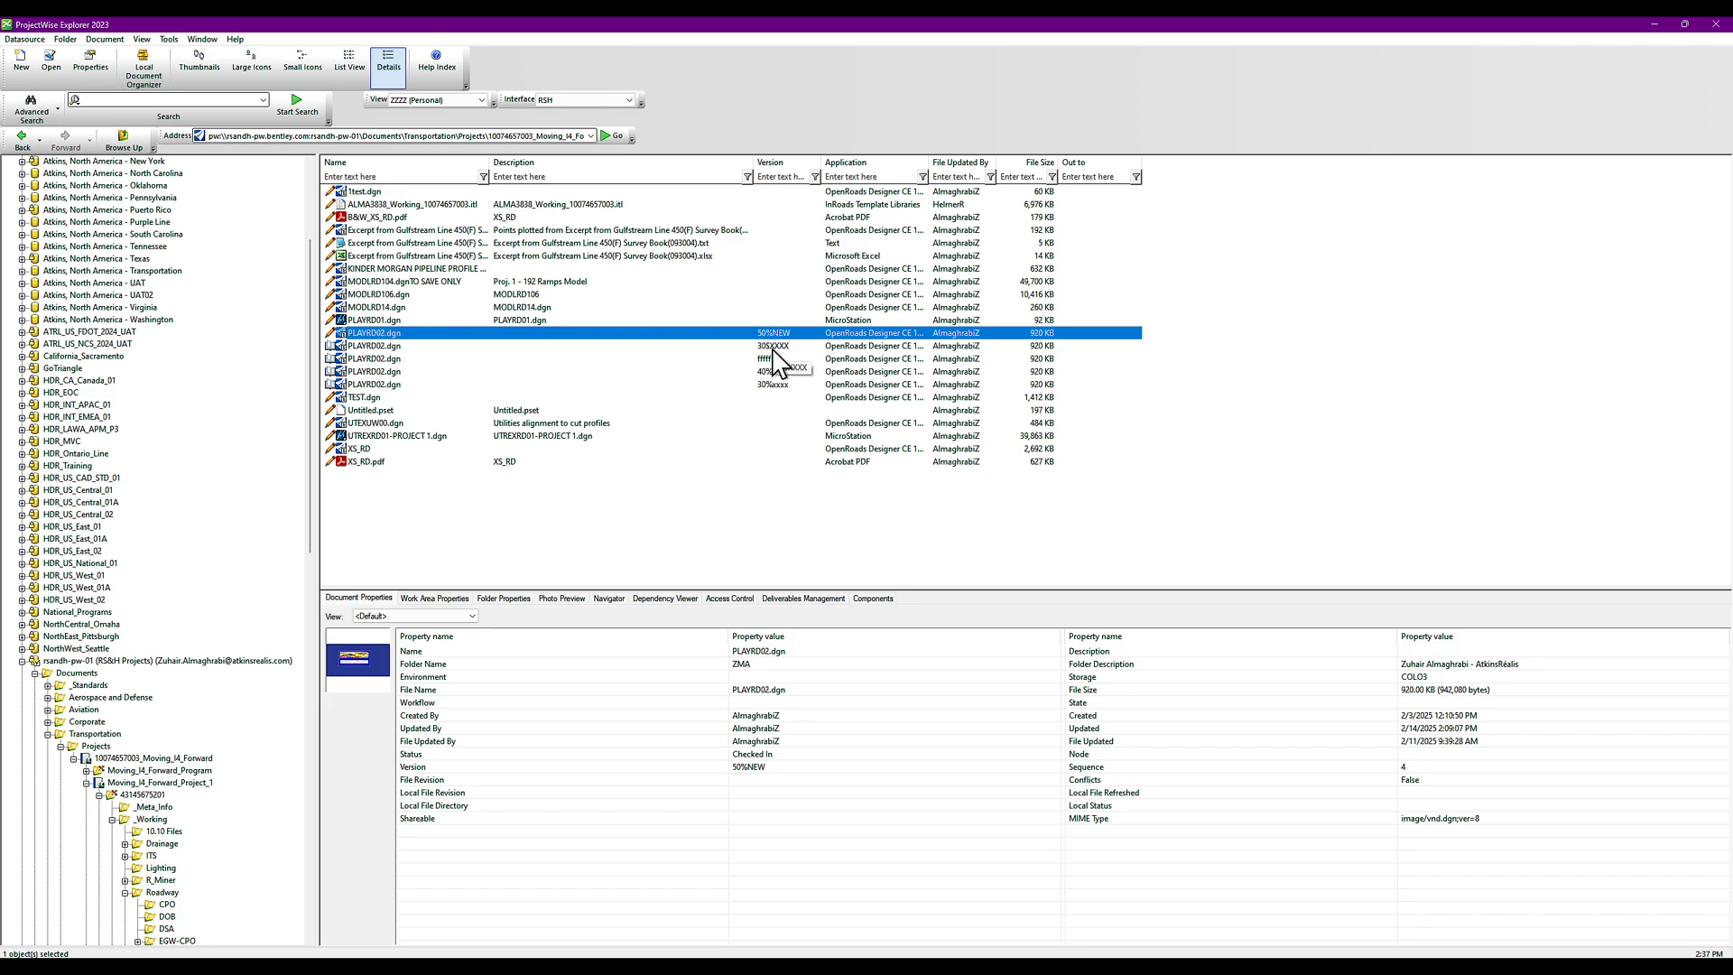
Start a new version of the current PLAYRD02.dgn, relabel the existing version 100%XXXX and name the new version AFTER 100%
right_click(377, 336)
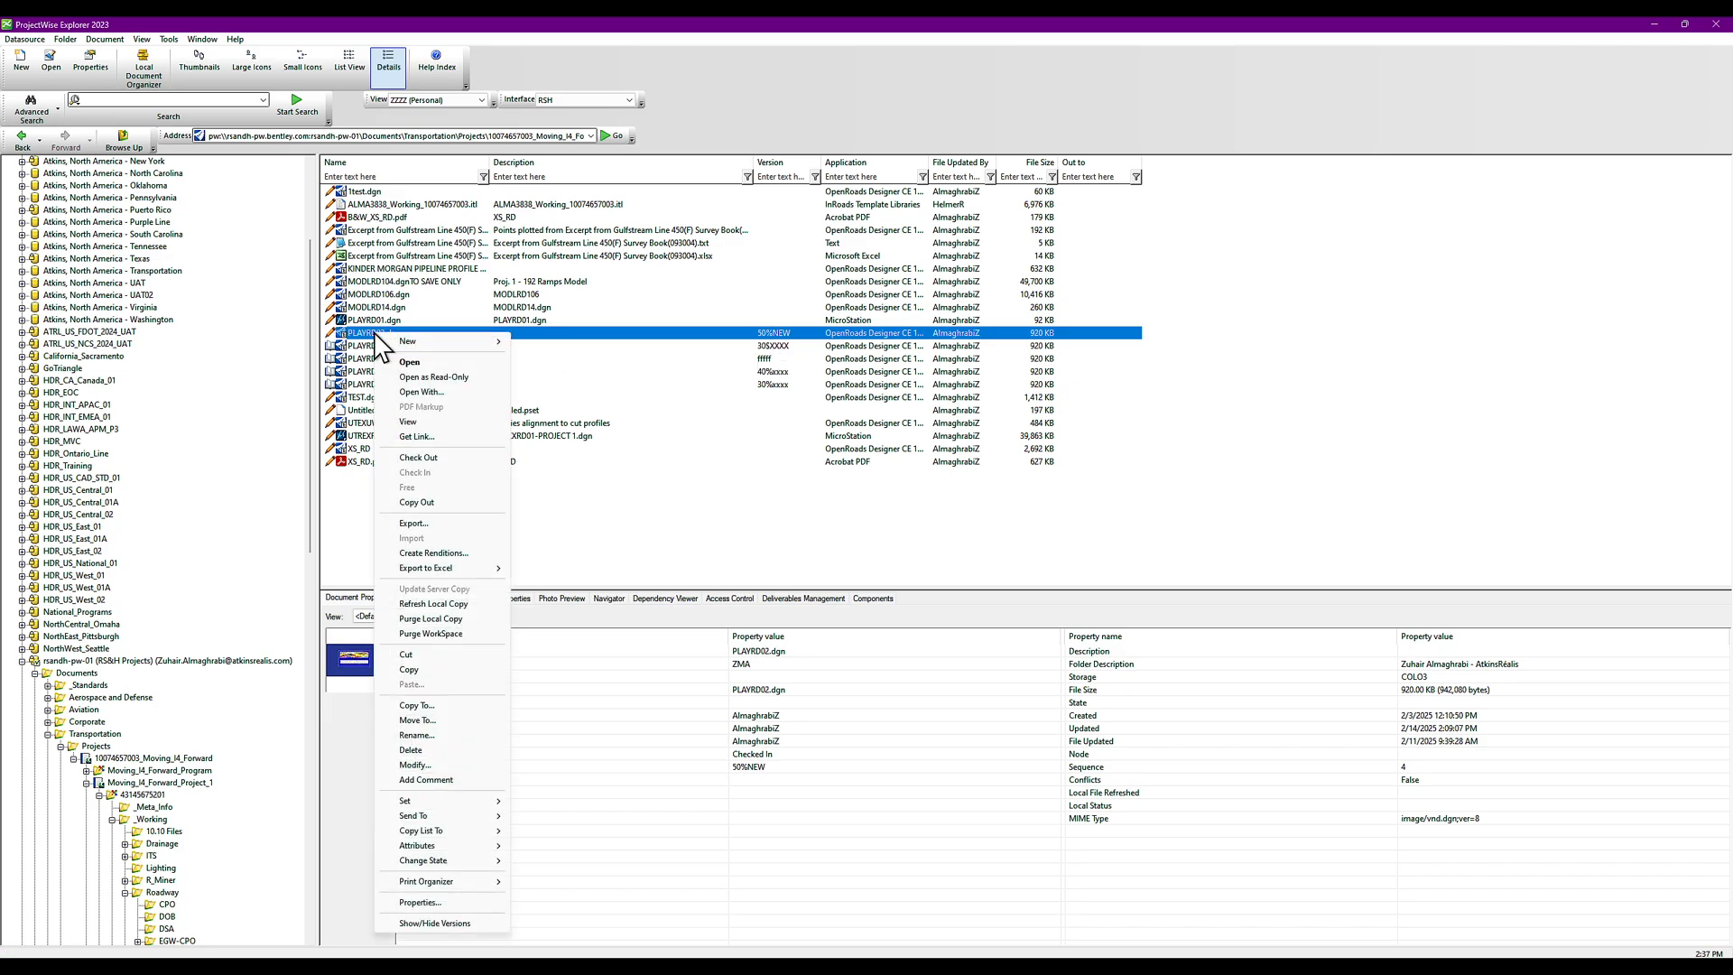
mouse_move(444, 346)
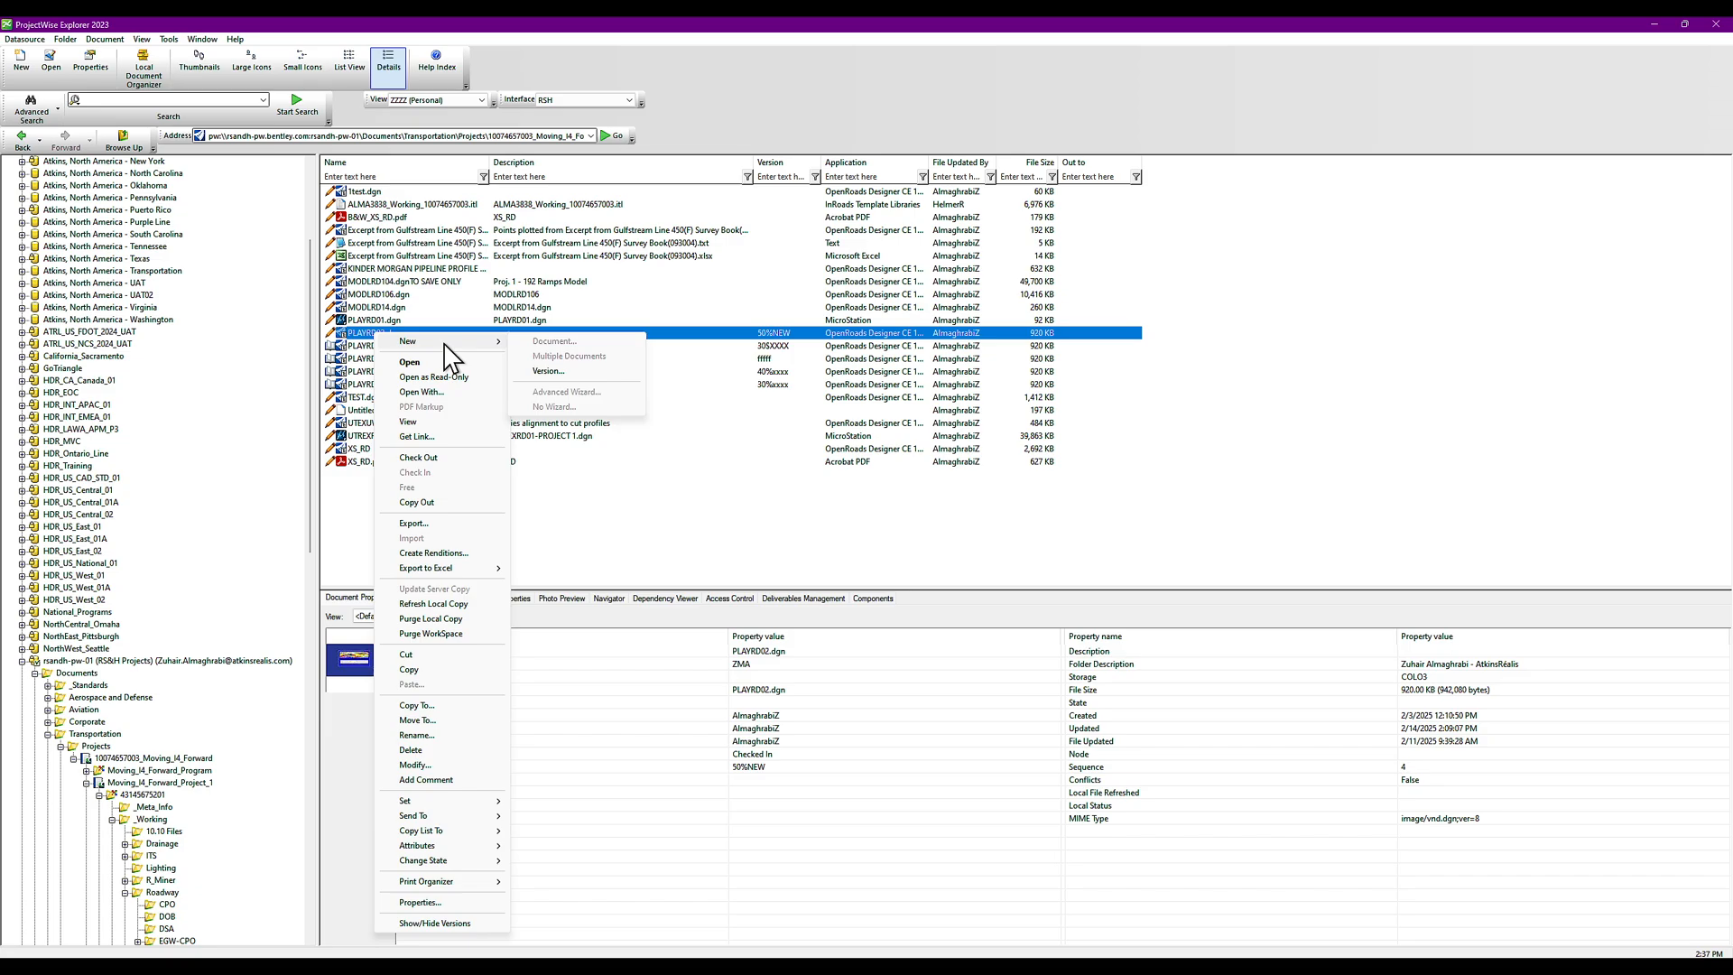
left_click(577, 370)
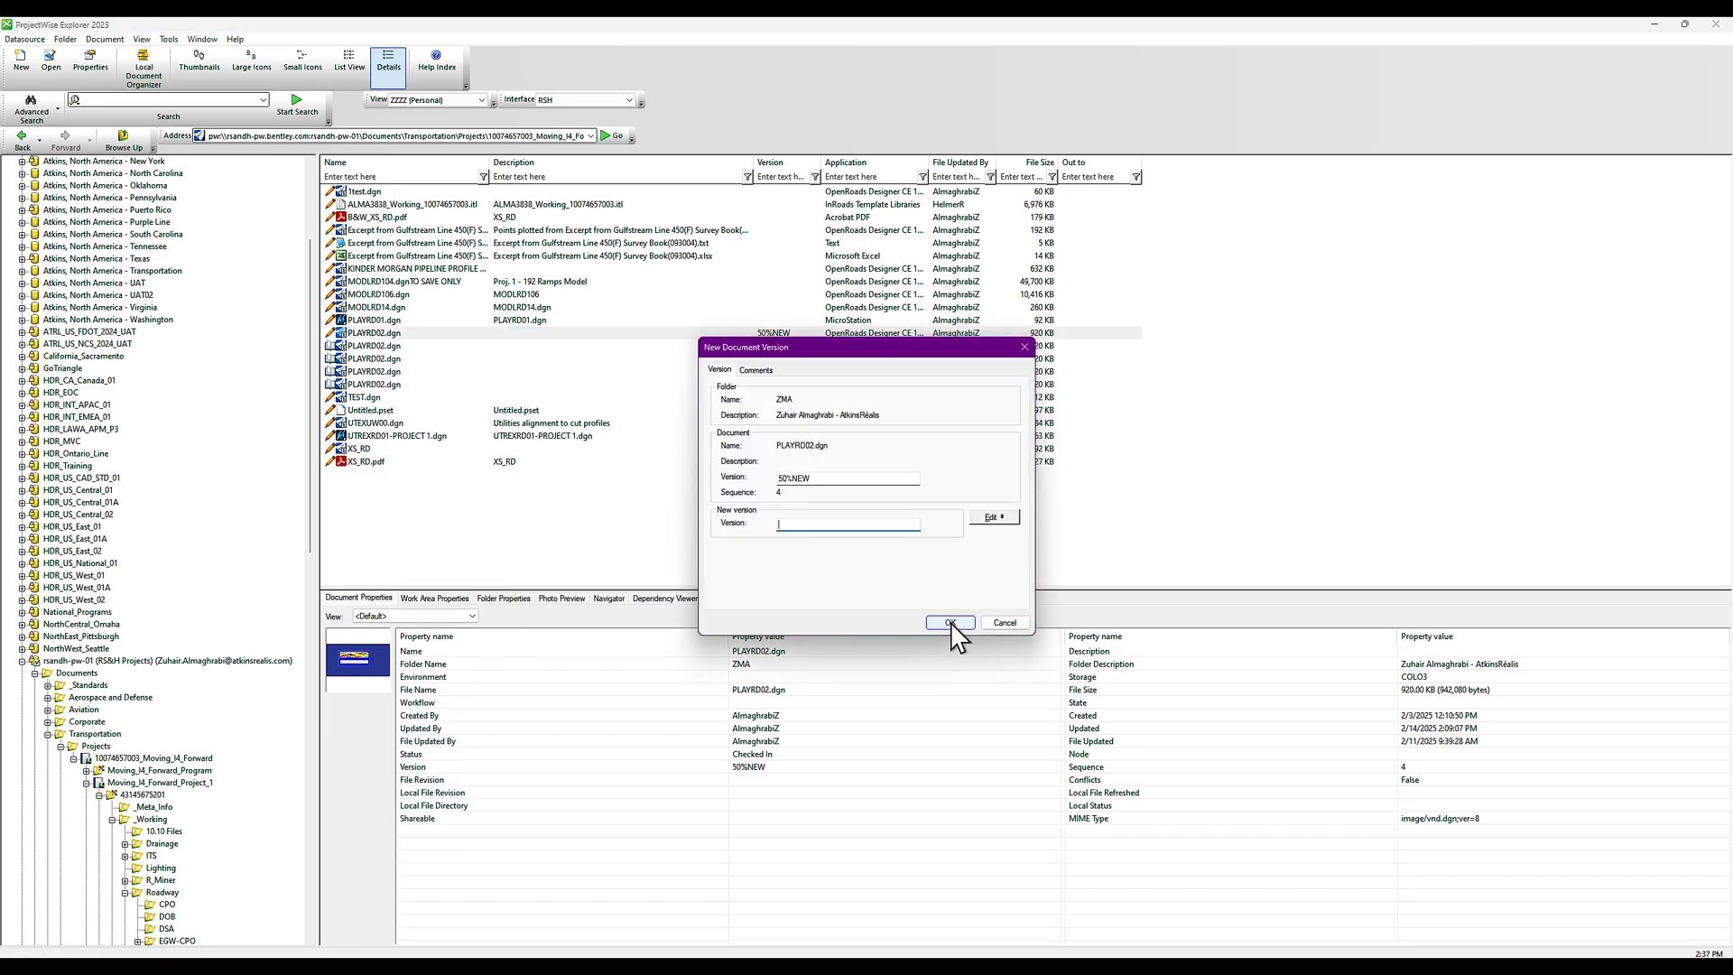
left_click_drag(847, 349, 690, 464)
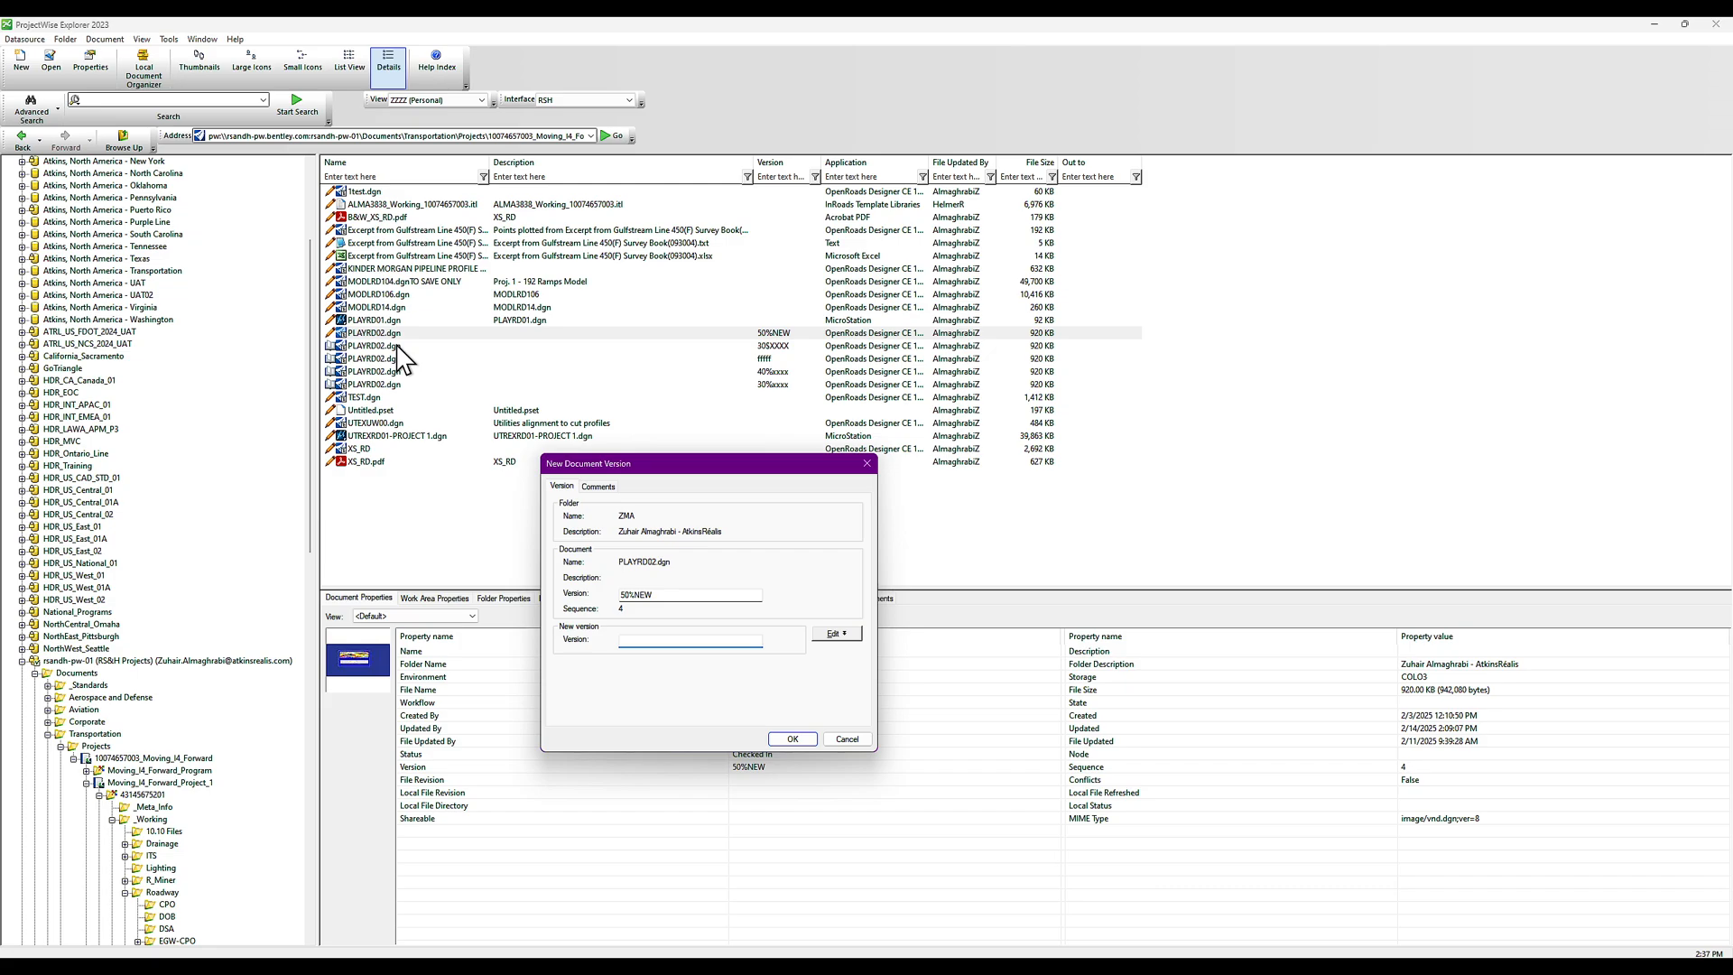
double_click(664, 596)
type("100%XXXX")
left_click(658, 639)
Reuse the earlier comment "This version used for the 45% submittal.", replace its ending with AFTER 100, and create the new version
left_click(599, 488)
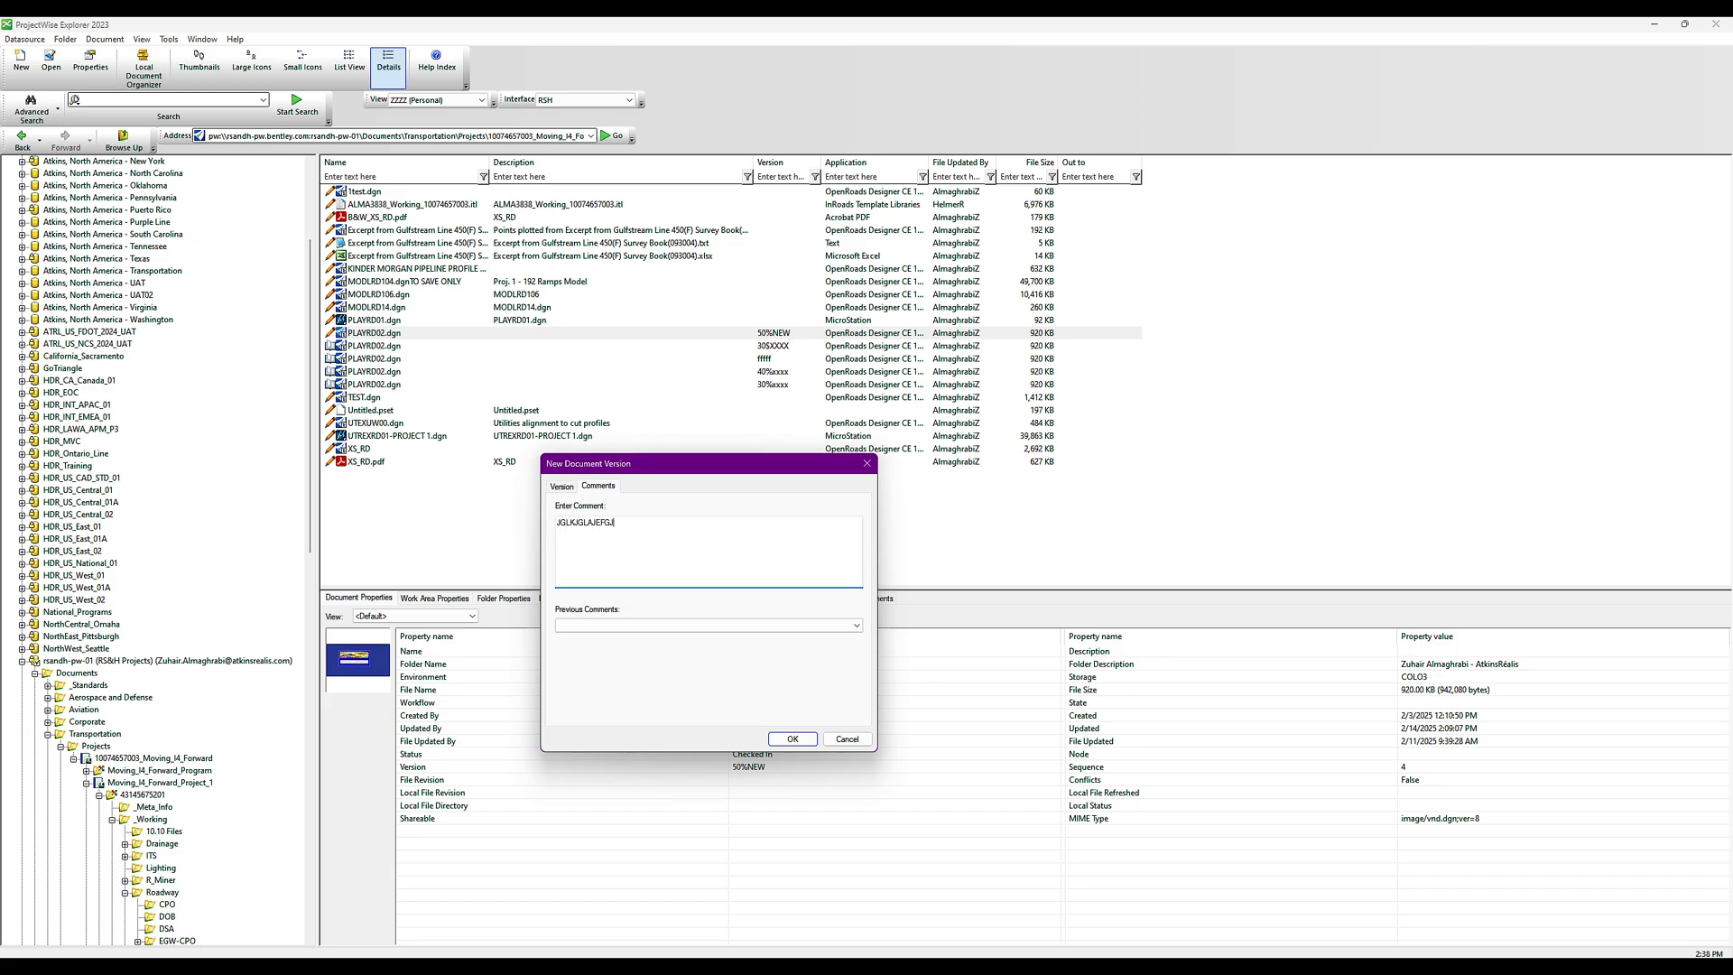
left_click_drag(632, 523, 540, 527)
left_click(632, 626)
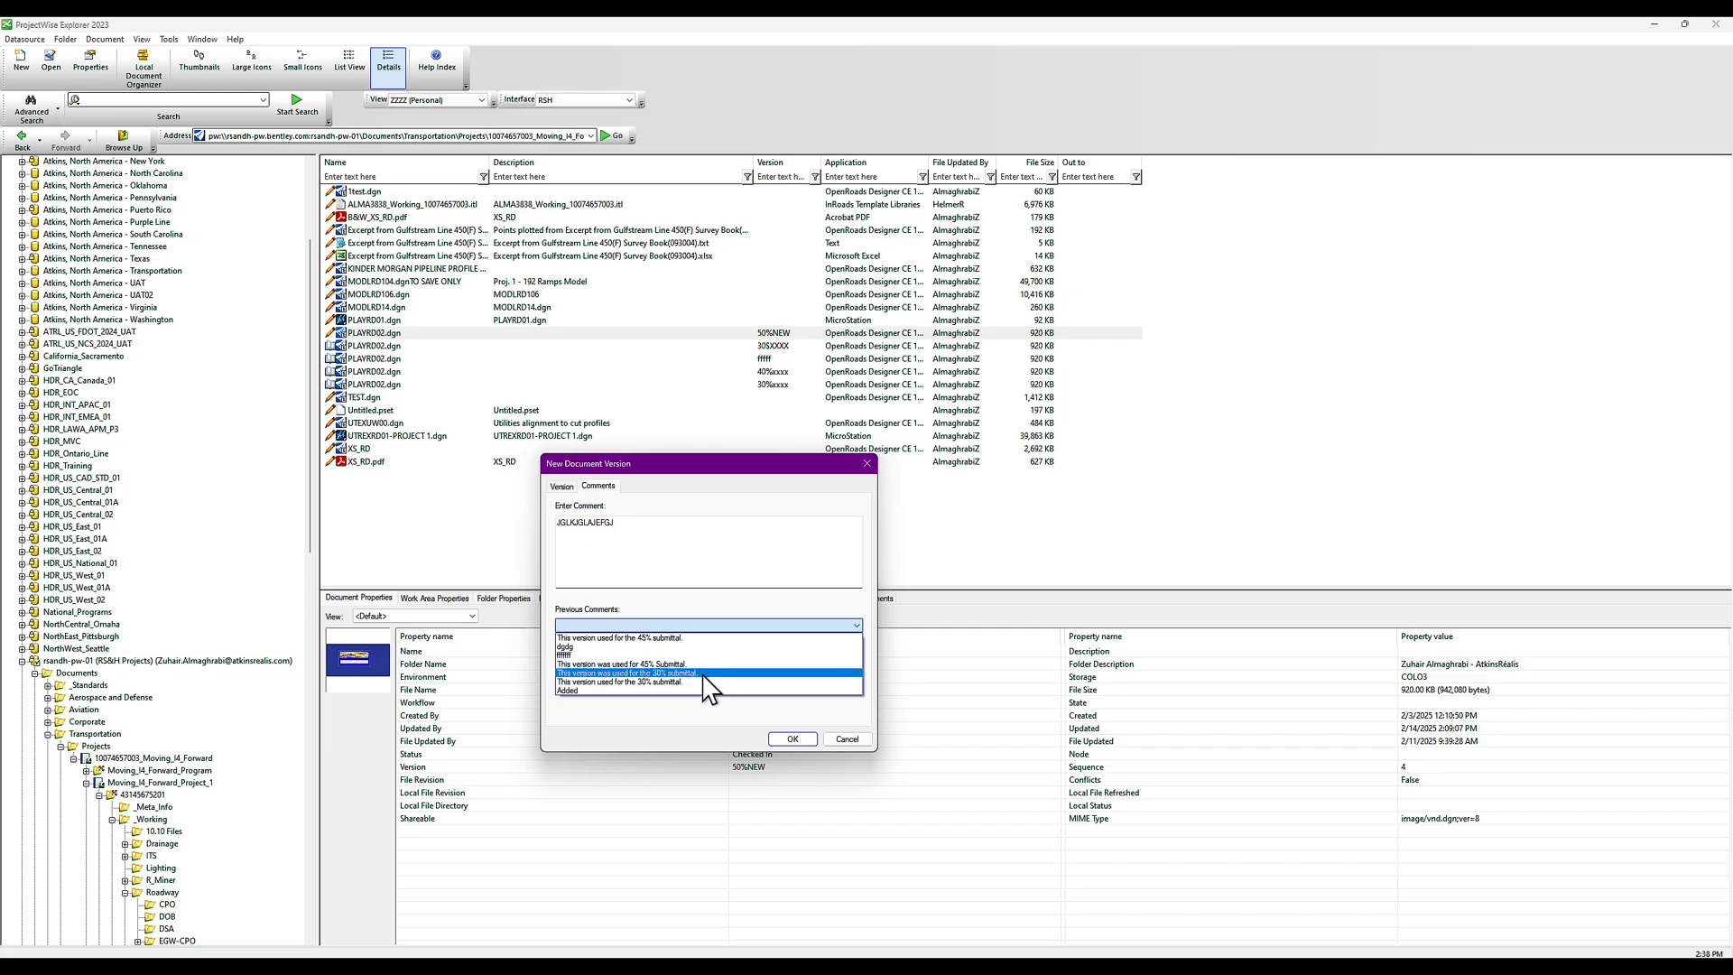
left_click(657, 639)
left_click_drag(640, 524, 691, 524)
type("AFTER 100")
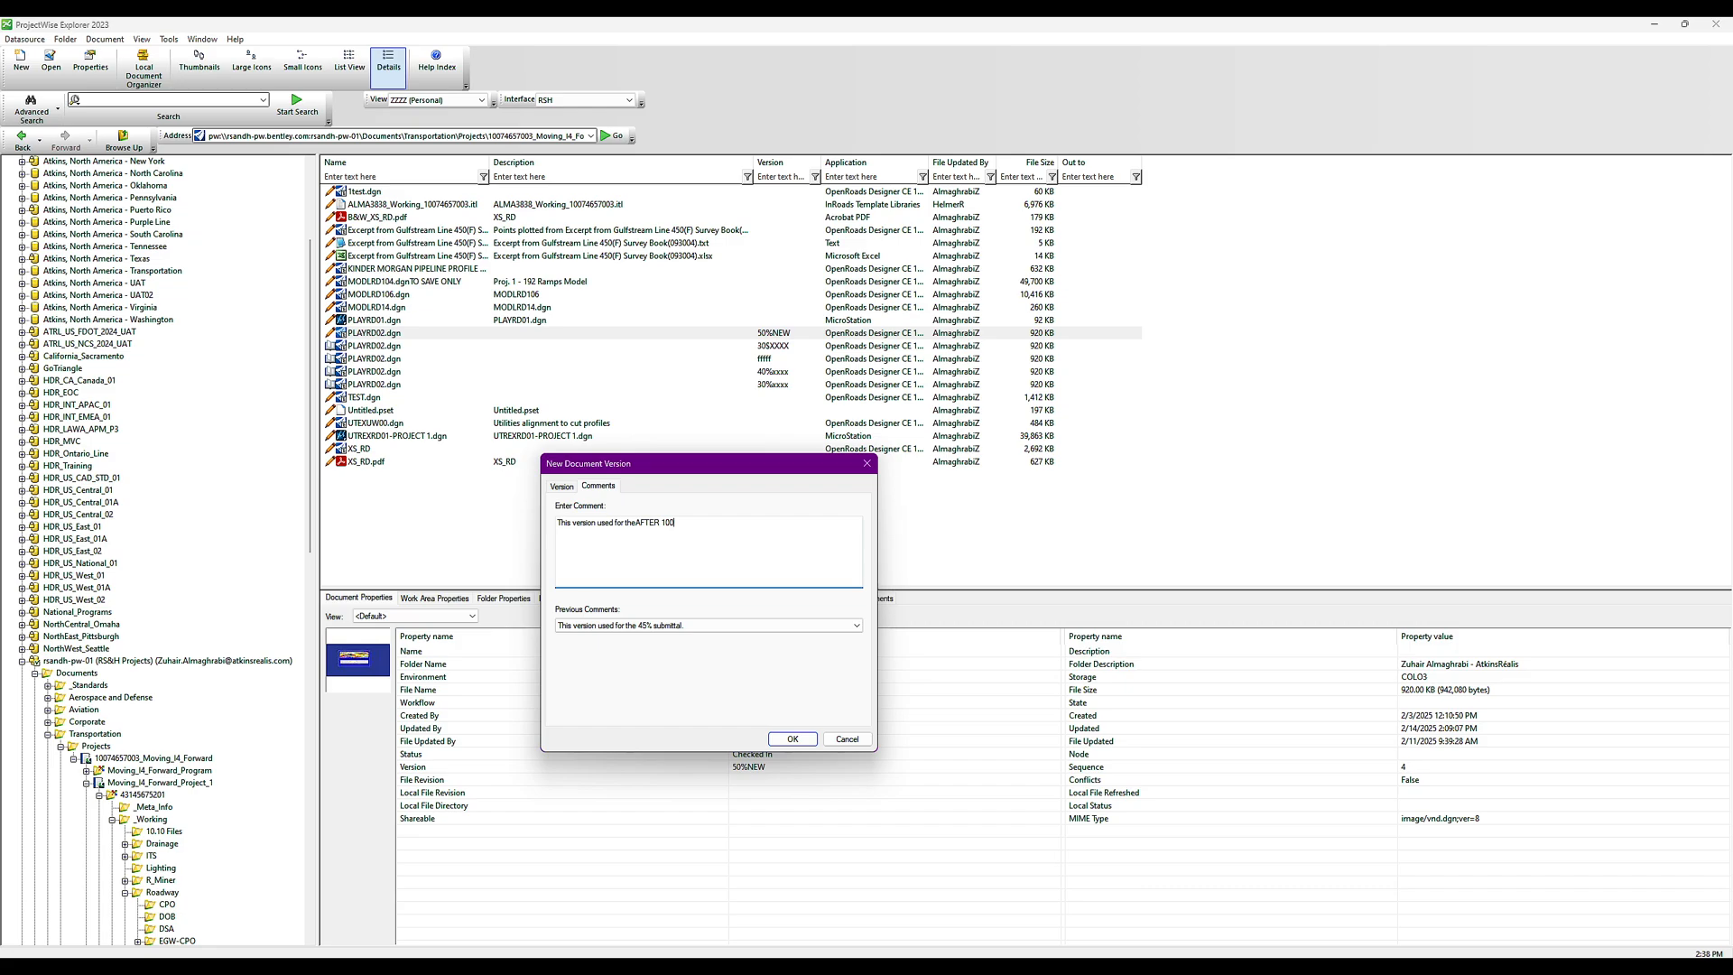
left_click(565, 487)
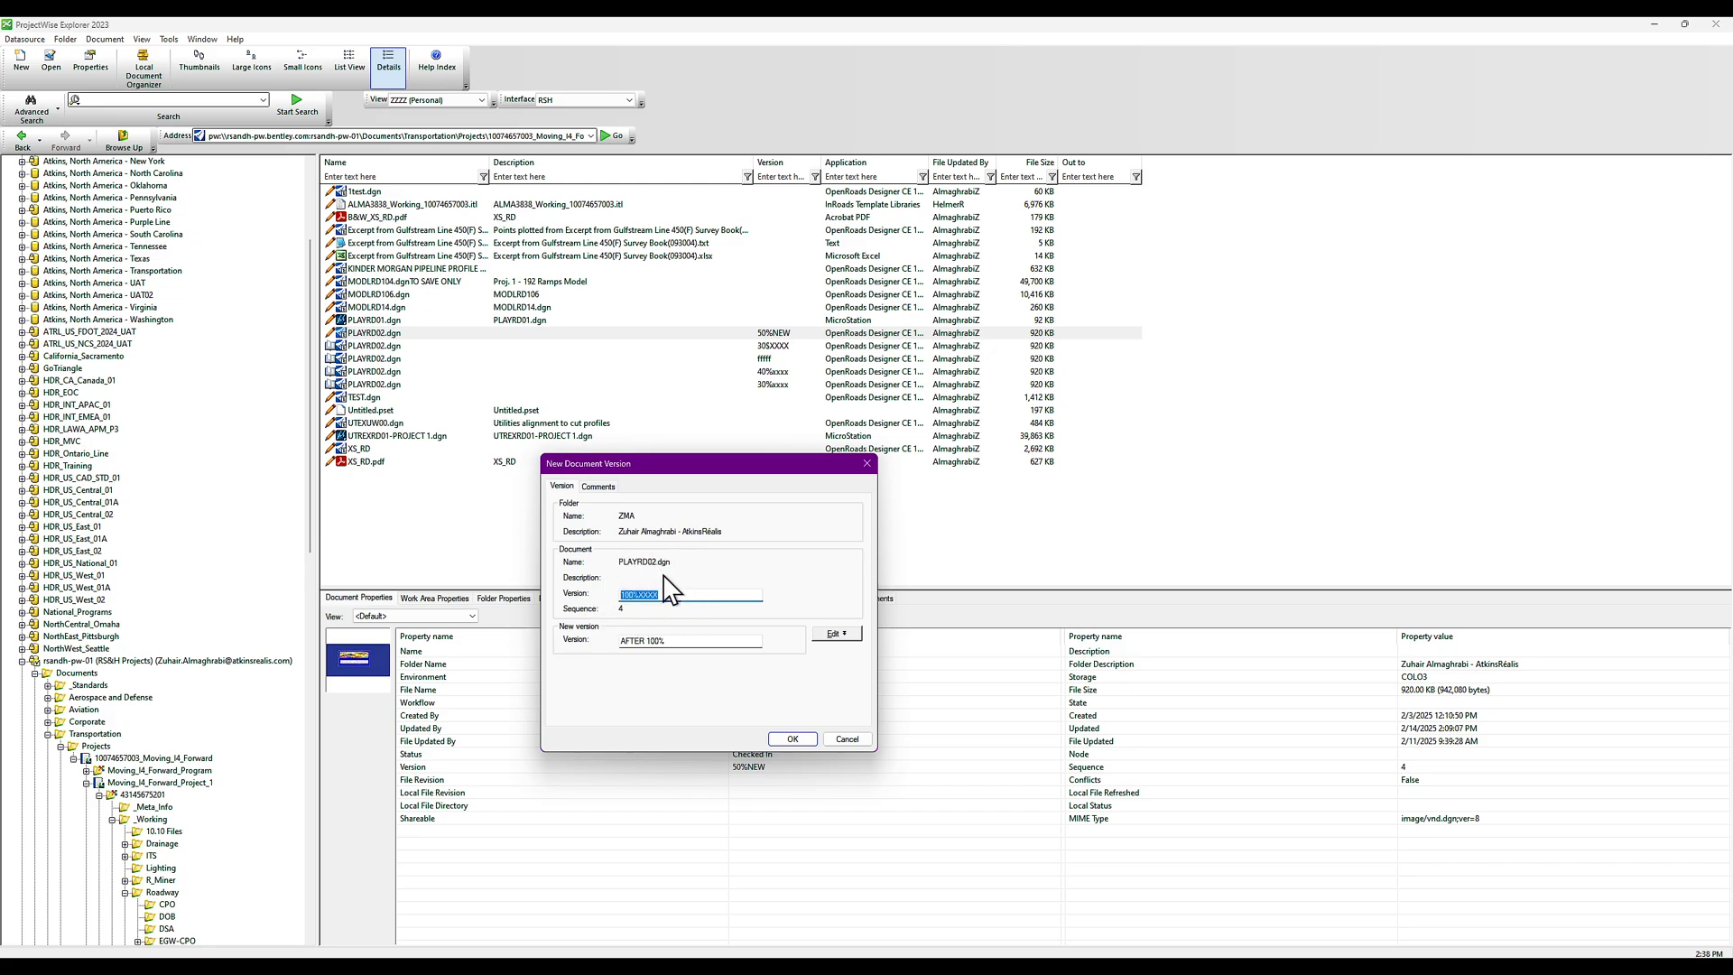
left_click(791, 741)
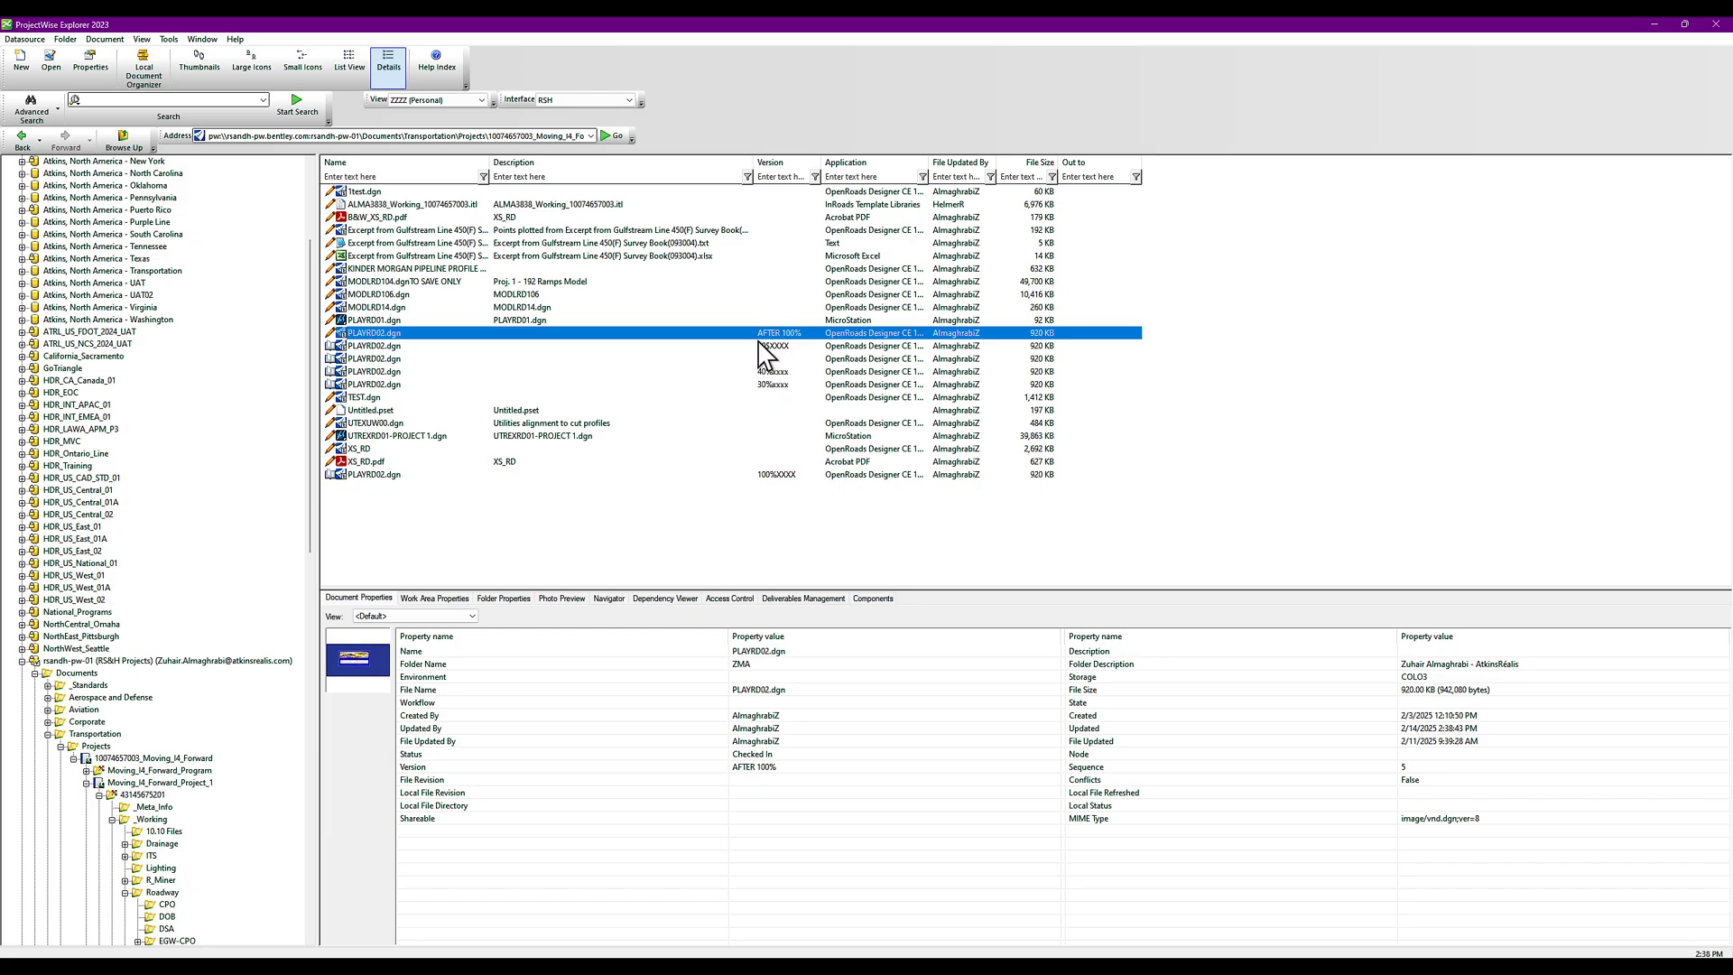
Hide the versions of PLAYRD02.dgn and show them again to refresh the list order
right_click(402, 349)
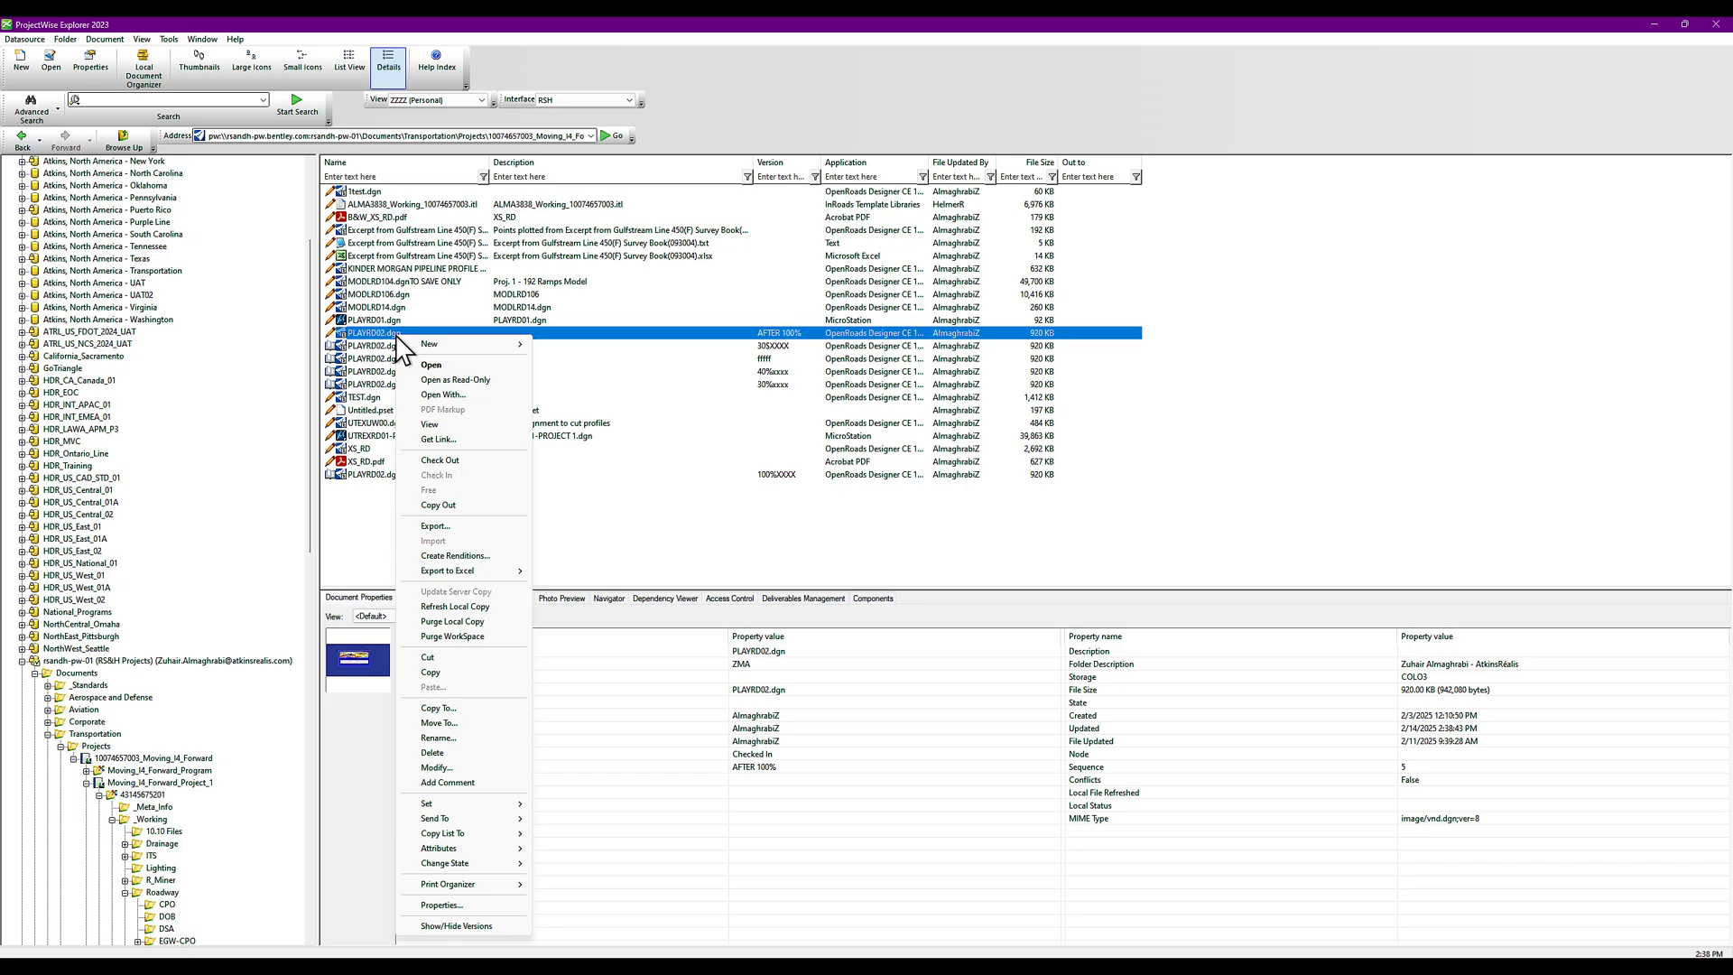
left_click(481, 944)
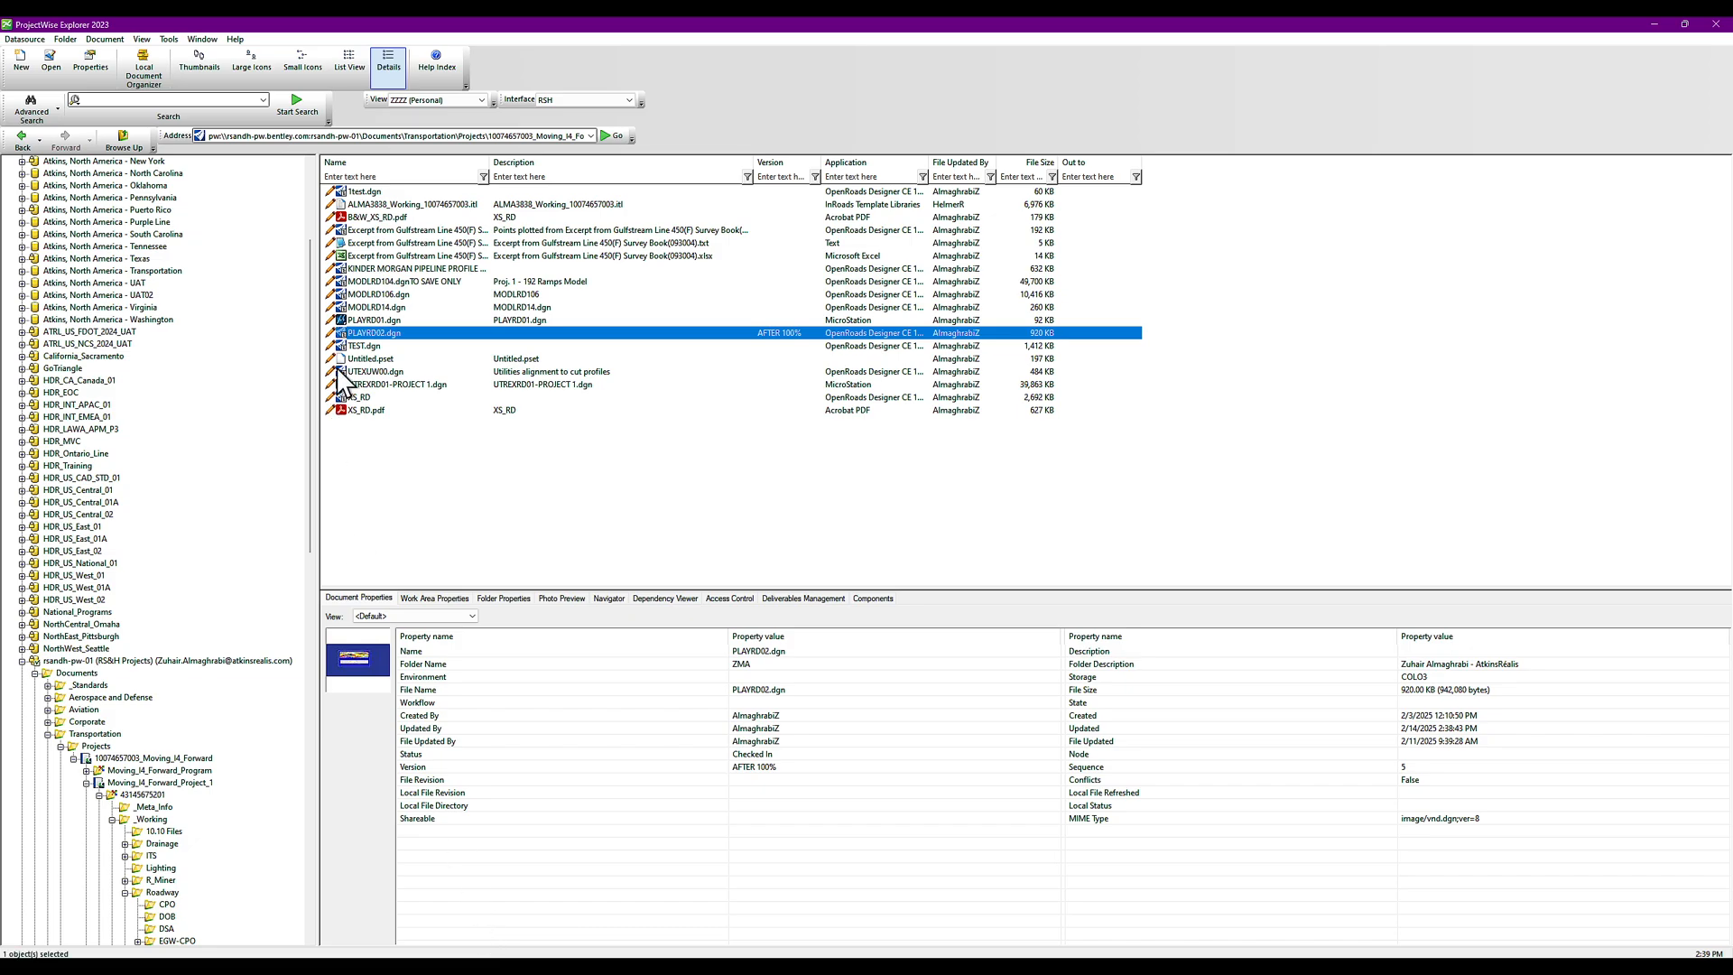
right_click(381, 333)
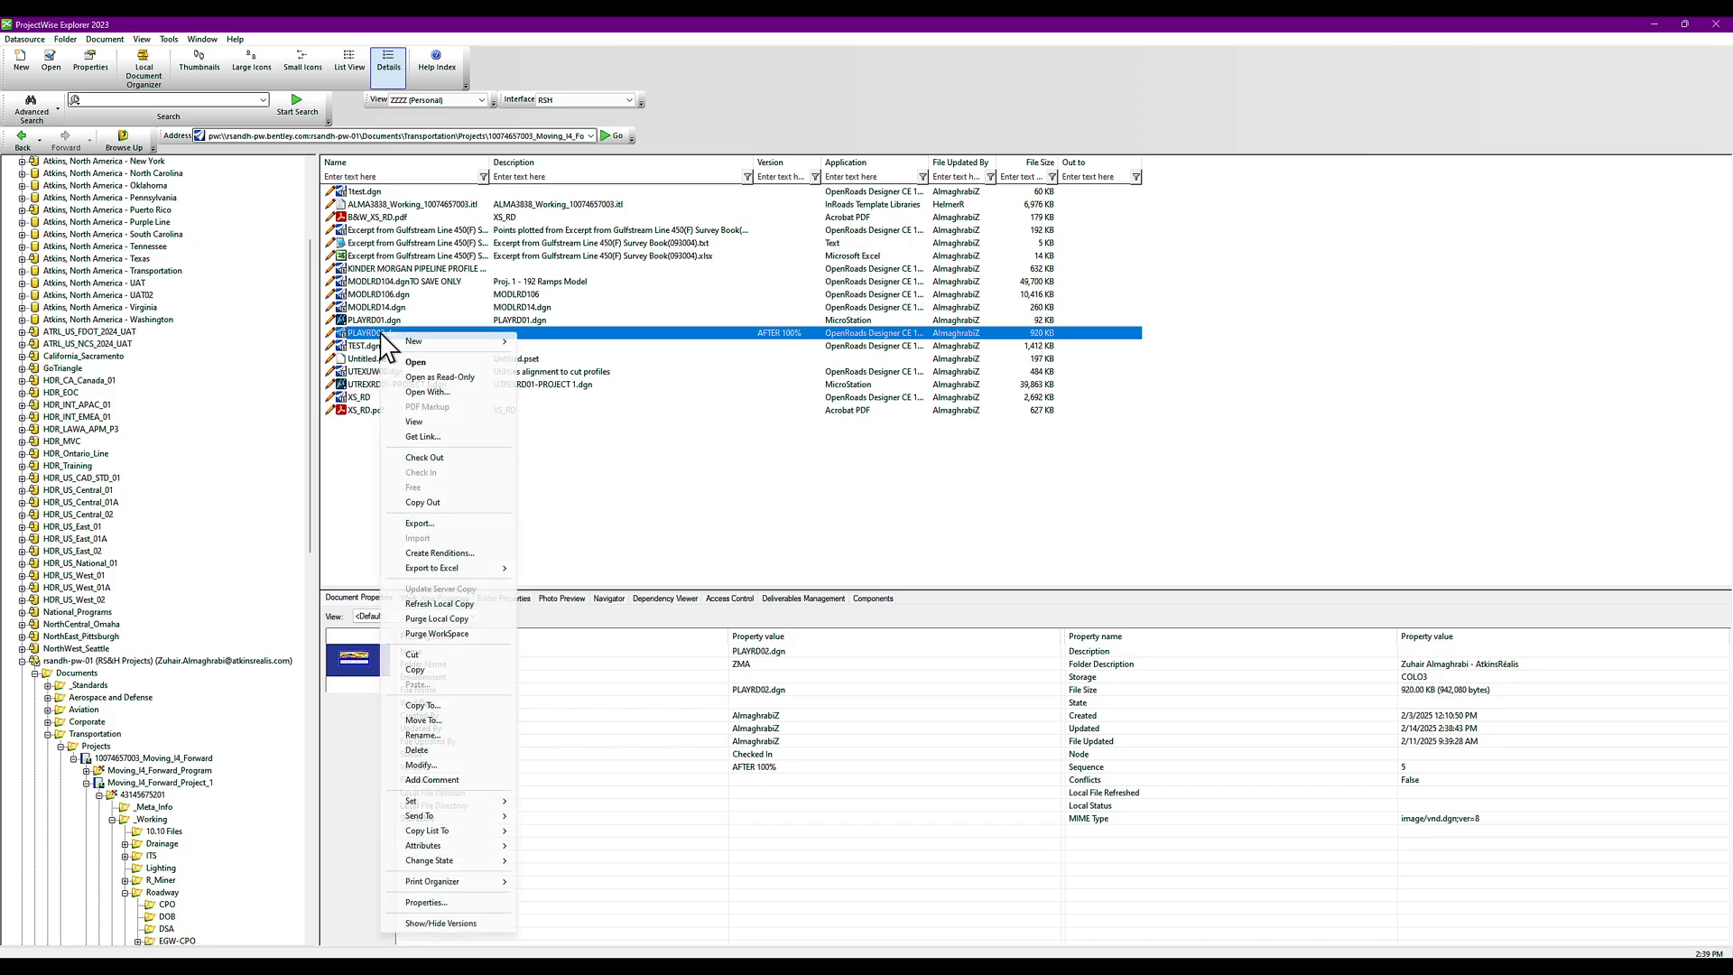
left_click(442, 924)
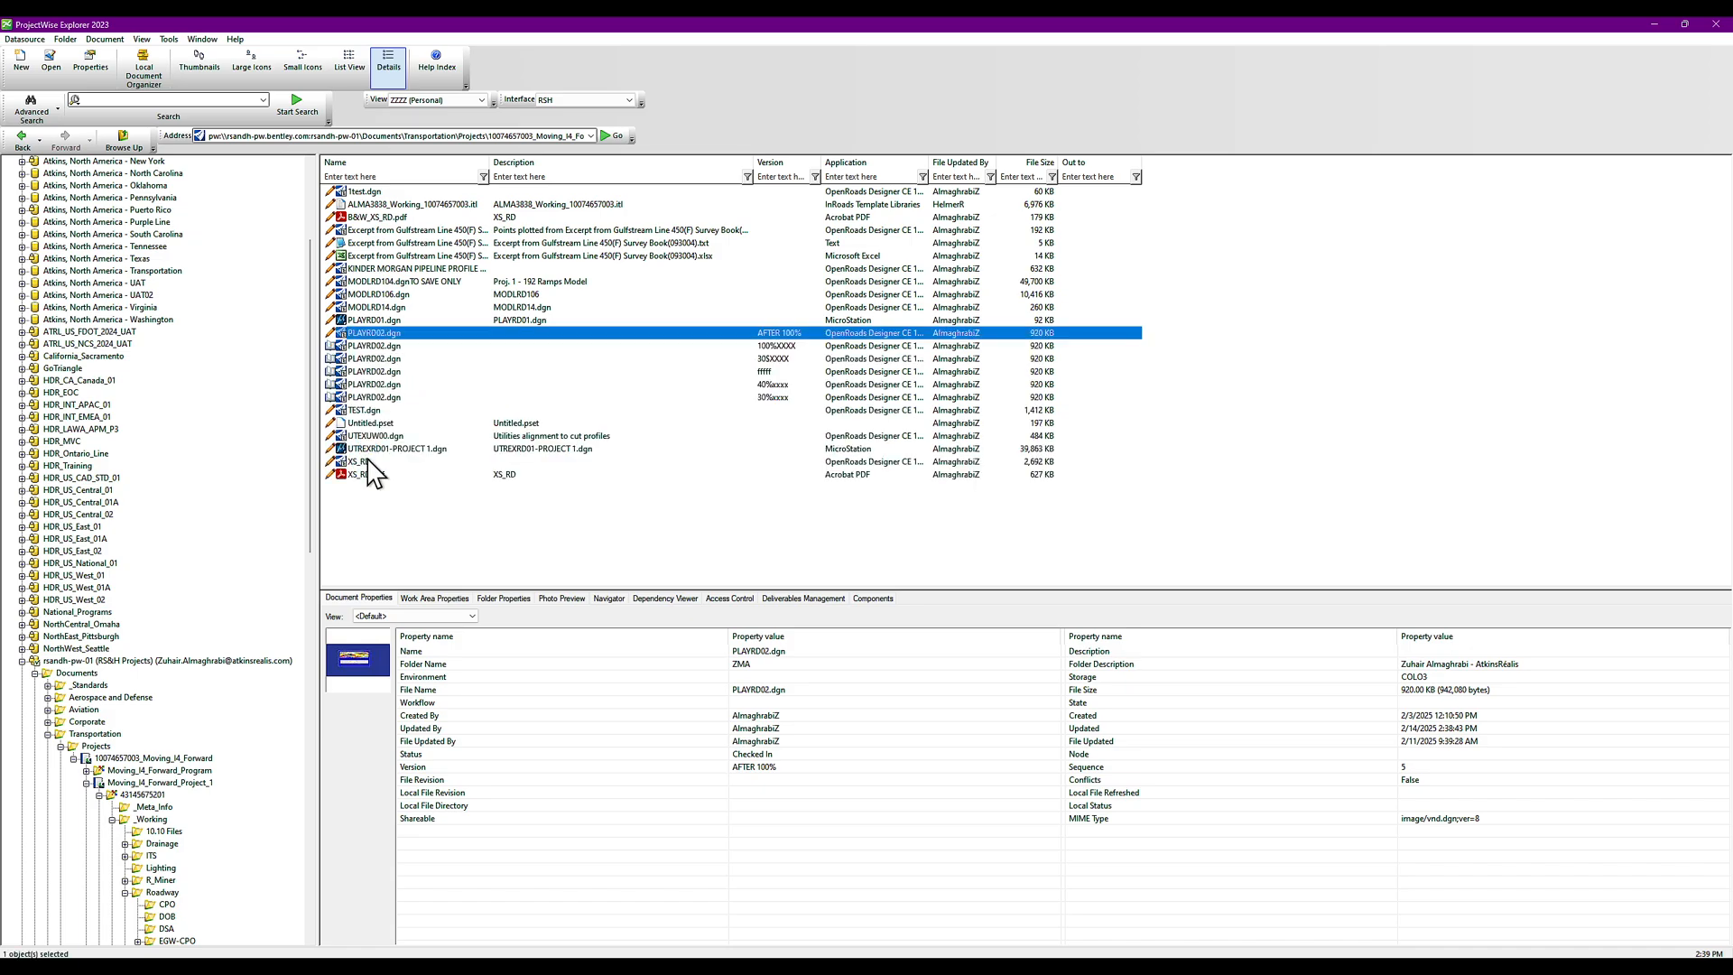
Check the 100%XXXX and AFTER 100% entries of PLAYRD02.dgn and hide its older versions
left_click(402, 346)
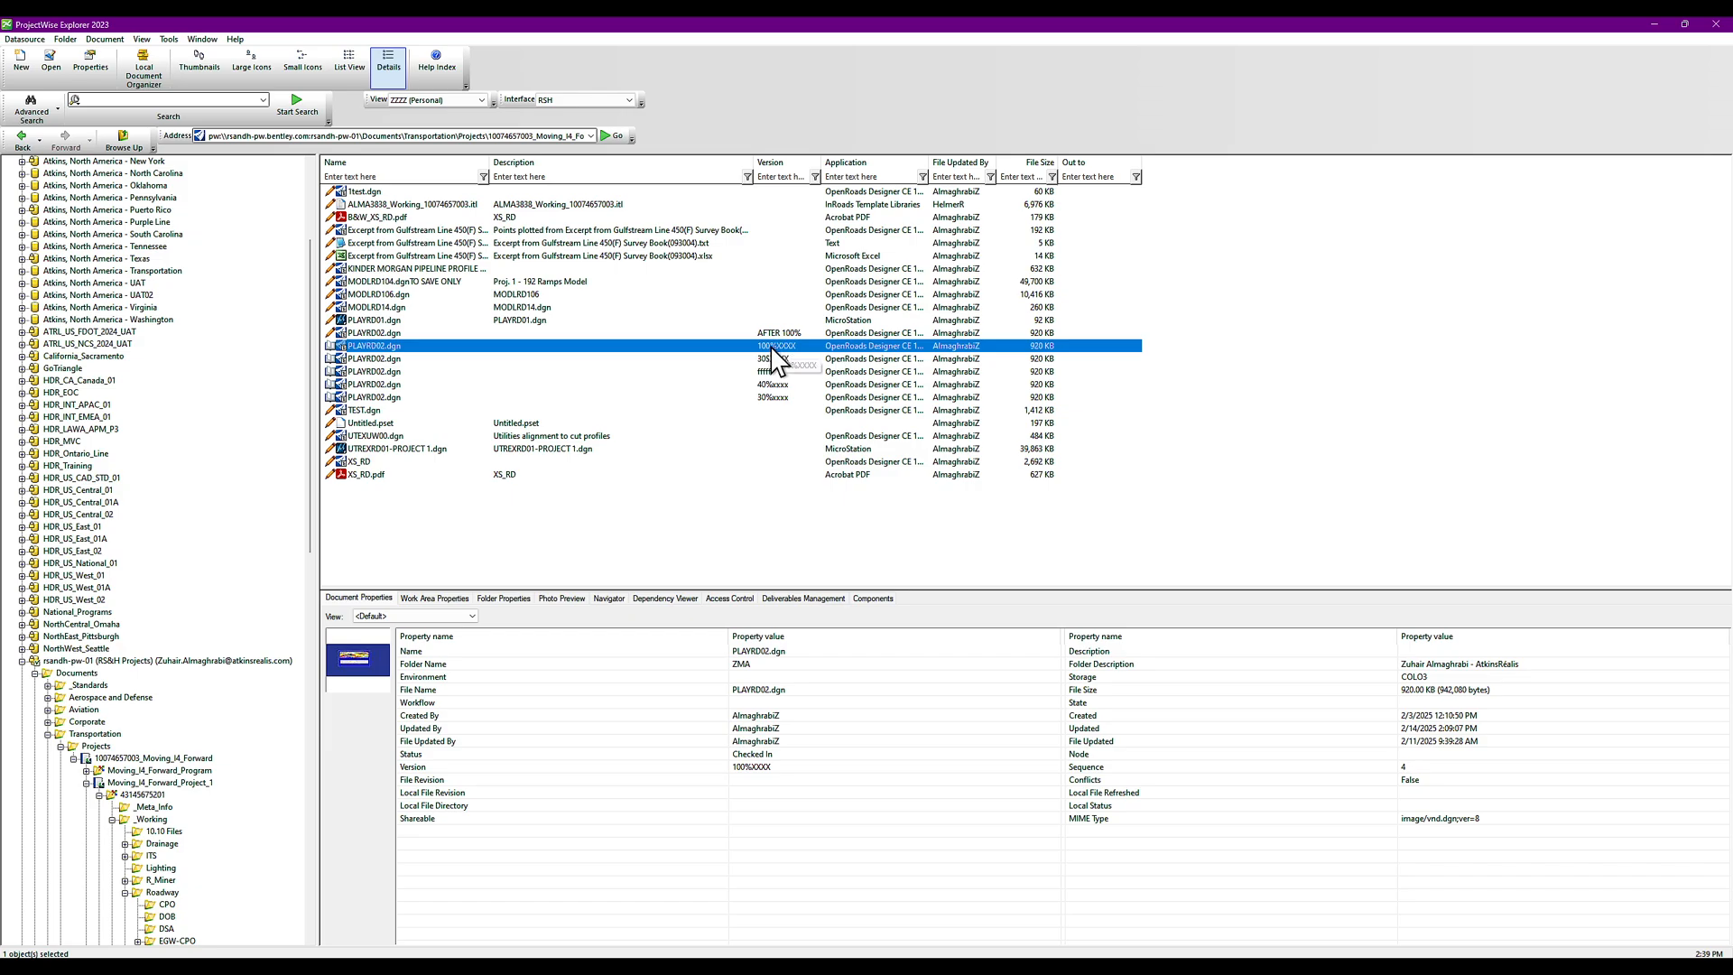
left_click_drag(329, 350, 501, 353)
left_click(790, 333)
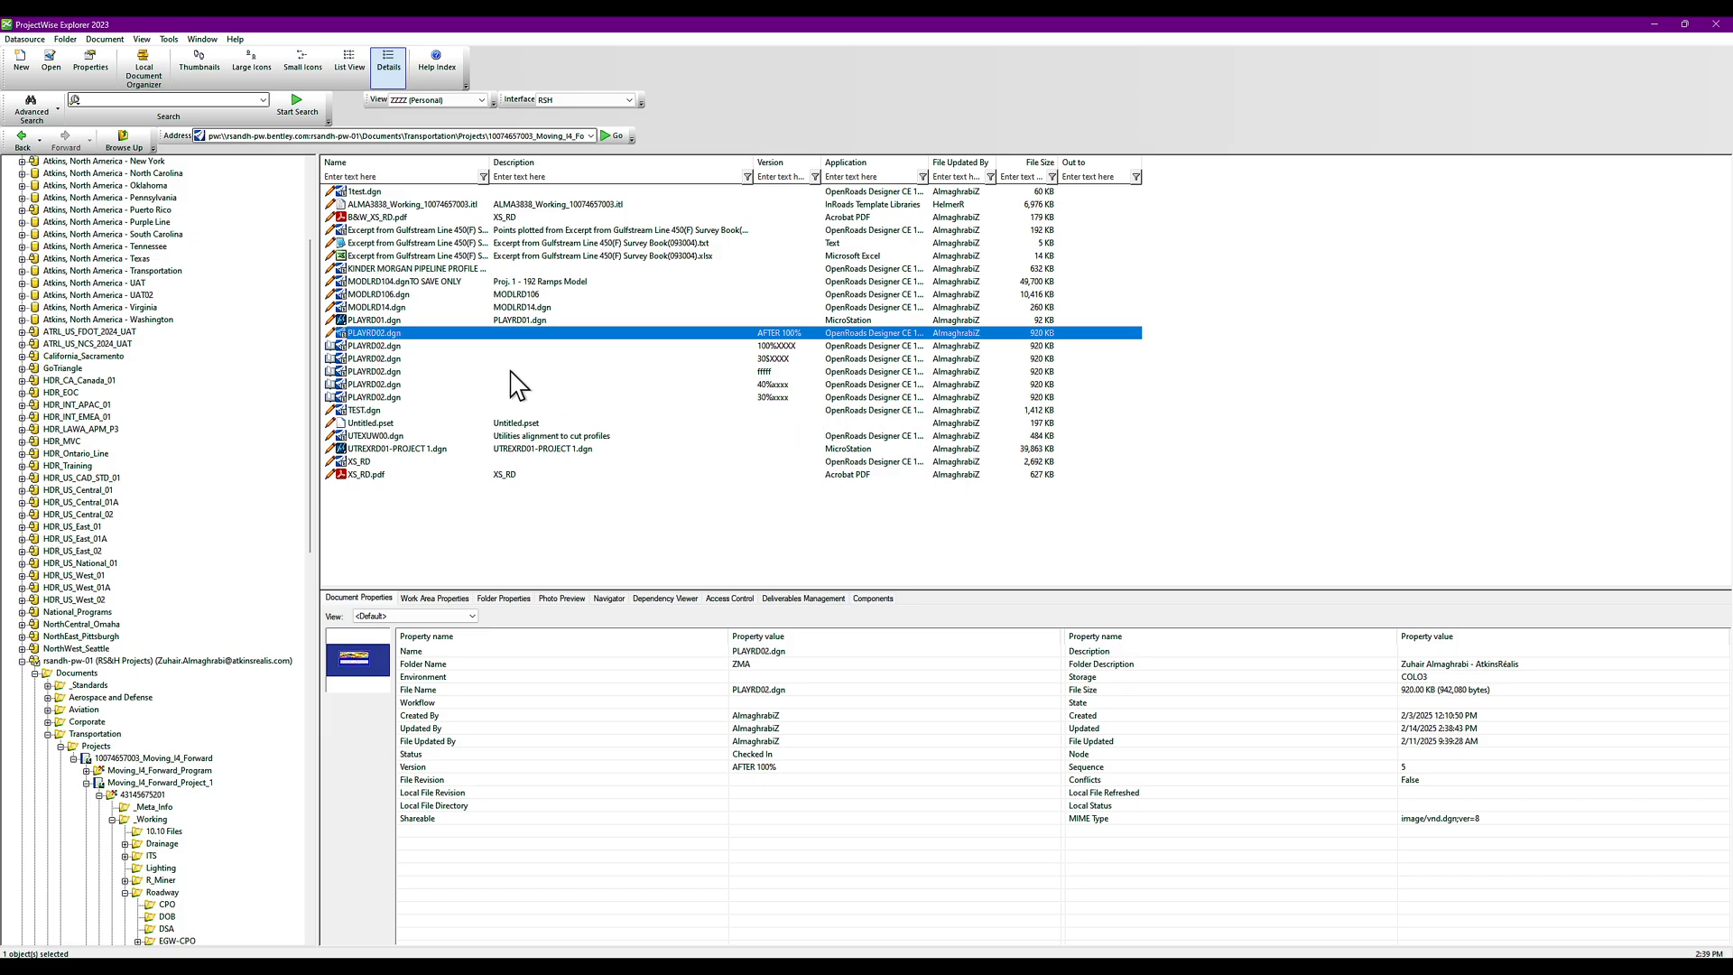
right_click(393, 334)
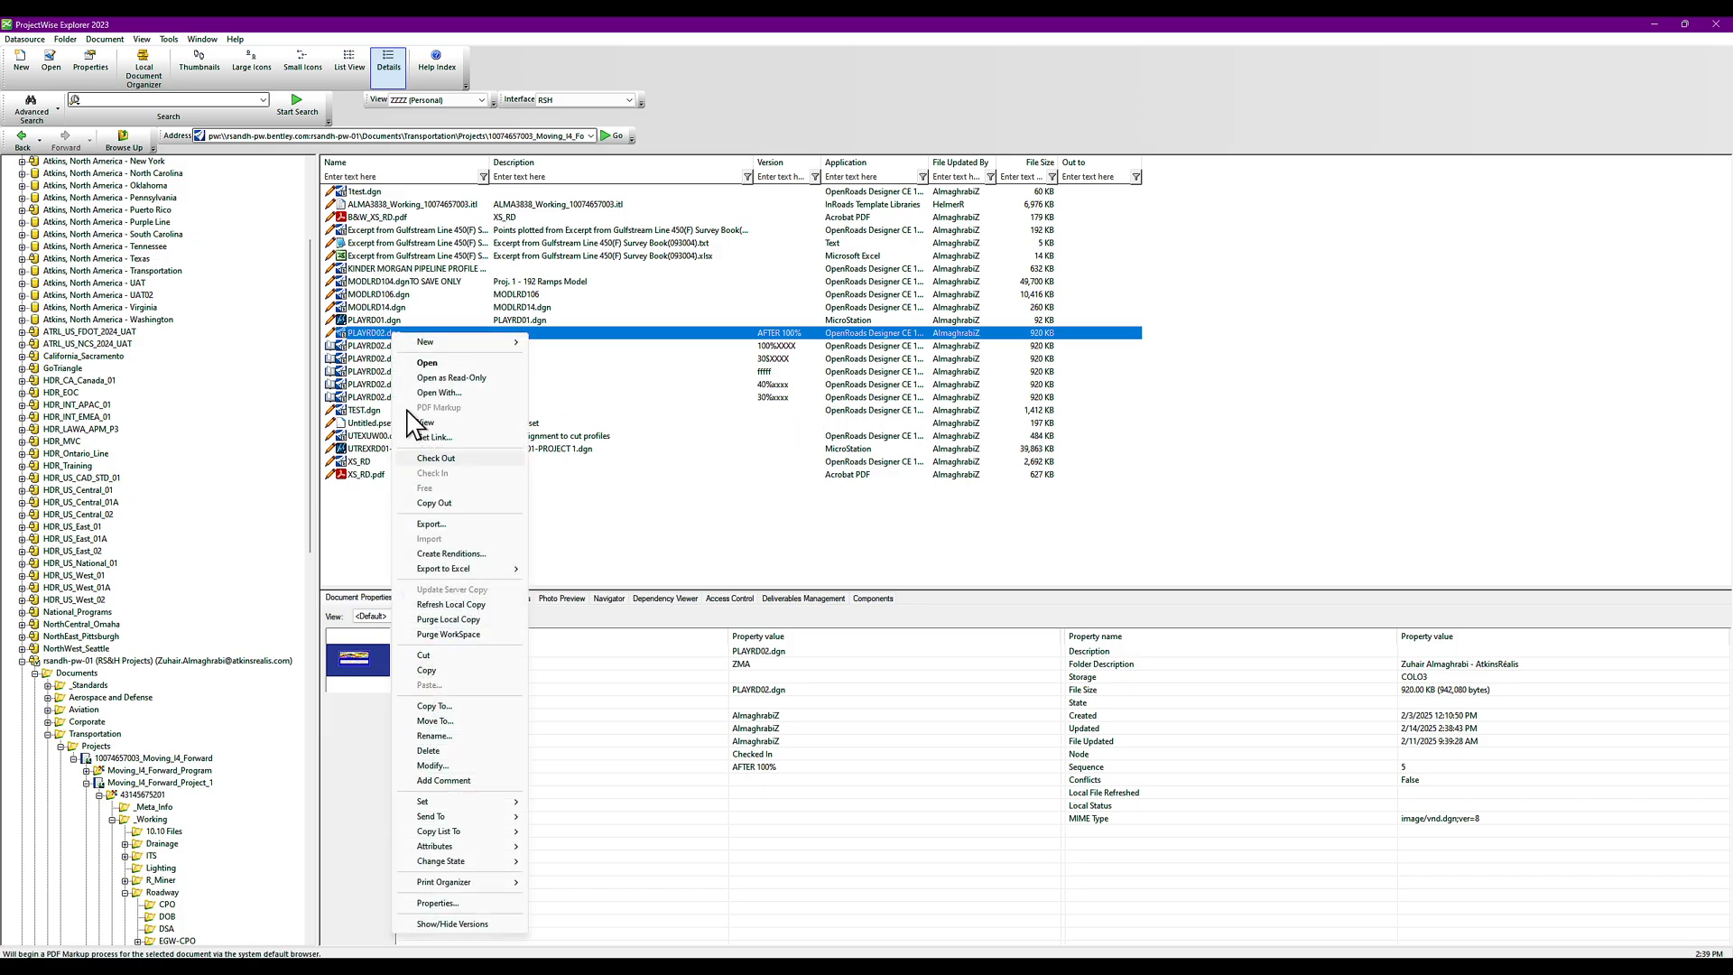
left_click(472, 927)
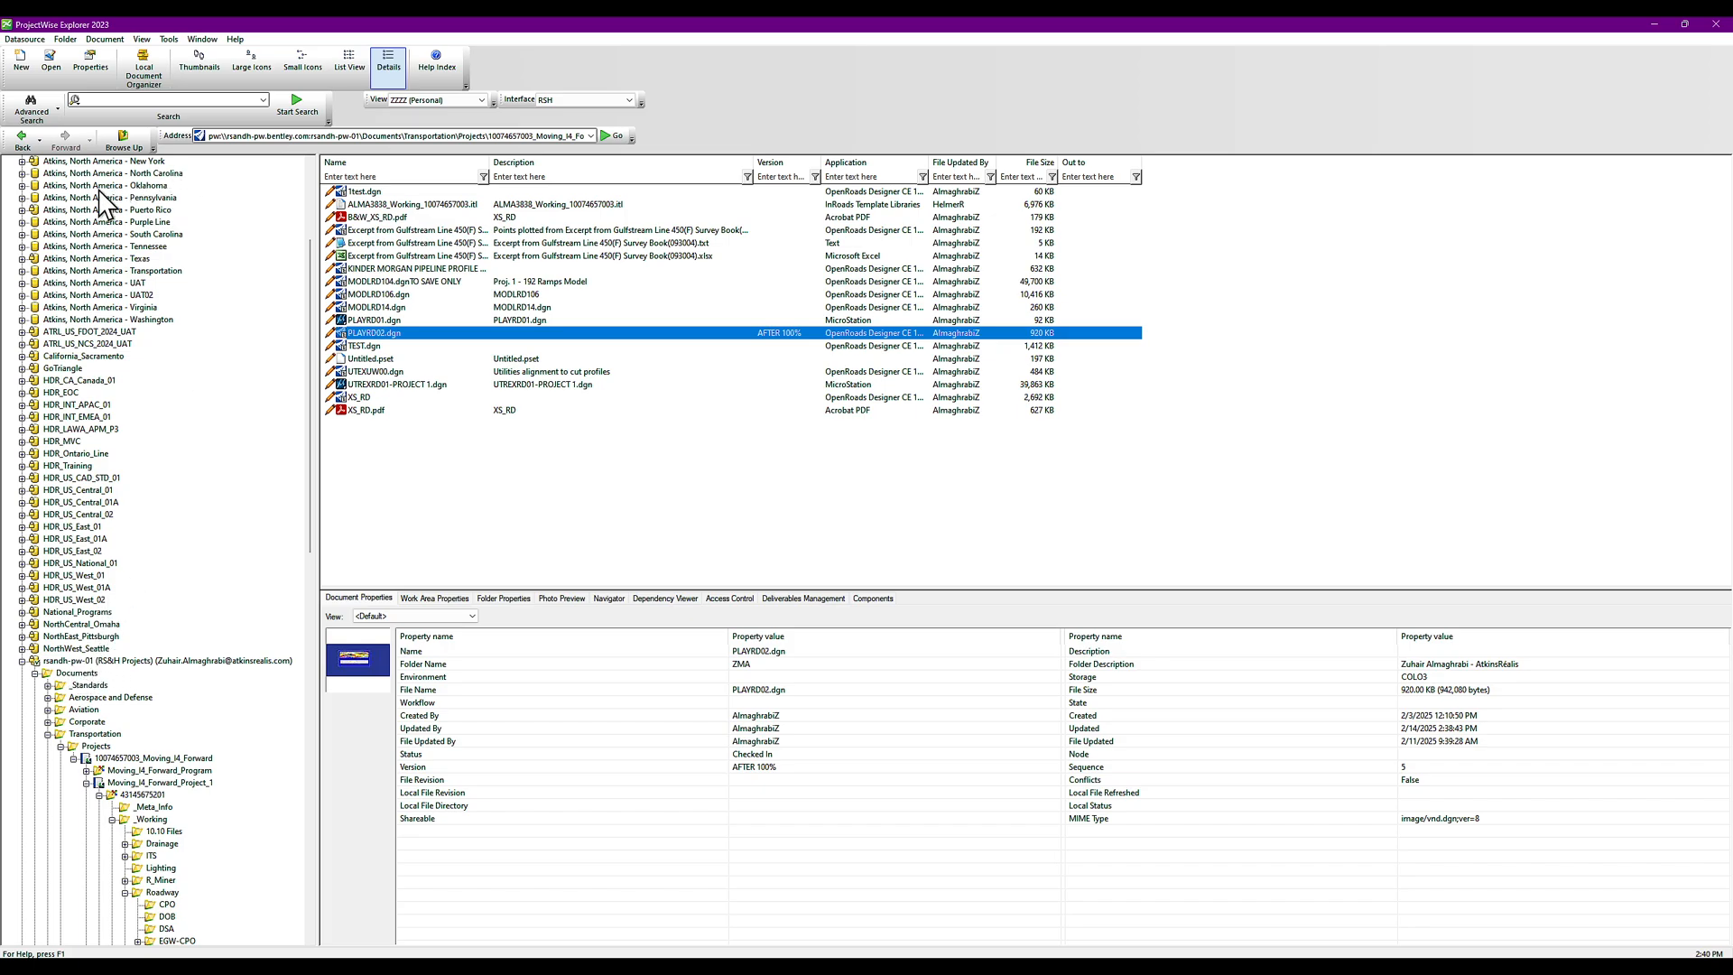
Look over the list of available document views and open the Atkins, North America - Florida datasource
left_click(464, 101)
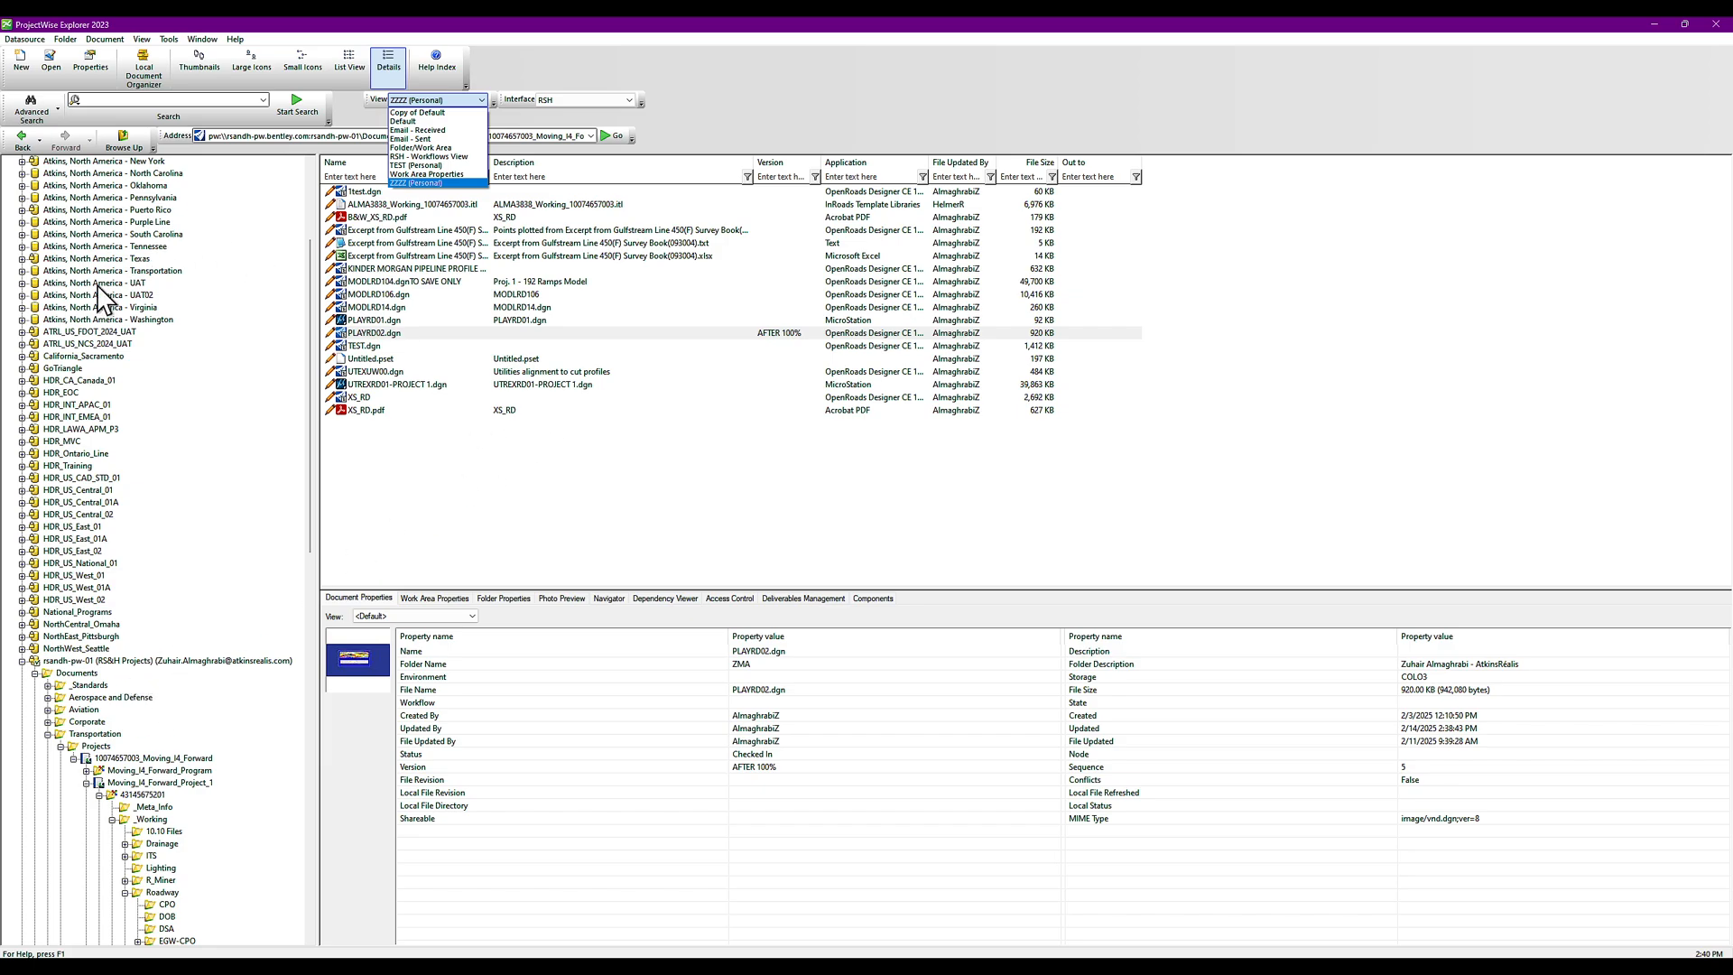
left_click(467, 522)
scroll(158, 379, "up", 5)
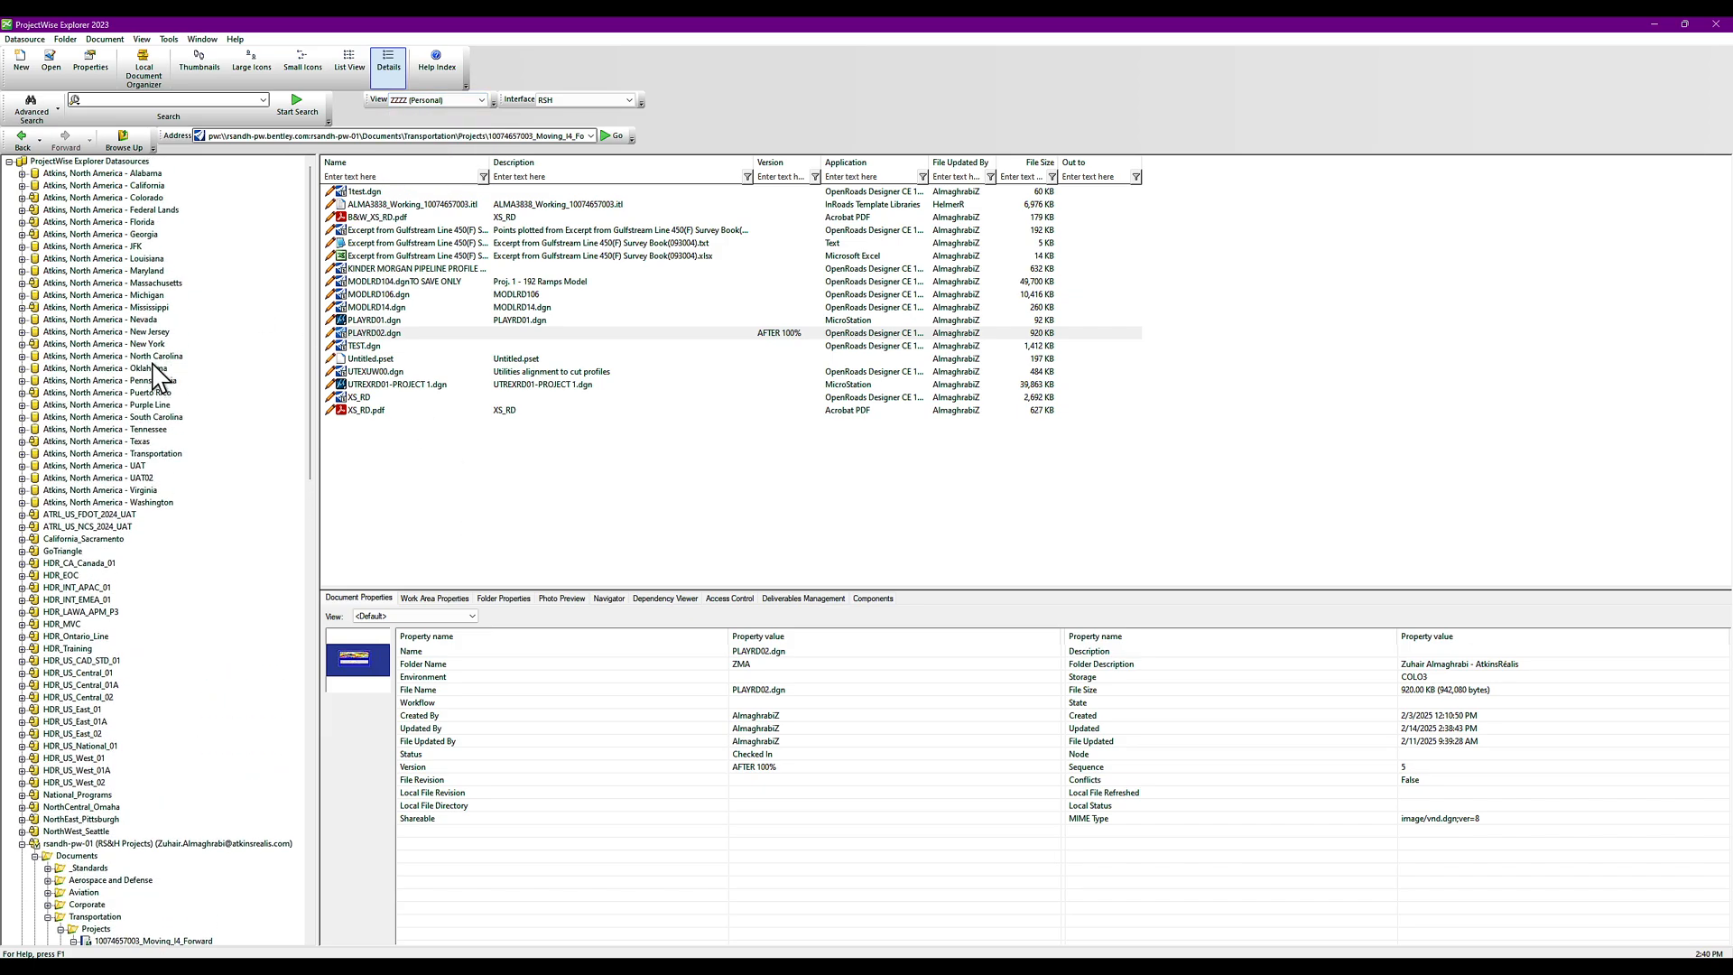
left_click(140, 222)
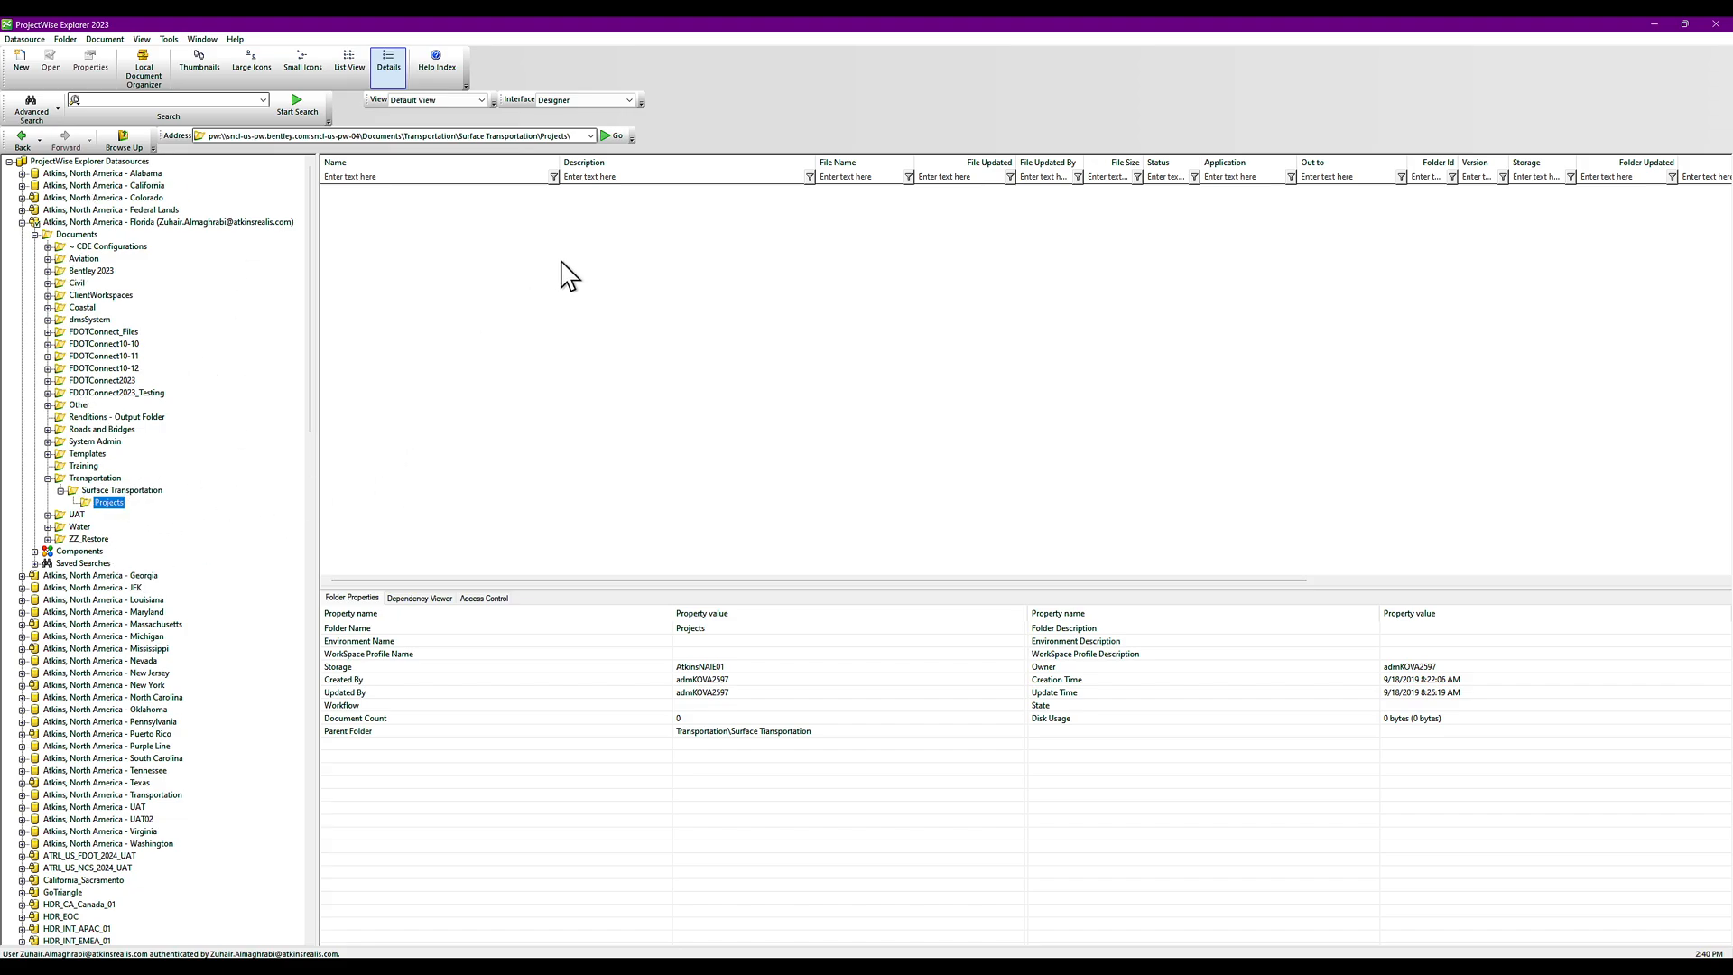
Preview the column layouts of several views in the Projects folder, including the FDOT Lookup Table views, Document Default and Lookup Users
left_click(483, 101)
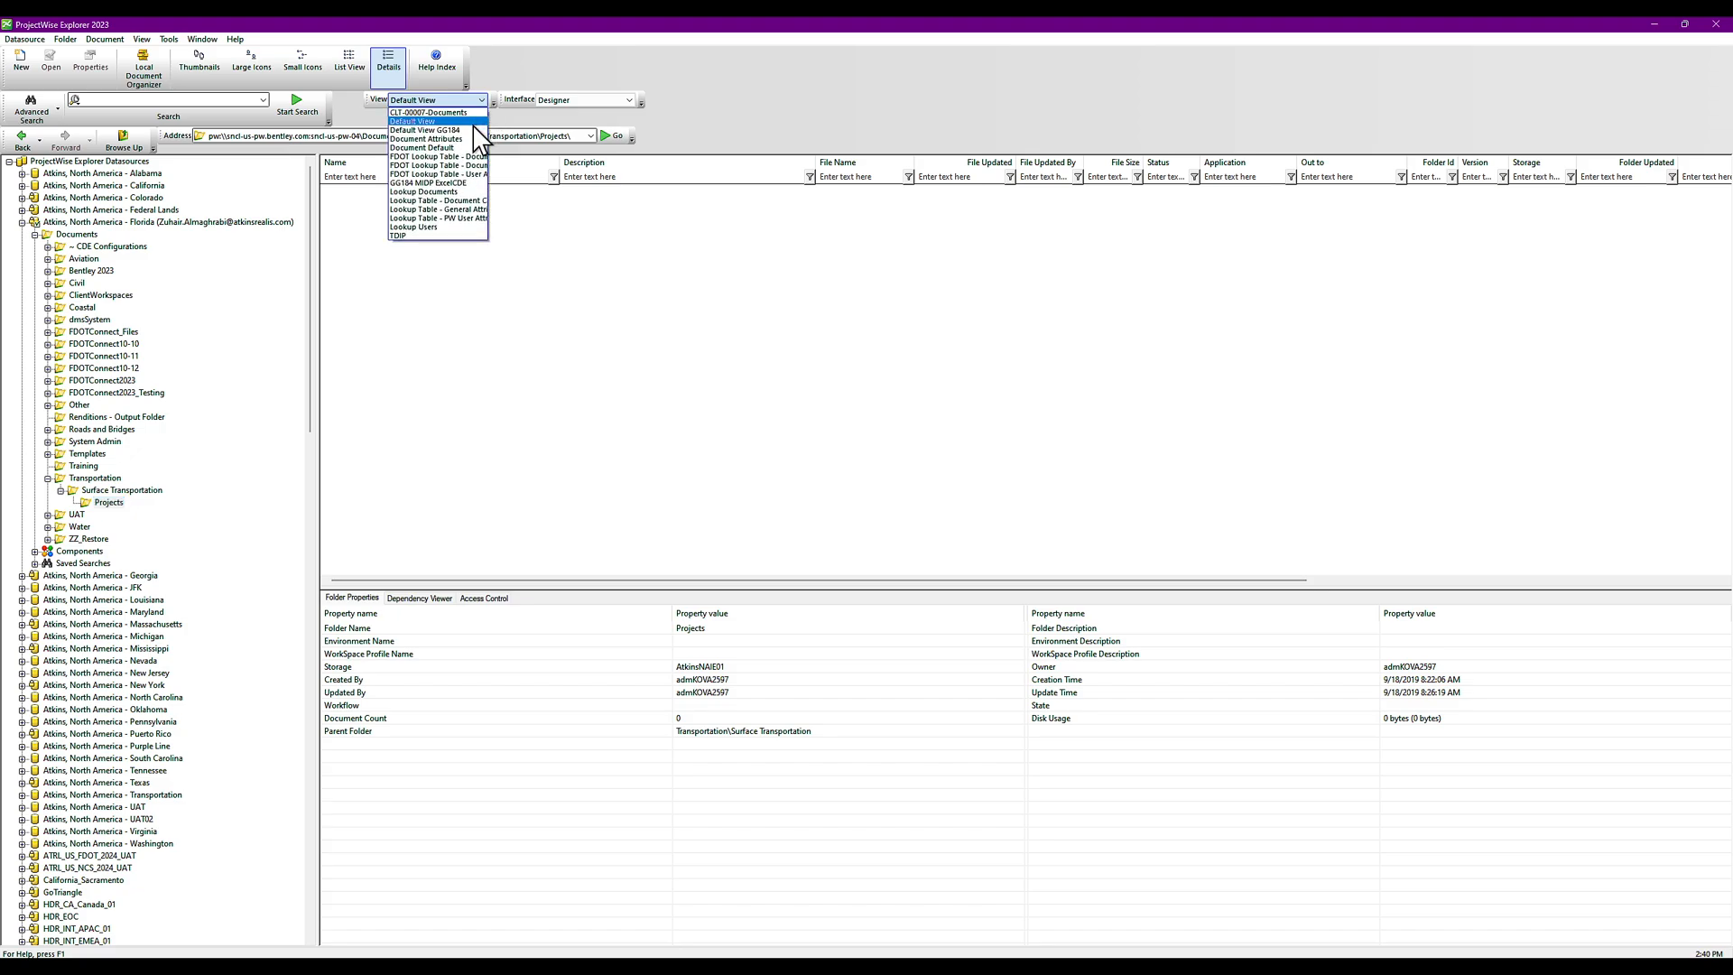
left_click(430, 174)
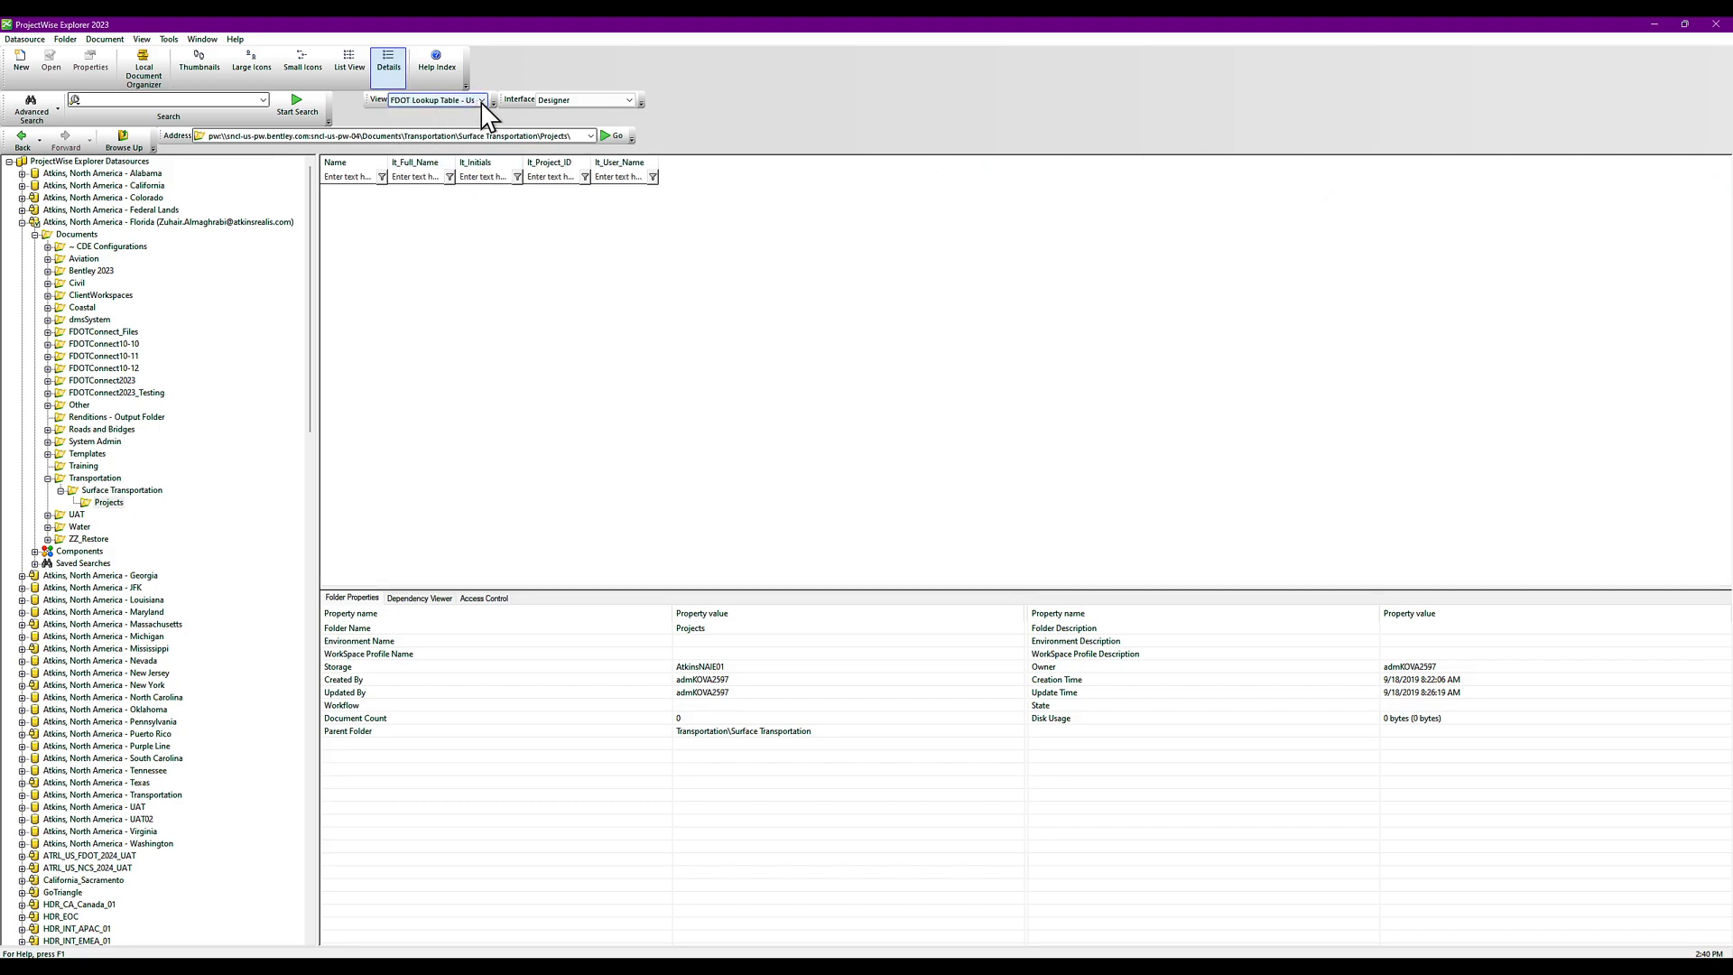
left_click(481, 100)
left_click(448, 167)
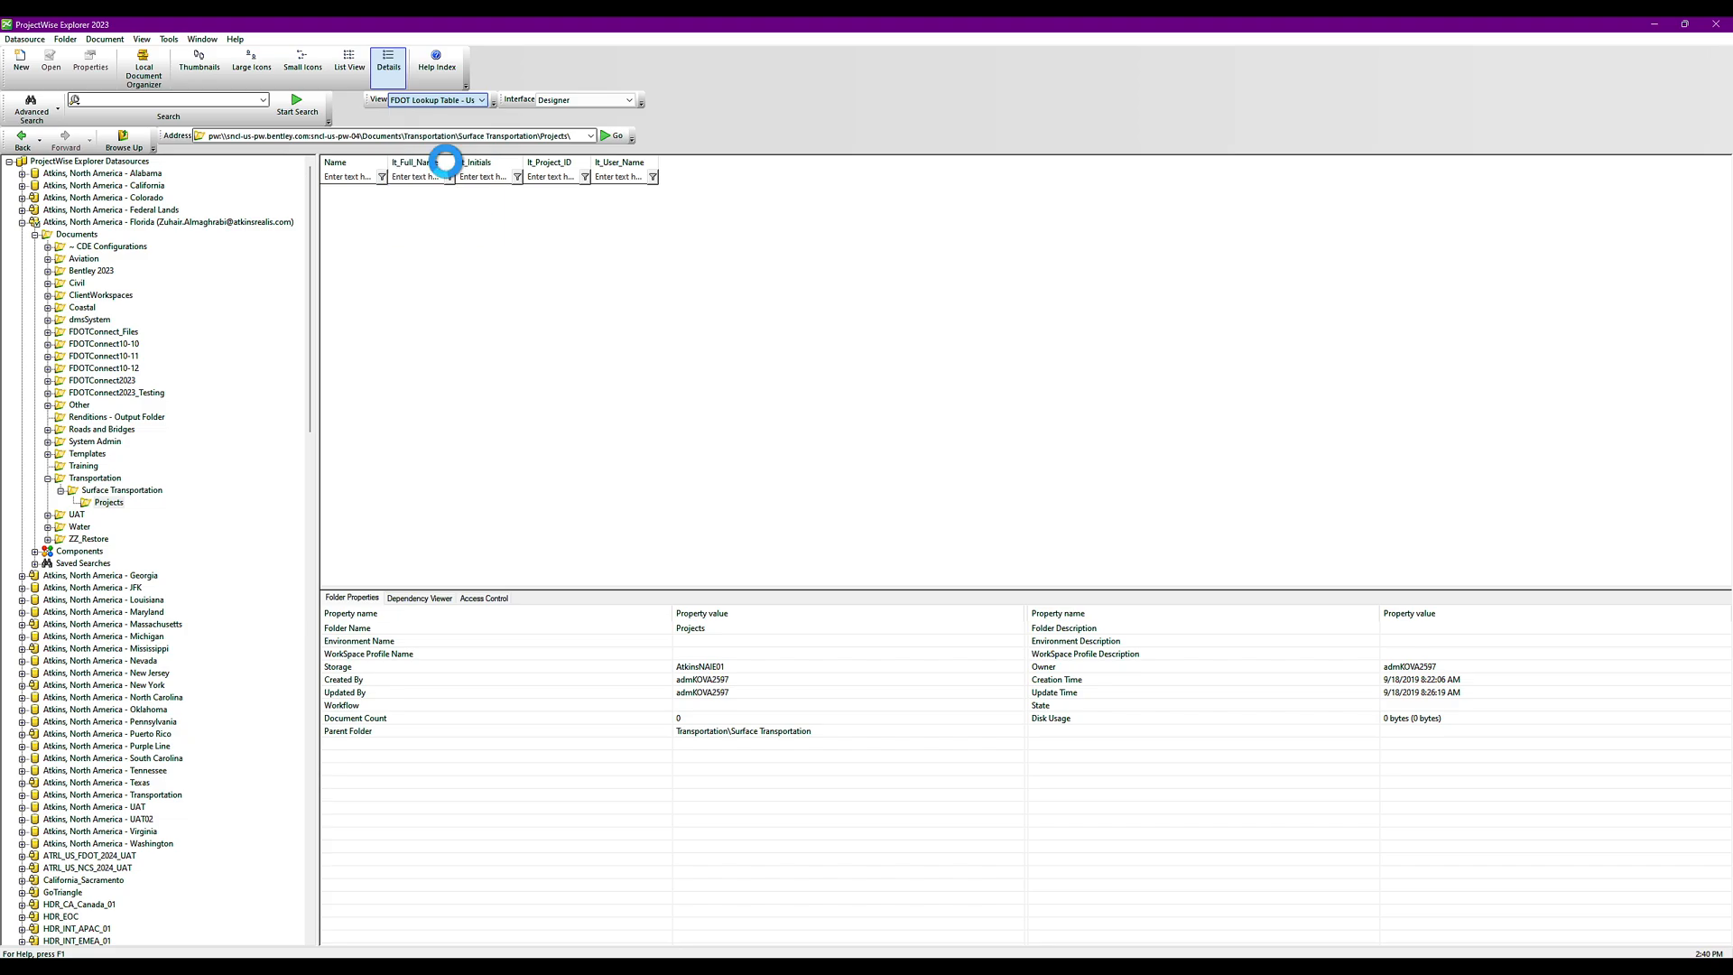
left_click(480, 101)
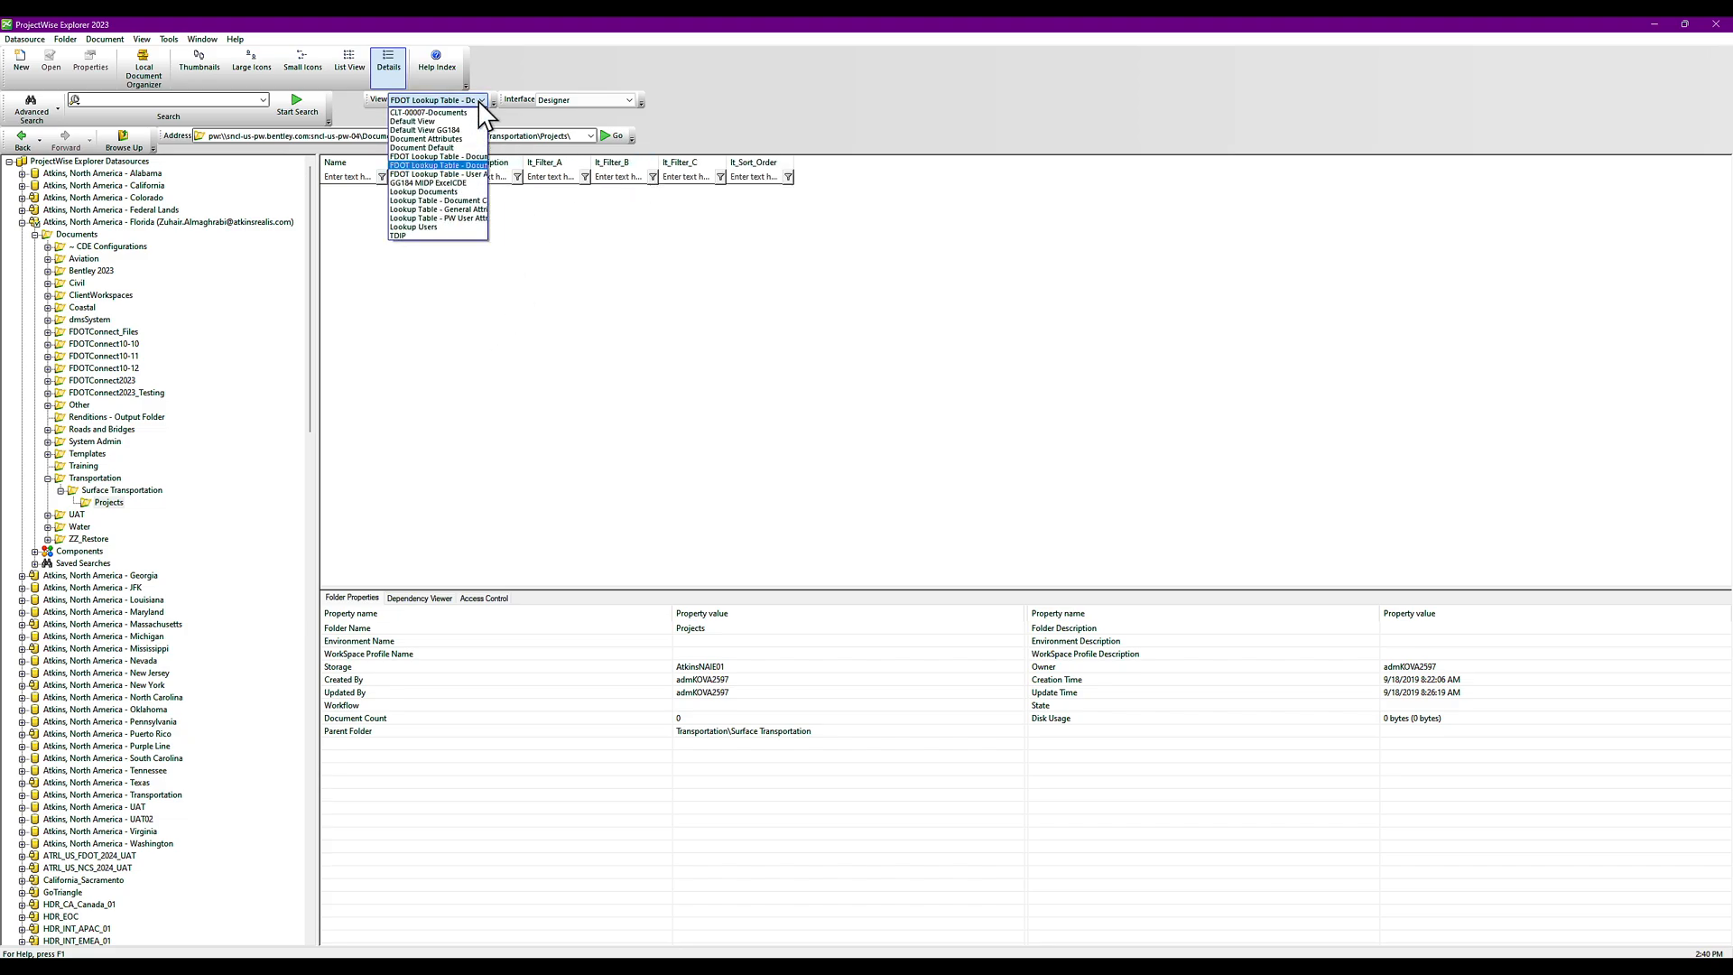
left_click(456, 148)
left_click(477, 100)
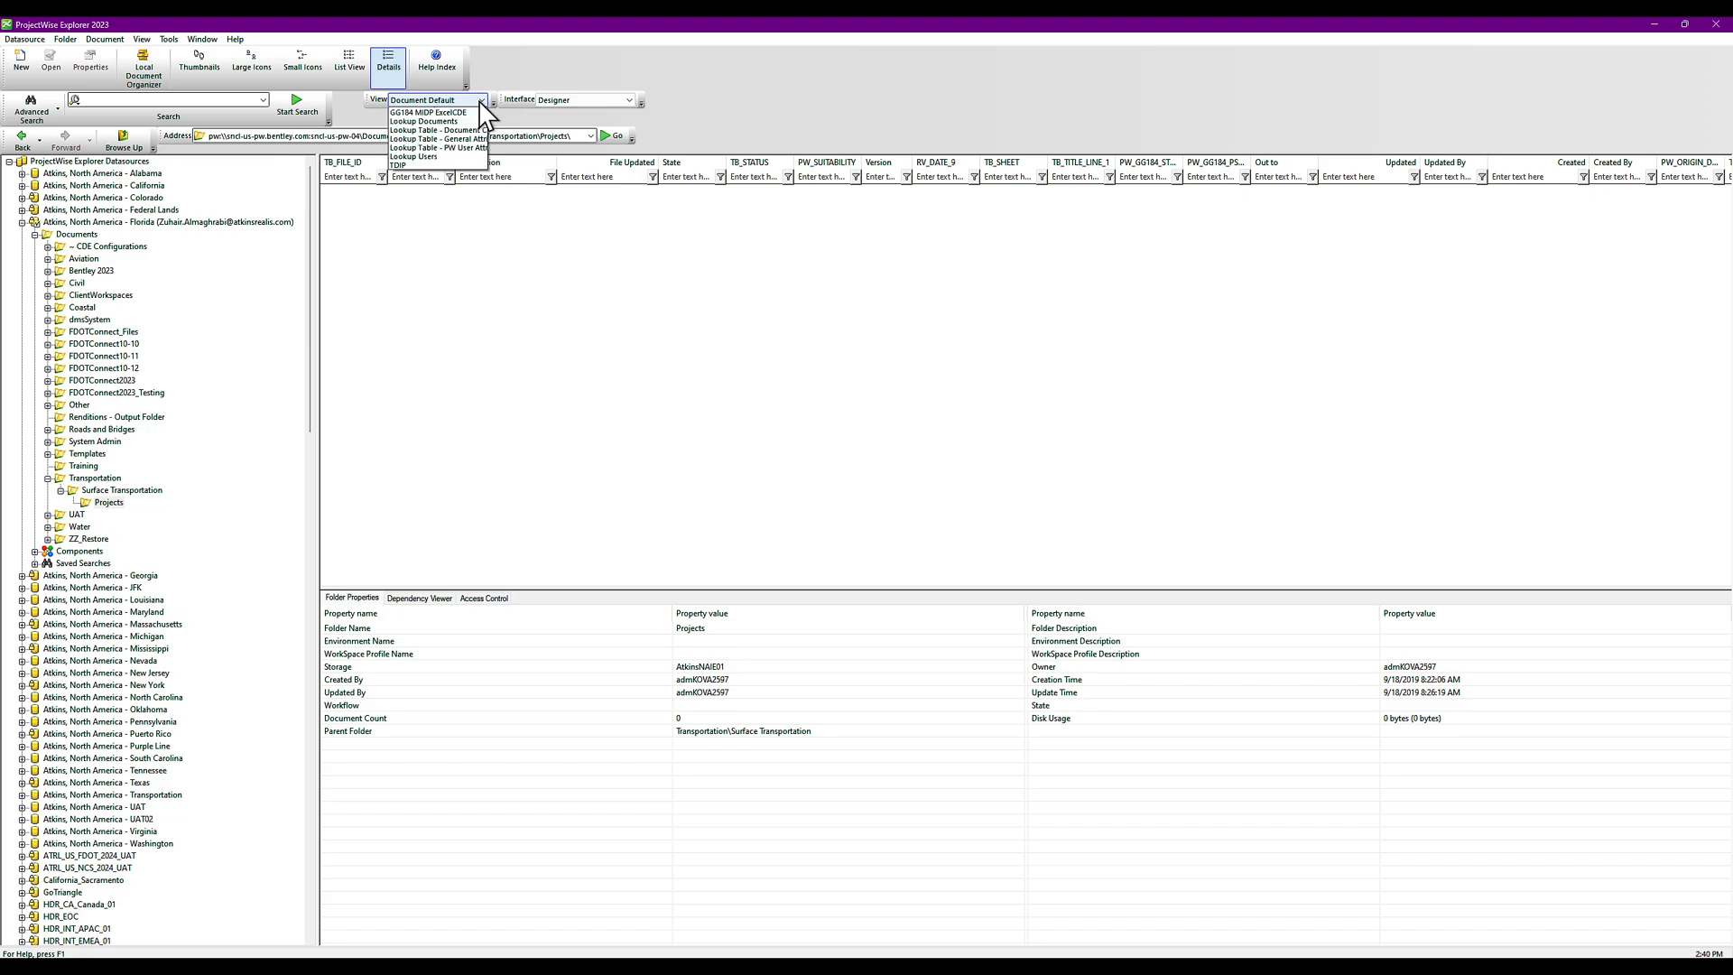
left_click(434, 226)
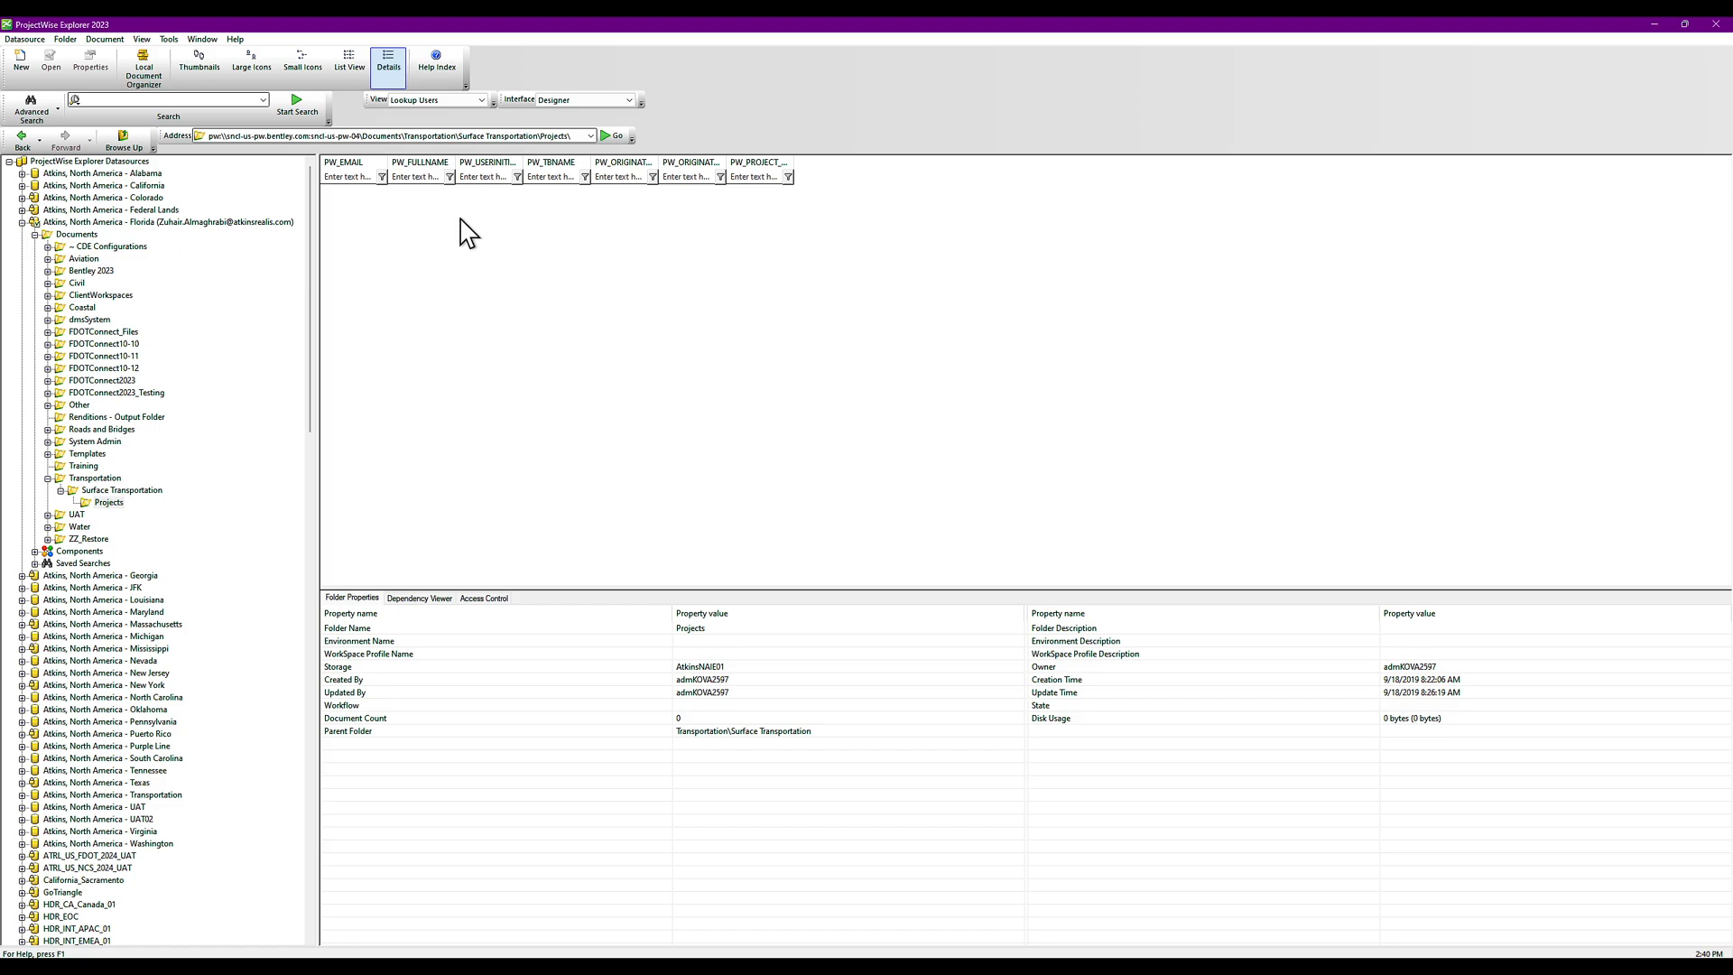
Open the view manager, list the global views and hide them again
left_click(143, 40)
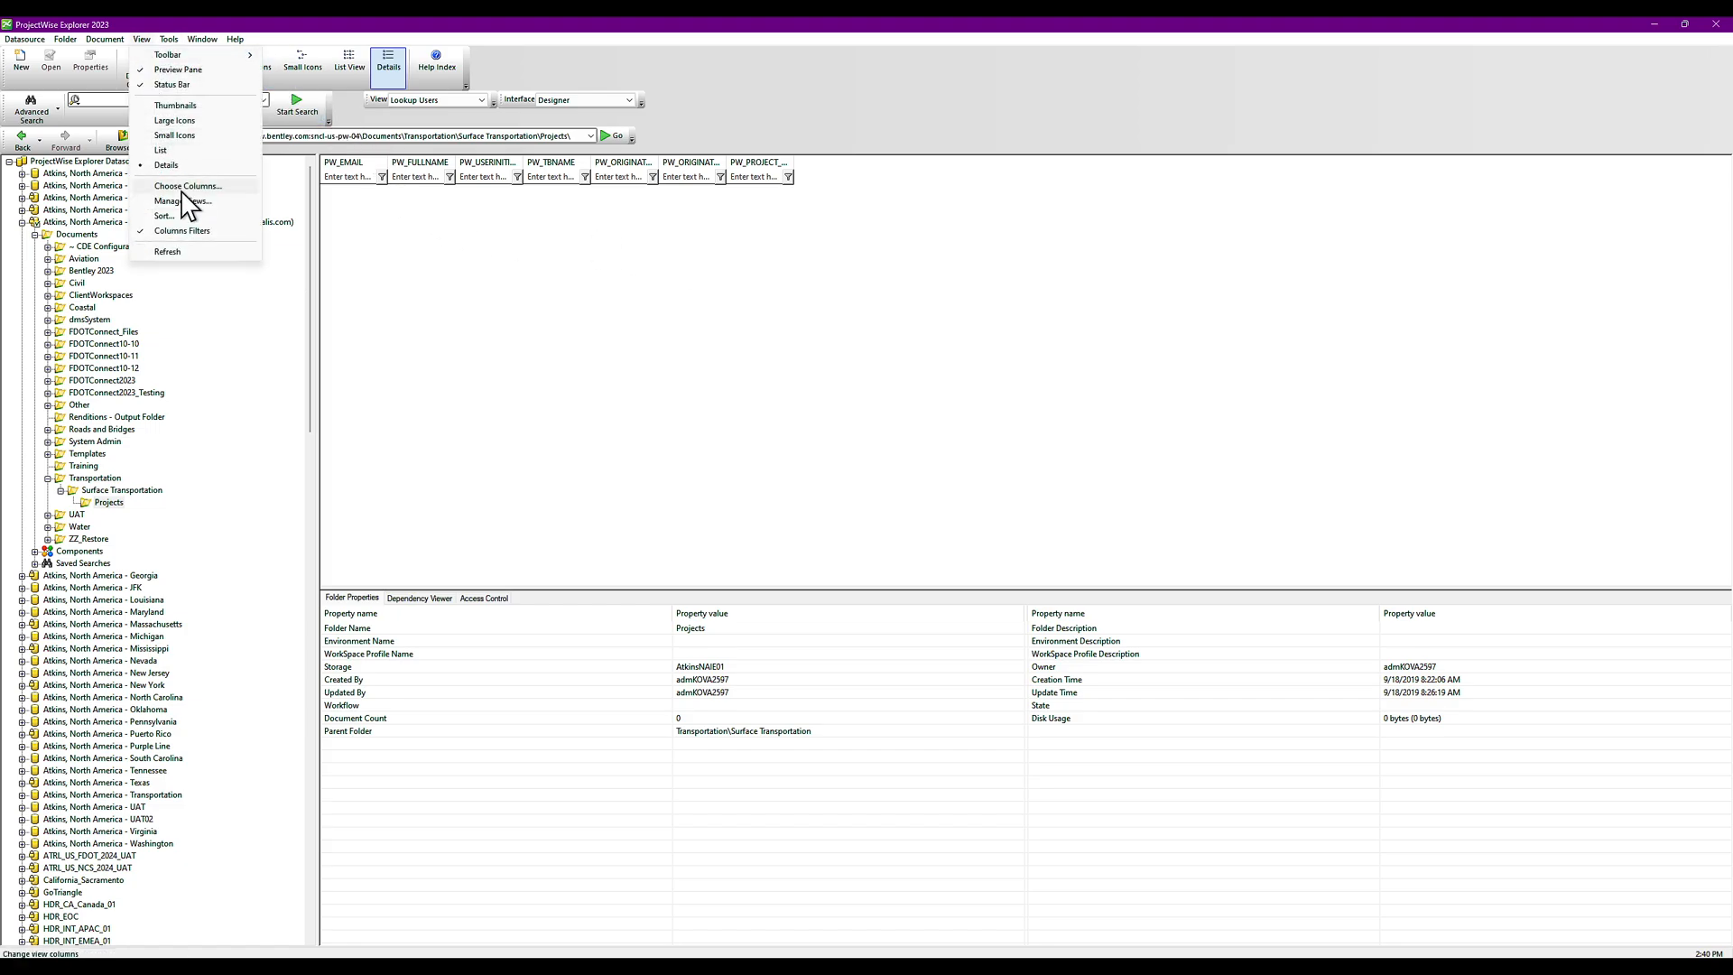
left_click(528, 354)
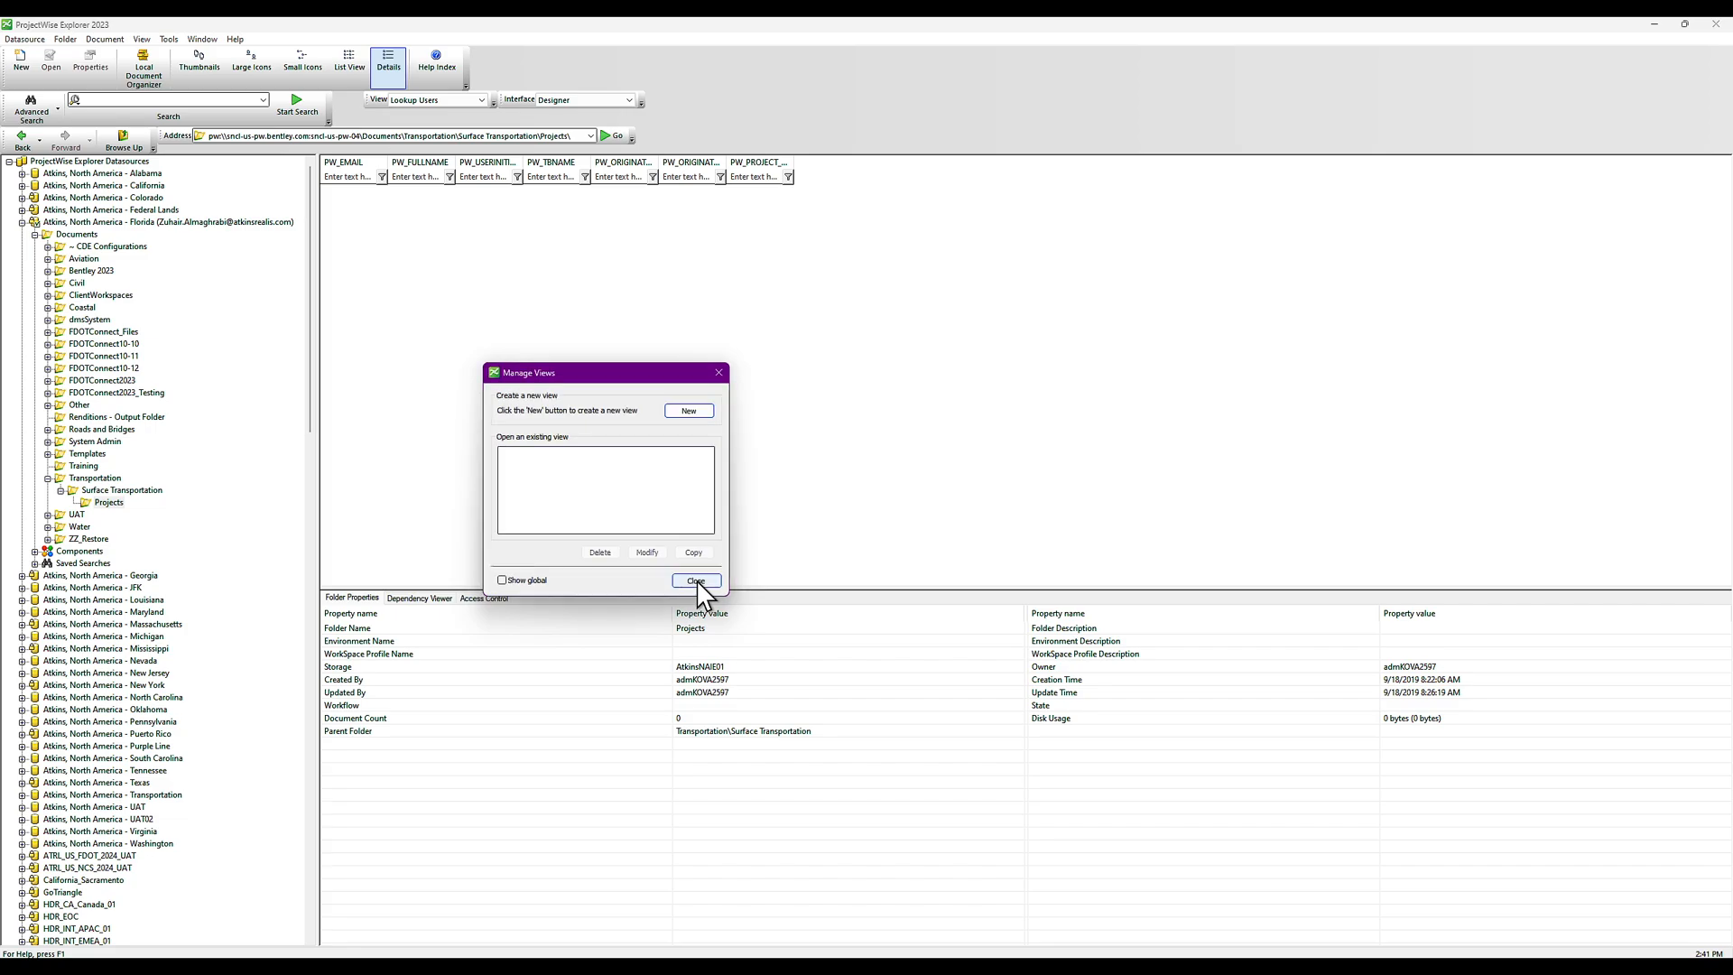
left_click(523, 583)
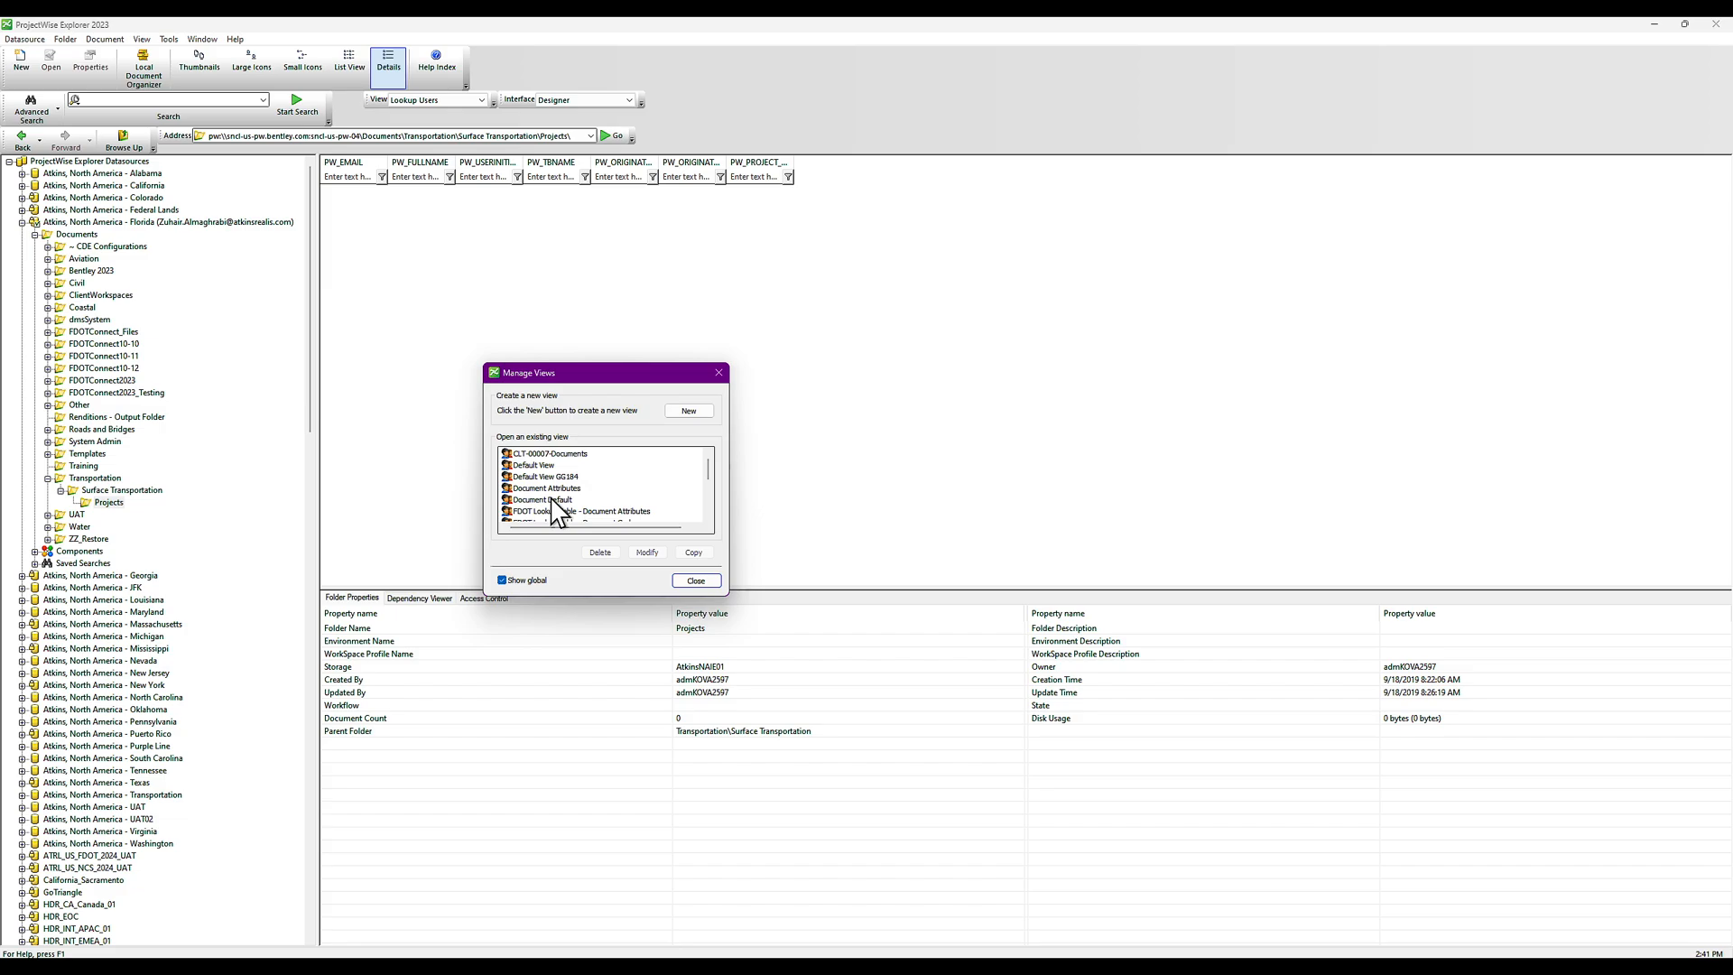
left_click(526, 582)
Create a personal view named TEST, adding the columns File Updated, File Size, File Revision, State, Owner Type and Owner
left_click(691, 412)
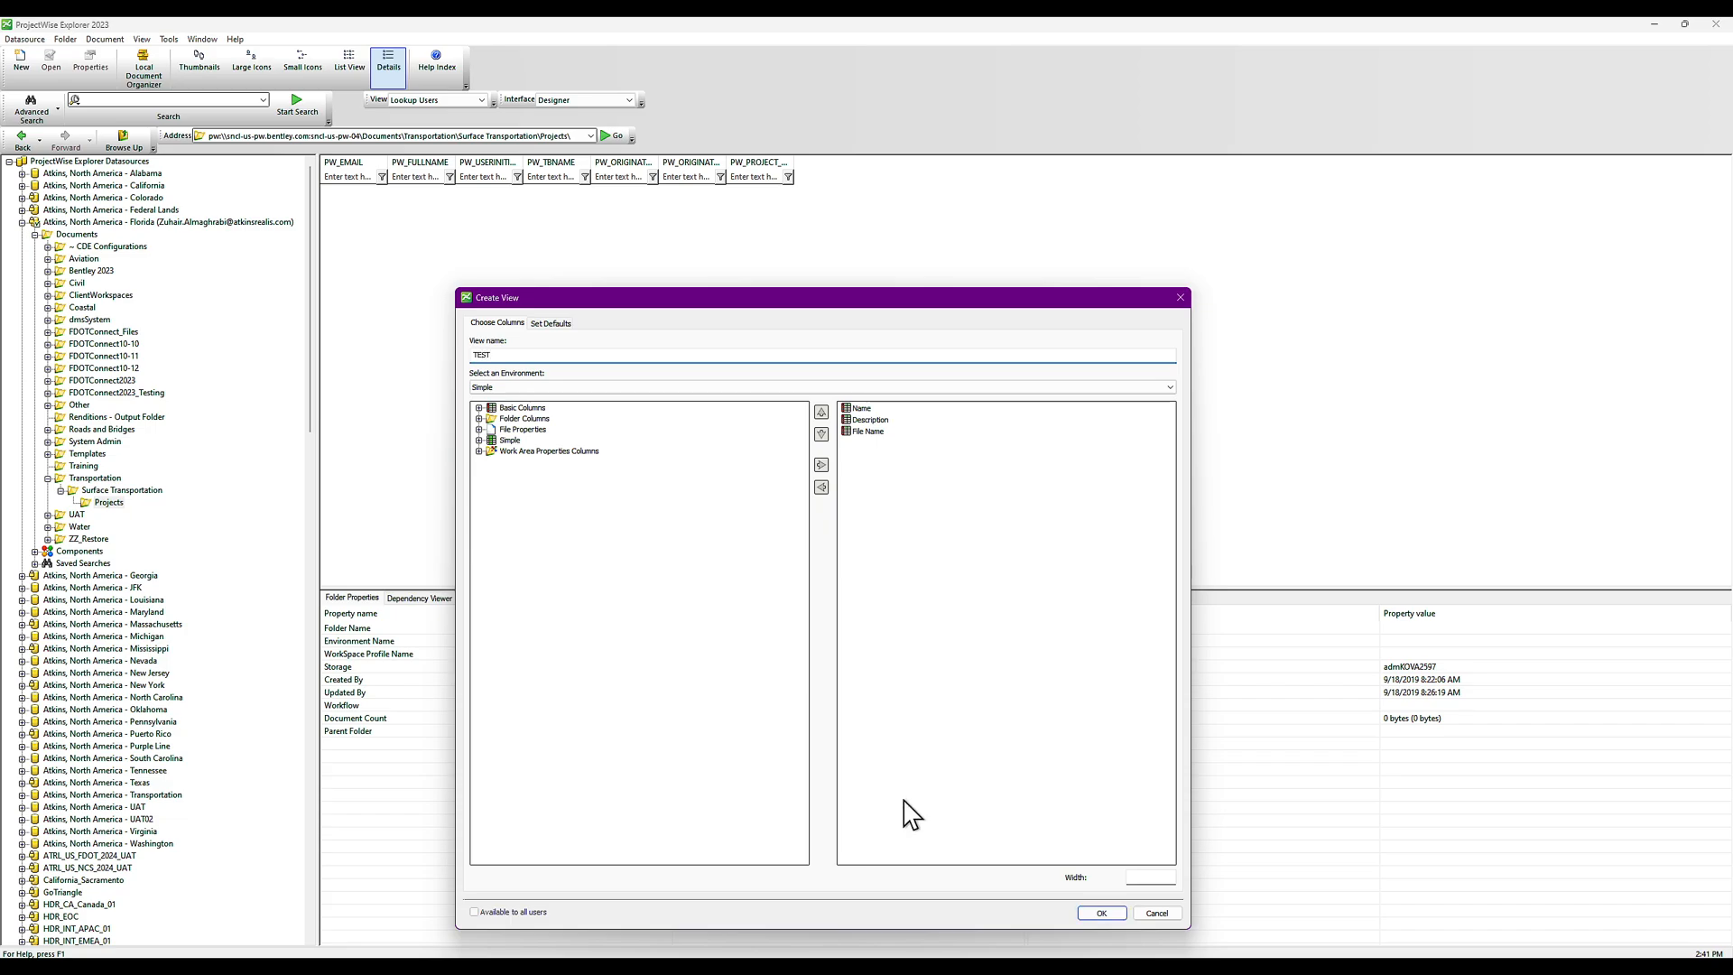
left_click(480, 408)
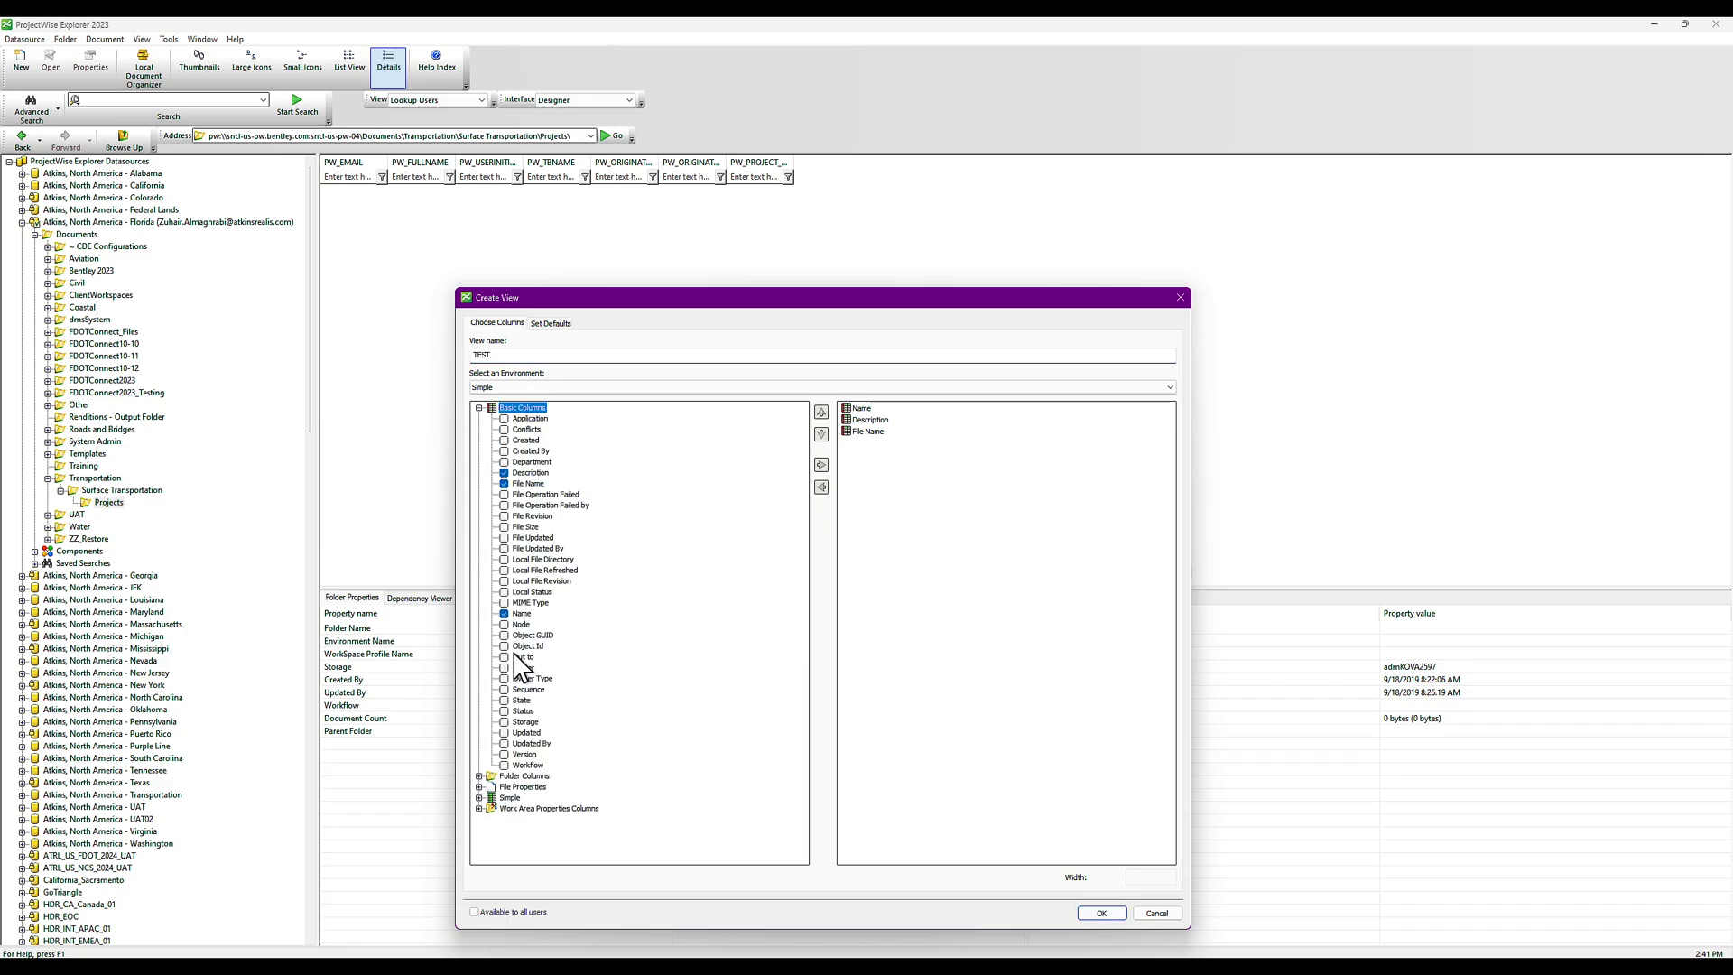
left_click(505, 538)
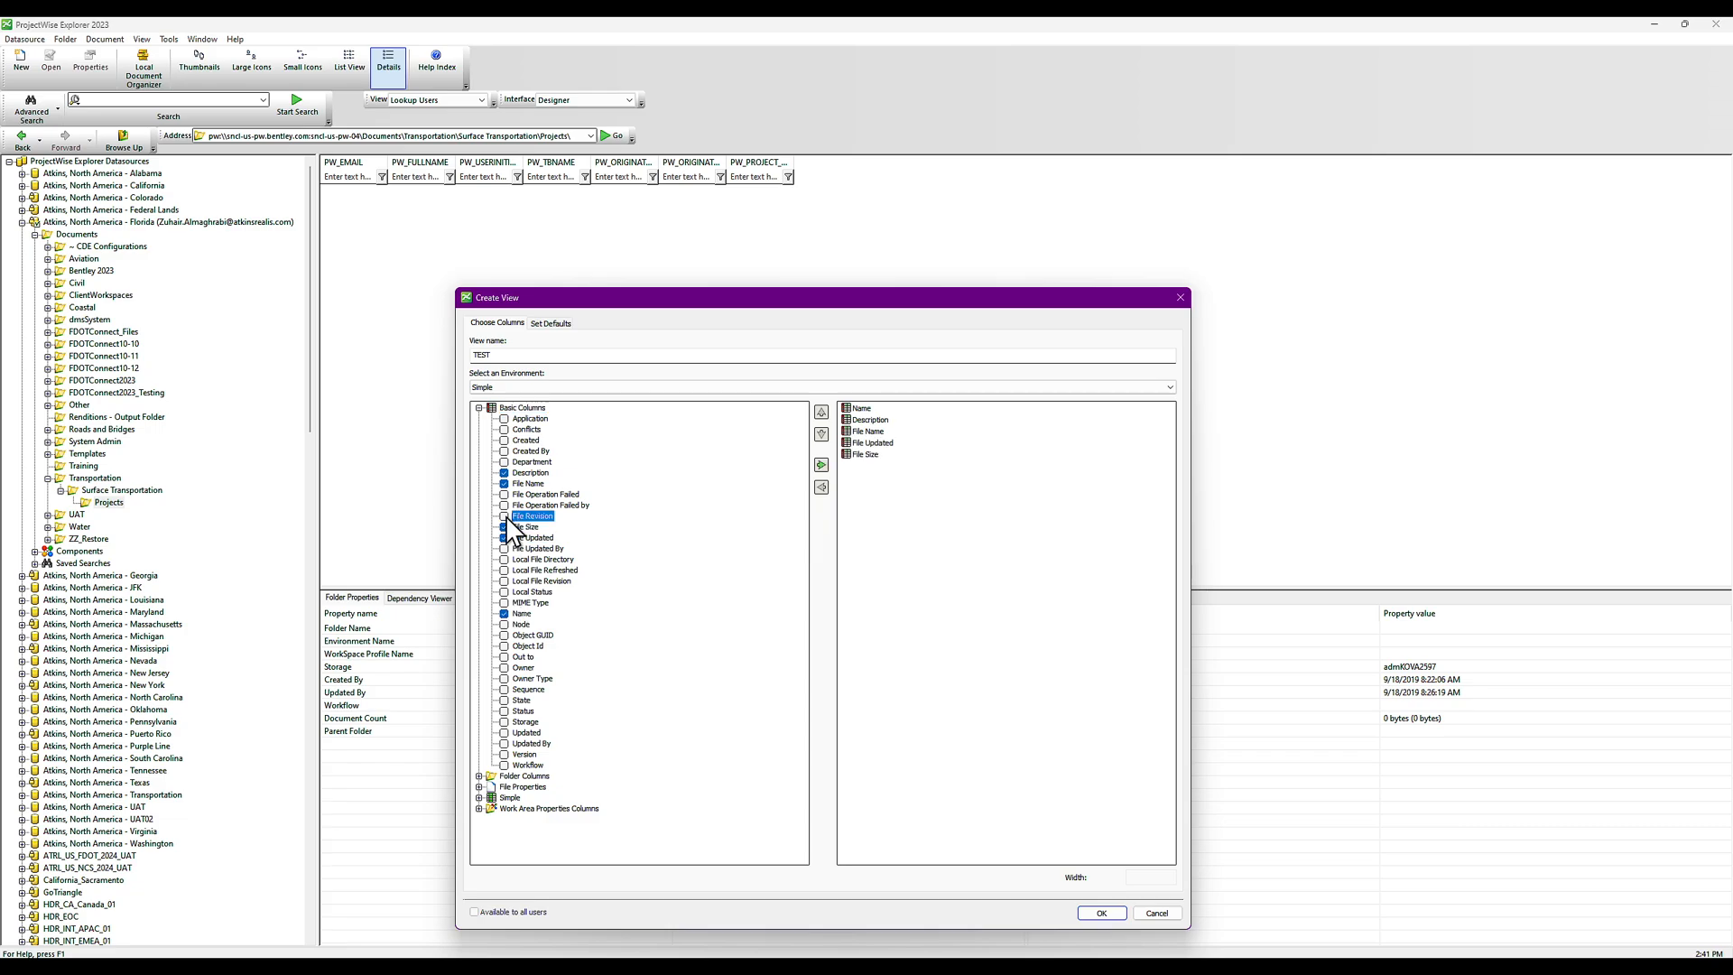
left_click(504, 516)
left_click(505, 700)
left_click(505, 678)
left_click(504, 668)
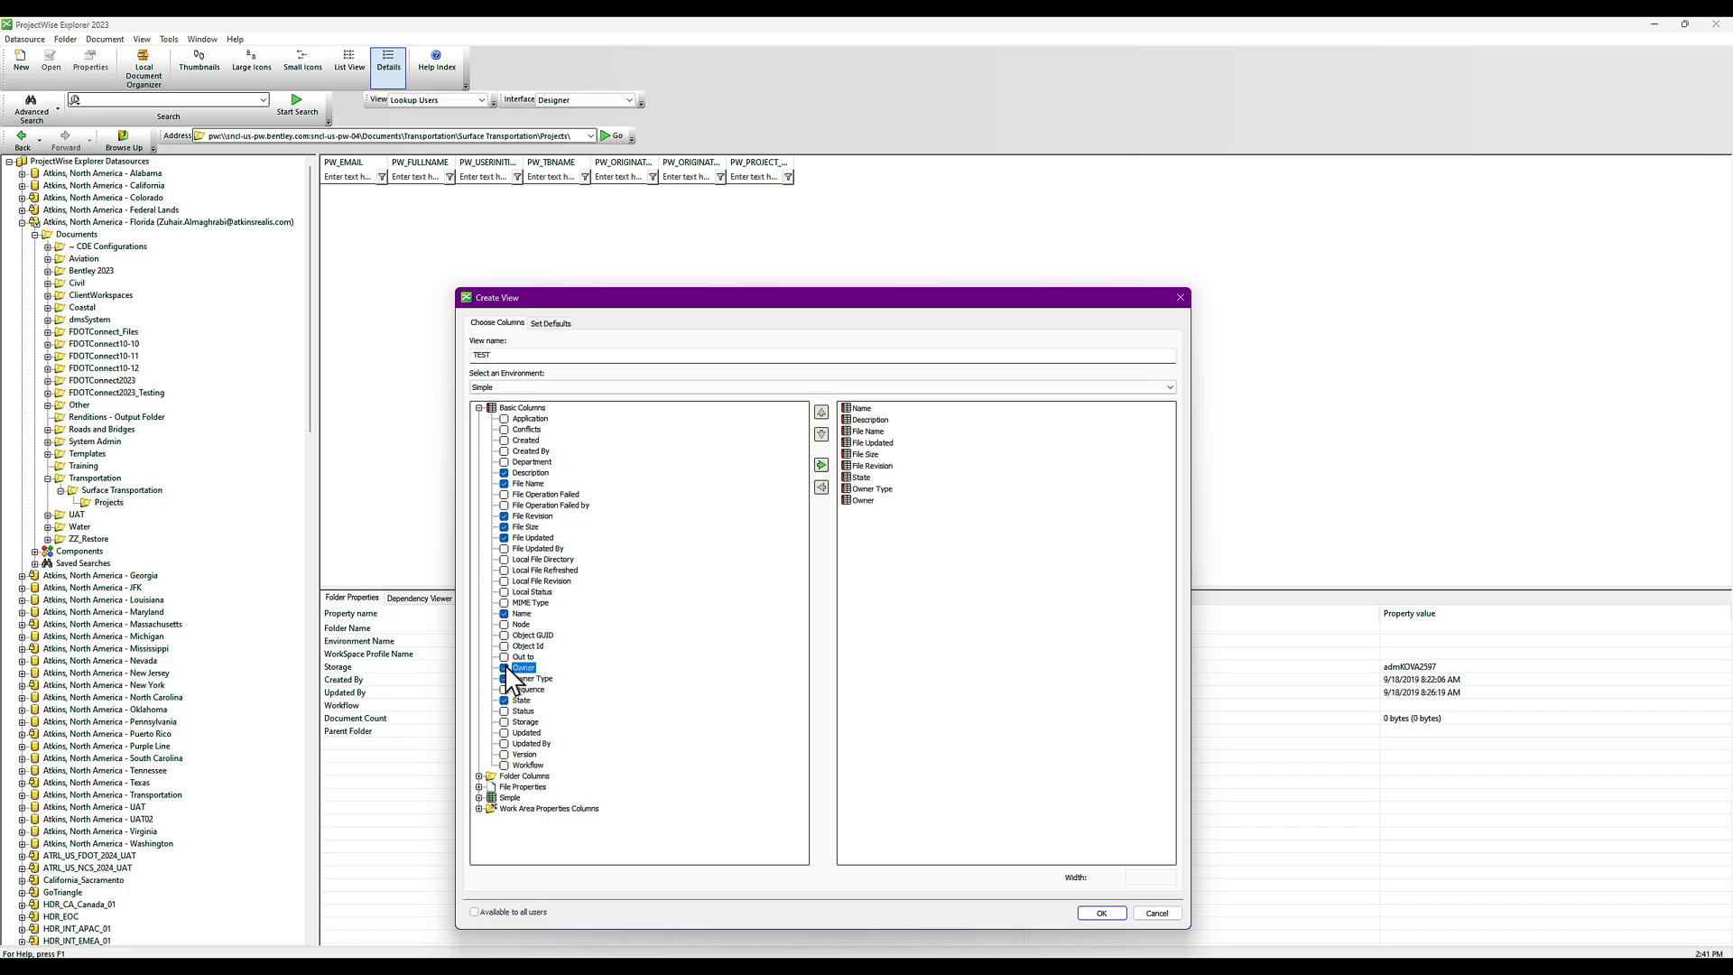
left_click(1102, 912)
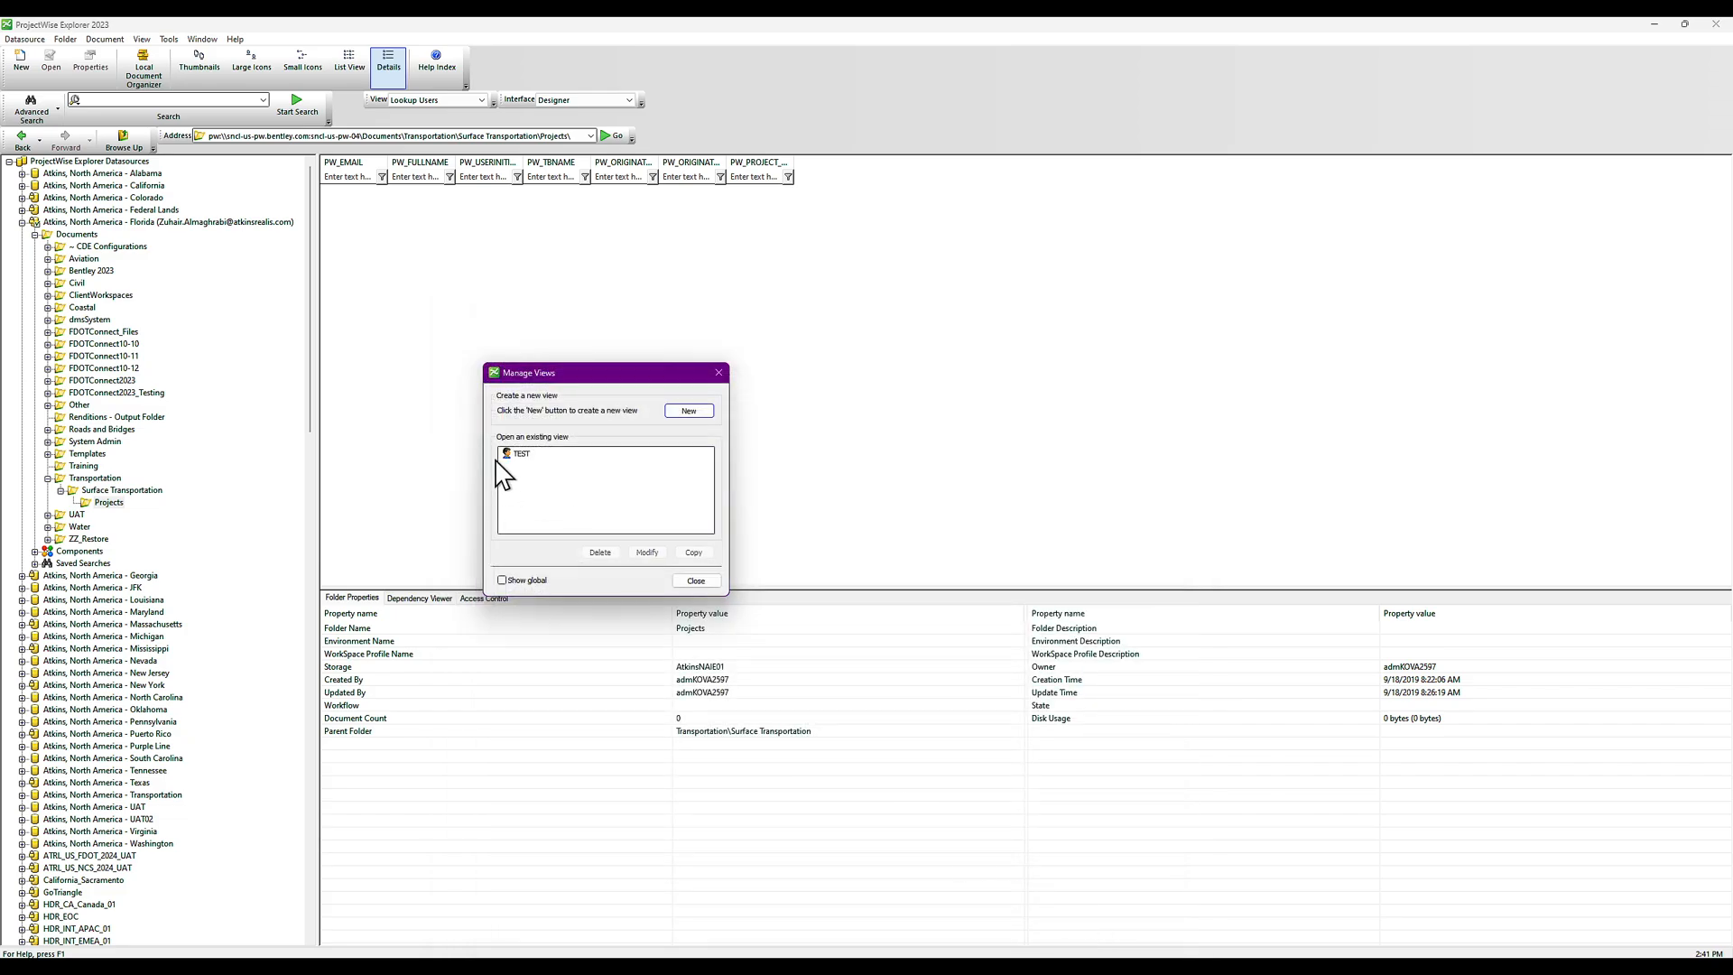
Close the view manager and apply the TEST (Personal) view to the Projects folder's document list
left_click(695, 581)
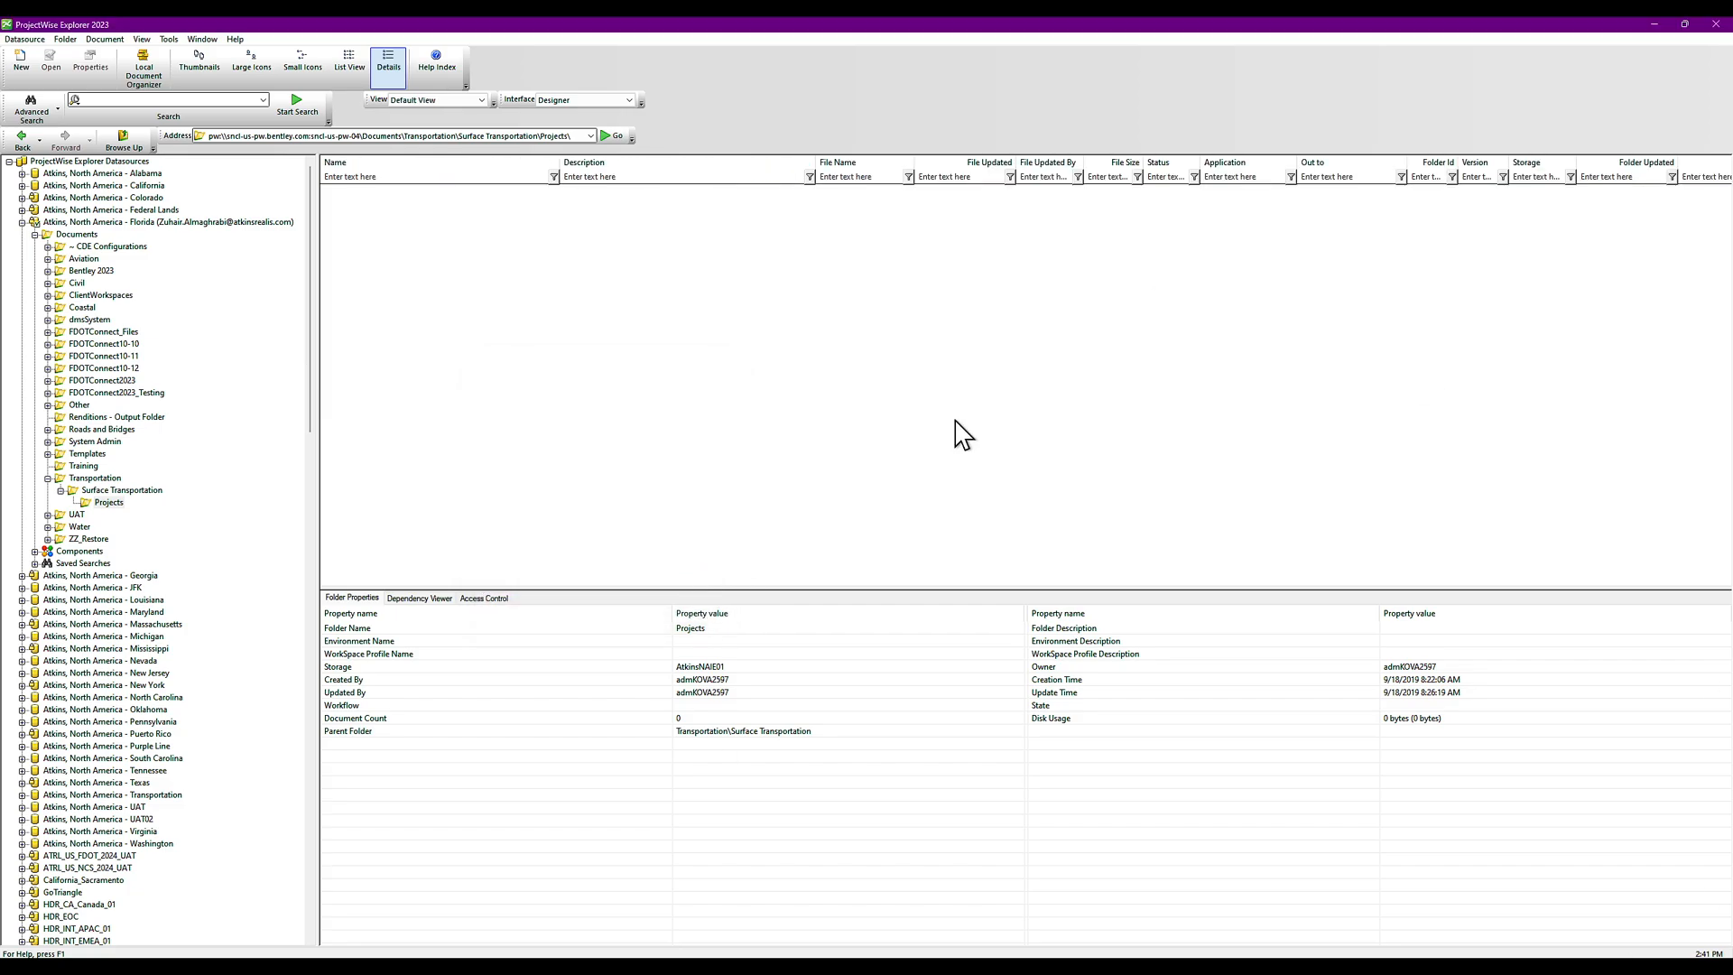
left_click(444, 103)
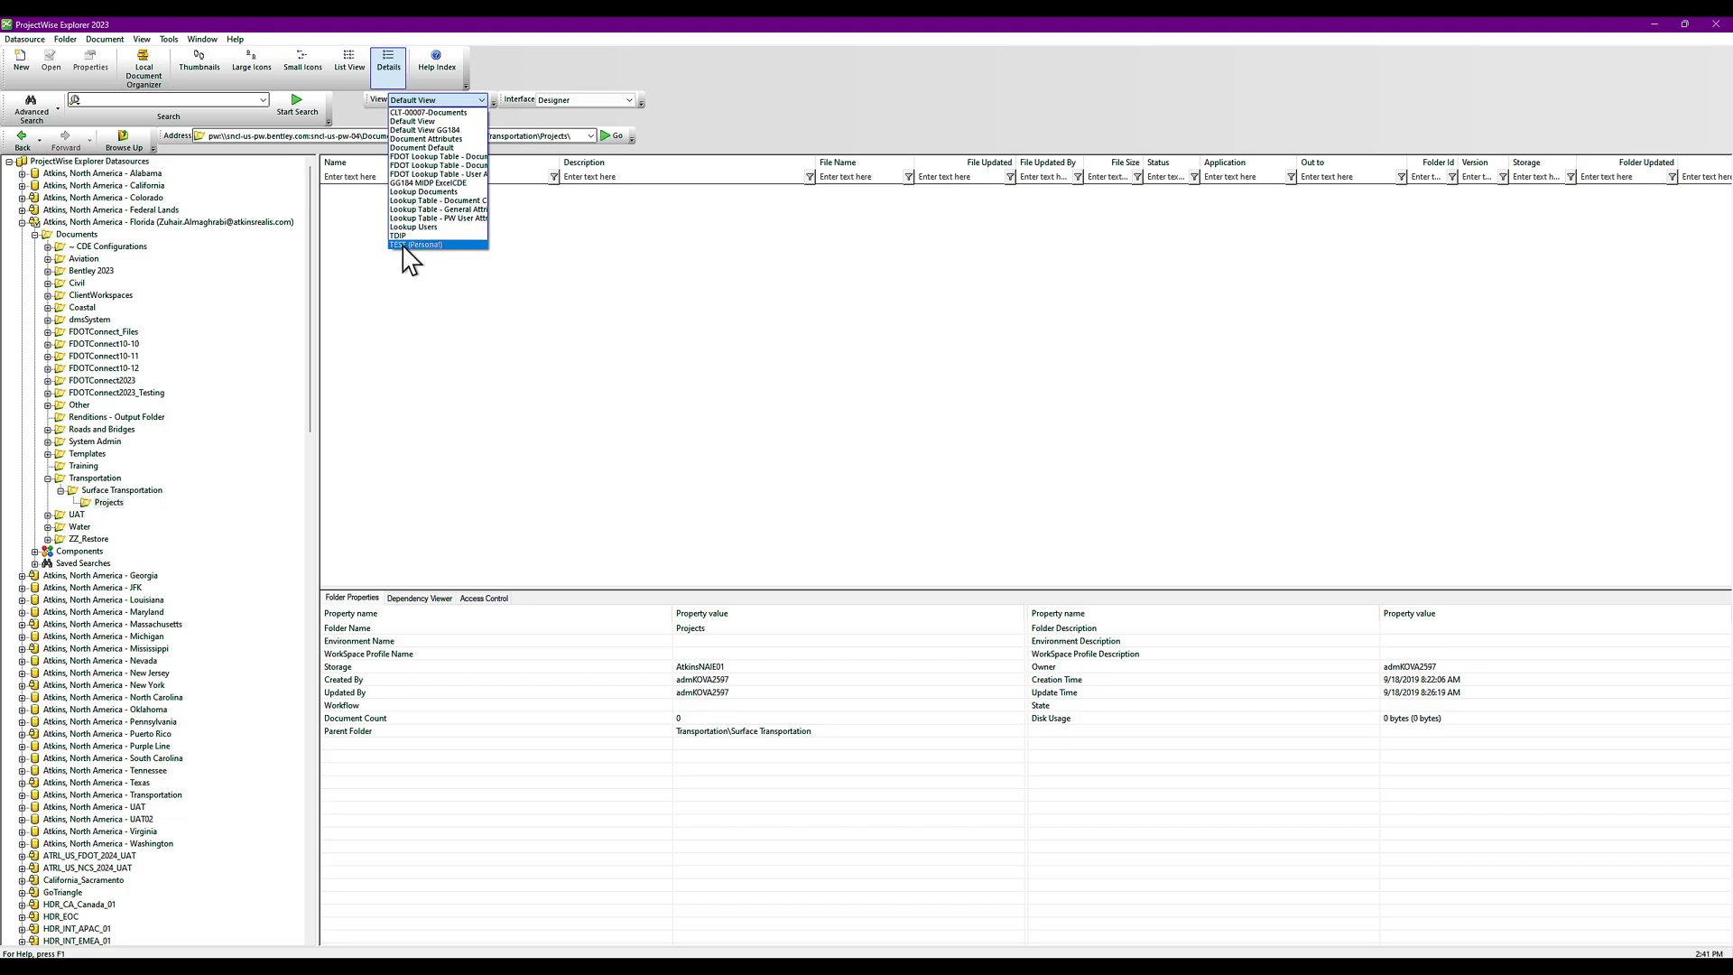
left_click(437, 244)
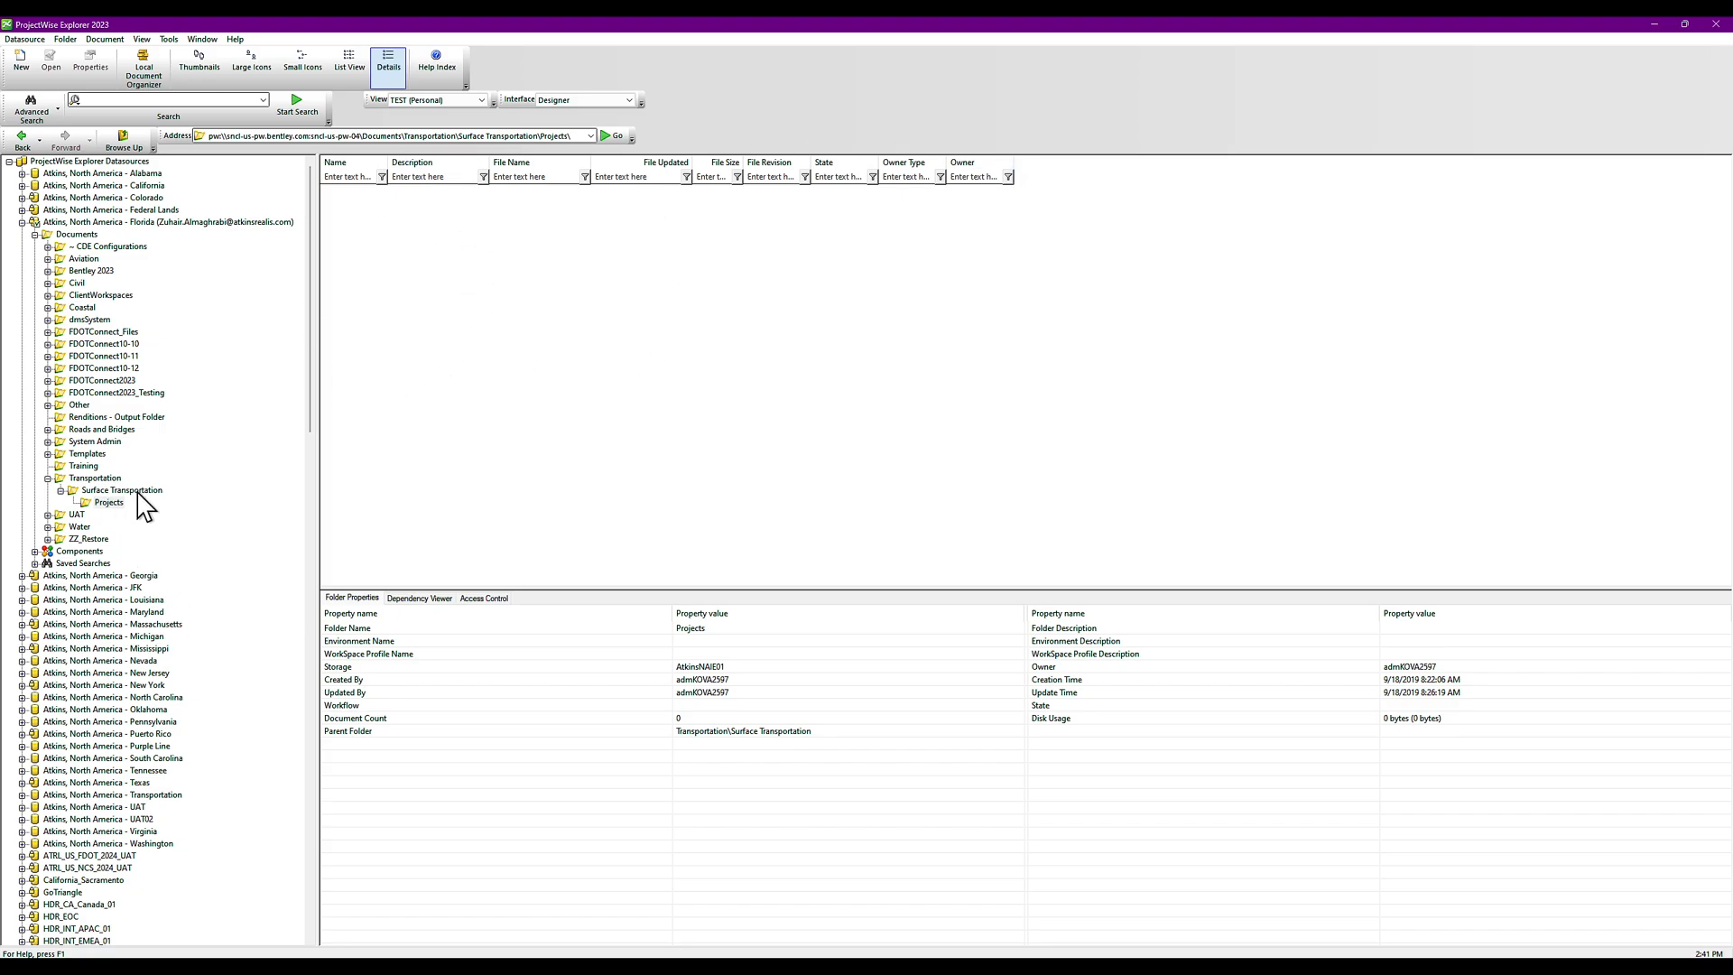
Select the ANA 740-87-1 Certificate of Compliance Form PDF in the Transportation folder and switch the document list to the TDIP view
left_click(47, 479)
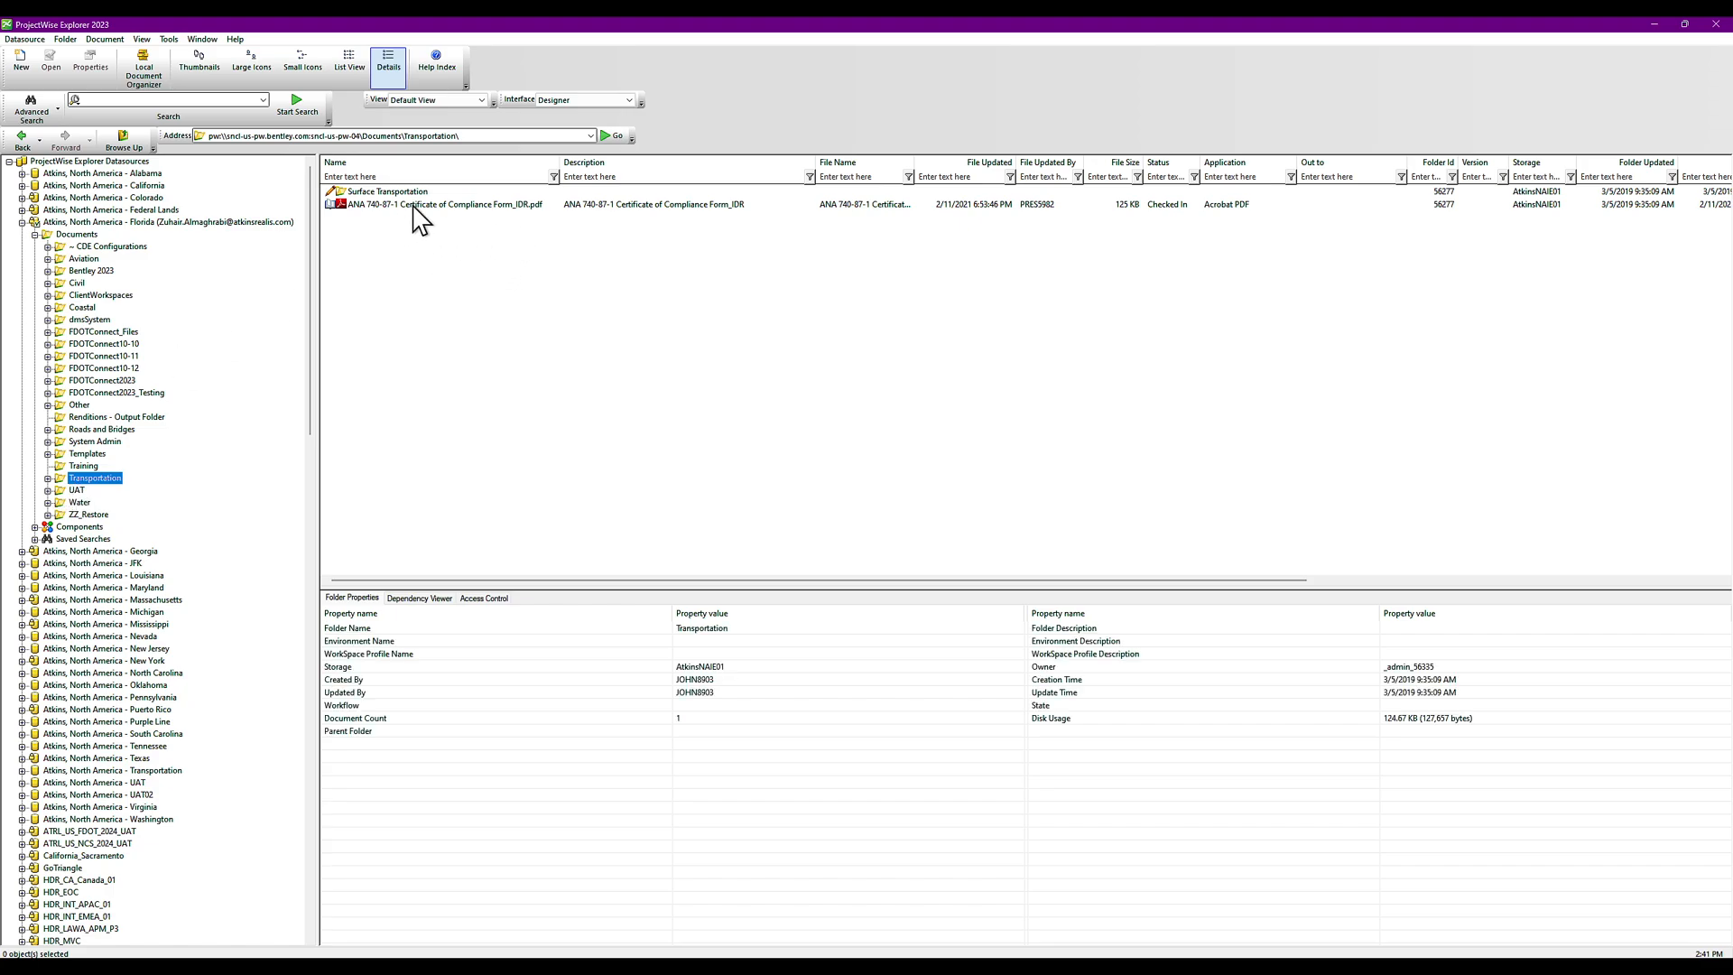
left_click(478, 206)
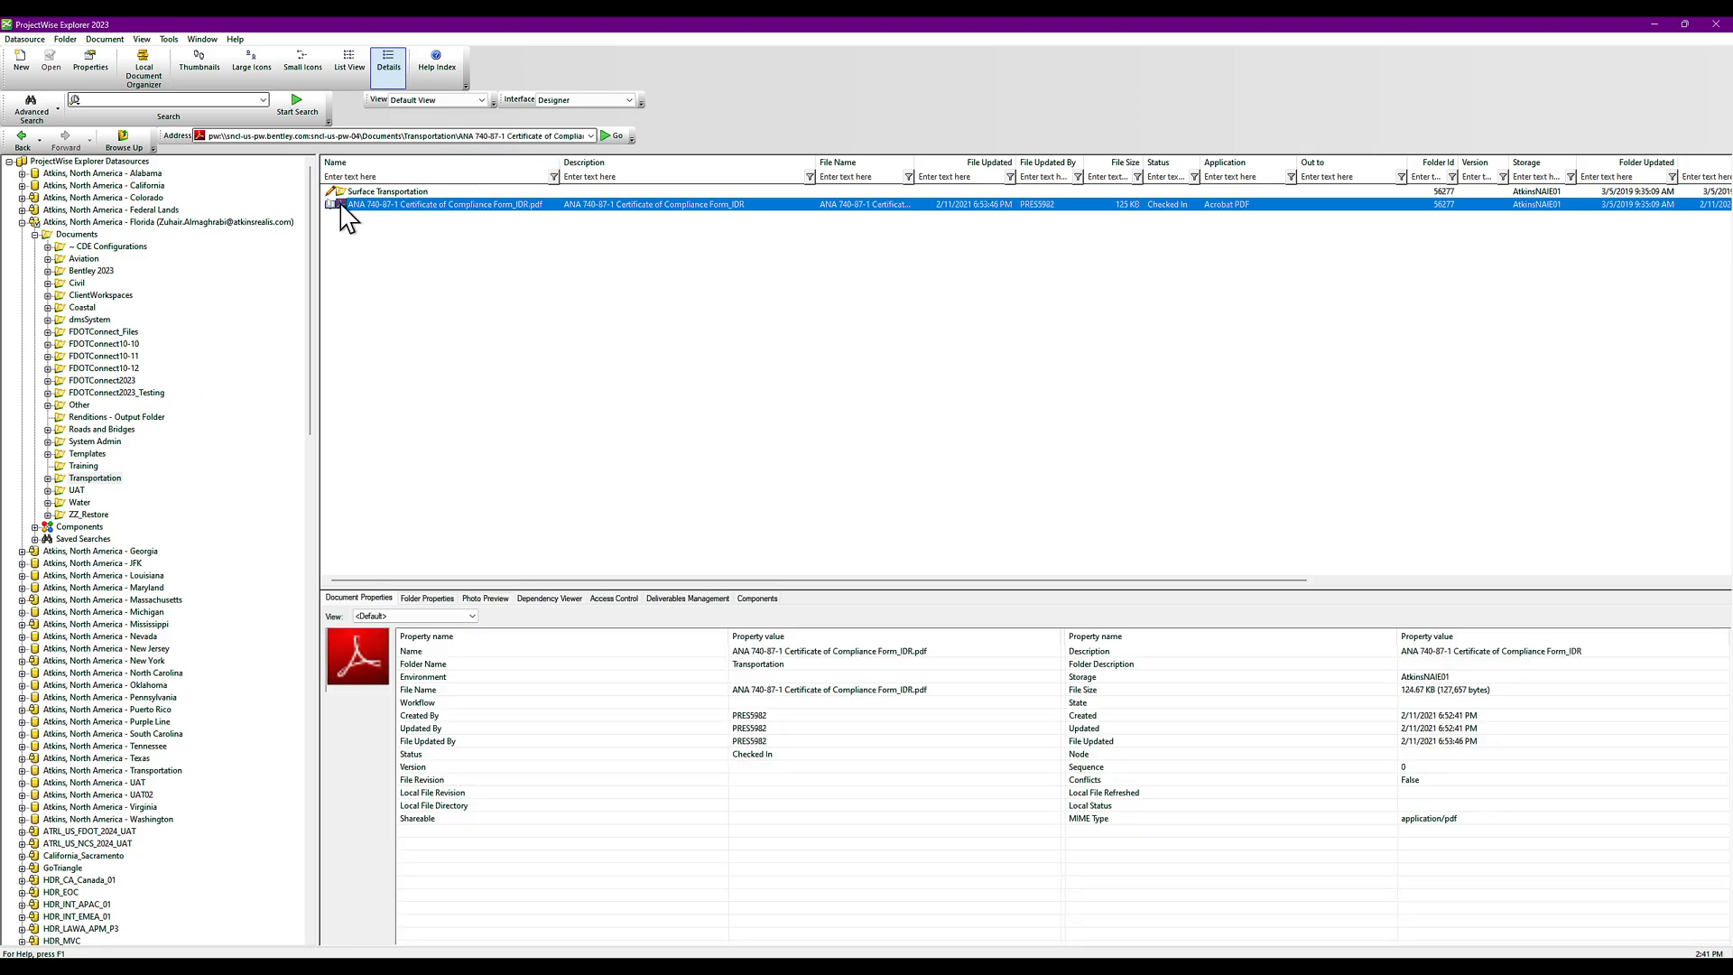
left_click(482, 101)
left_click(424, 235)
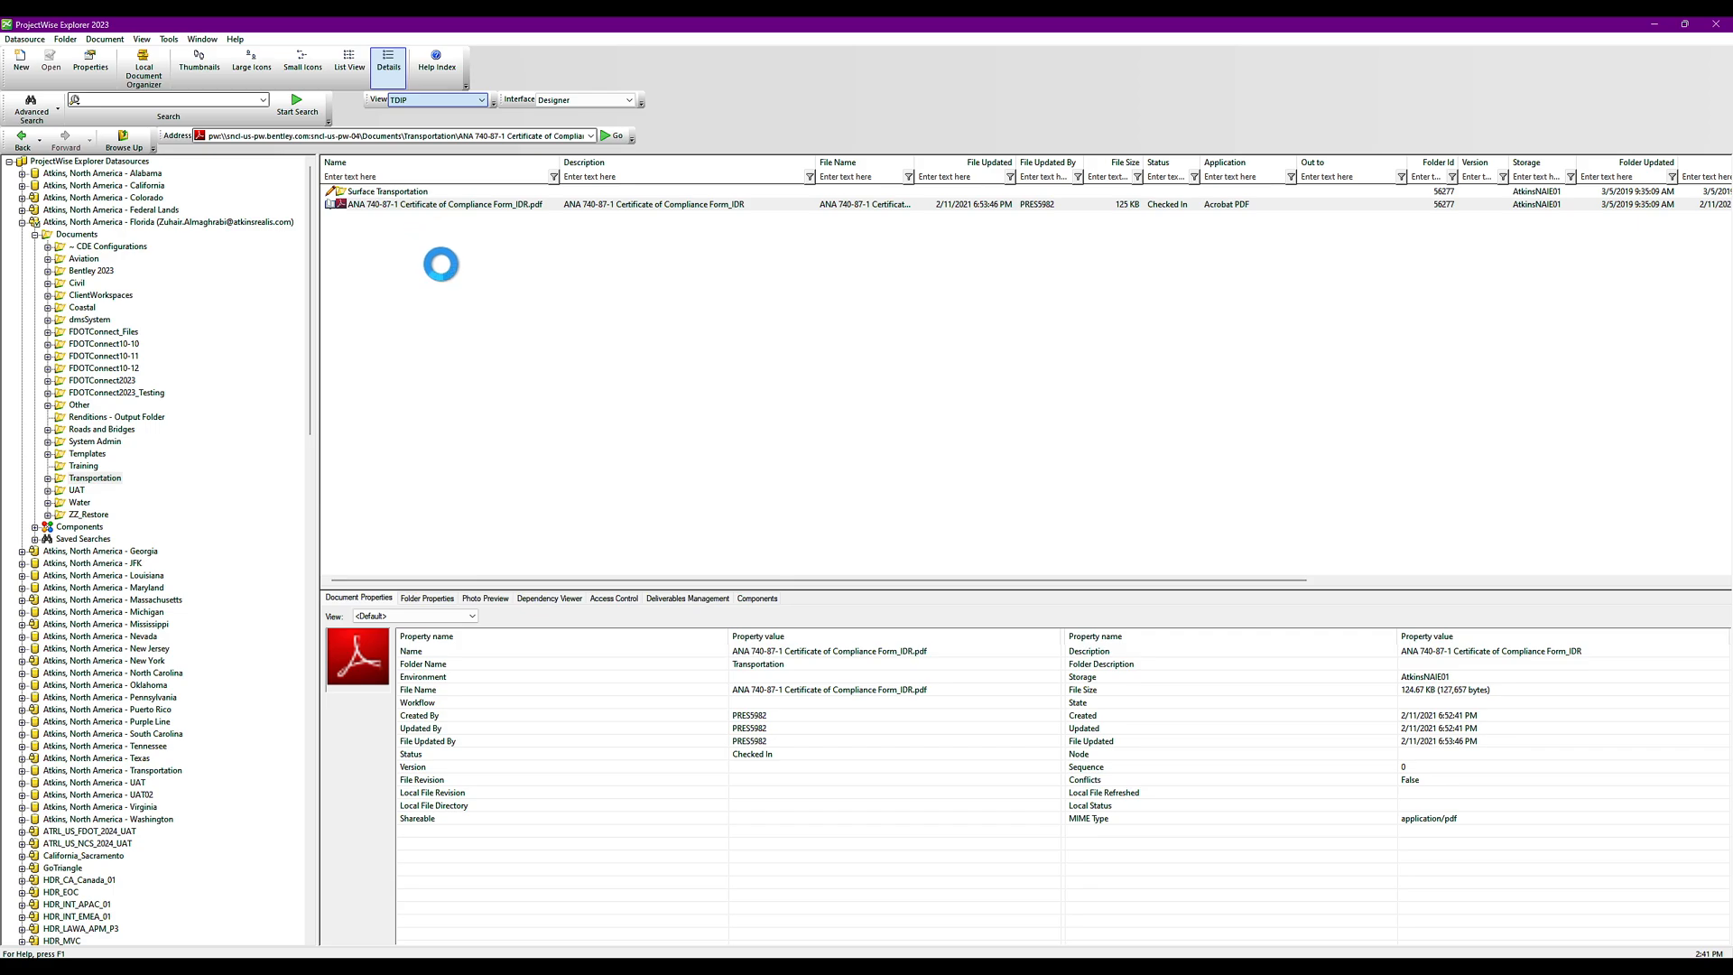
Switch the Transportation document list to the TEST (Personal) view and set the document properties view to TEST
left_click(482, 100)
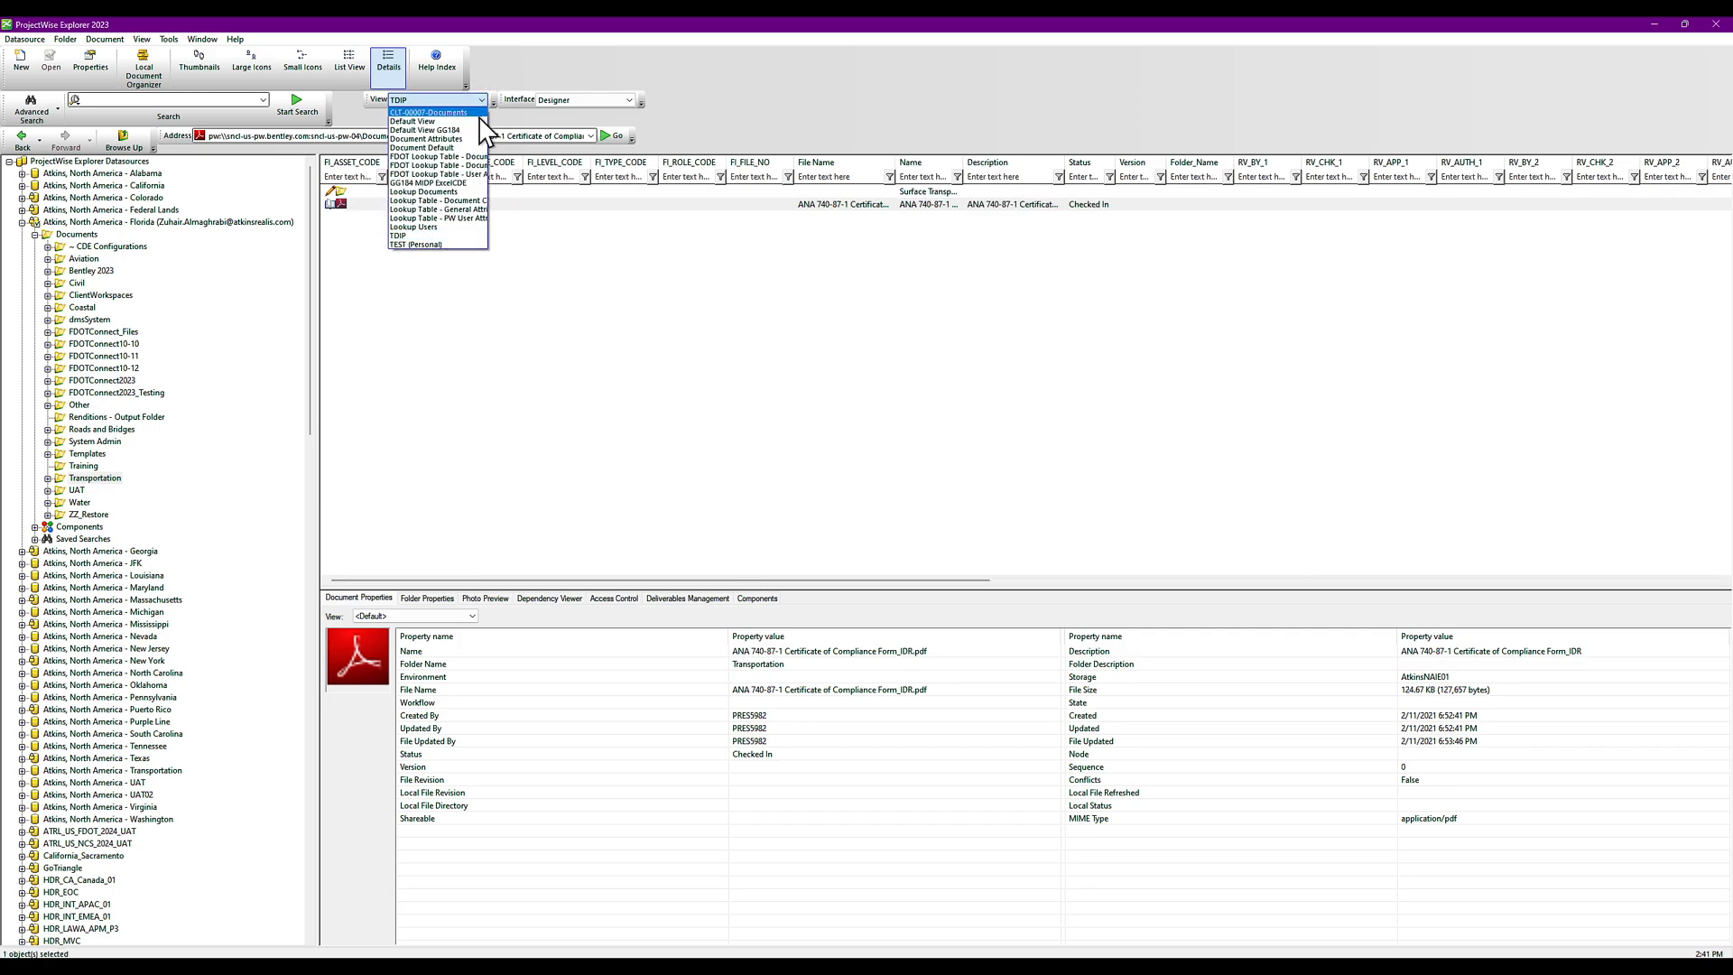
left_click(440, 247)
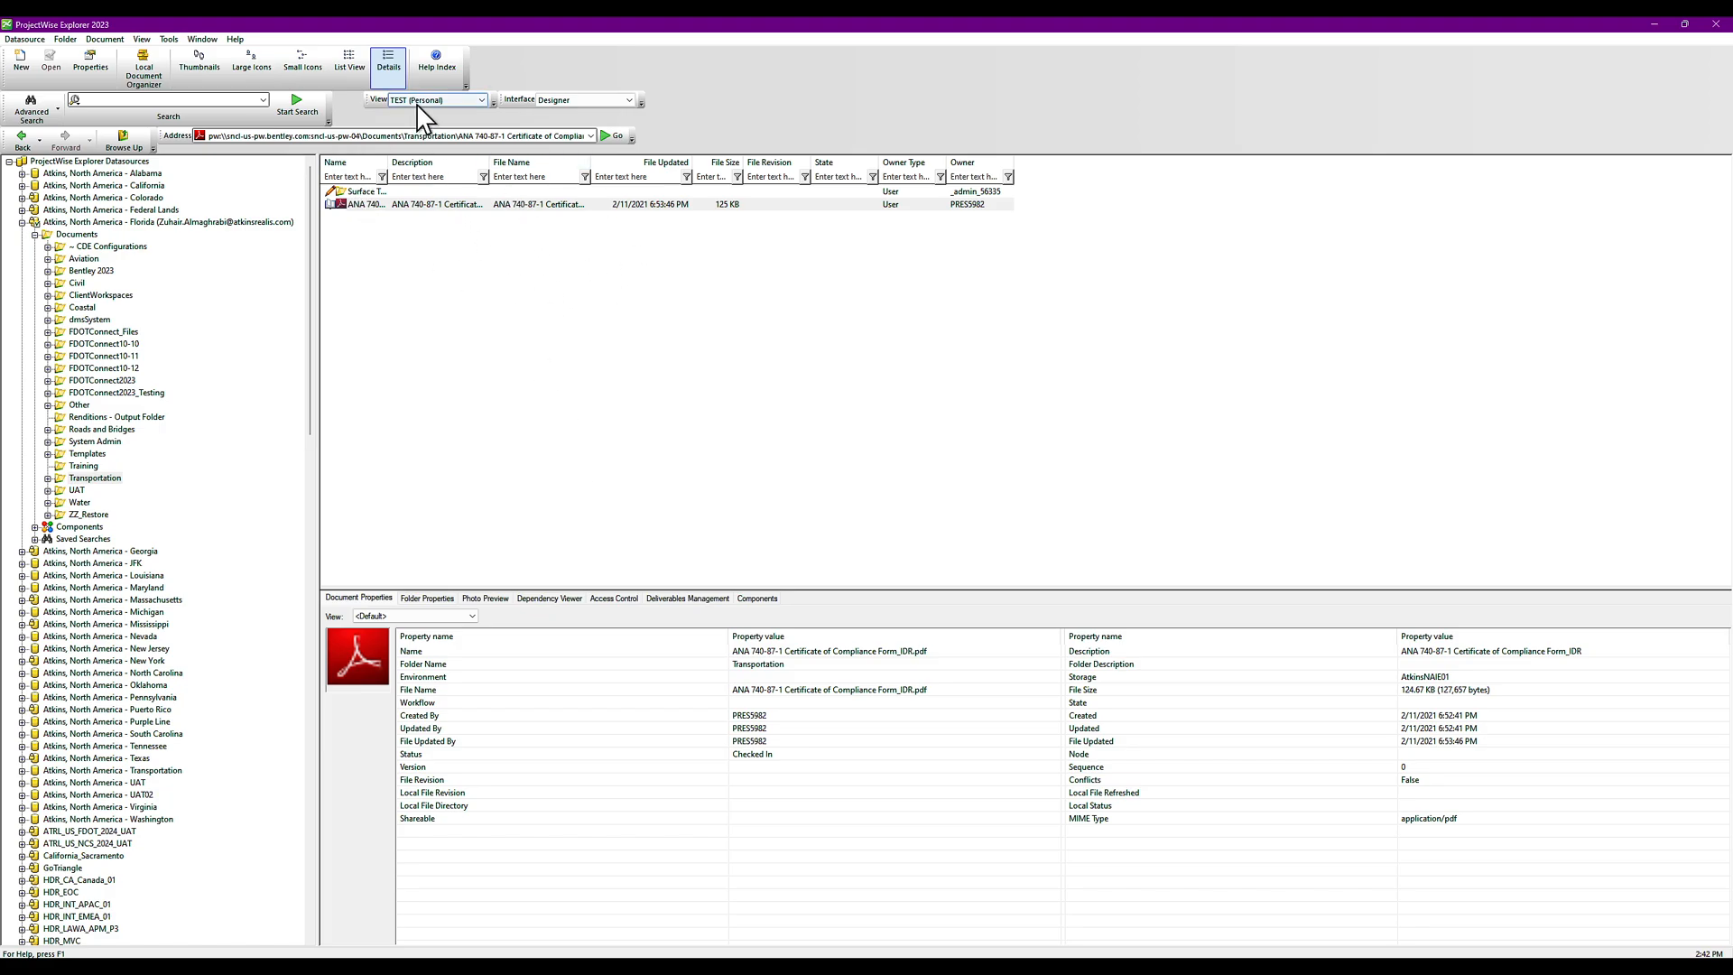
left_click(441, 617)
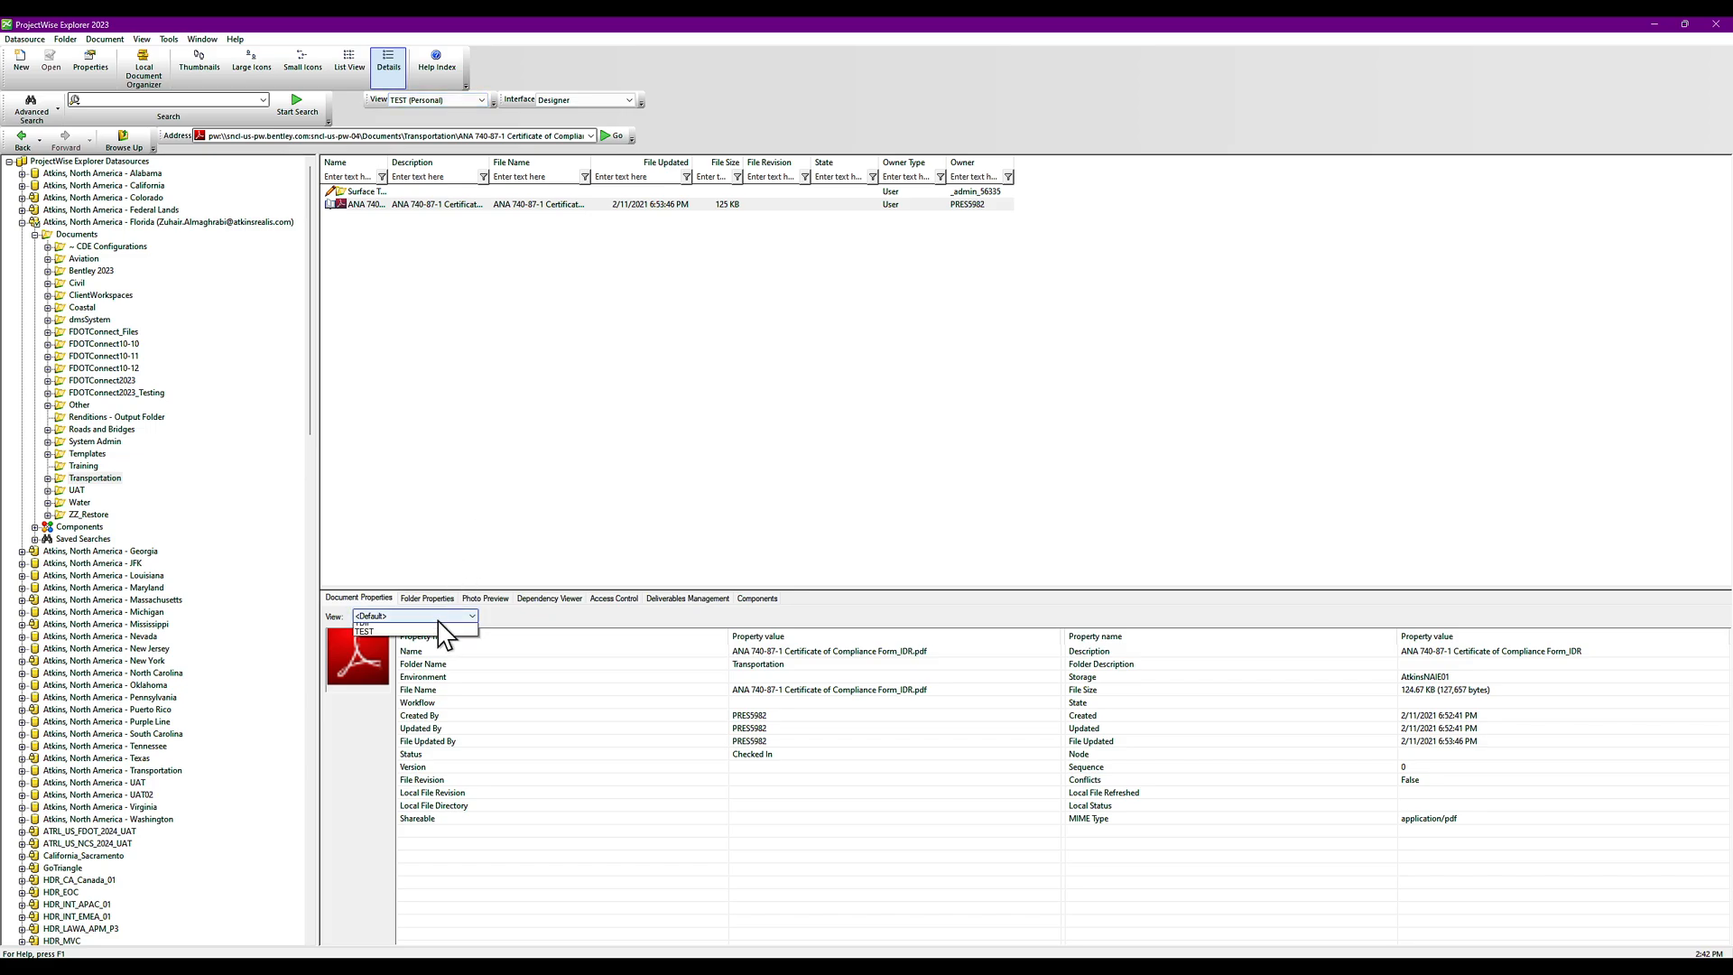
left_click(379, 781)
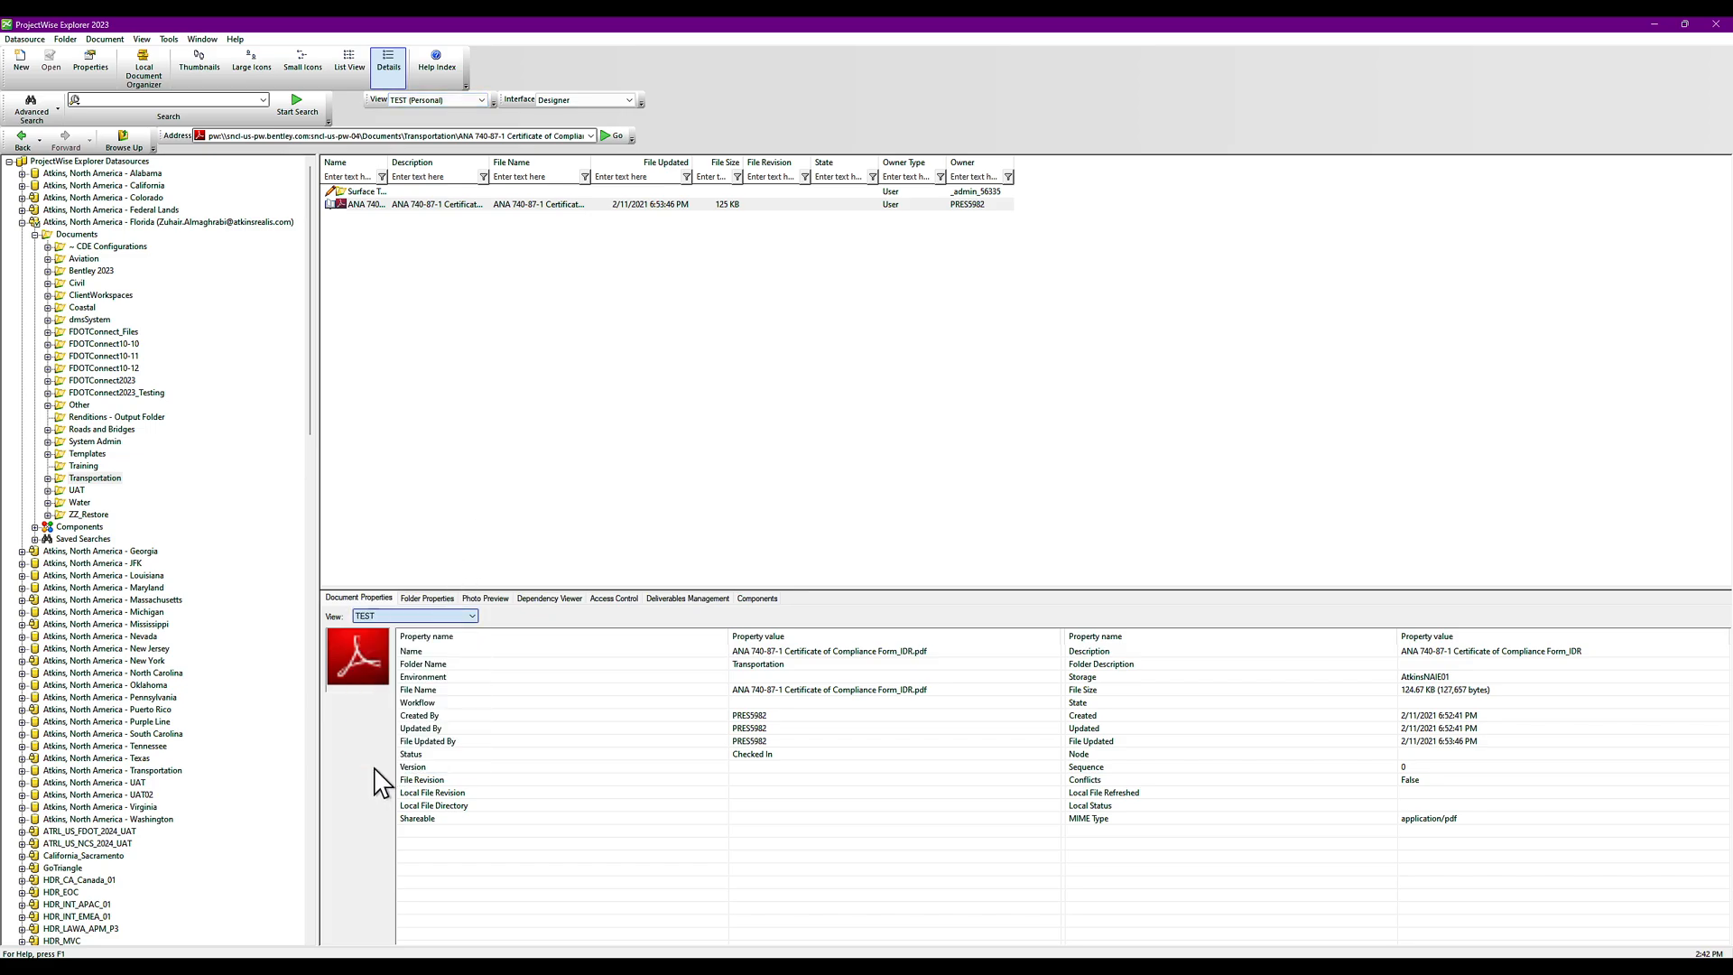